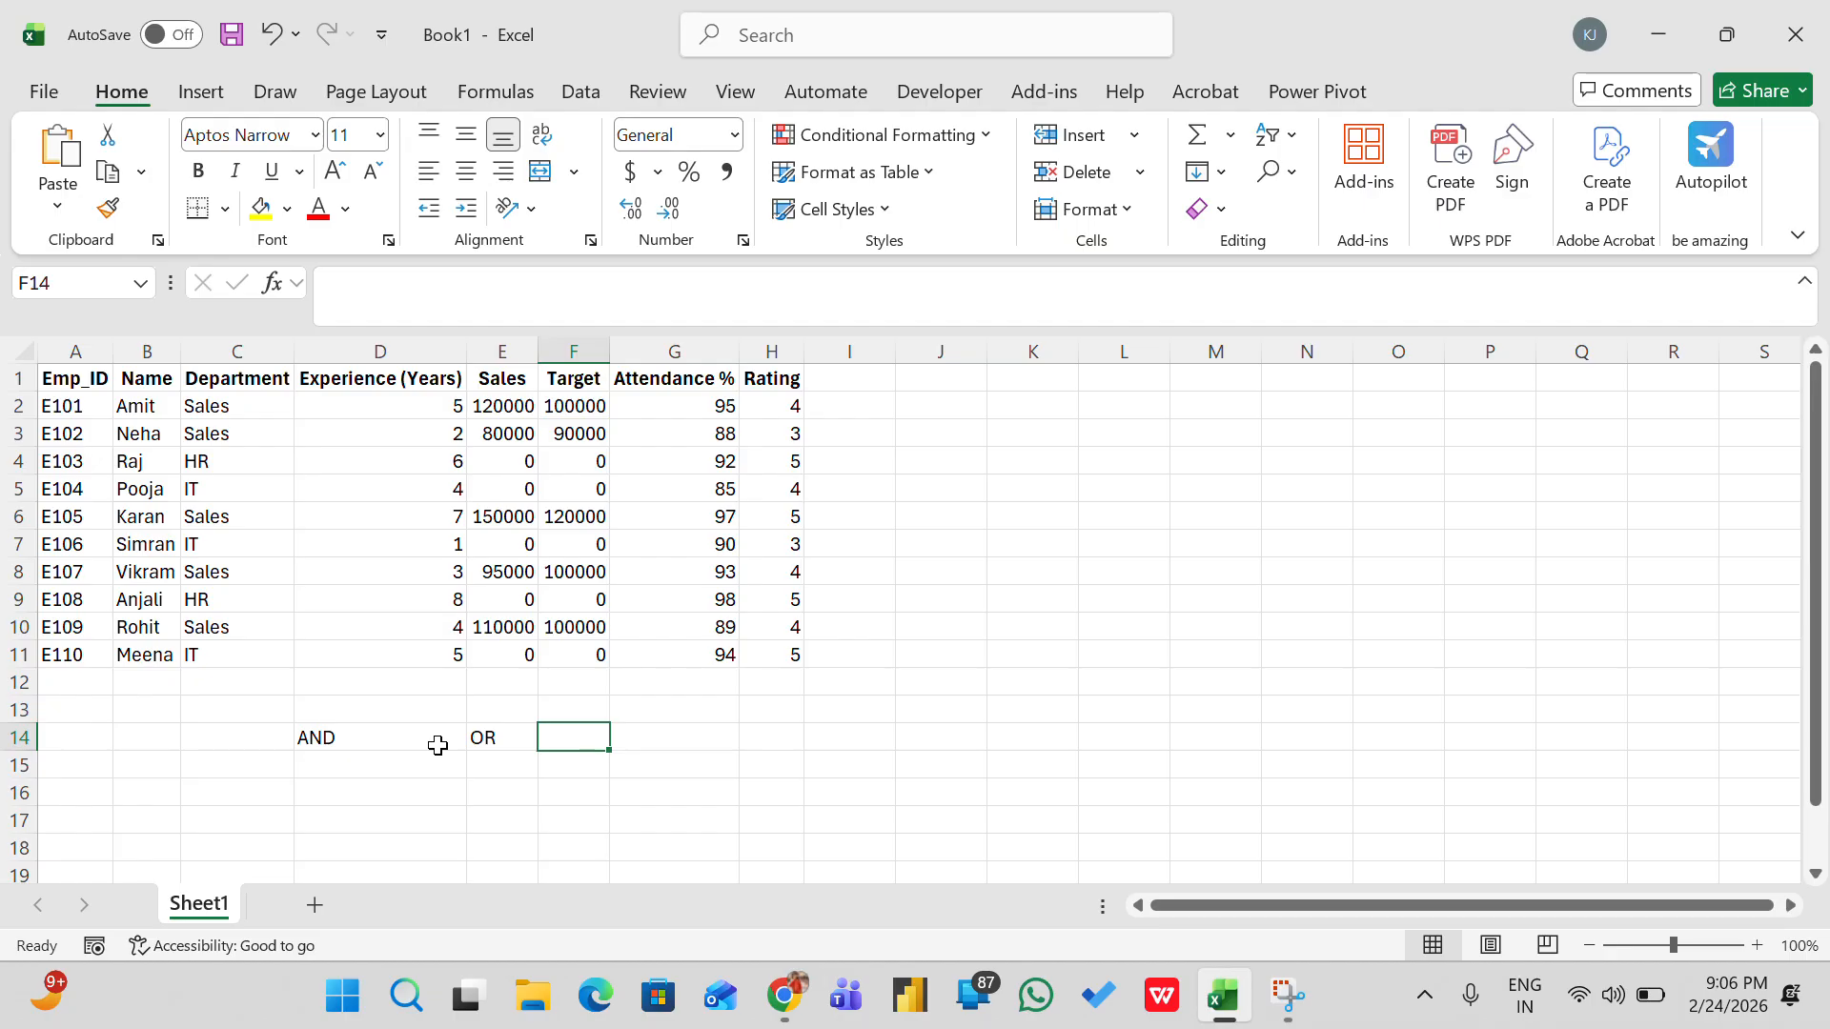
pyautogui.click(437, 745)
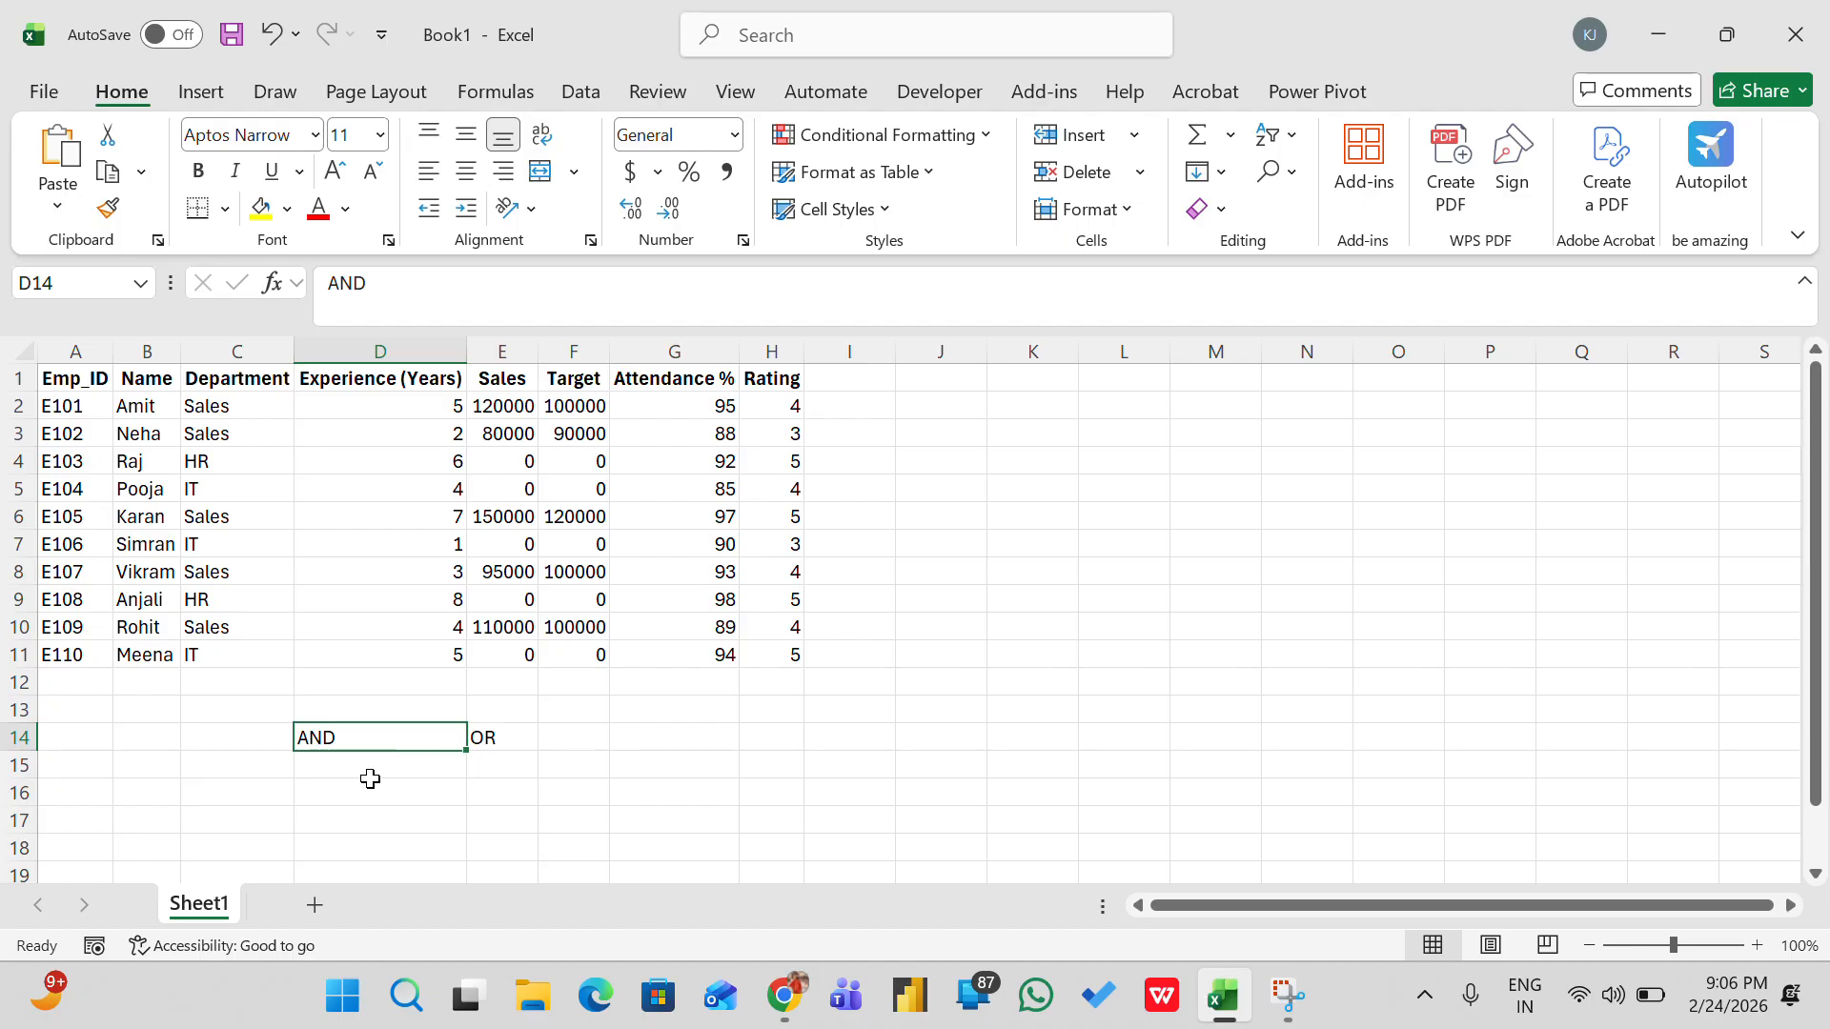
pyautogui.press('Right')
pyautogui.press('Right')
pyautogui.press('Right')
pyautogui.press('Right')
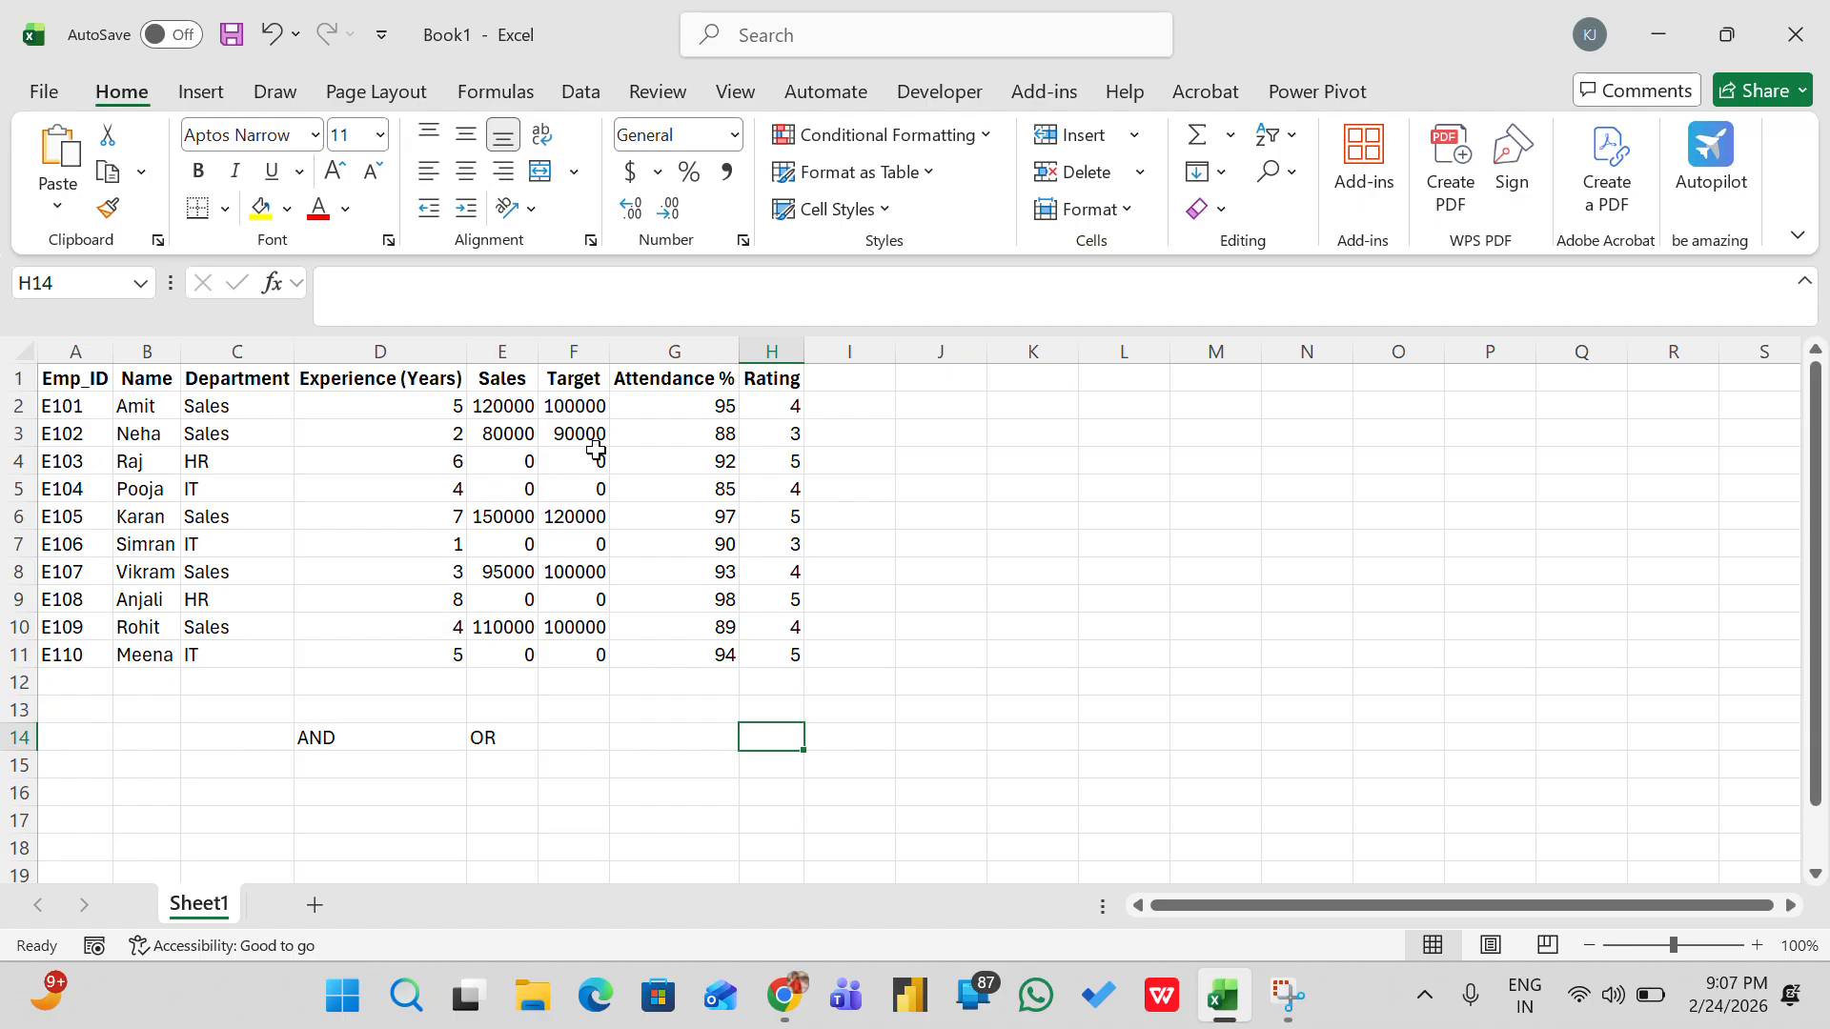
# Examine the Sales, Target, Attendance % and Rating values in the first employee rows
pyautogui.click(570, 398)
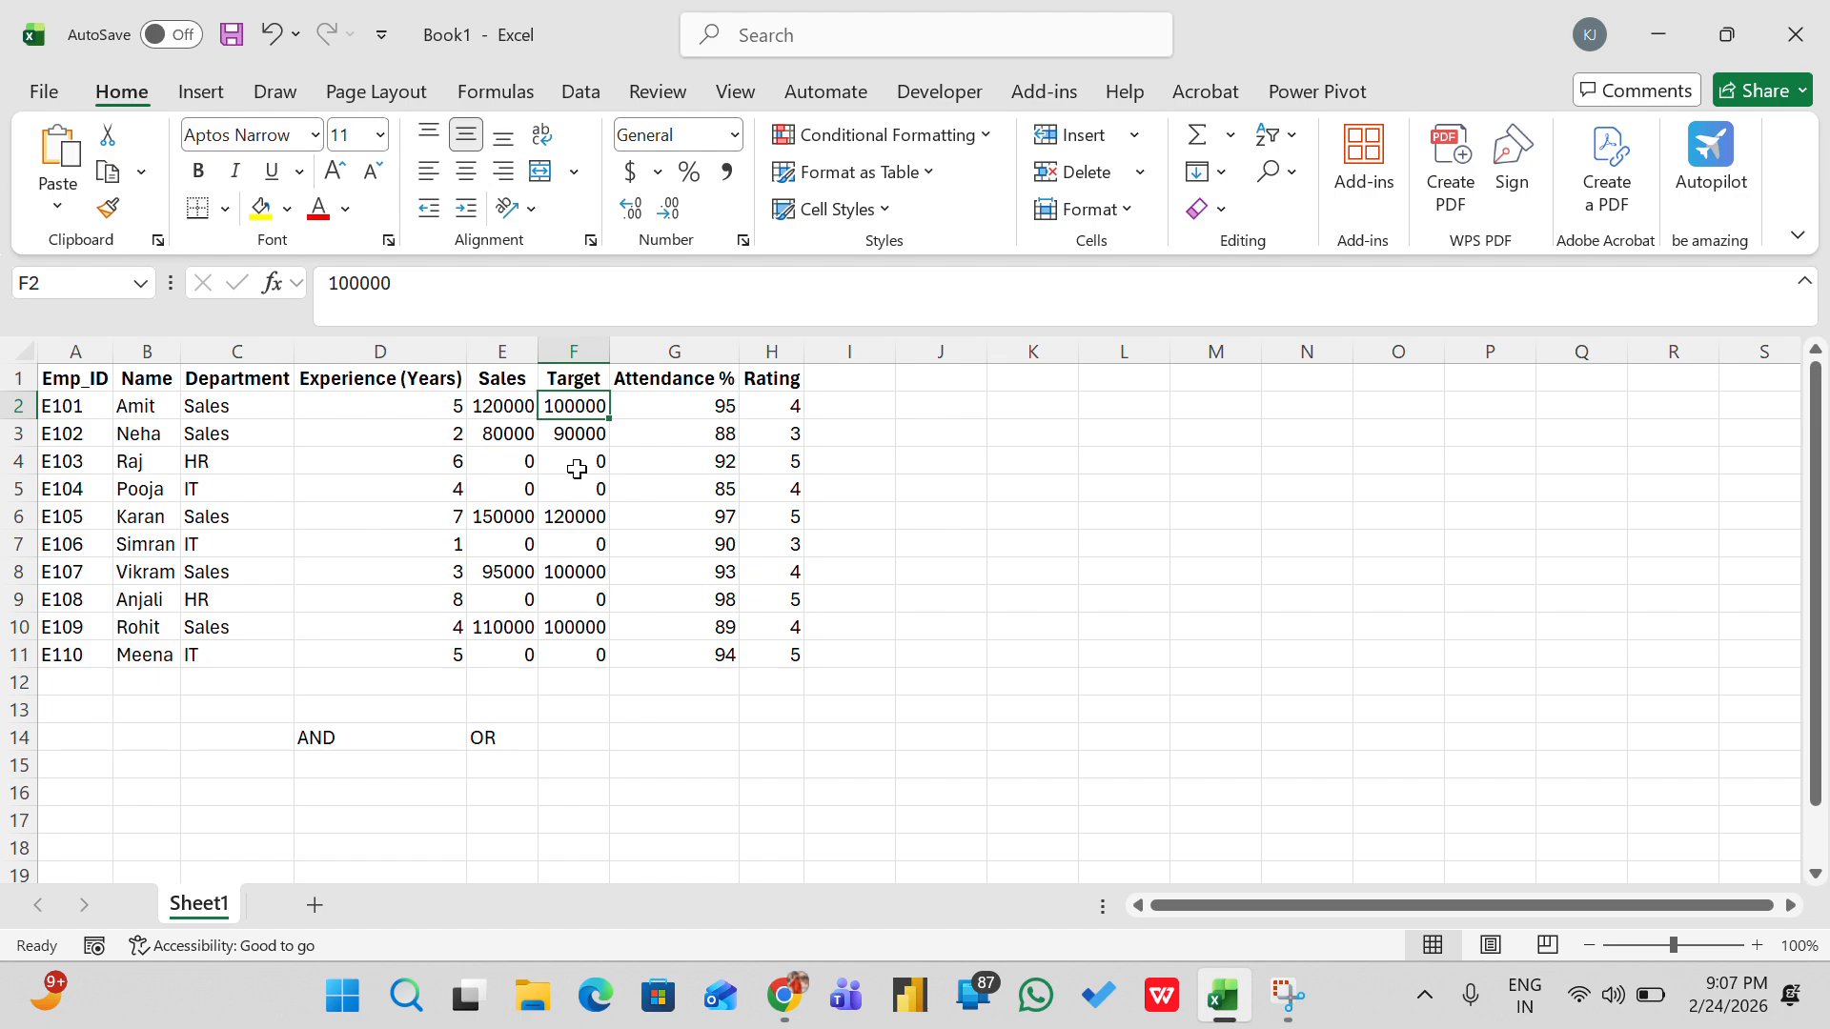
pyautogui.click(495, 405)
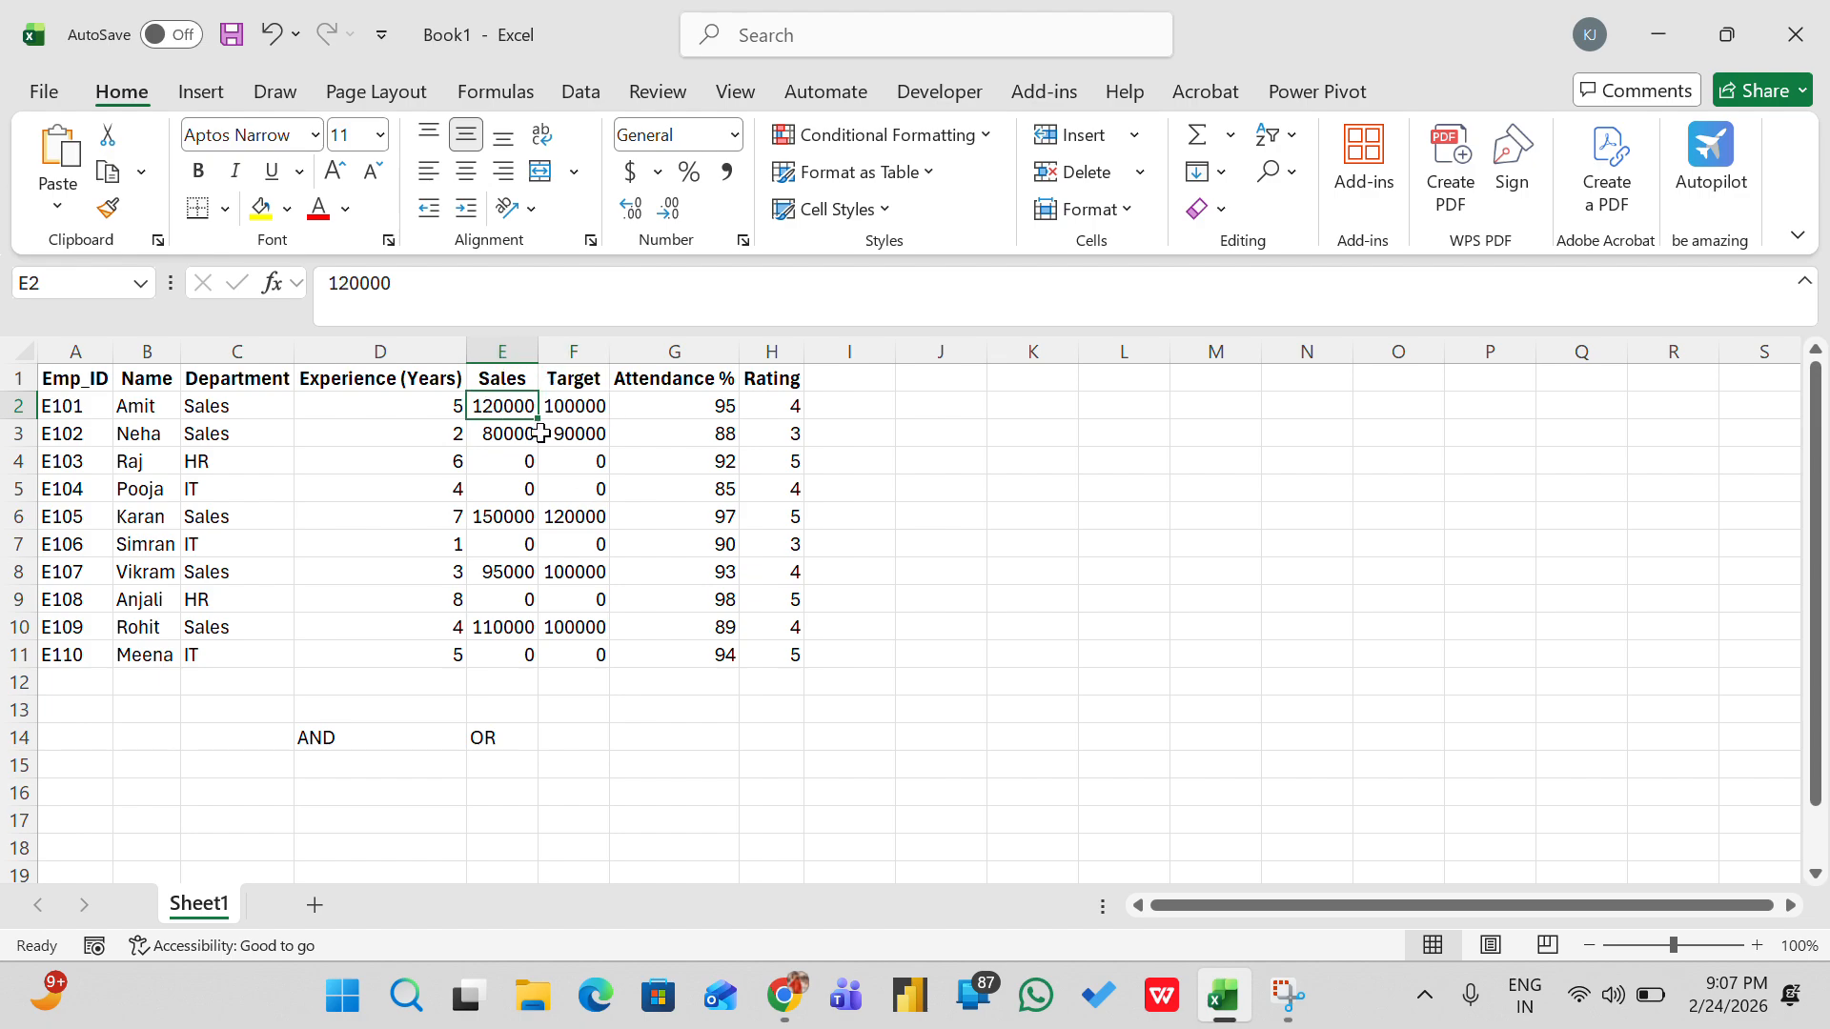
pyautogui.click(541, 433)
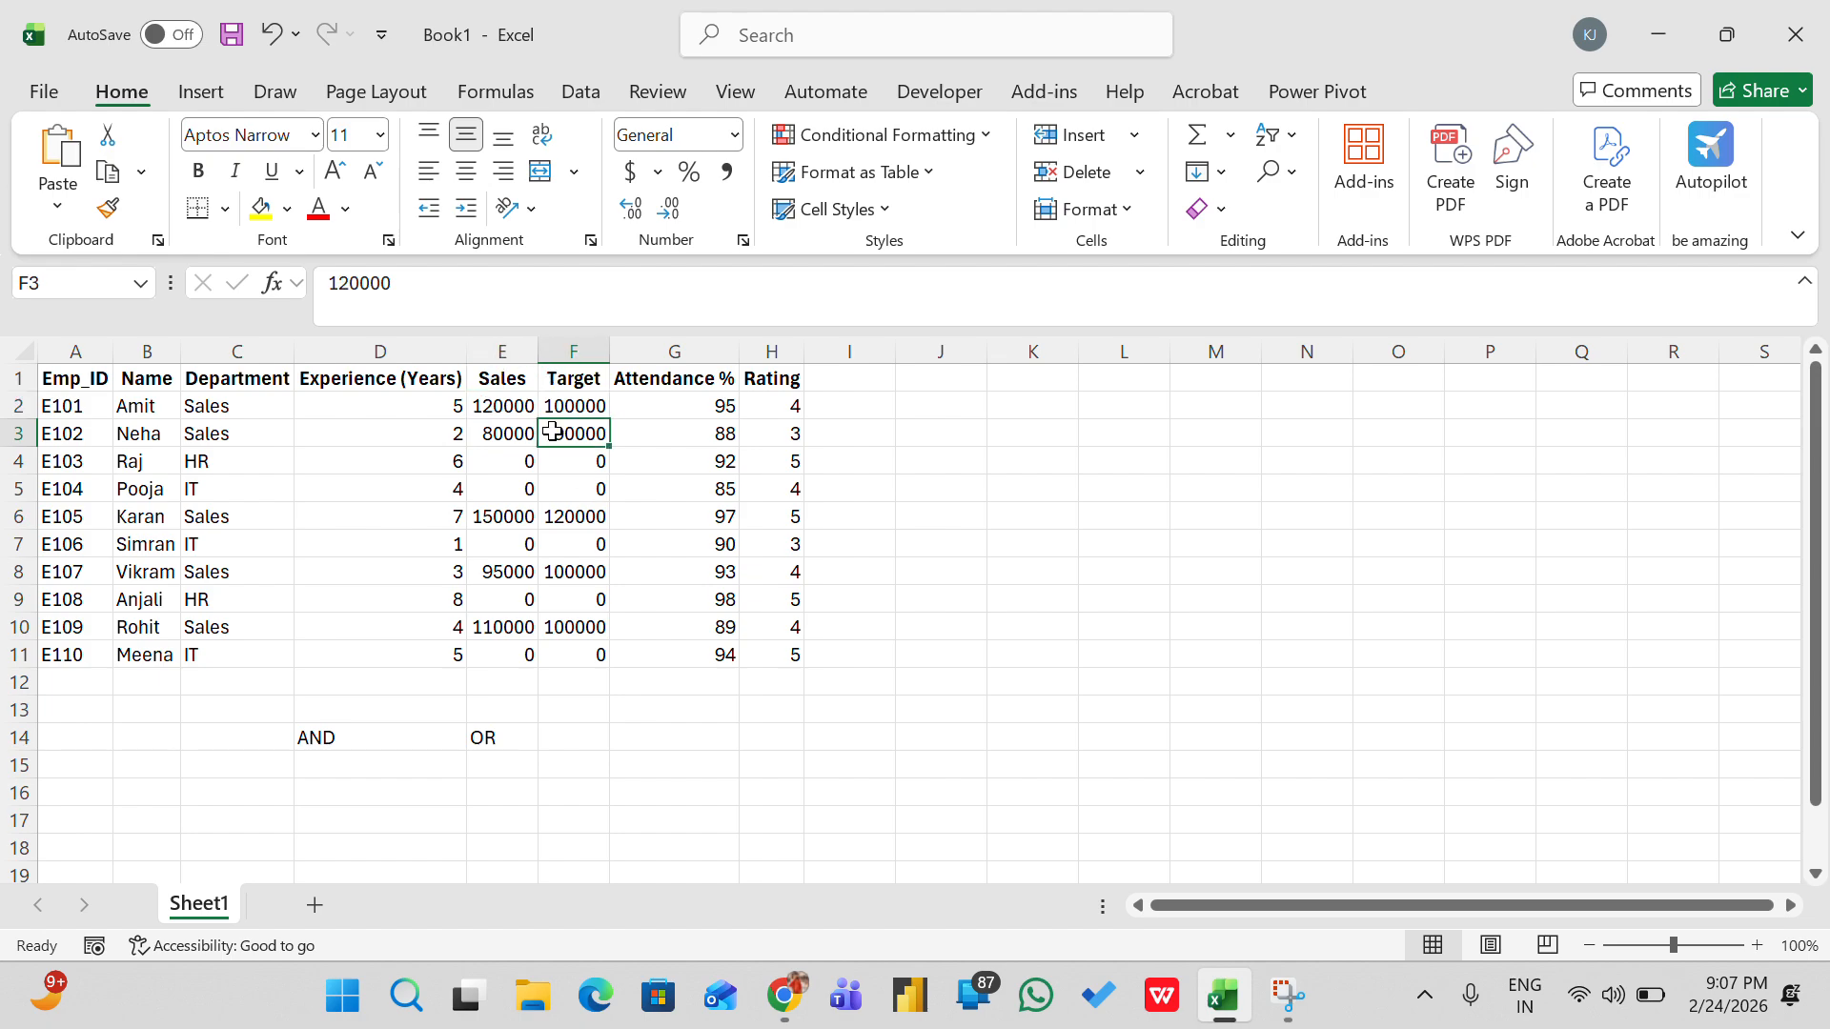
pyautogui.click(481, 433)
pyautogui.click(567, 481)
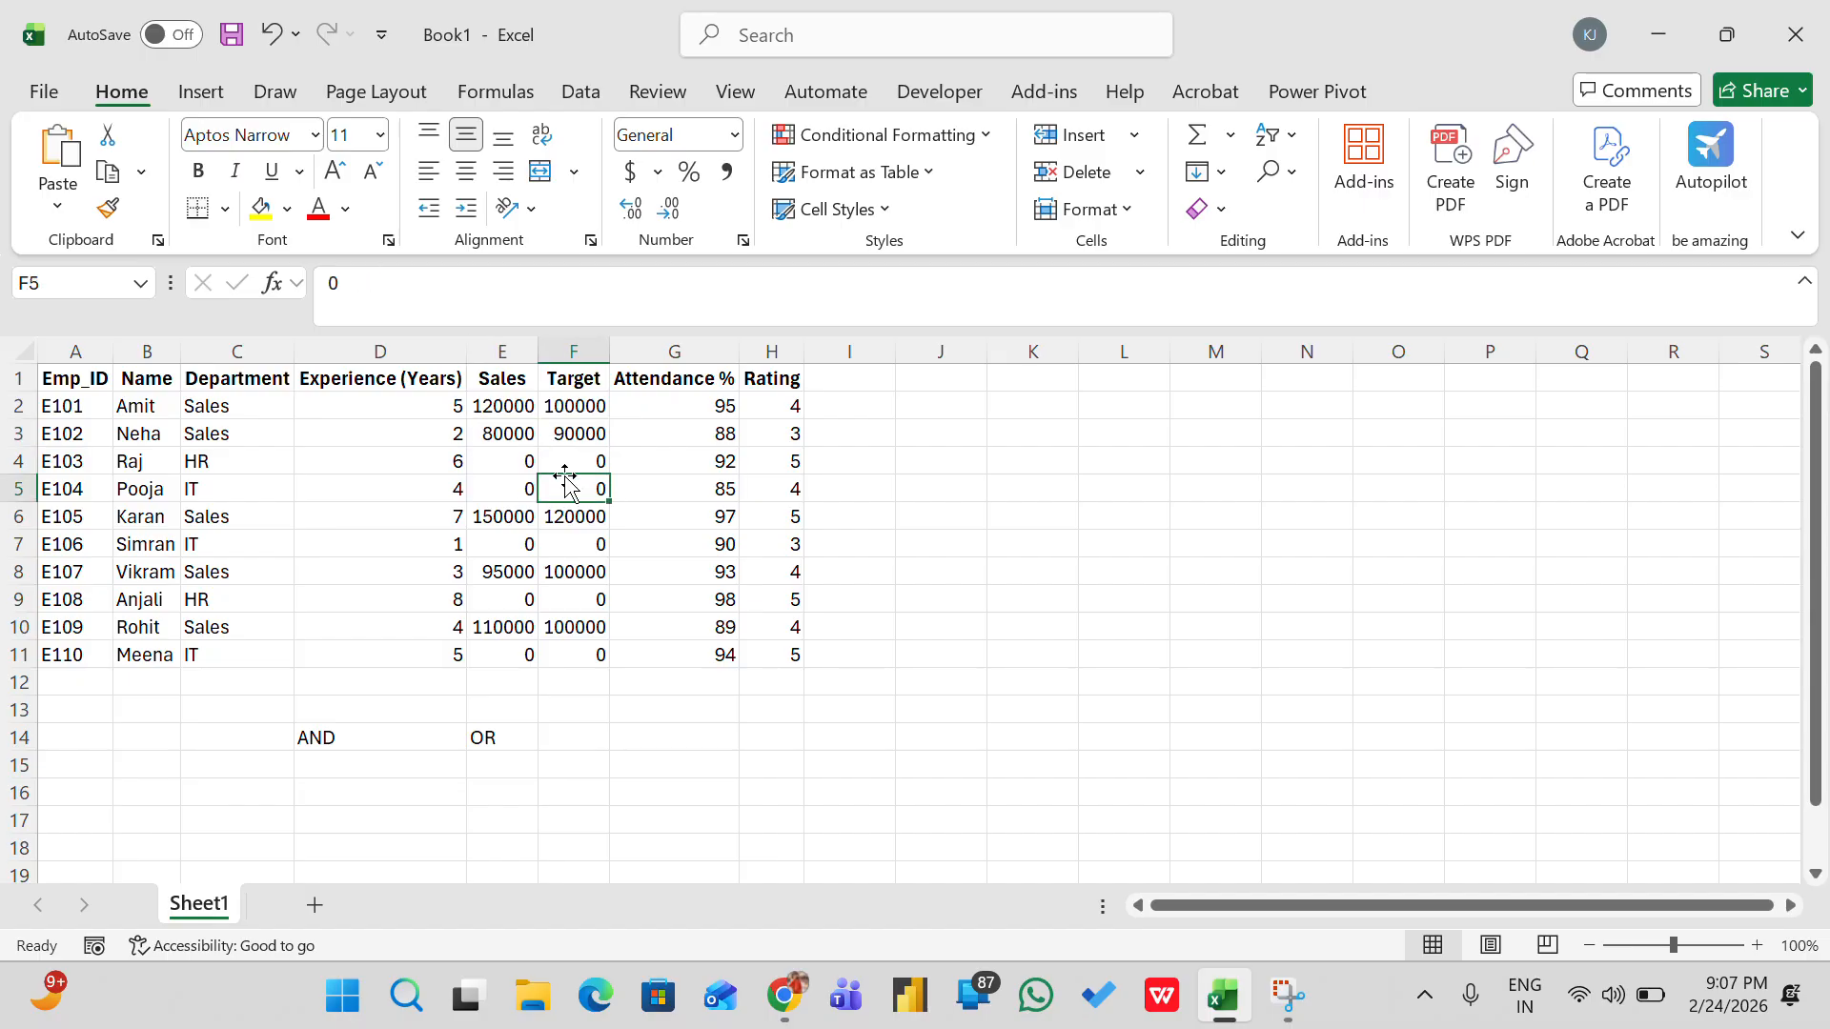
pyautogui.click(524, 463)
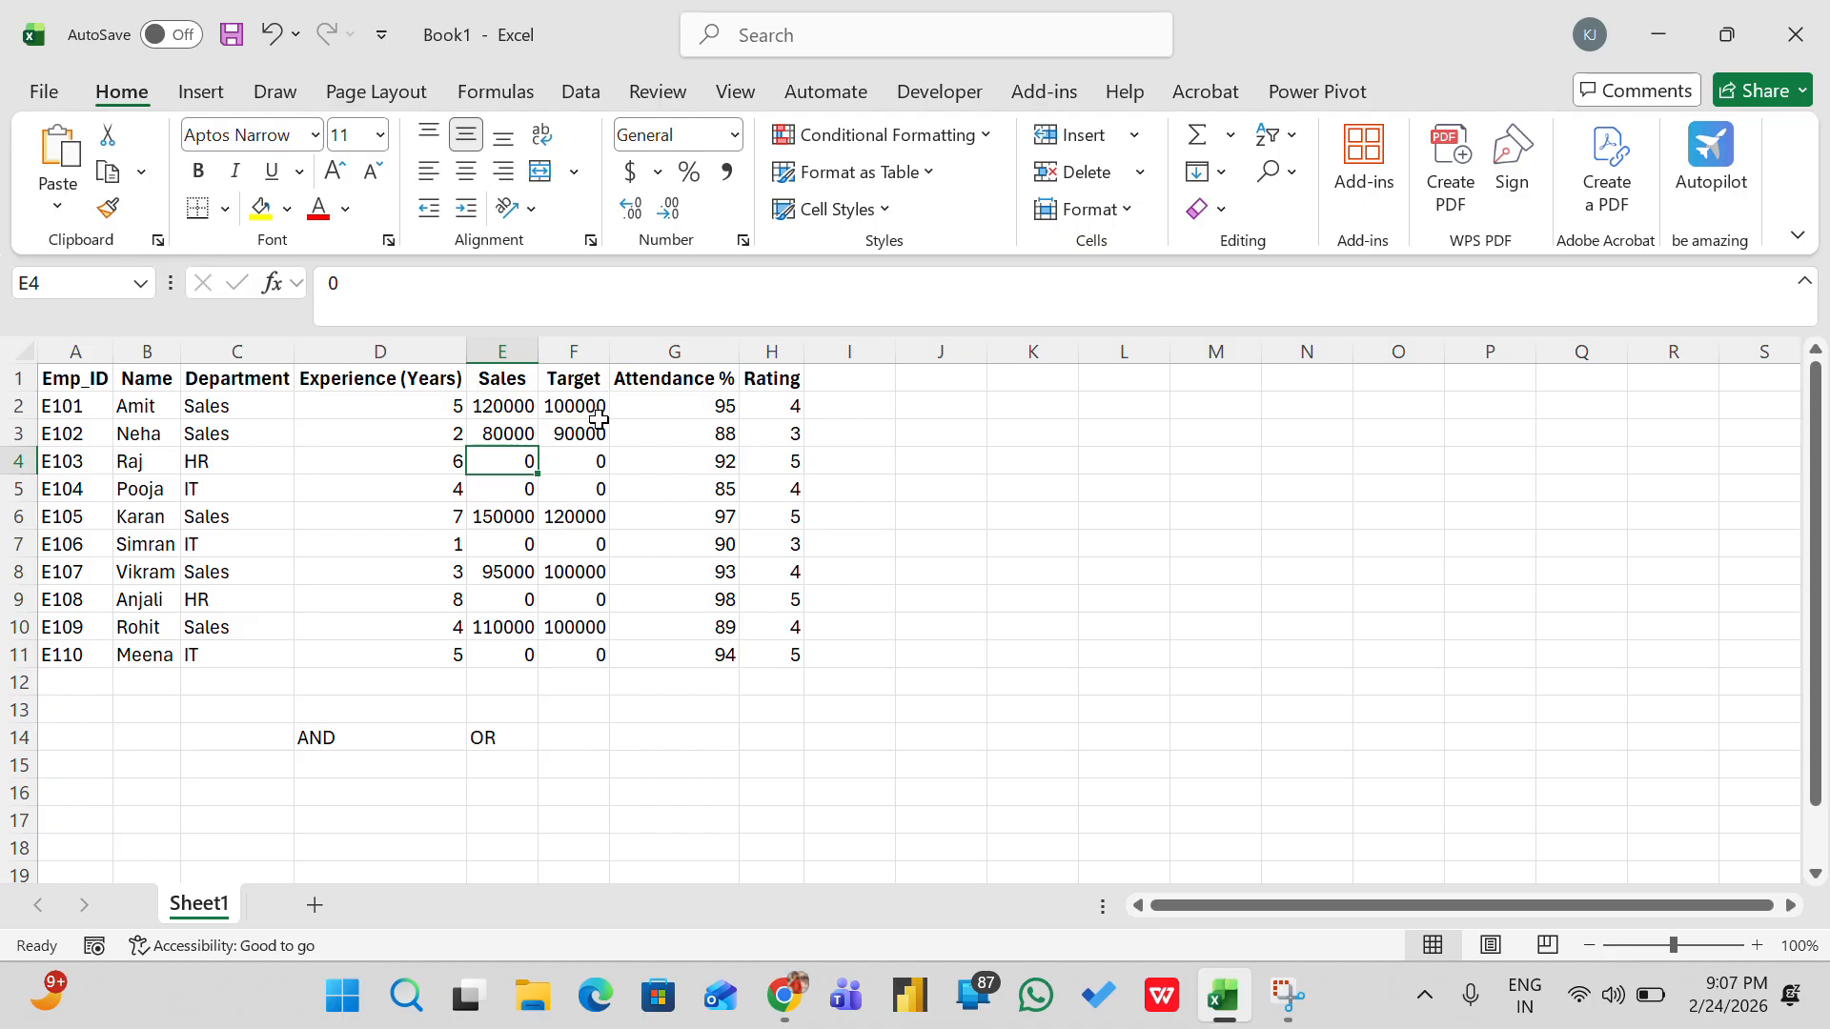
pyautogui.click(684, 403)
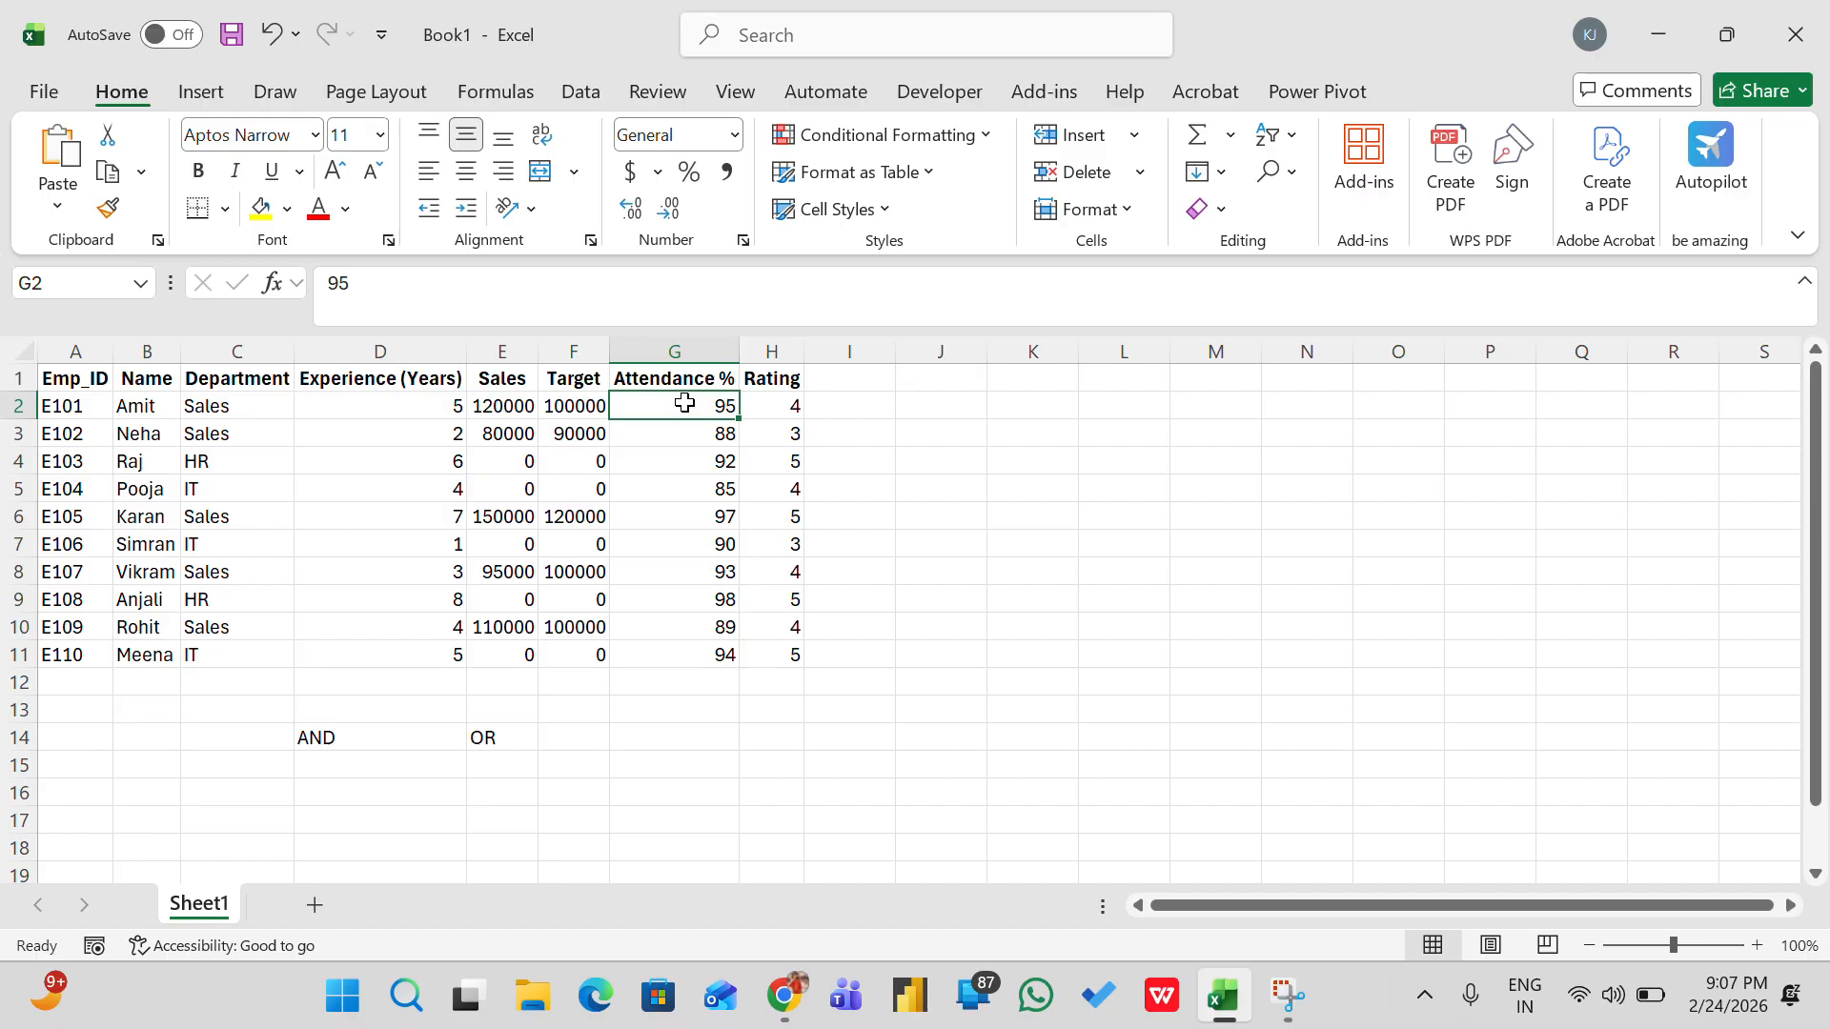
pyautogui.press('Down')
pyautogui.press('Down')
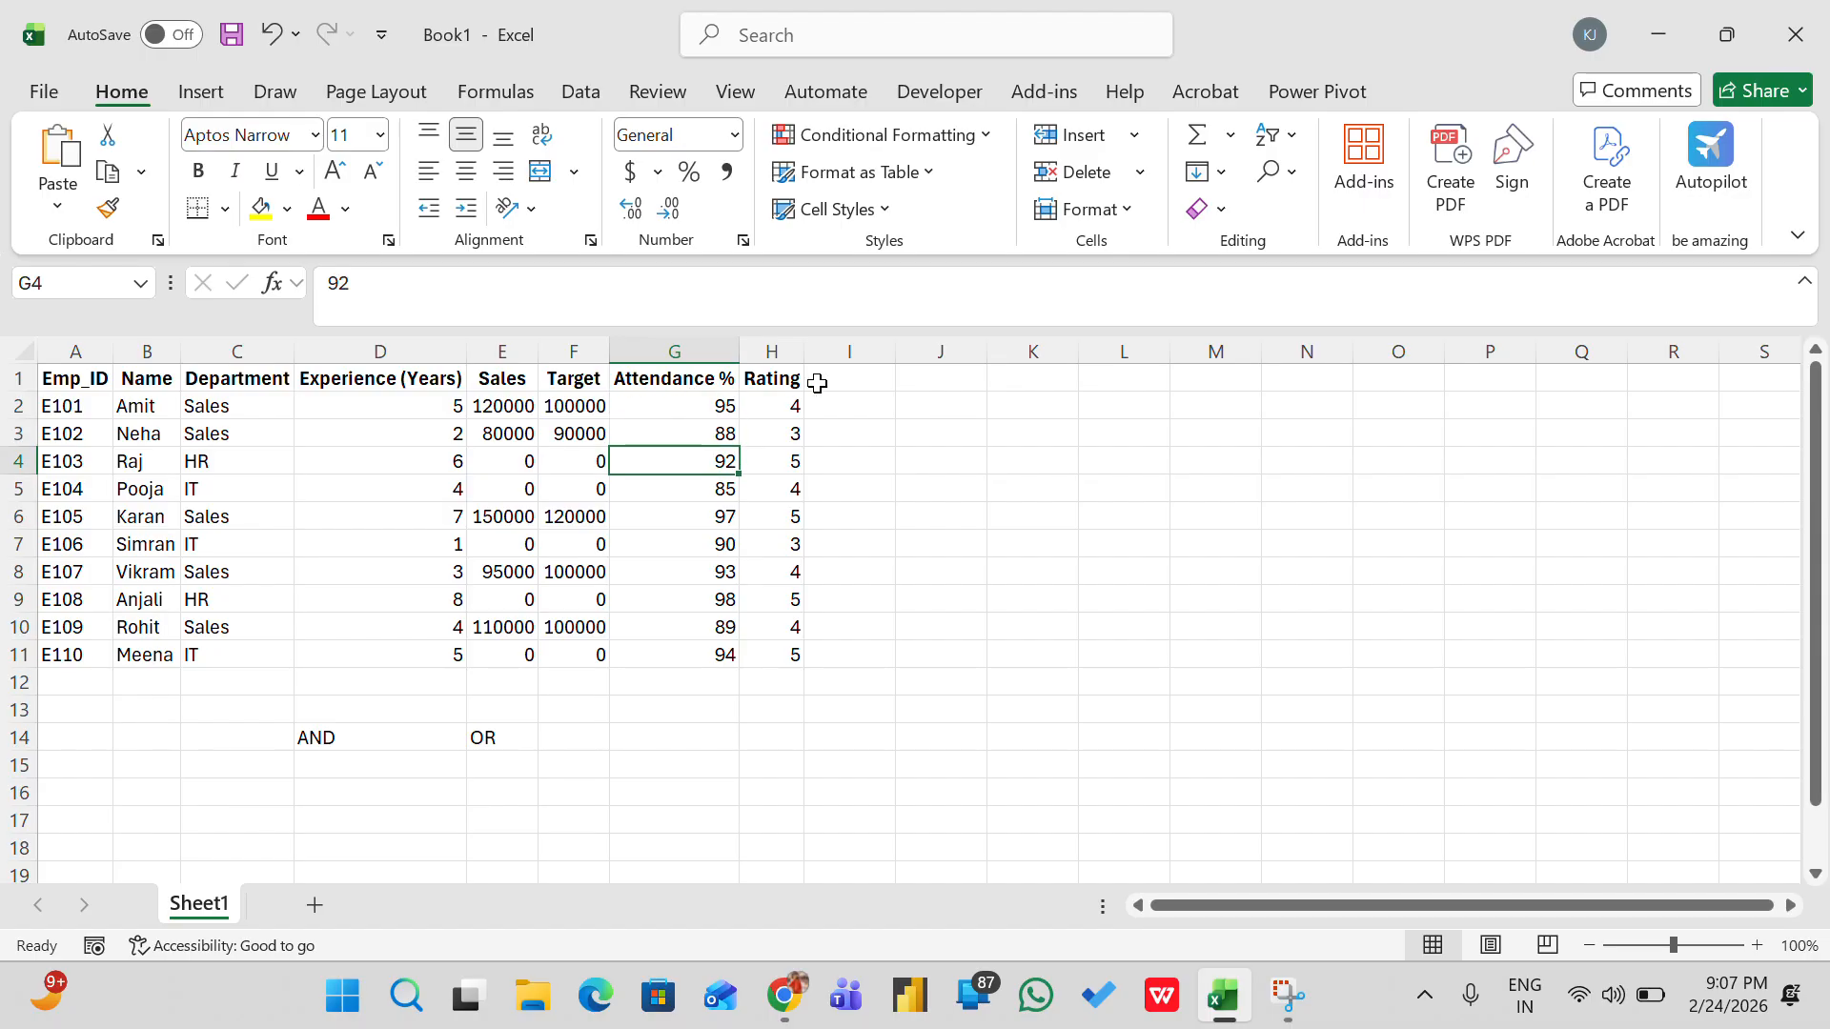
pyautogui.click(778, 404)
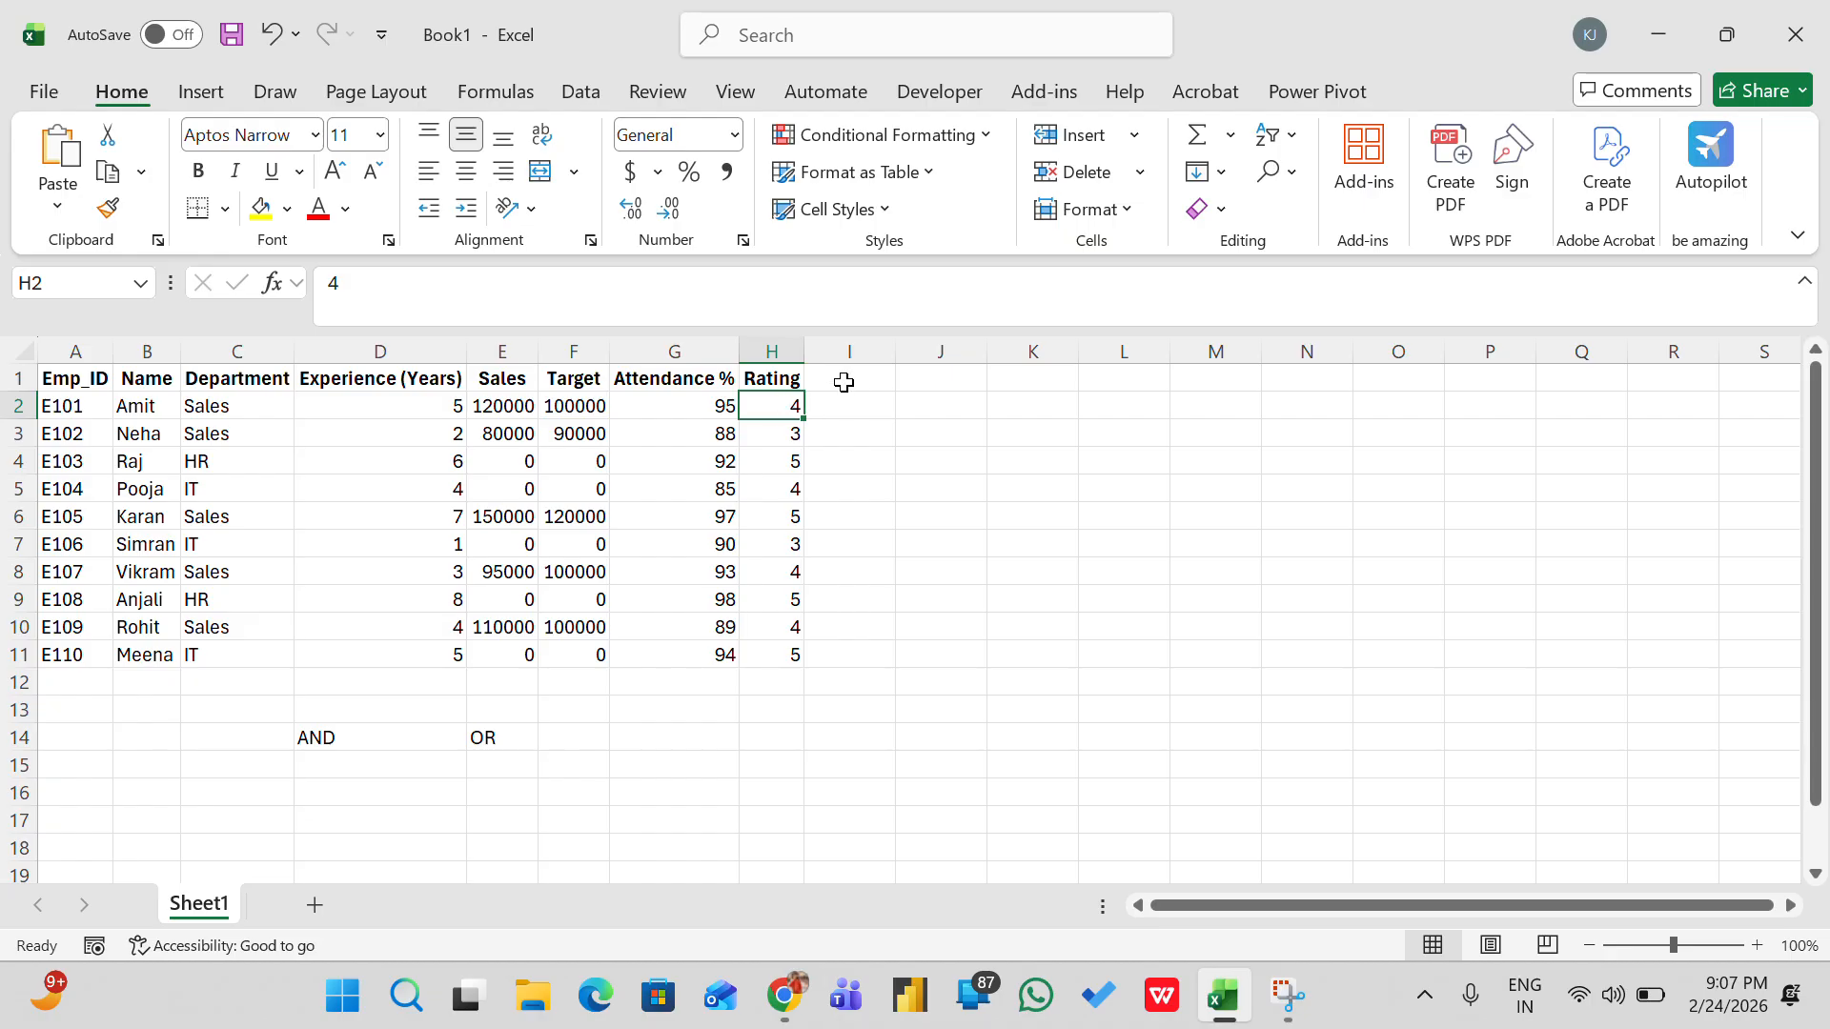
# Add the column header EMPLOYEE in cell I1, beside the Rating column
pyautogui.click(844, 379)
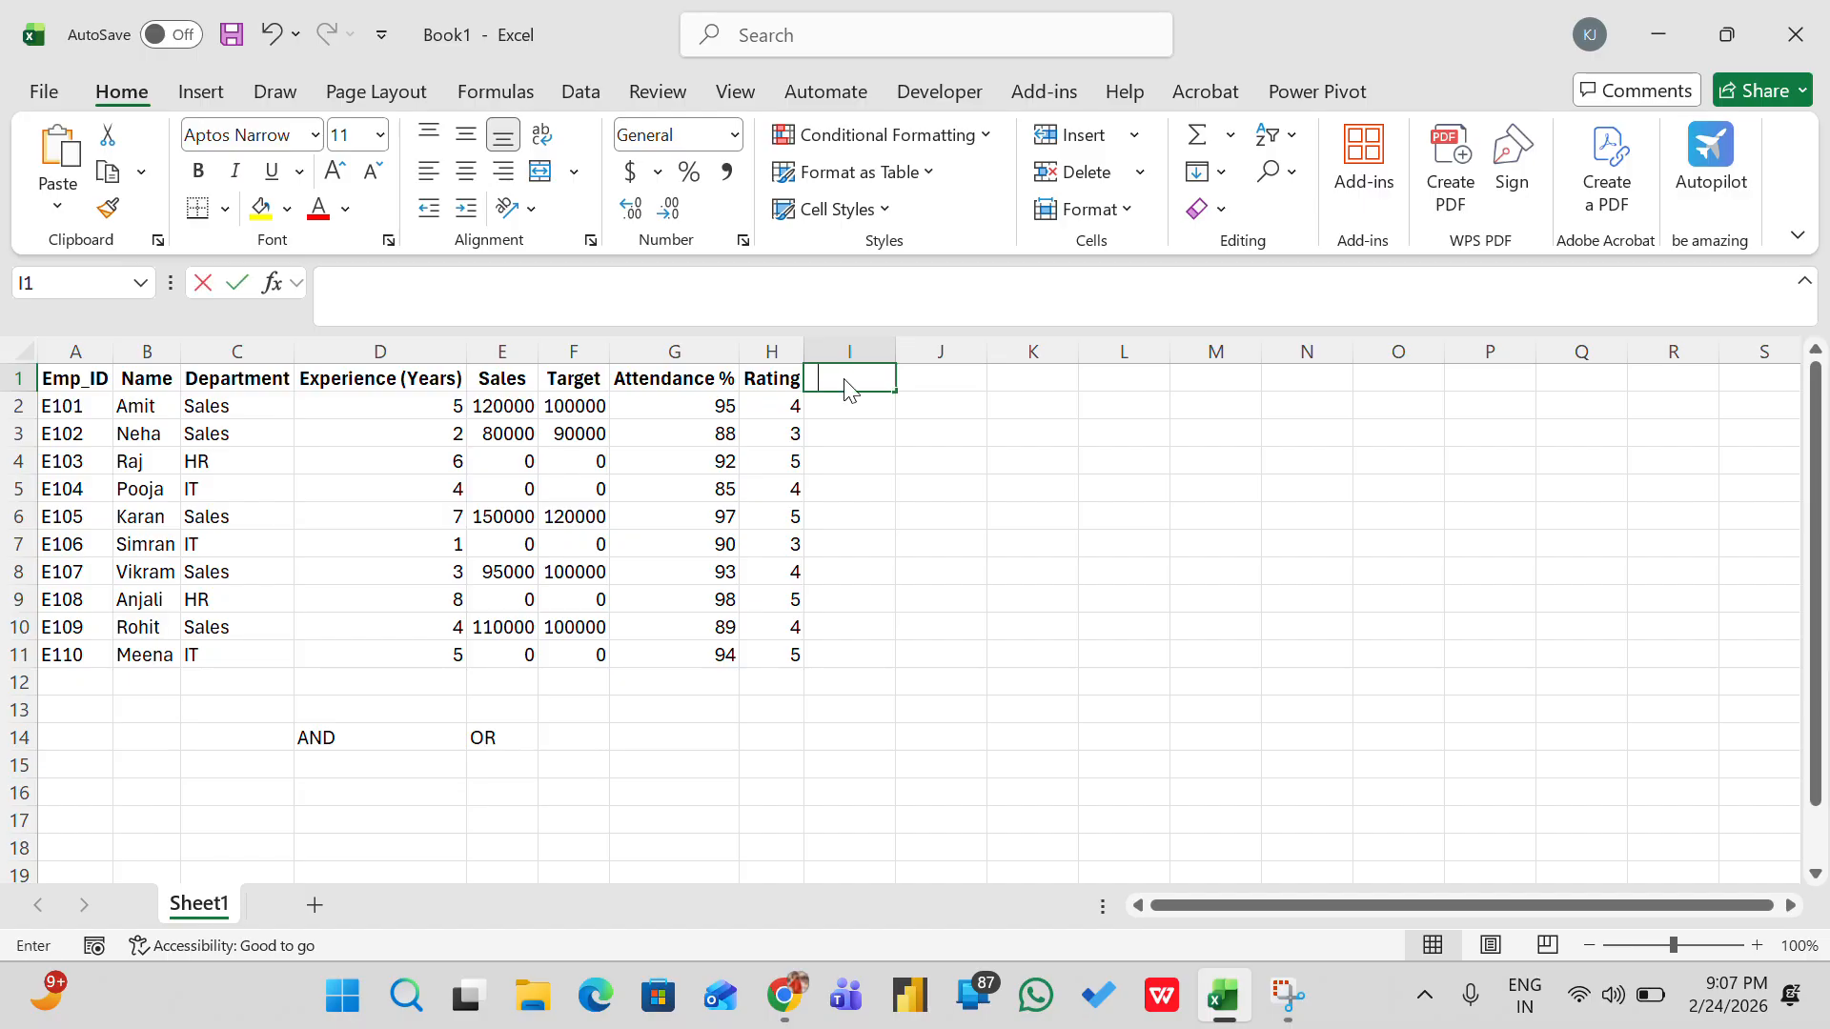
pyautogui.write('EMPLOYEE')
pyautogui.press('Return')
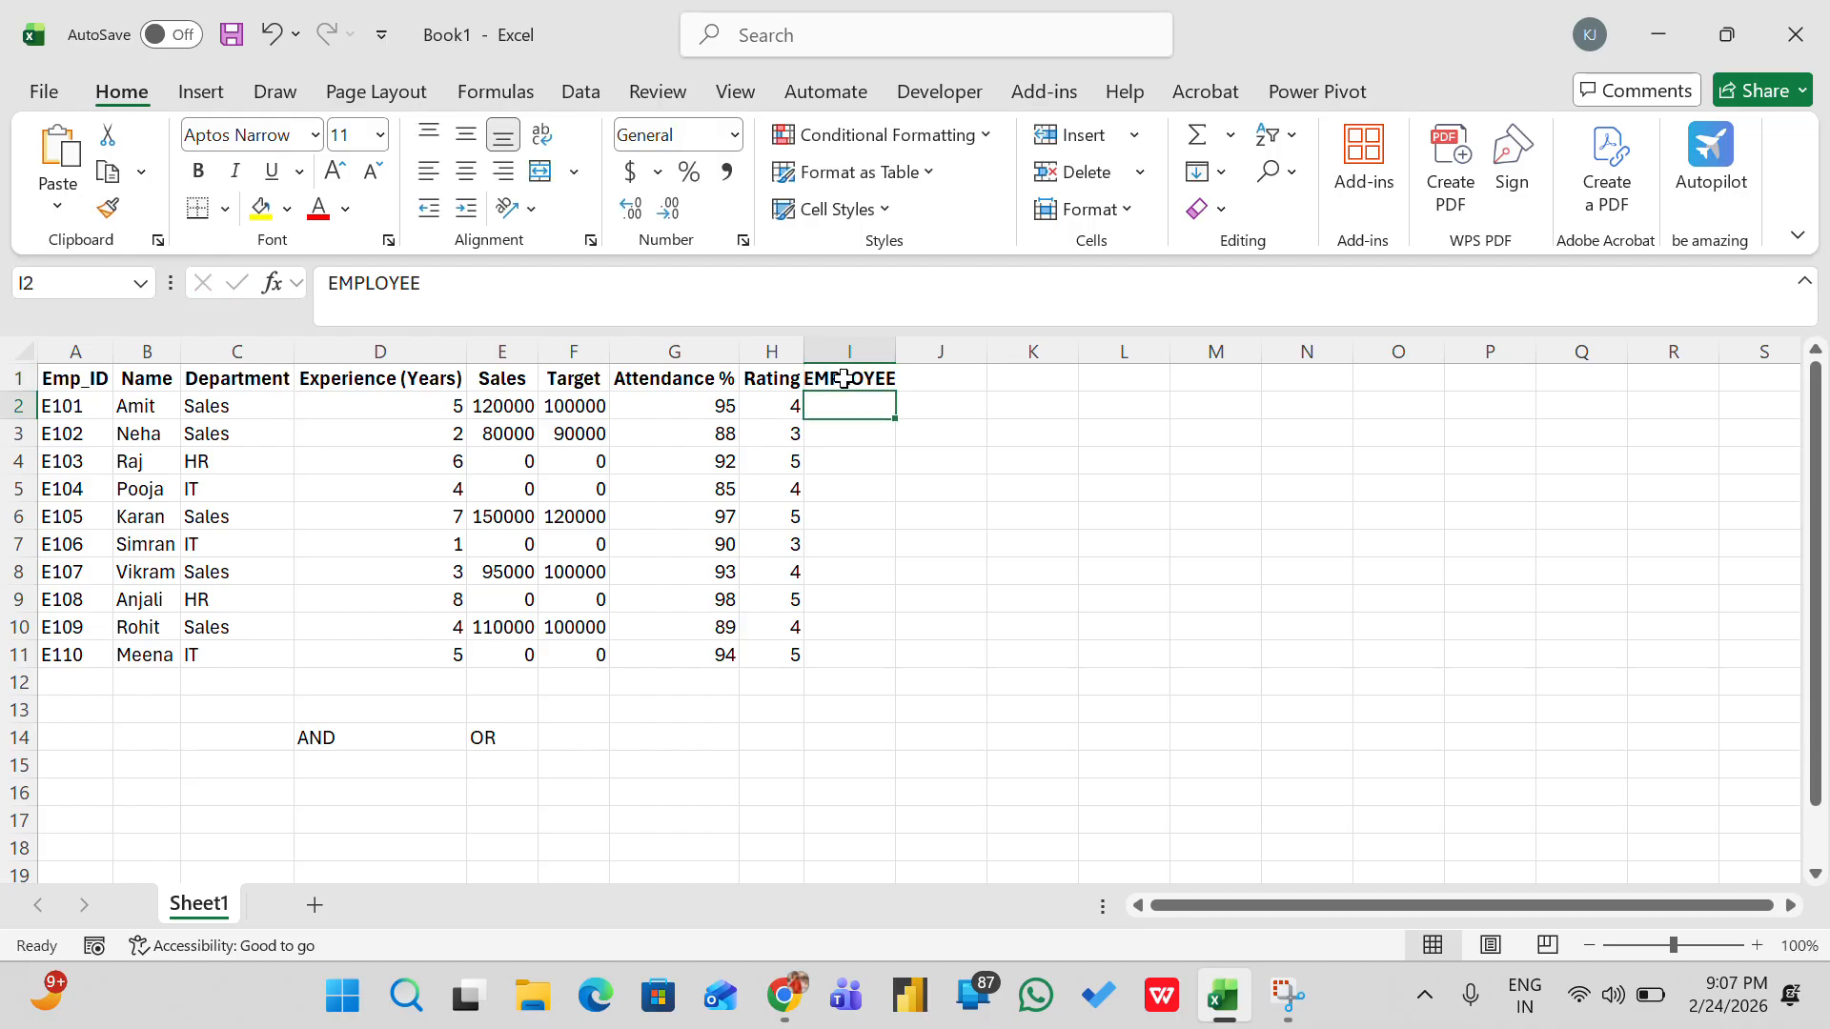
# Enter the formula =IF(AND(G2>=90,H2>=4),"YES","NO") in cell I2 to test attendance and rating
pyautogui.write('=IF')
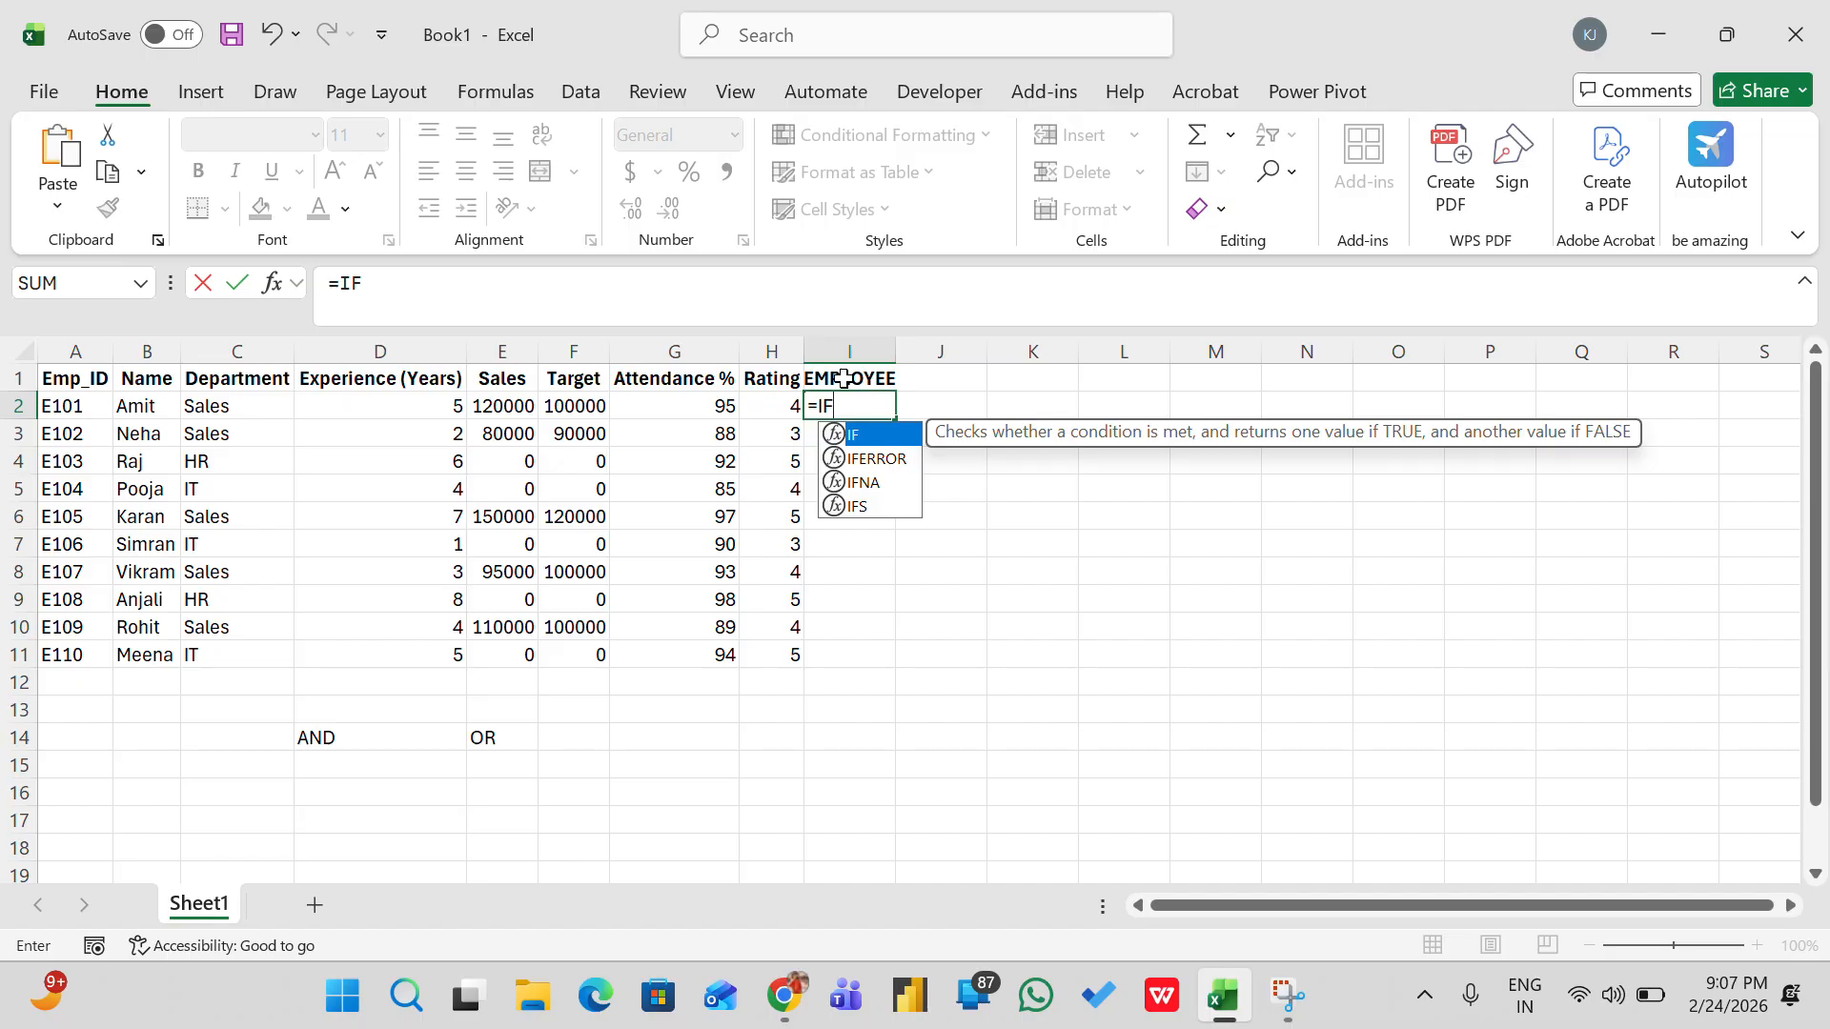
pyautogui.write('(AN')
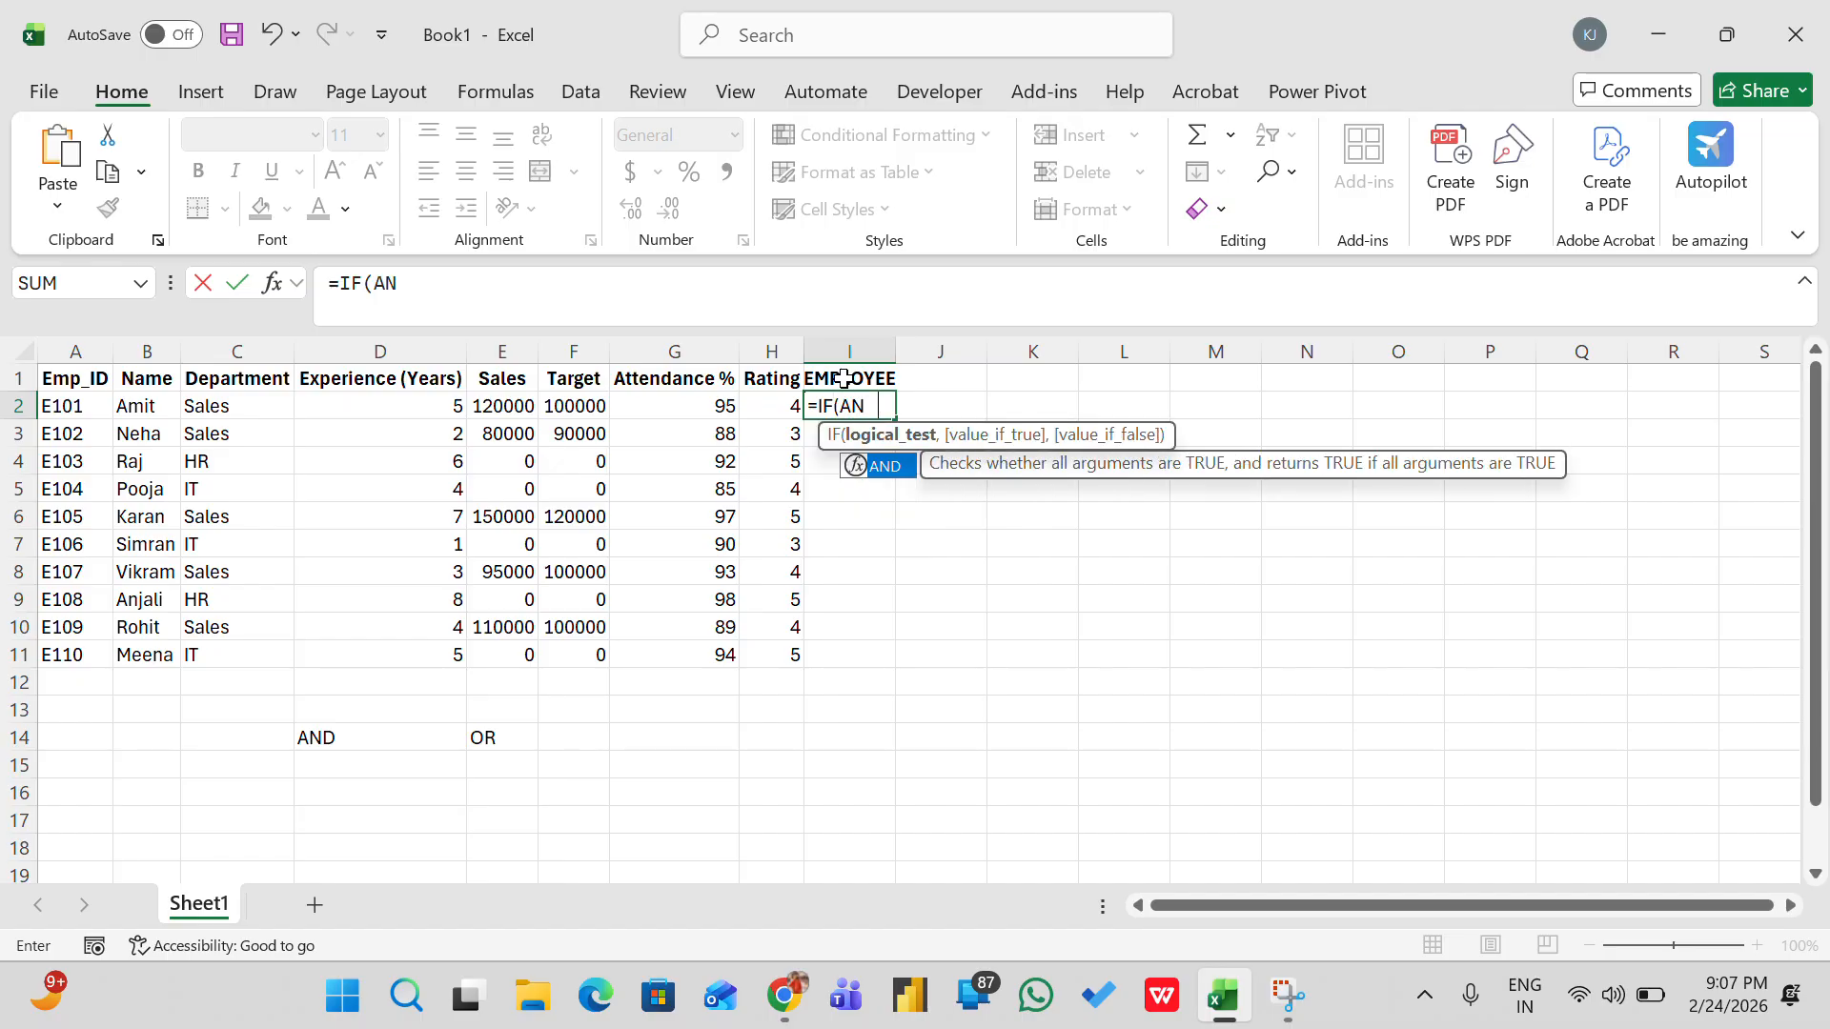
pyautogui.write('D(')
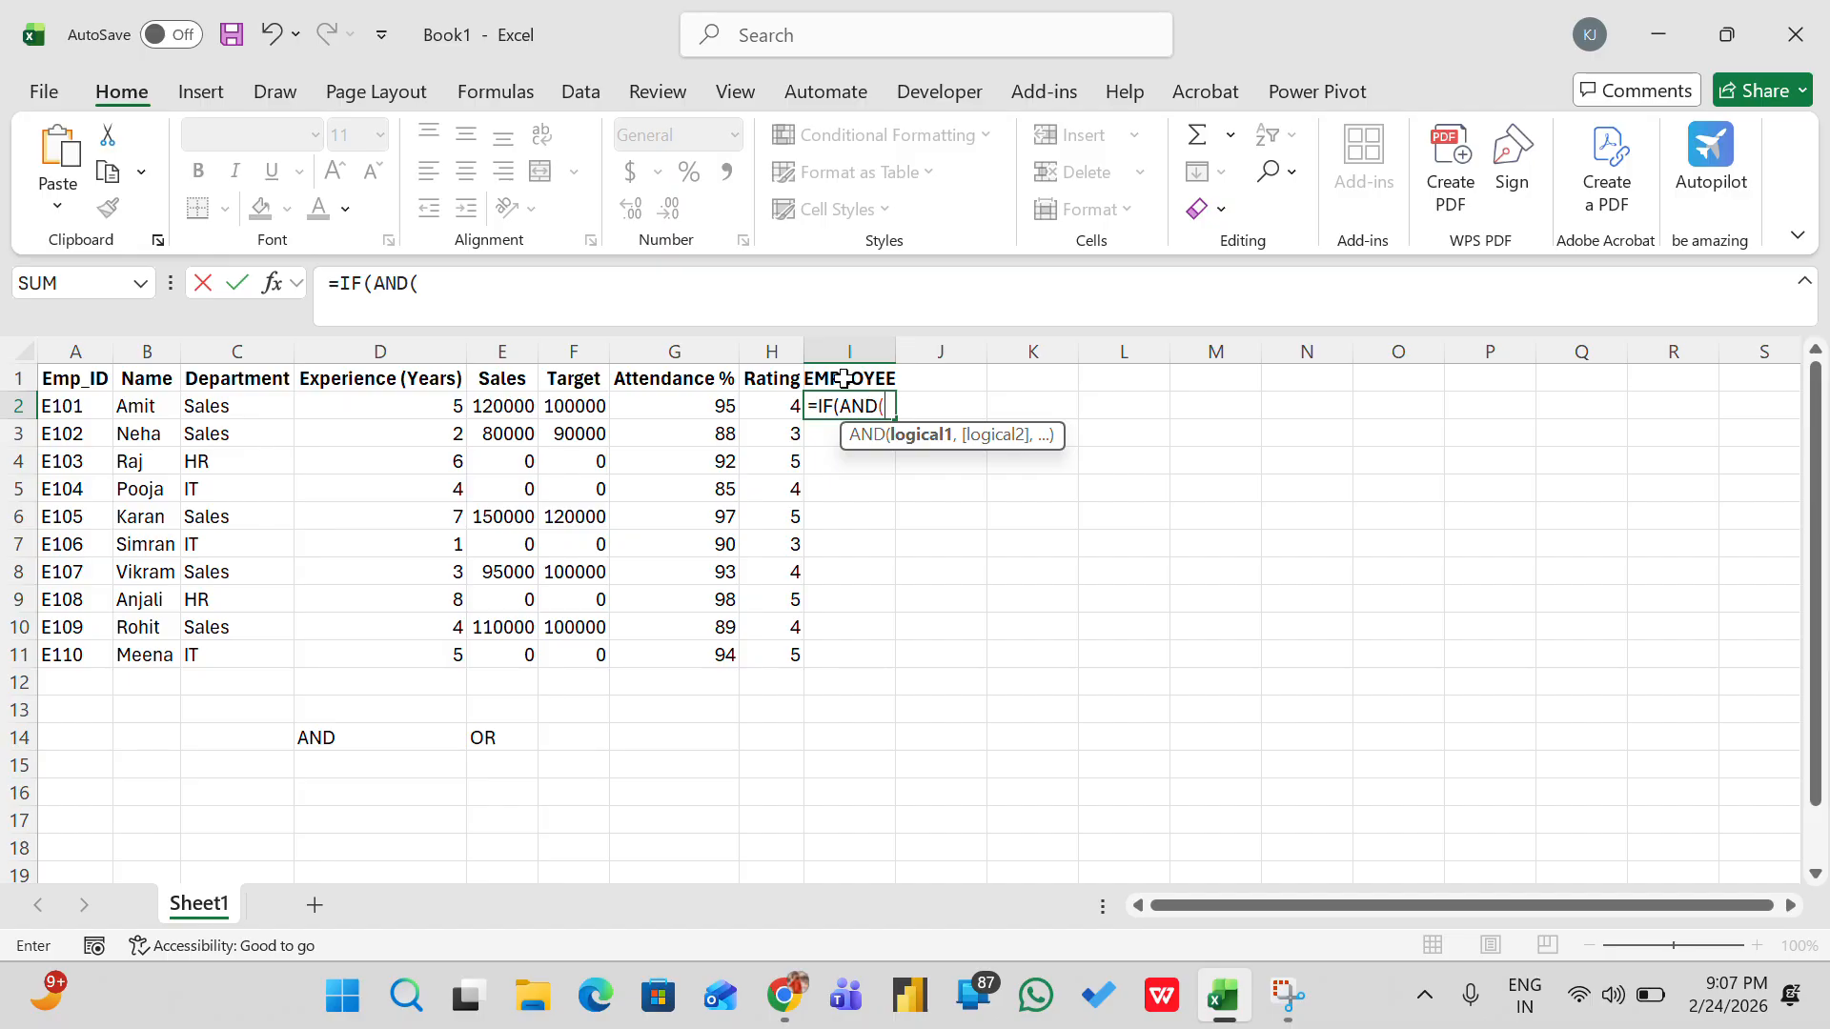
pyautogui.click(679, 411)
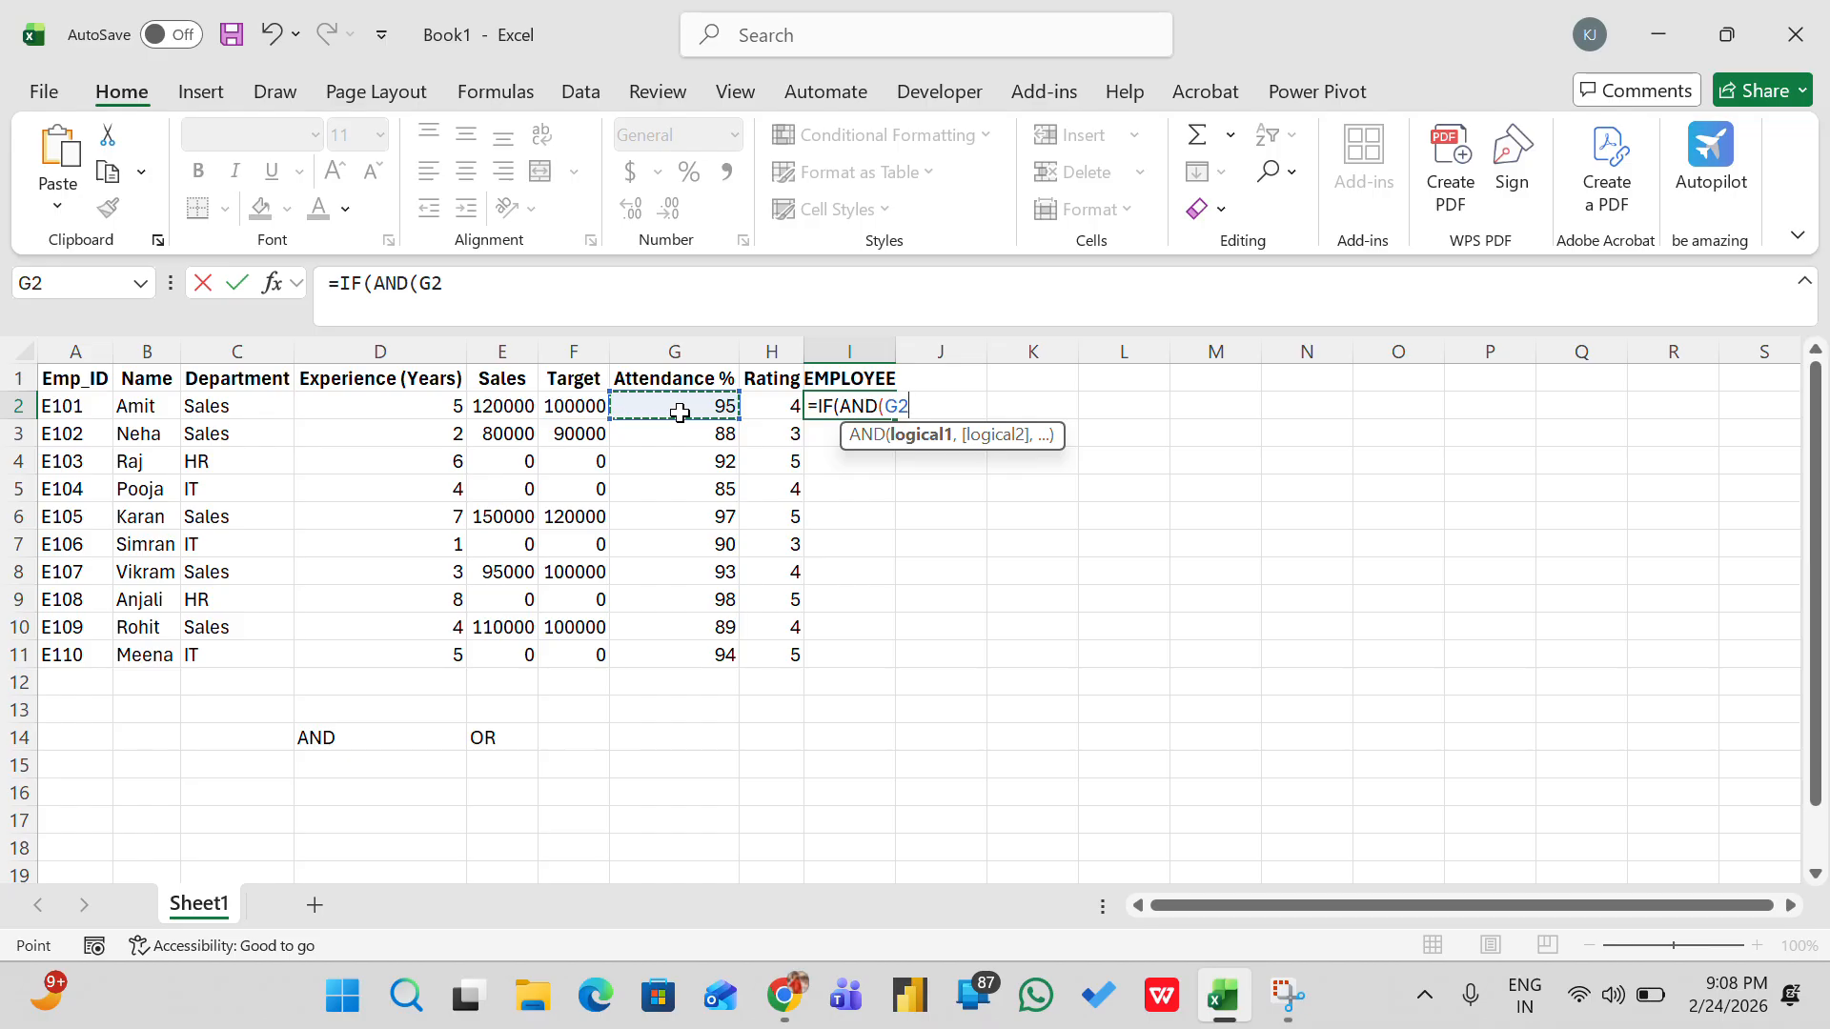
pyautogui.write('>=90')
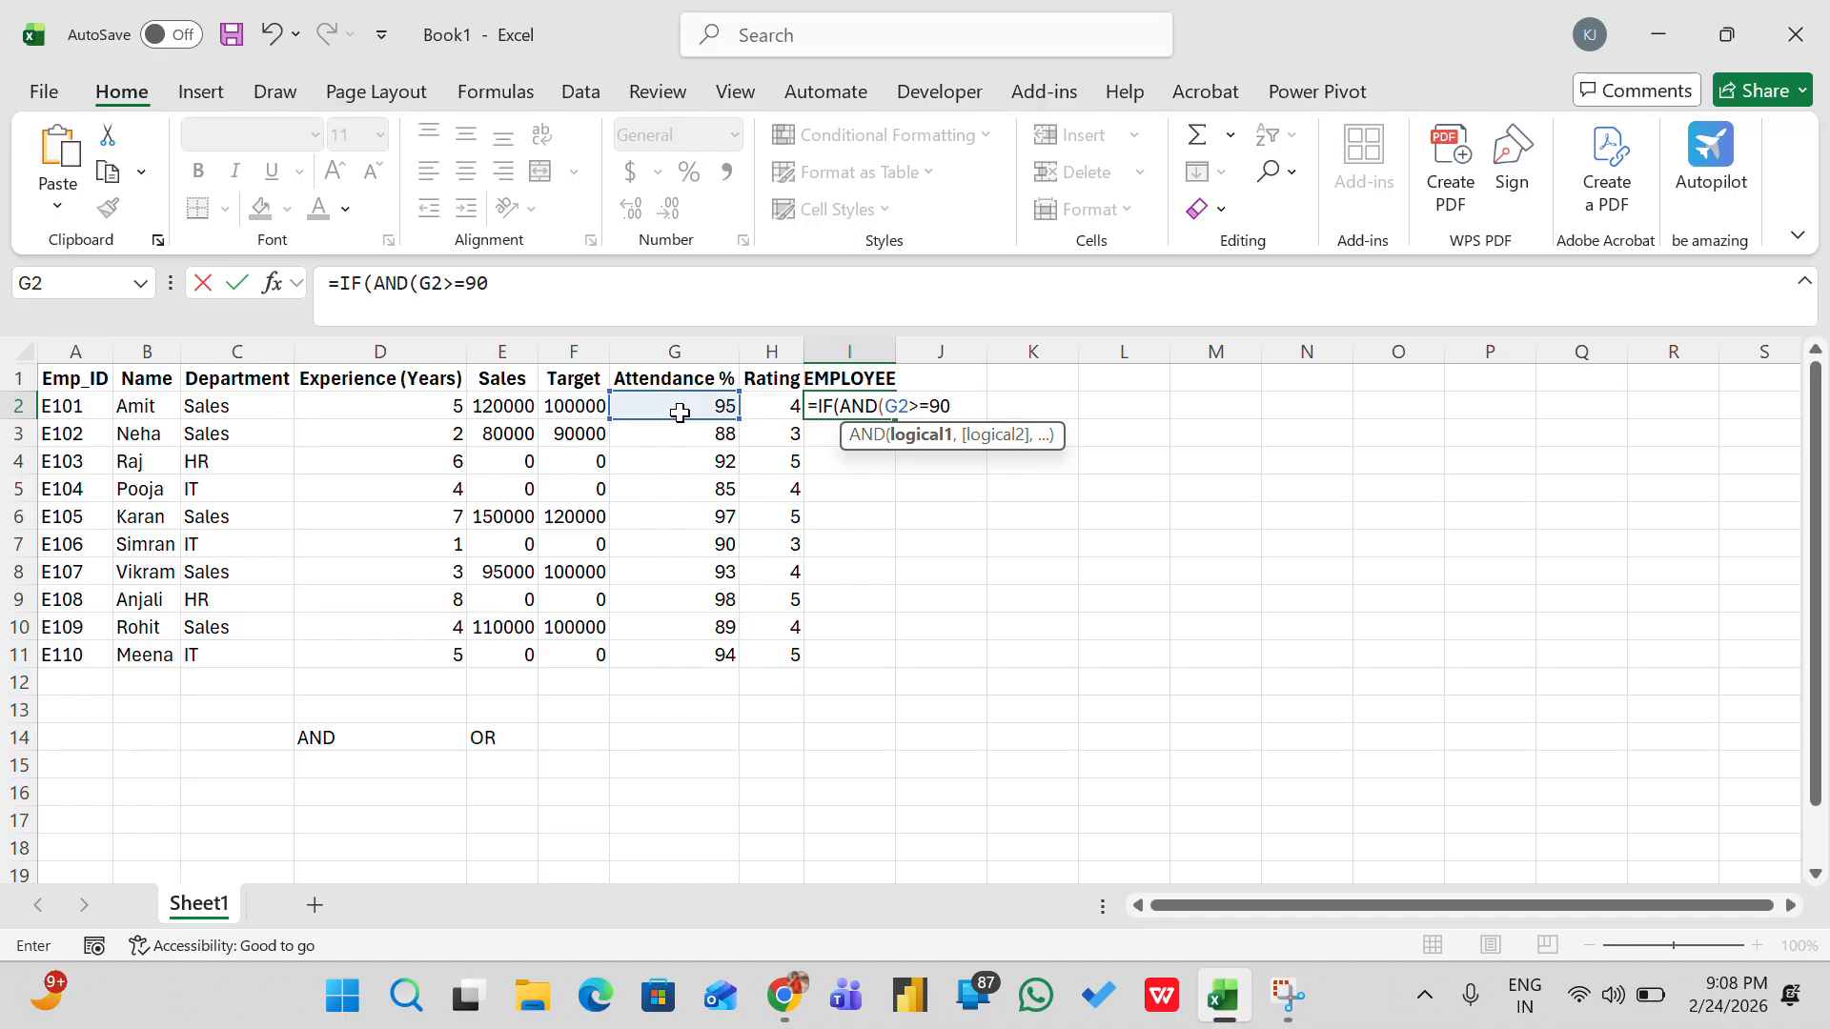
pyautogui.write(',')
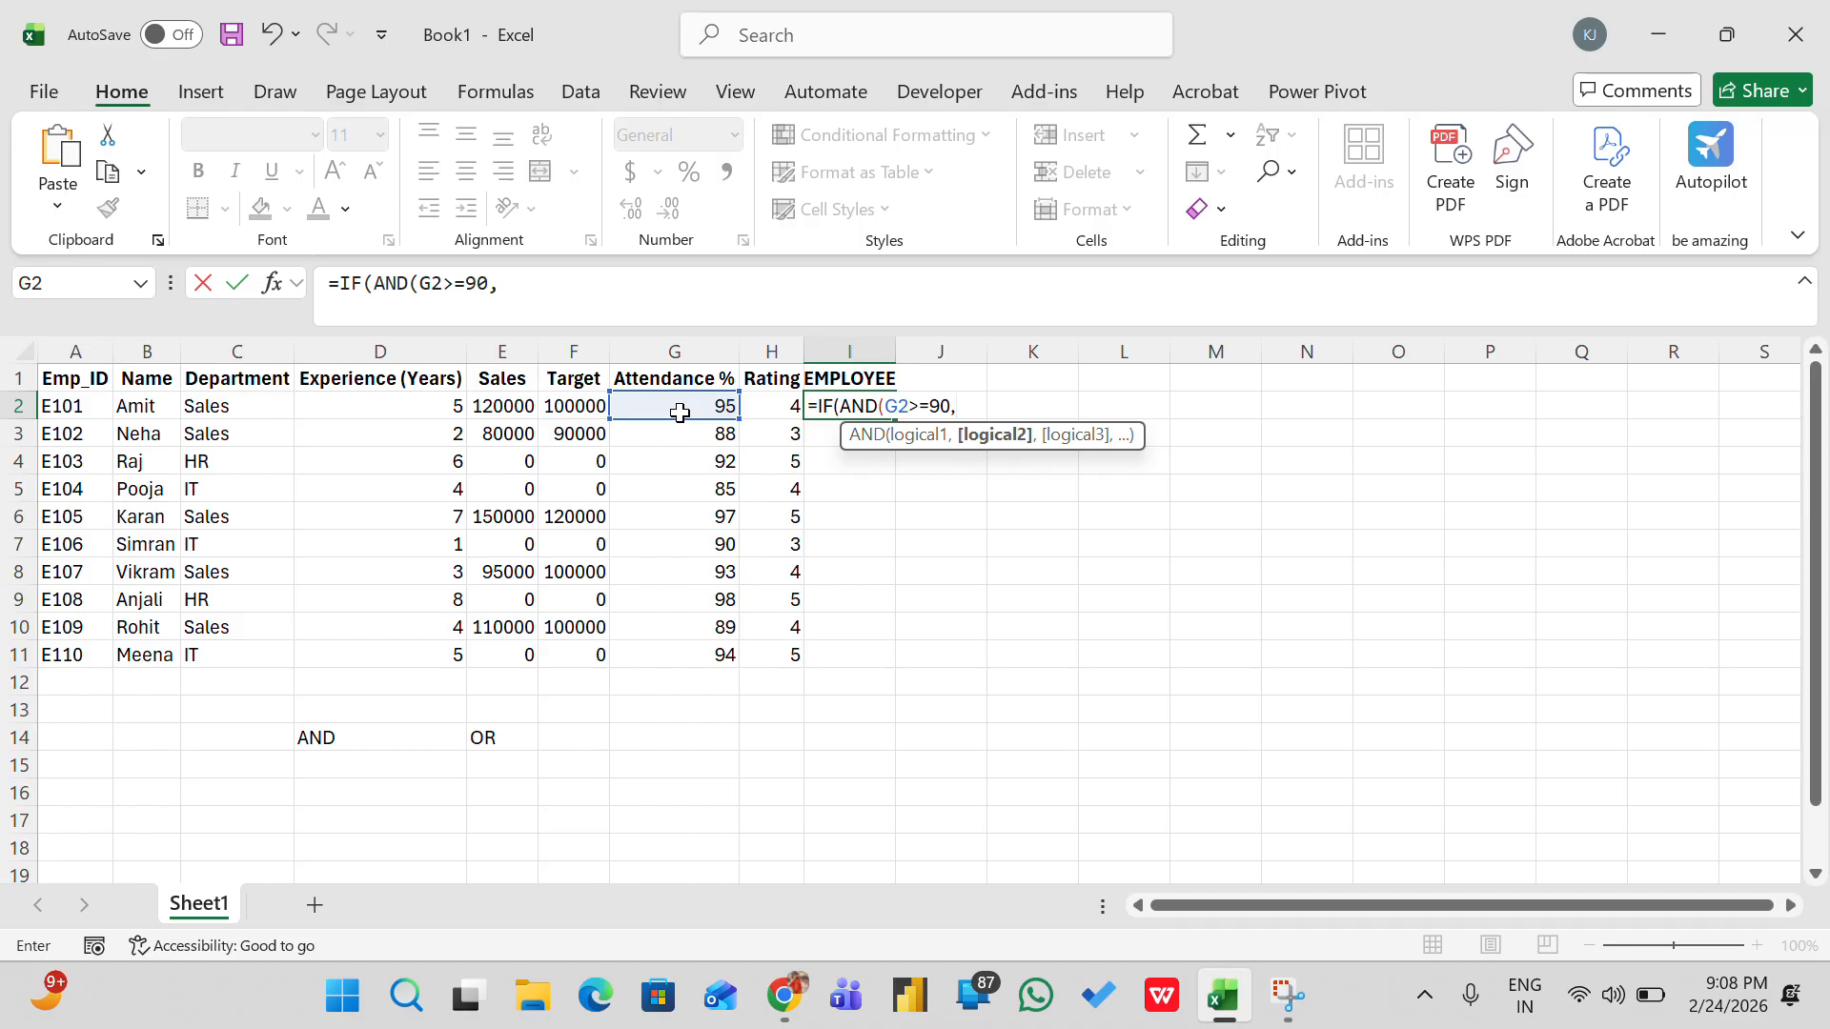
pyautogui.click(790, 408)
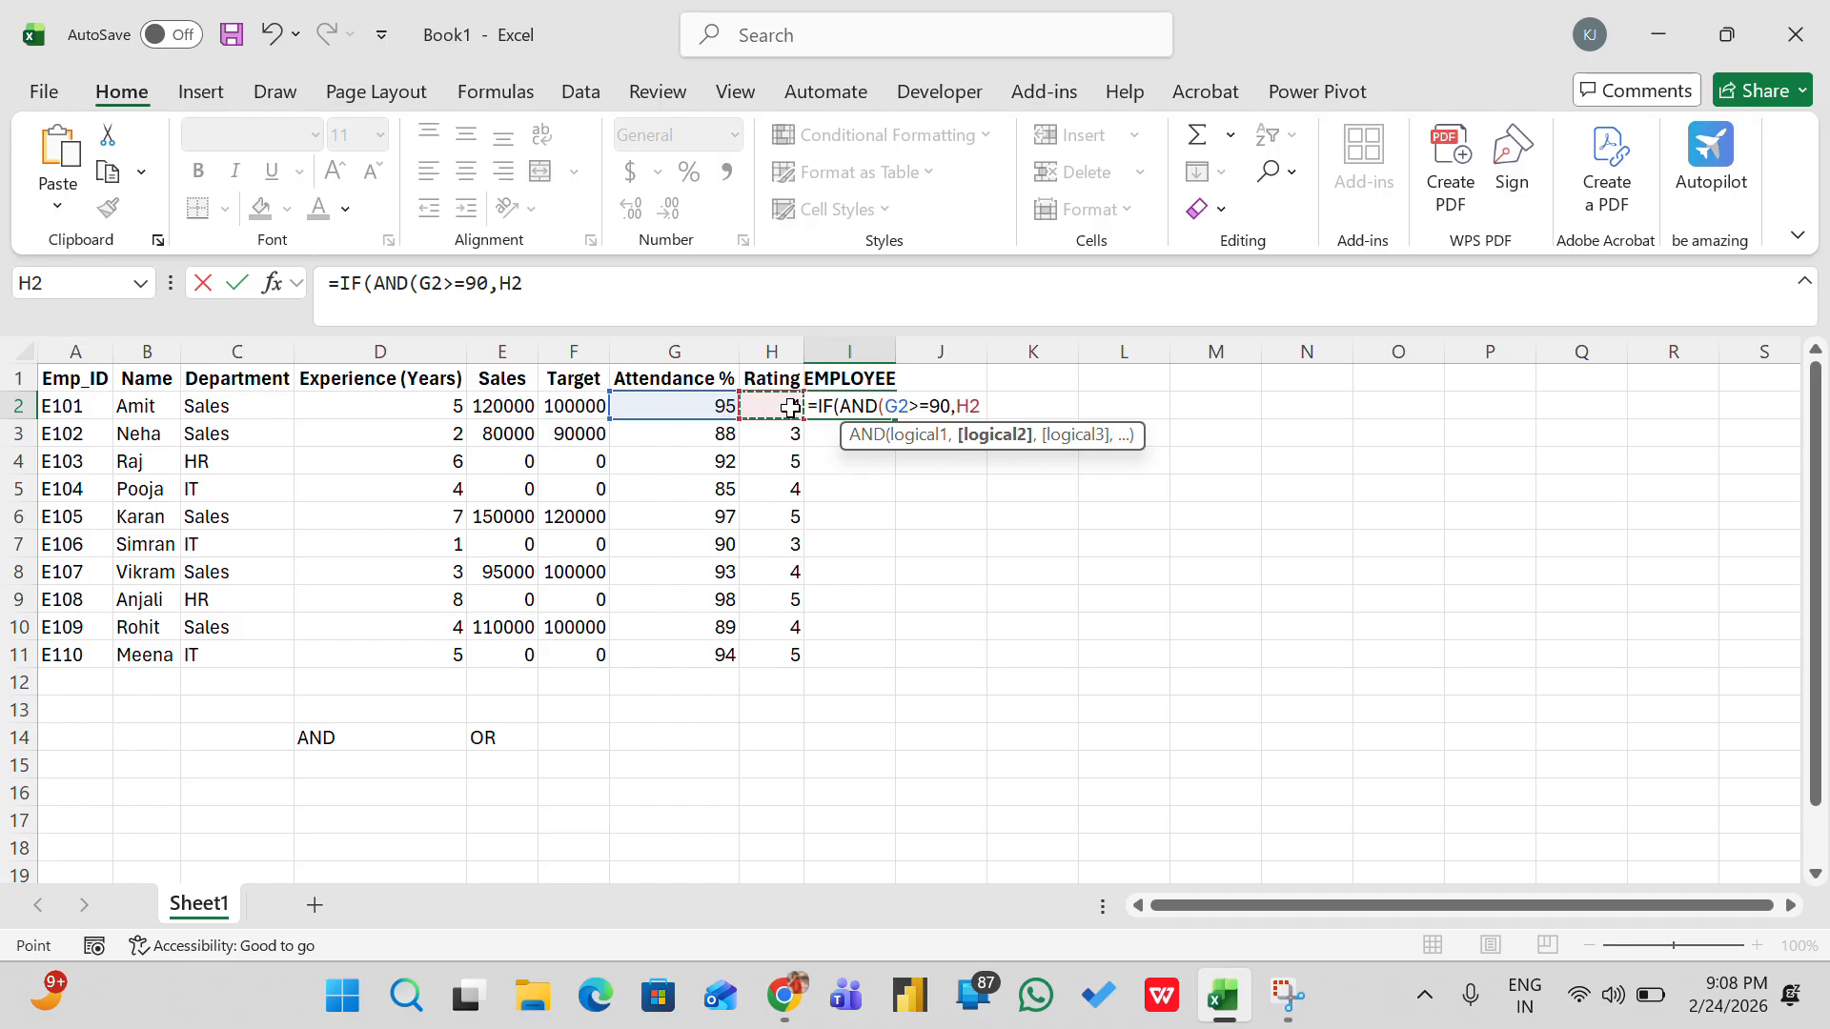
pyautogui.write('>=4)')
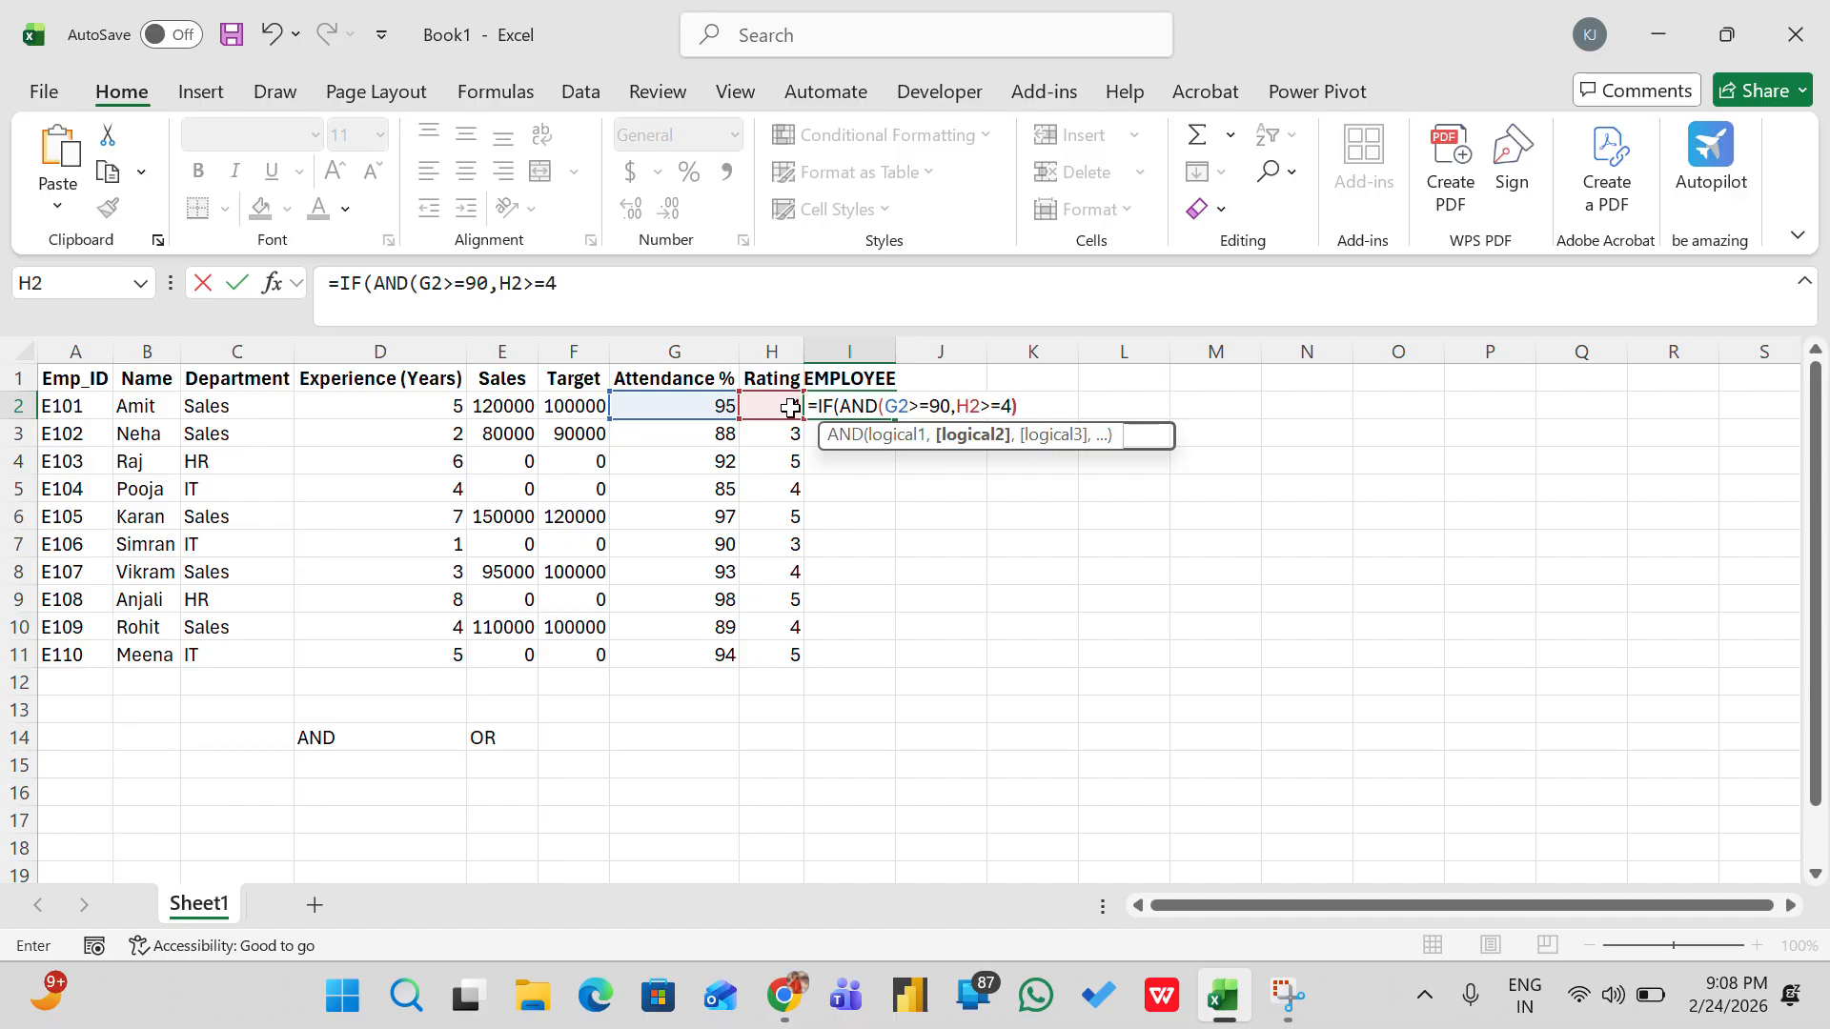
pyautogui.write(',"')
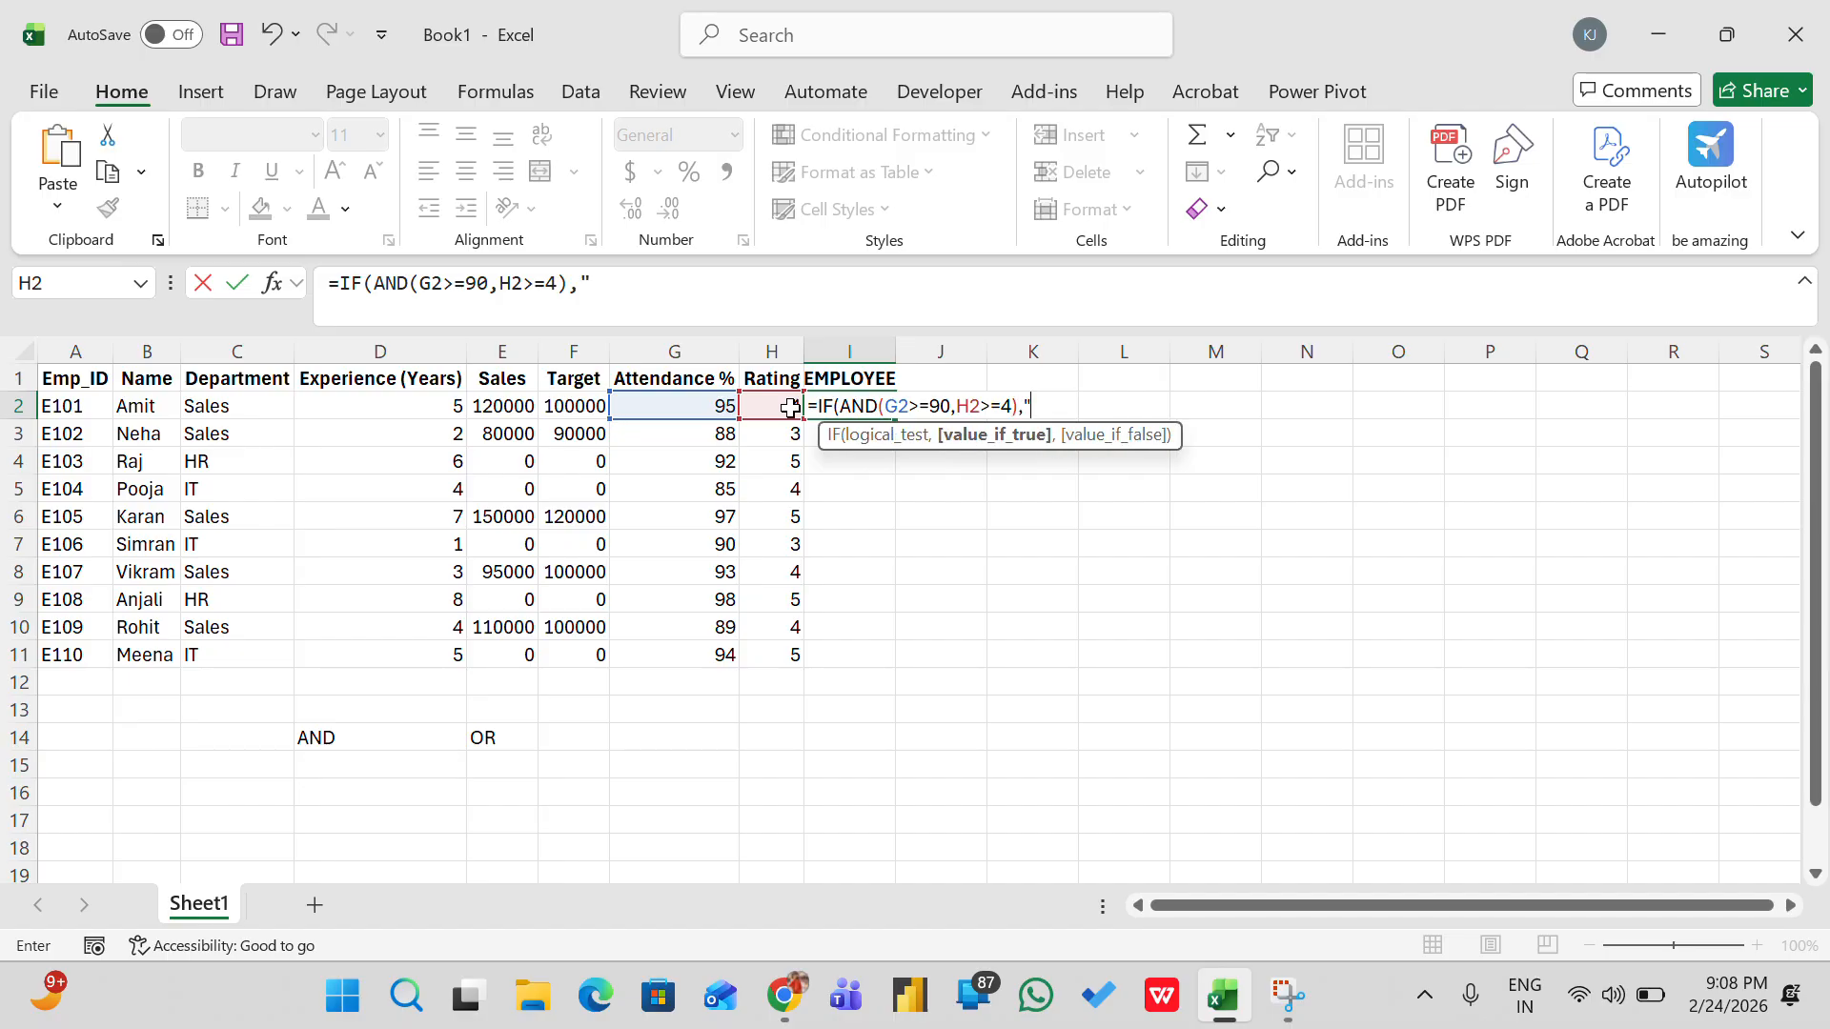
pyautogui.write('YES","NO')
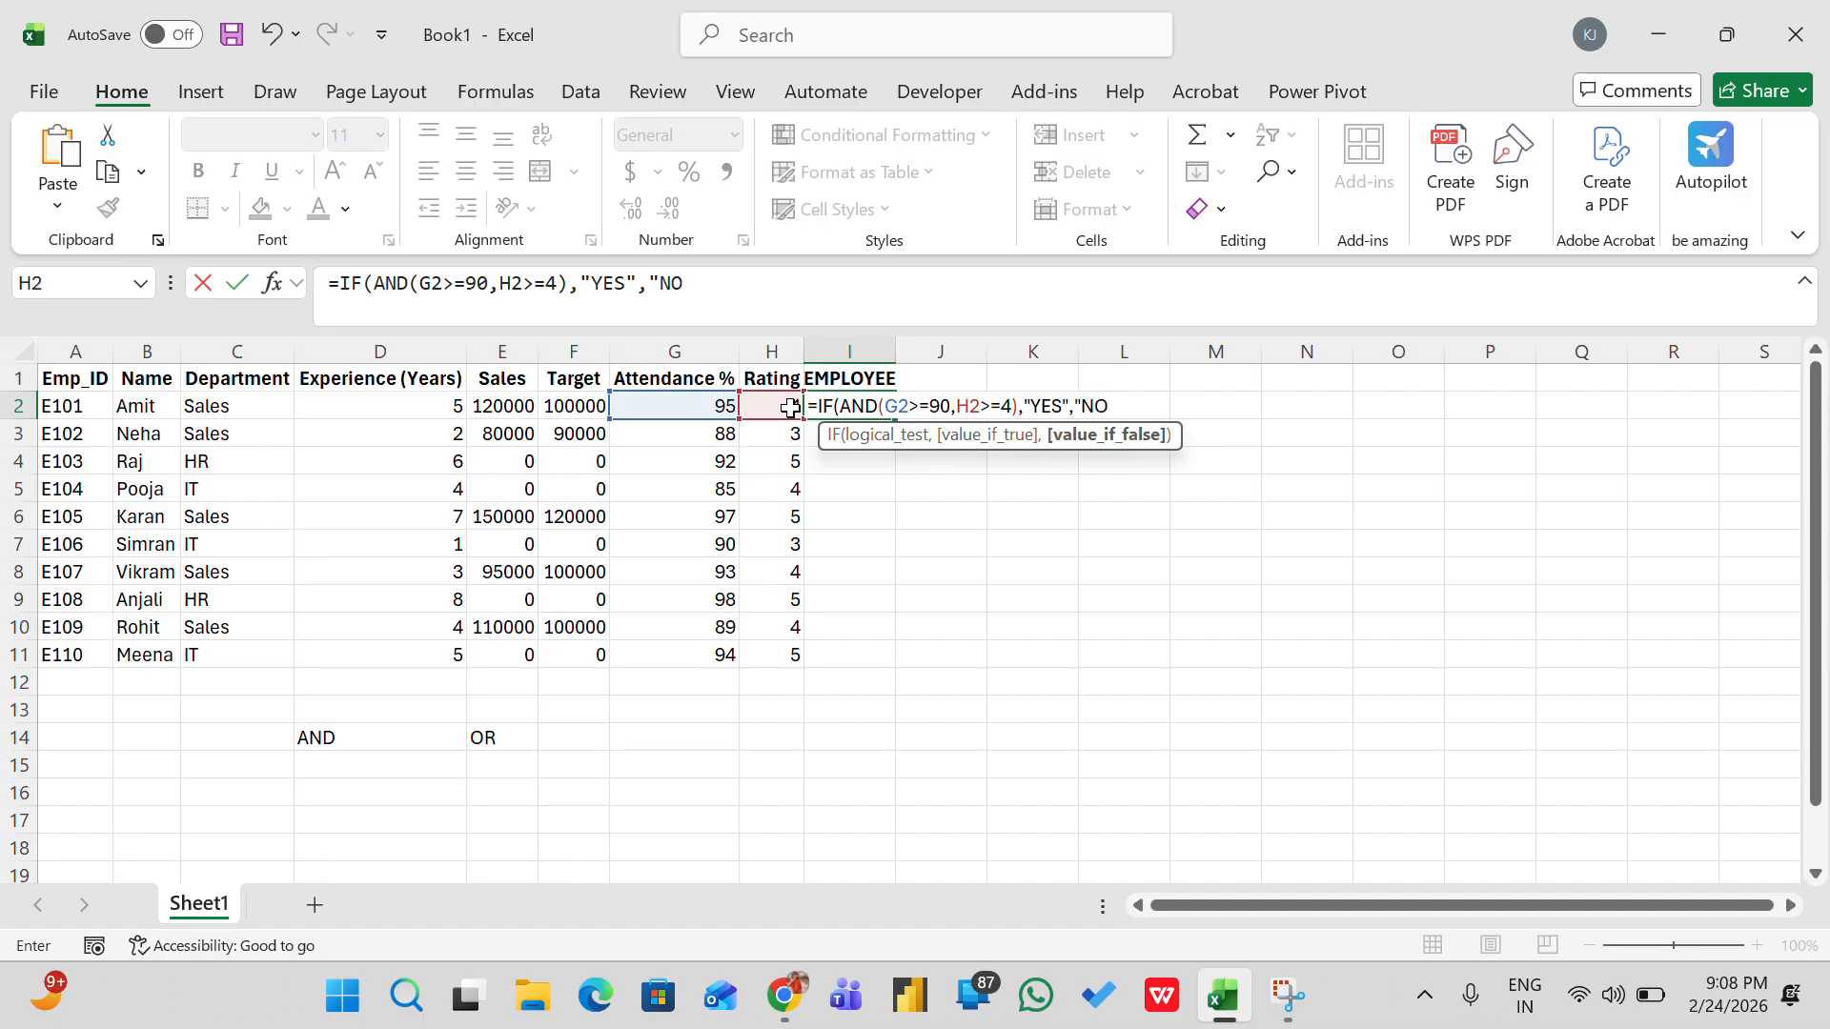
pyautogui.write('")')
pyautogui.press('Return')
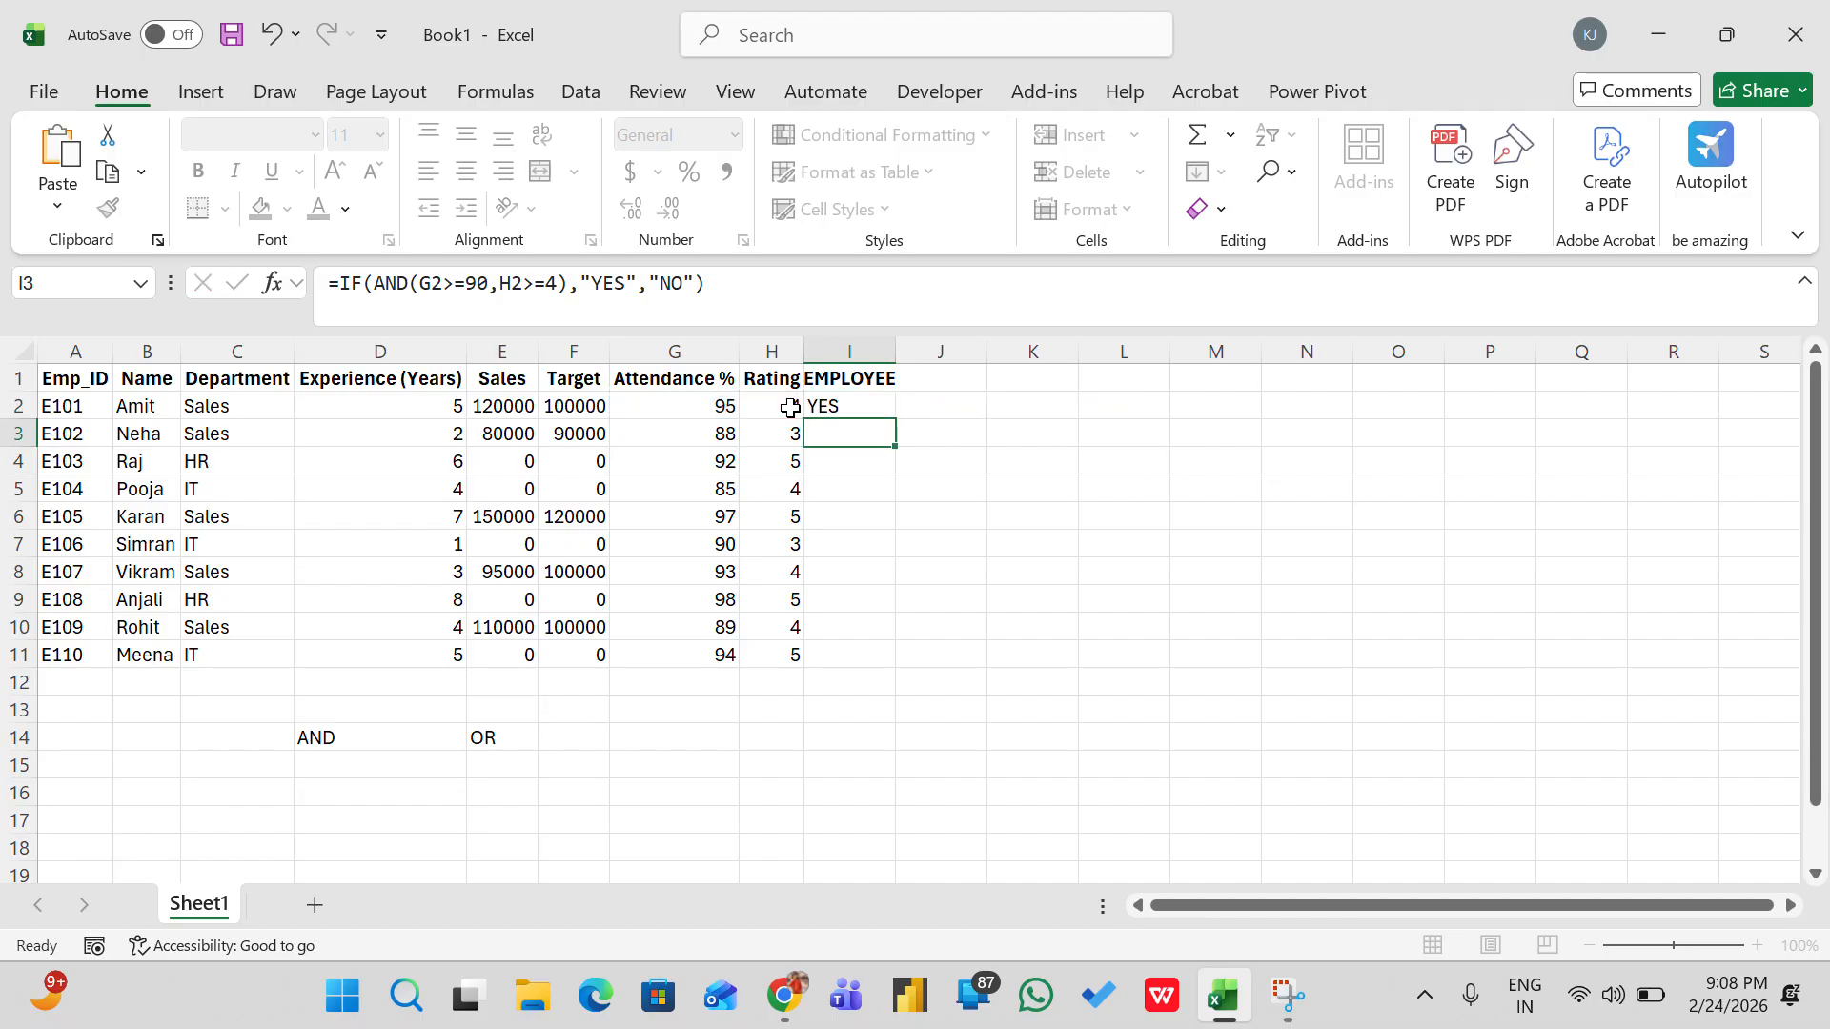
# Fill the formula from I2 down the EMPLOYEE column through row 11
pyautogui.click(820, 408)
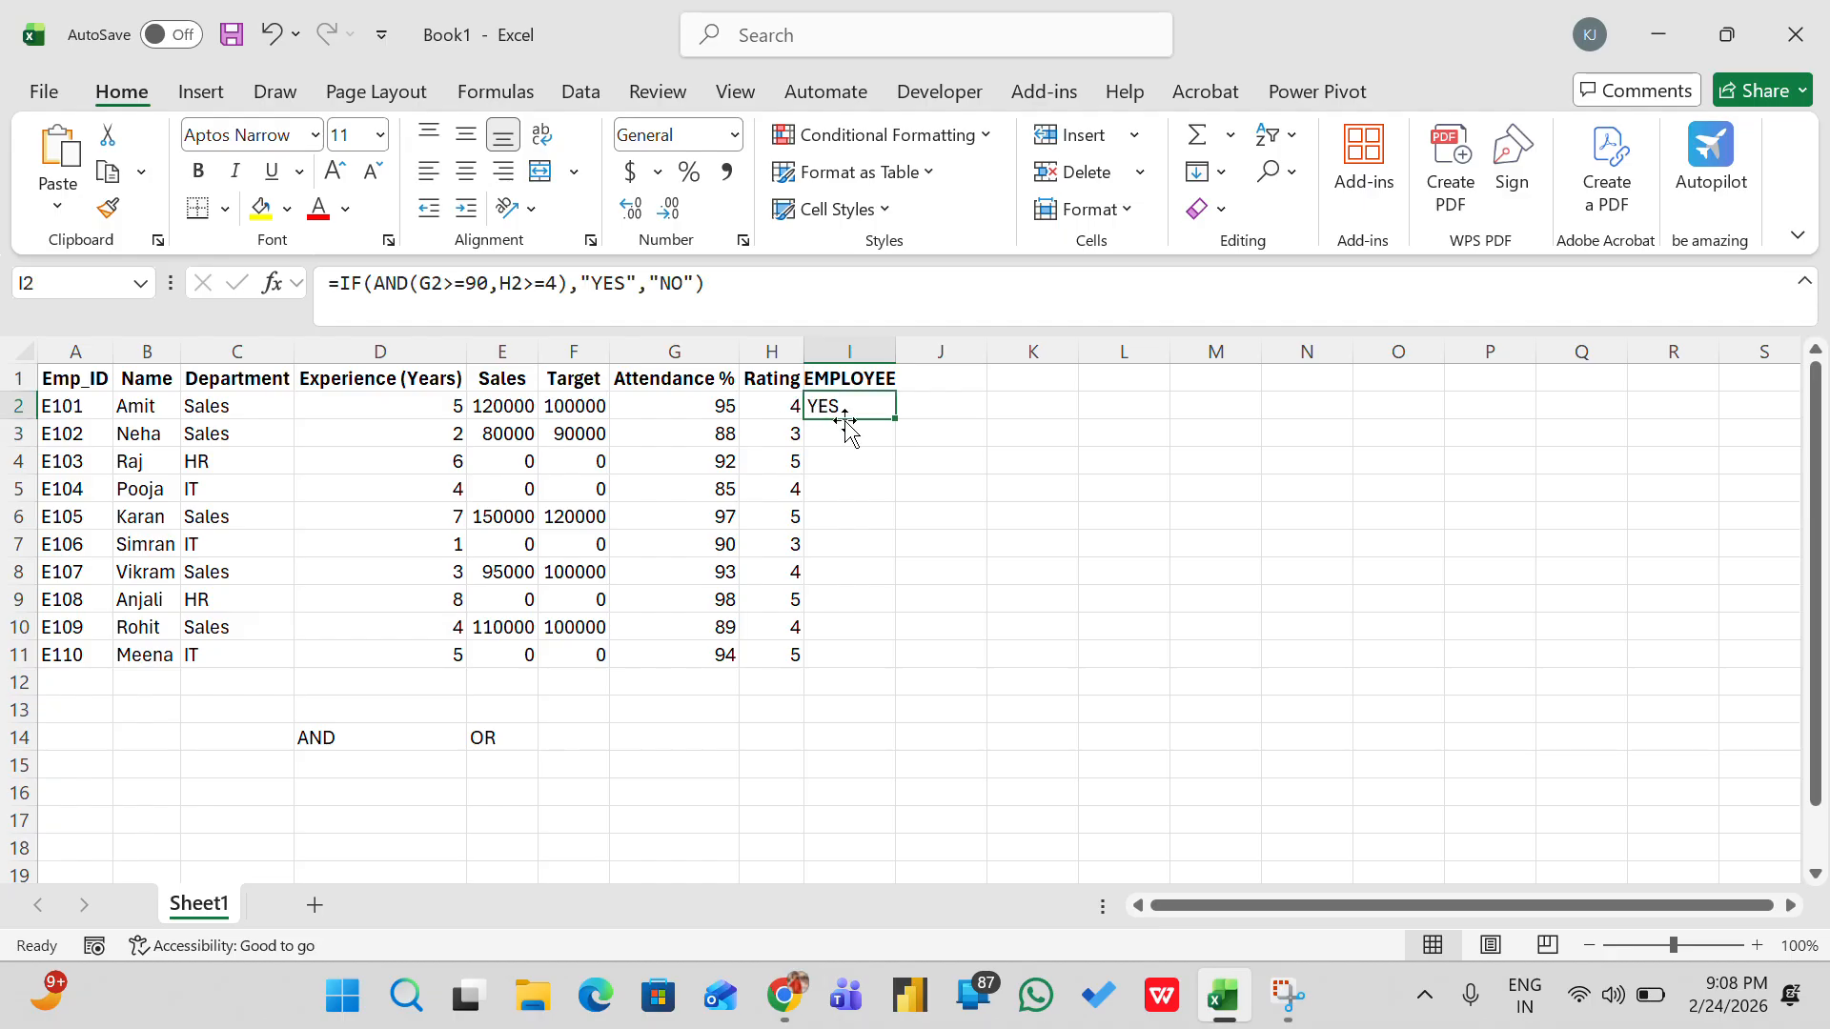
pyautogui.moveTo(893, 422); pyautogui.dragTo(893, 422)
pyautogui.doubleClick(892, 422)
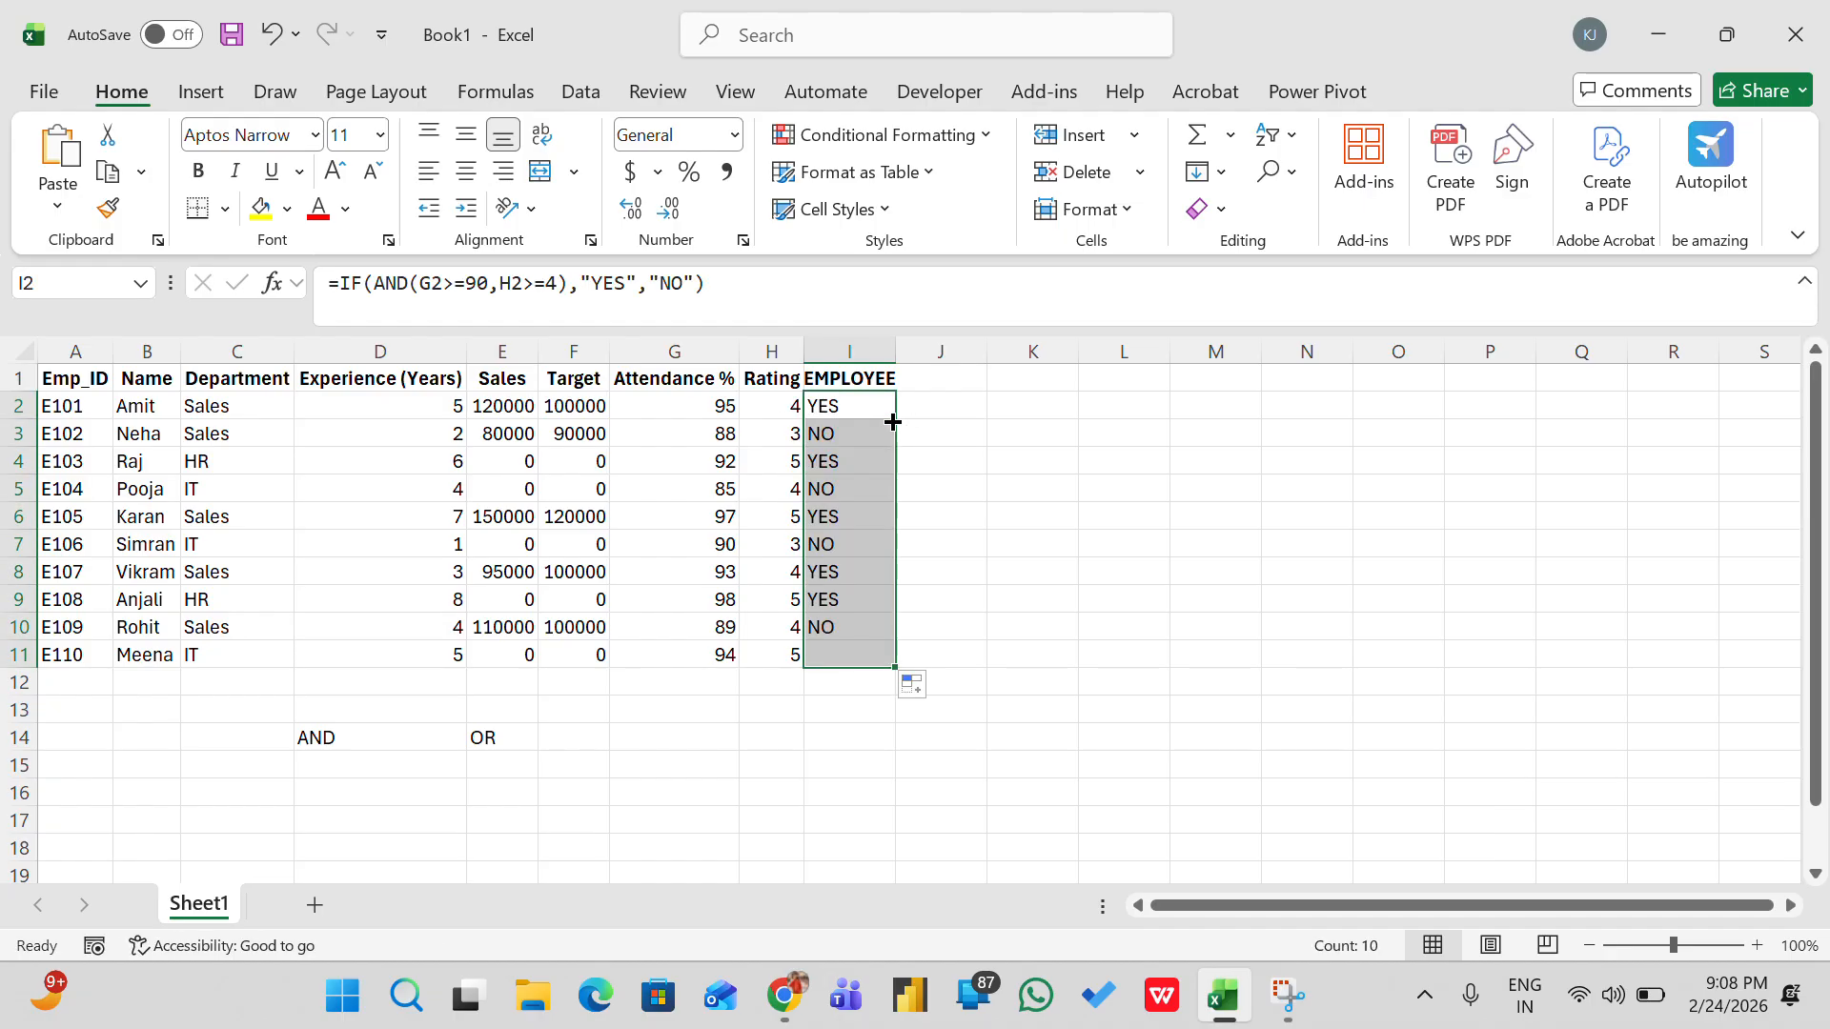
# Check the EMPLOYEE results in rows 3 to 8 against each employee's Attendance % and Rating
pyautogui.click(822, 433)
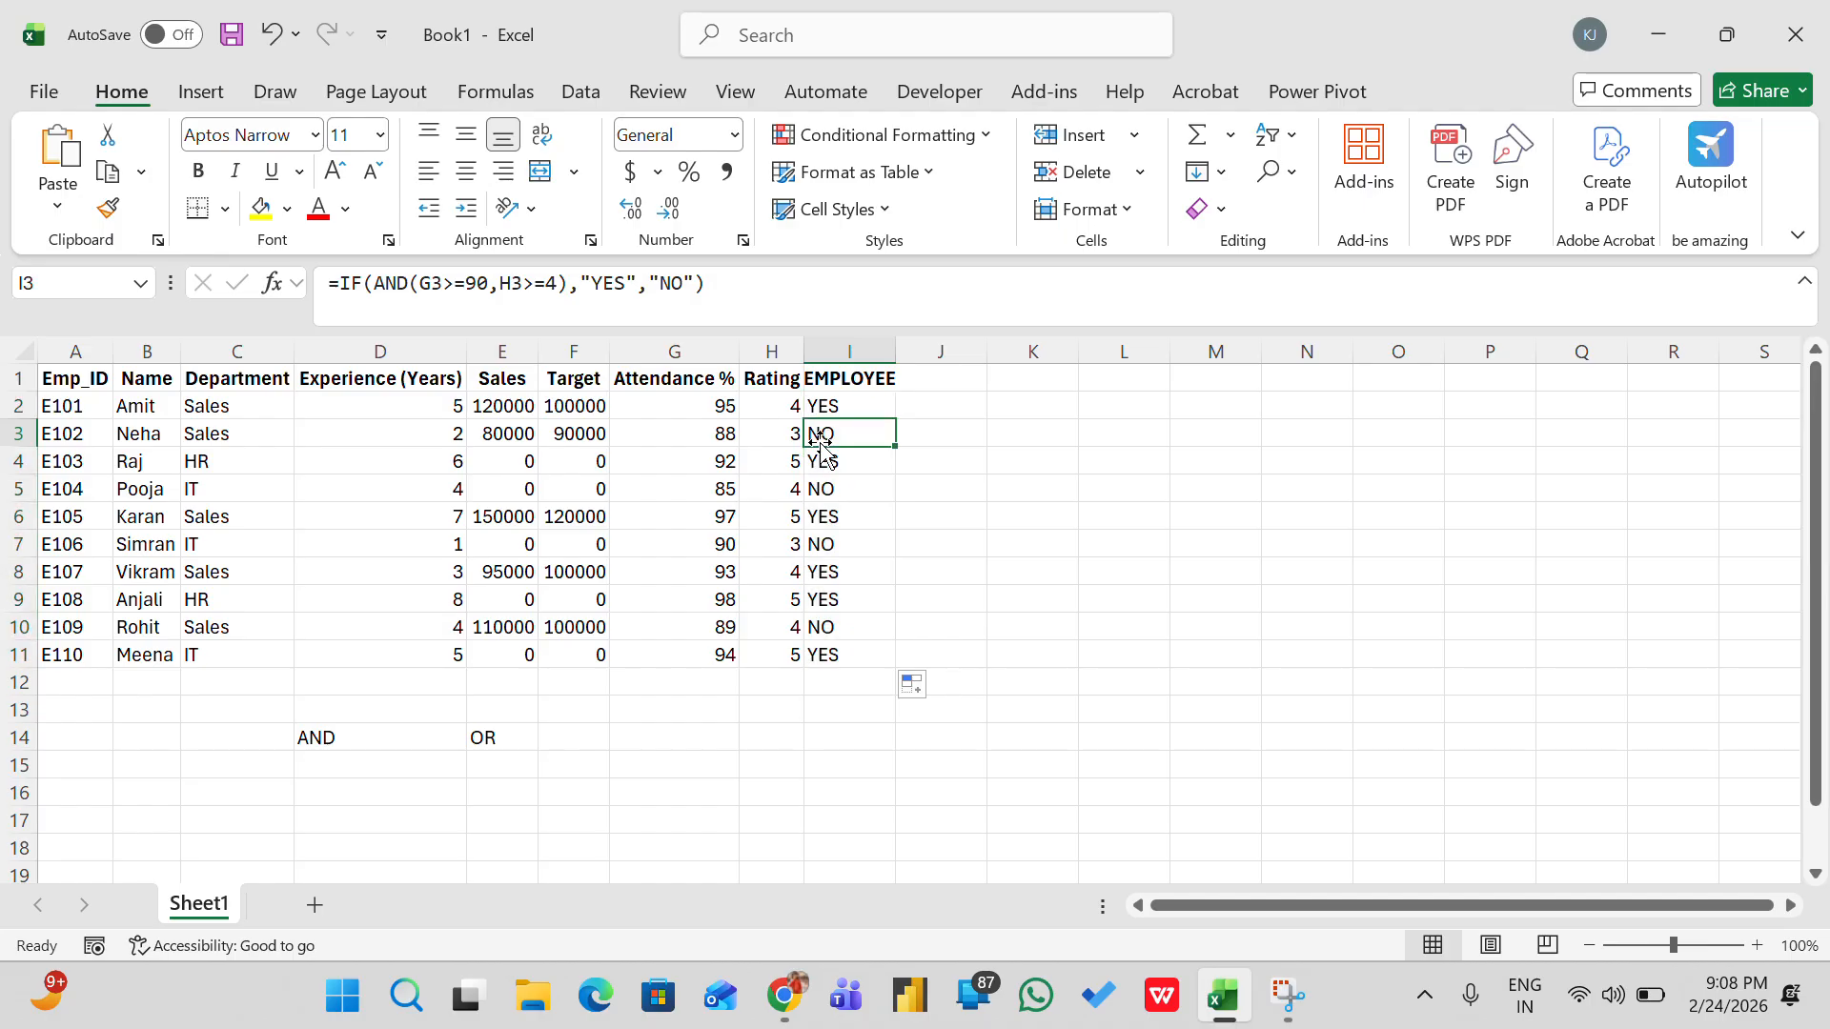
pyautogui.click(717, 440)
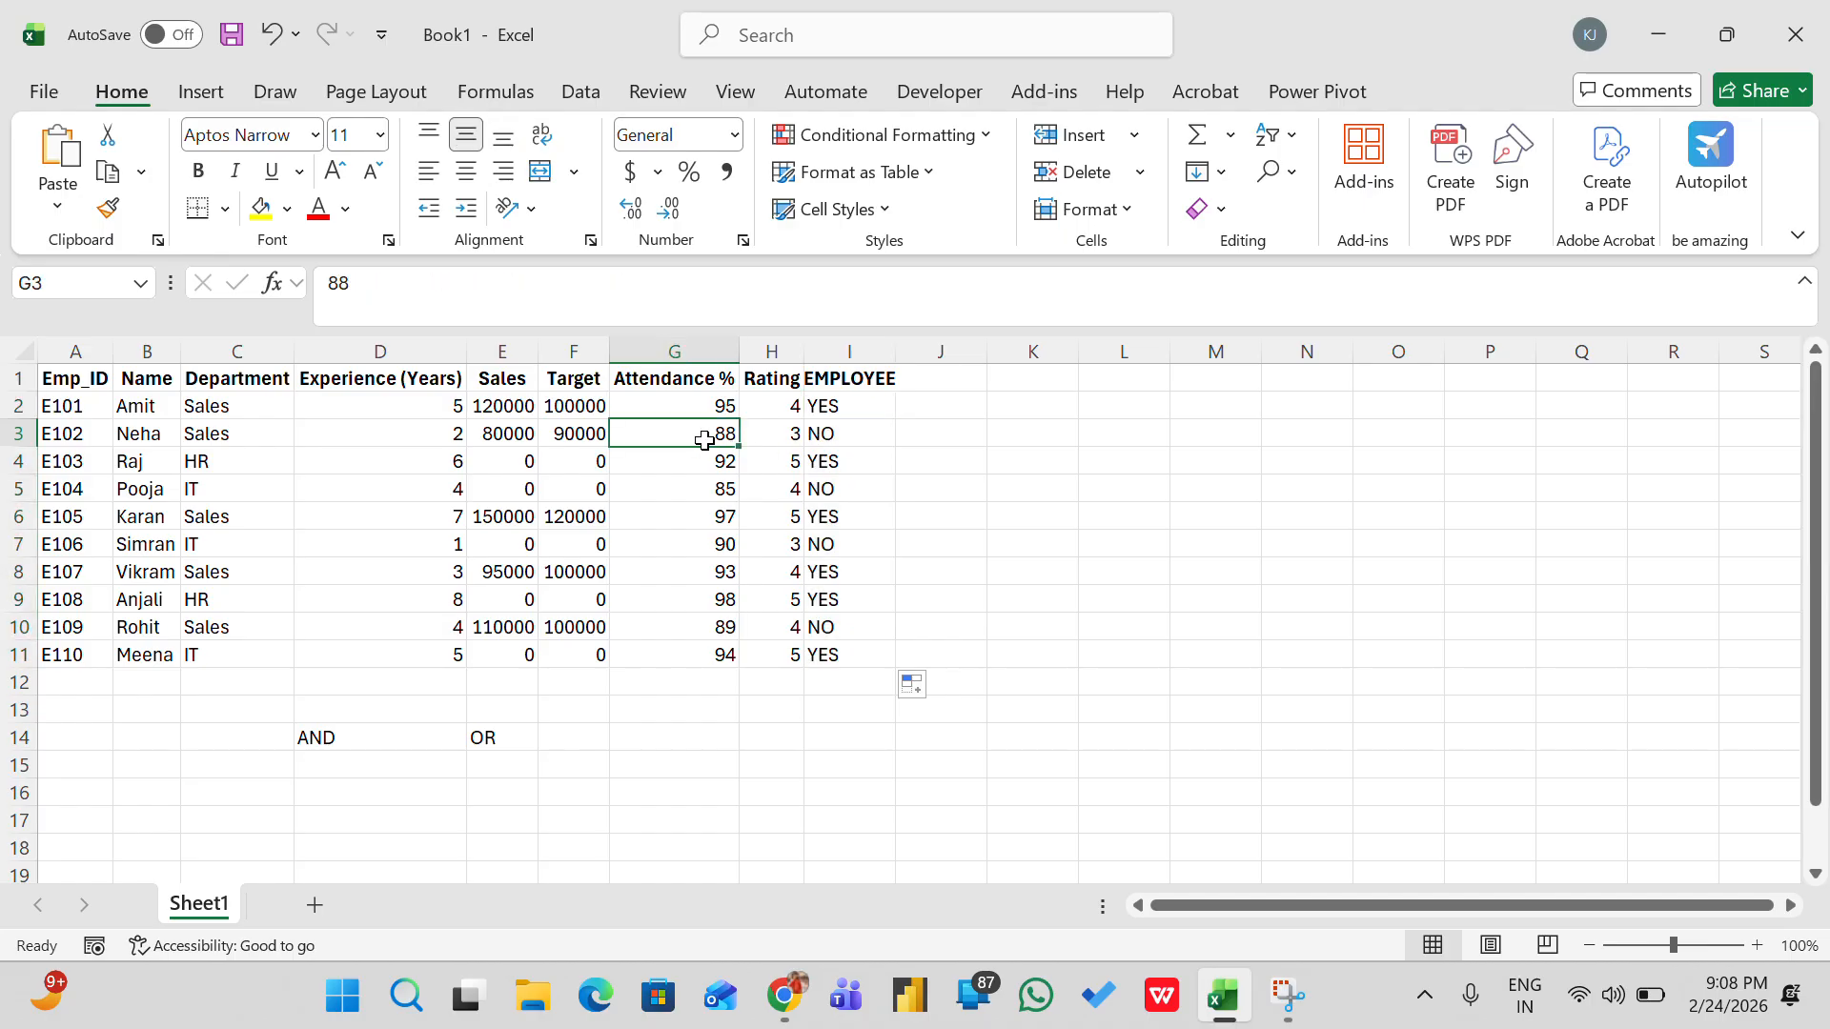
pyautogui.click(767, 434)
pyautogui.press('Down')
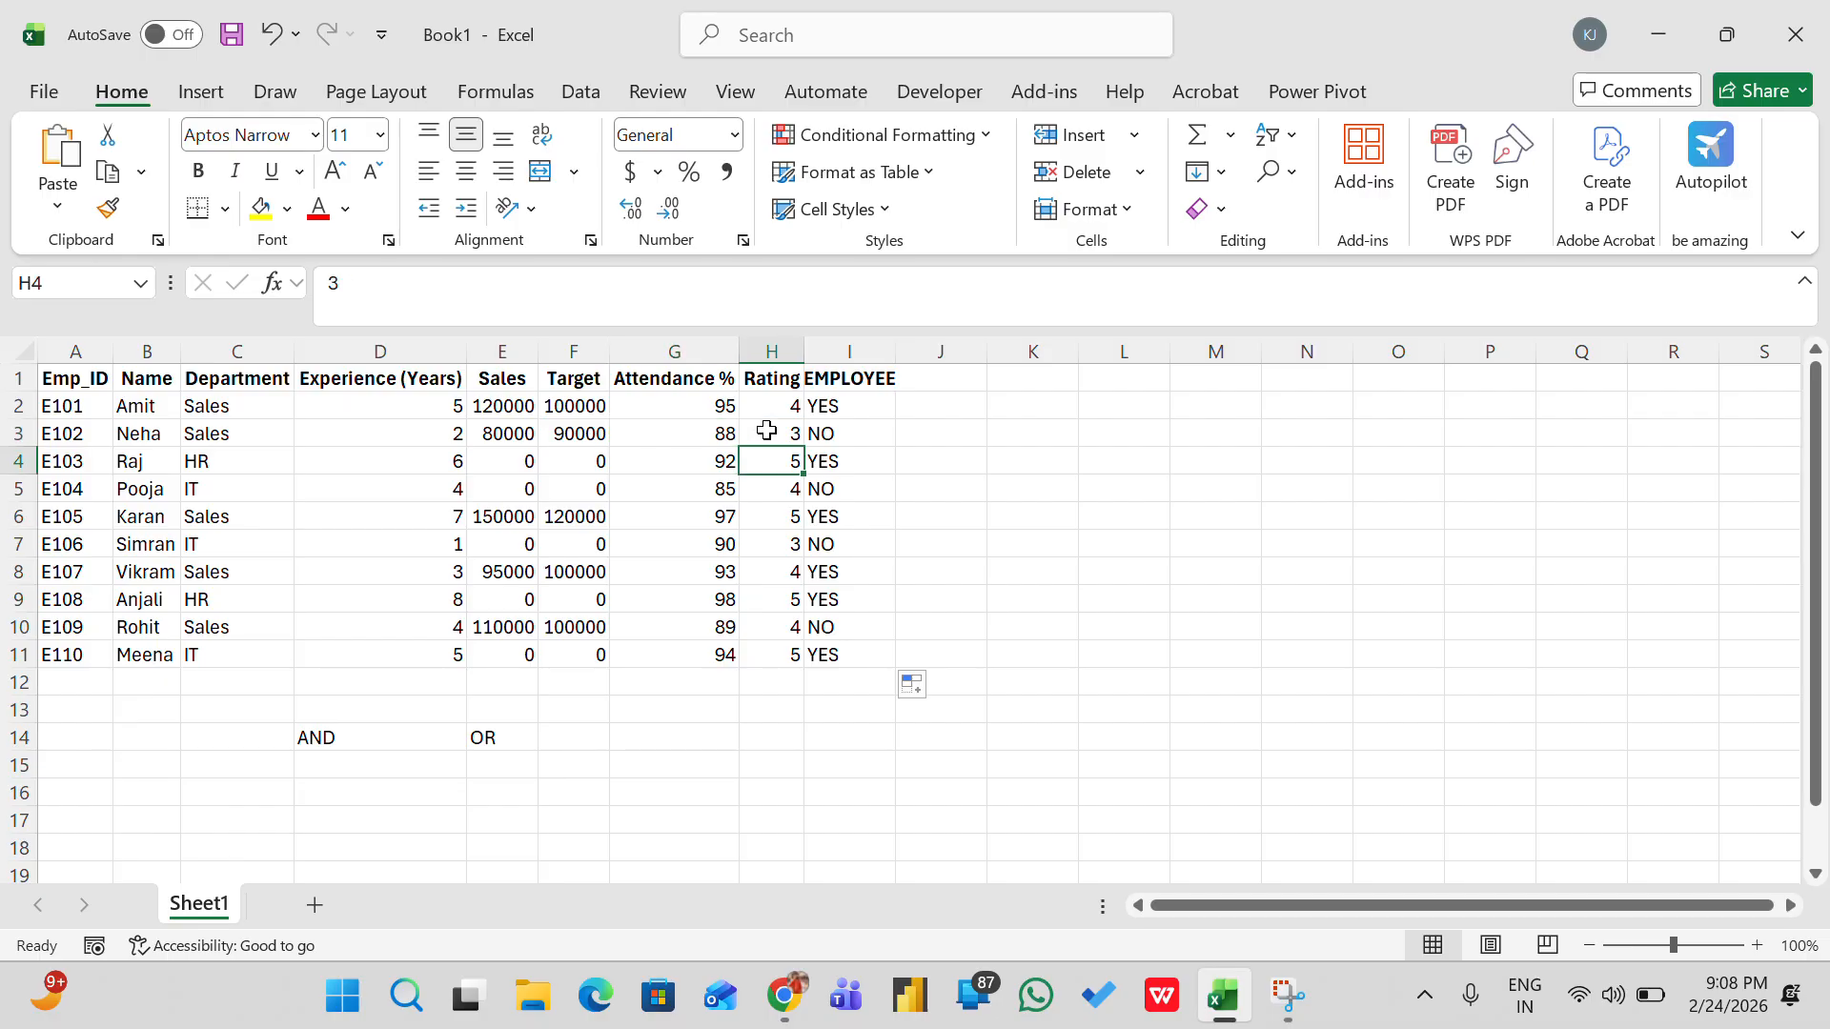
pyautogui.press('Right')
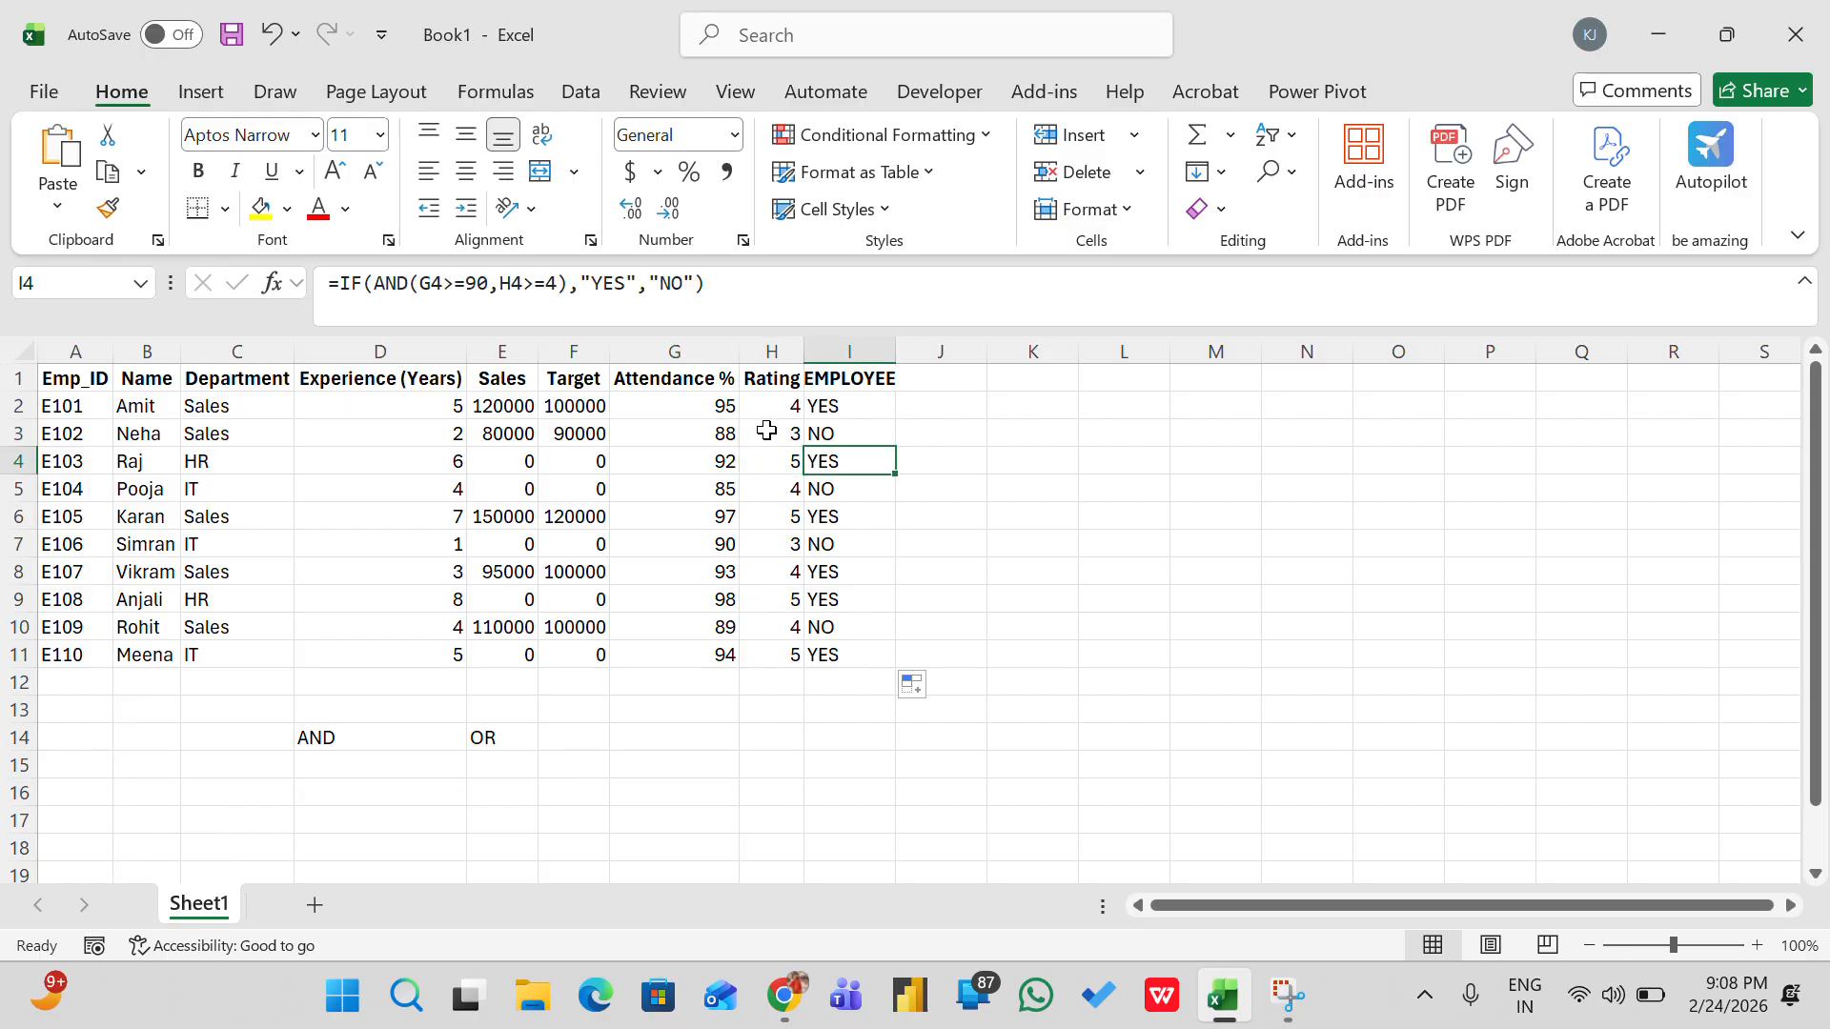
pyautogui.press('Down')
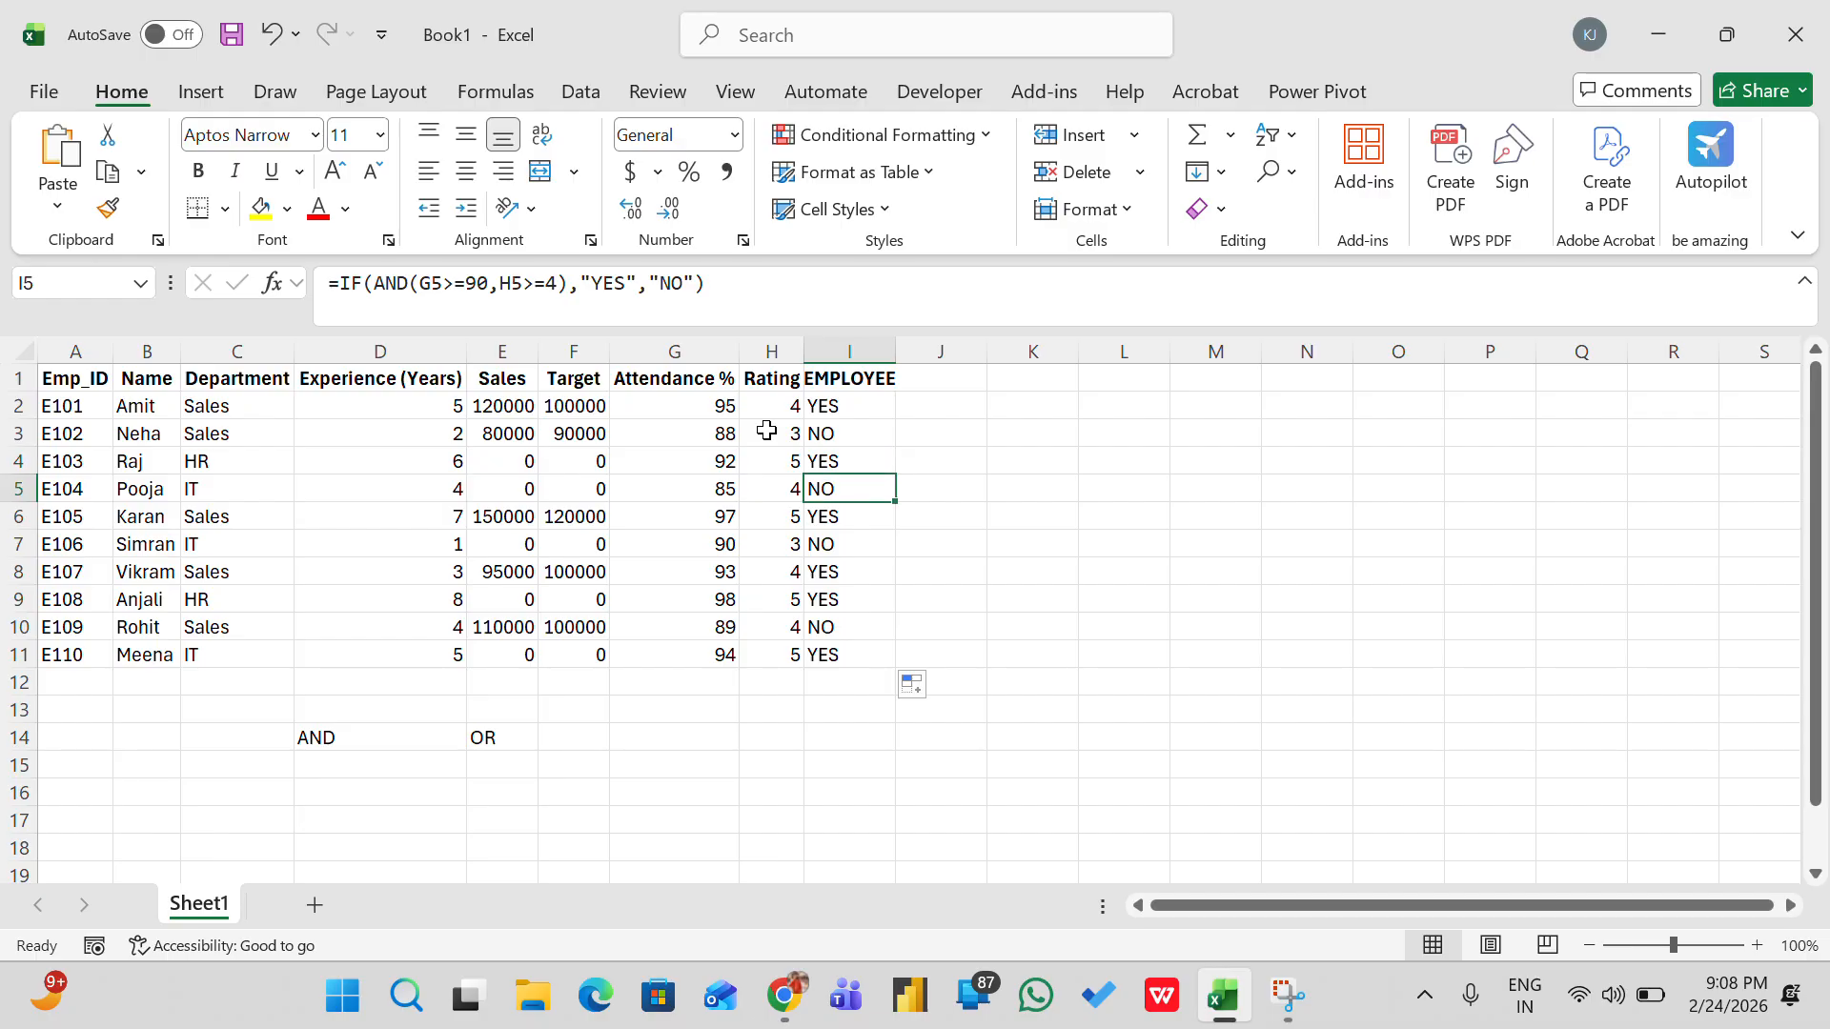
pyautogui.click(777, 494)
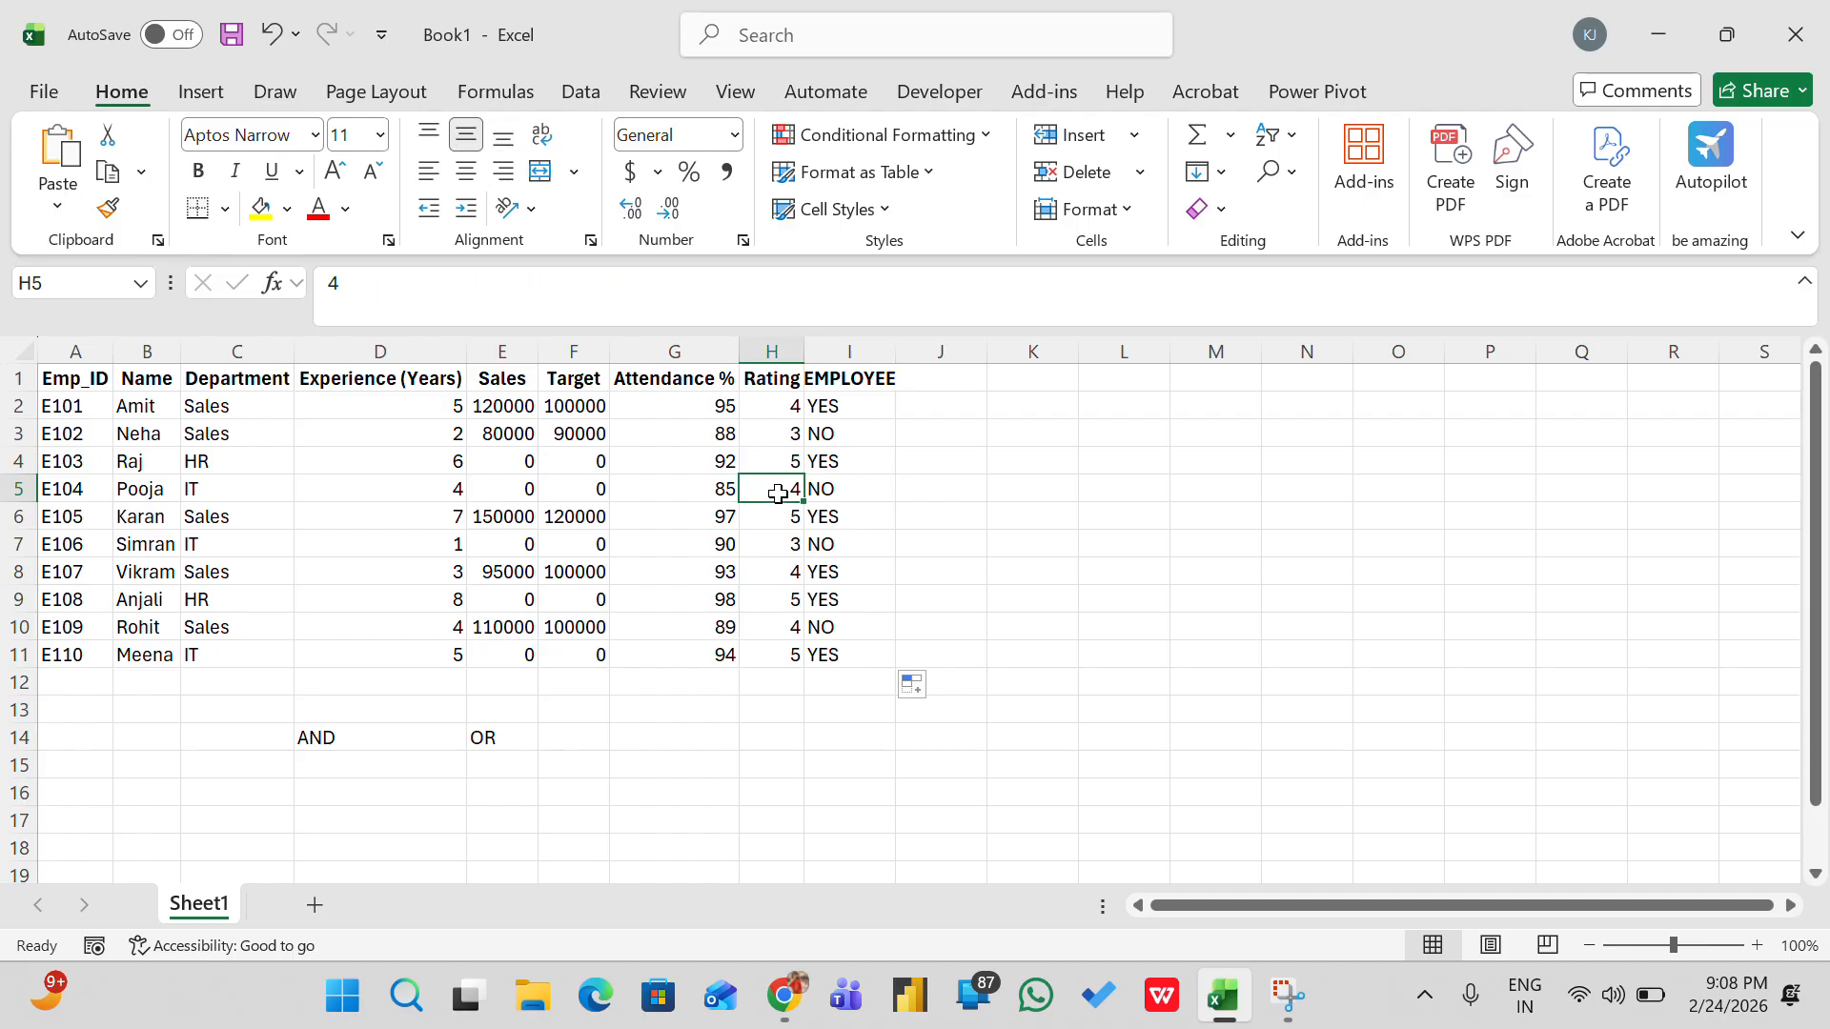
pyautogui.click(695, 490)
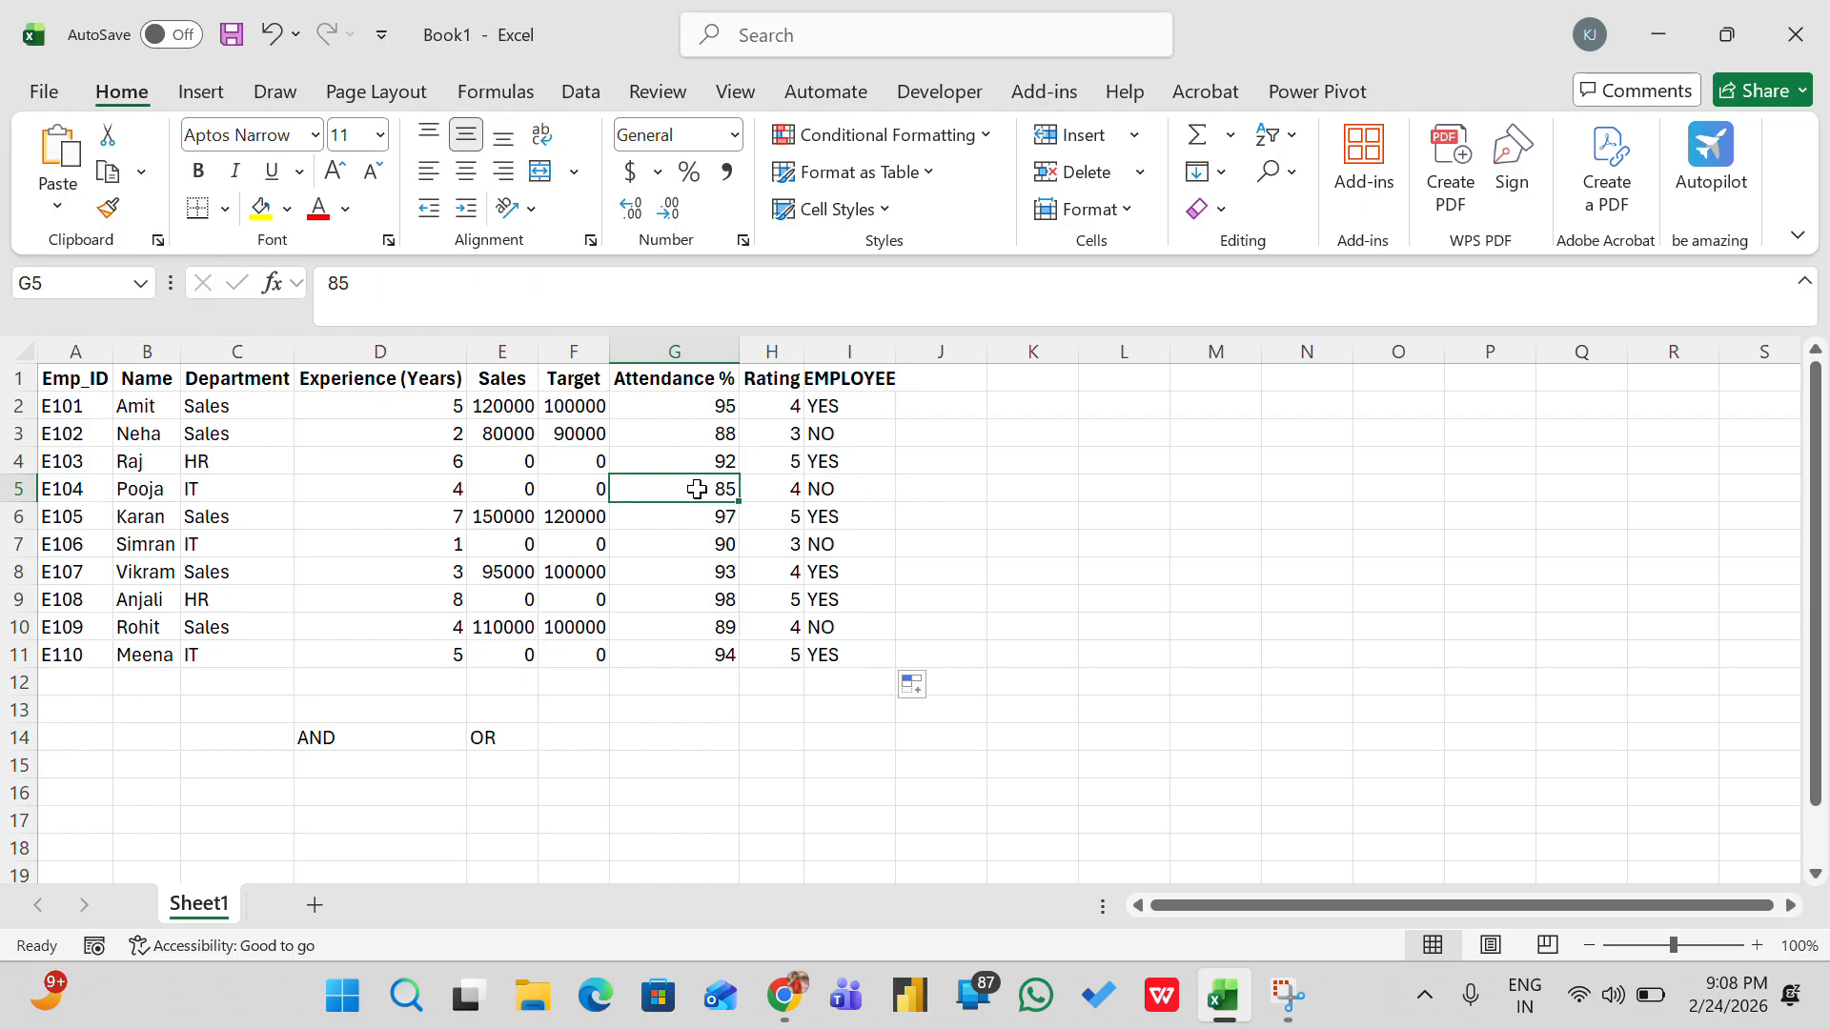
pyautogui.click(722, 545)
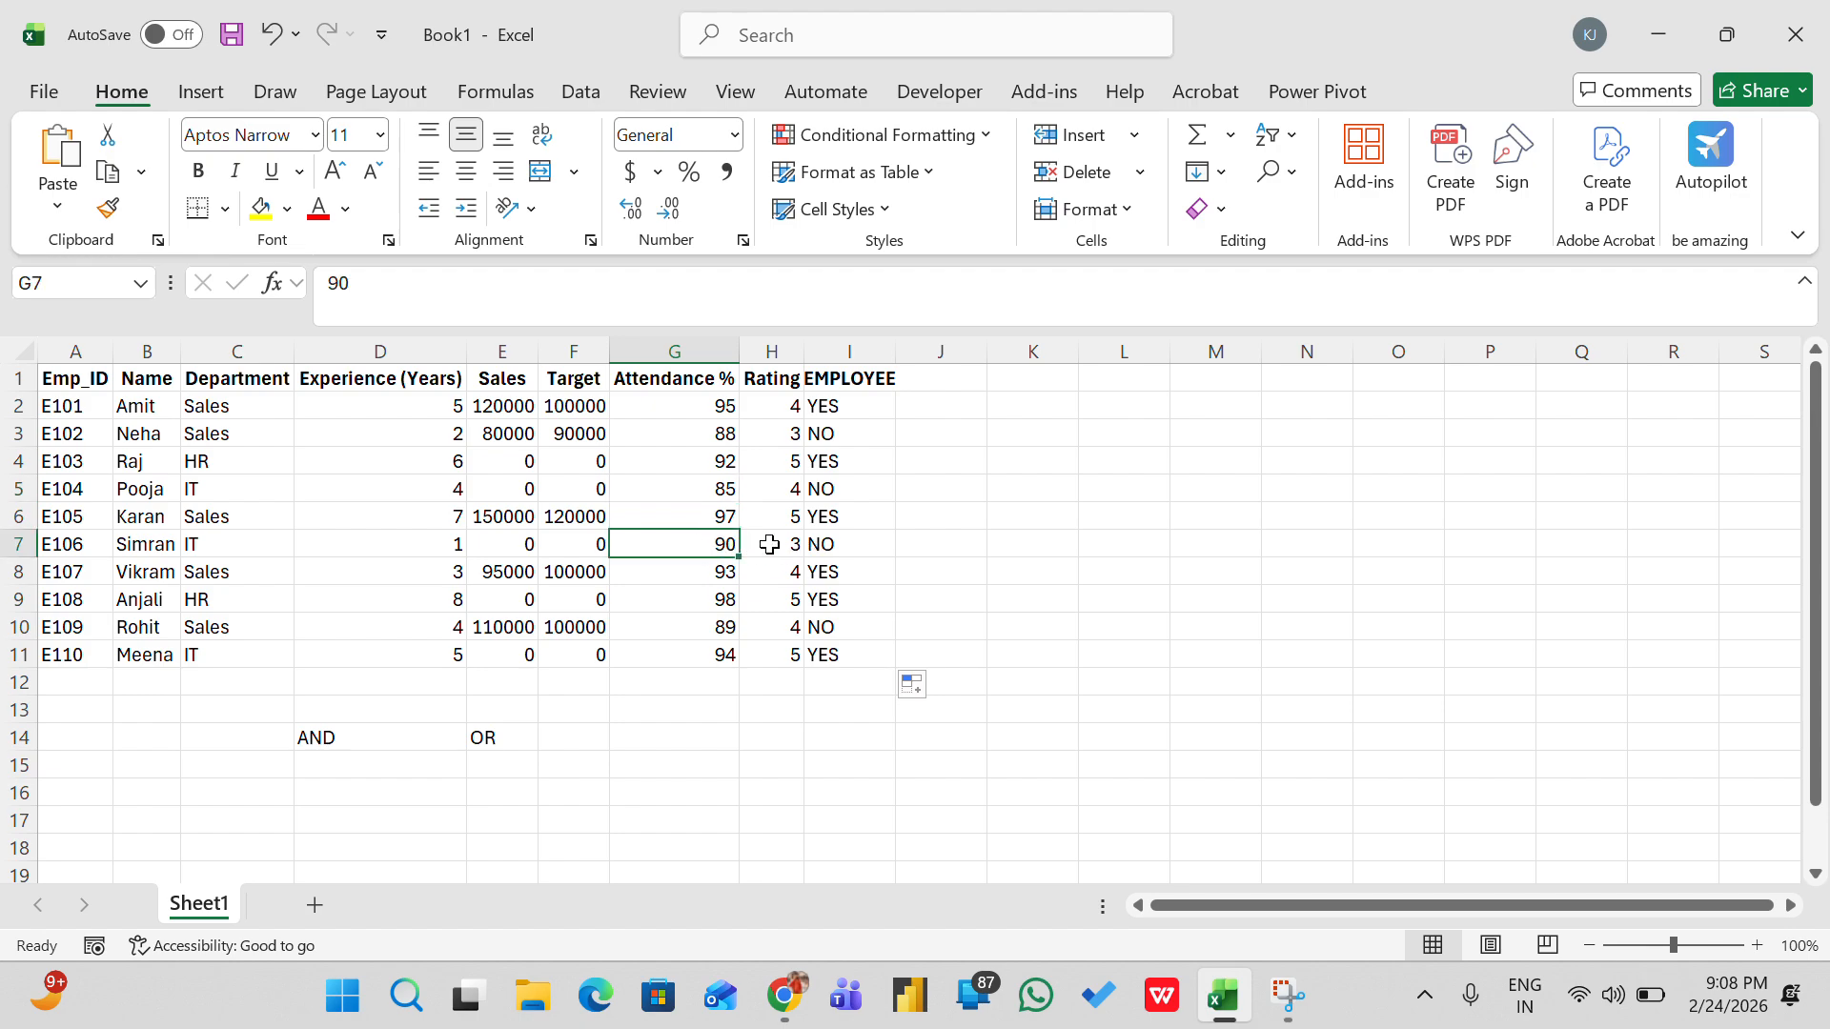
pyautogui.click(709, 571)
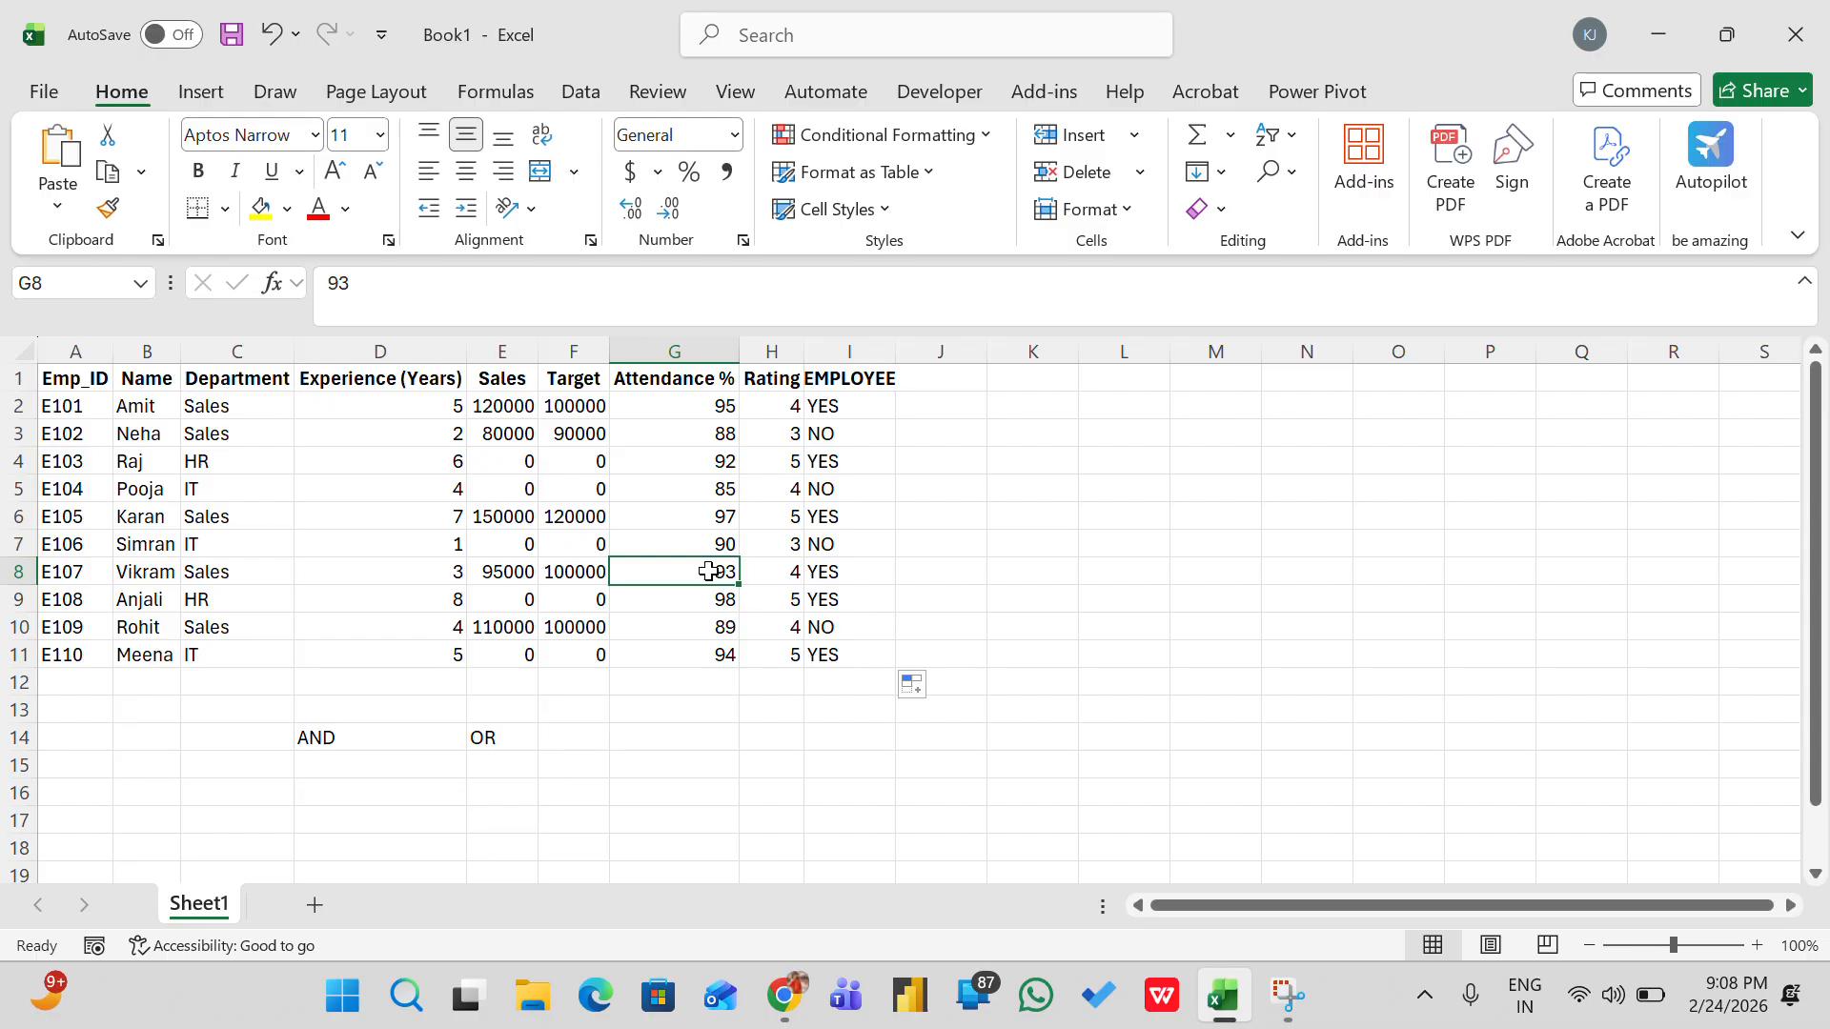
pyautogui.click(769, 575)
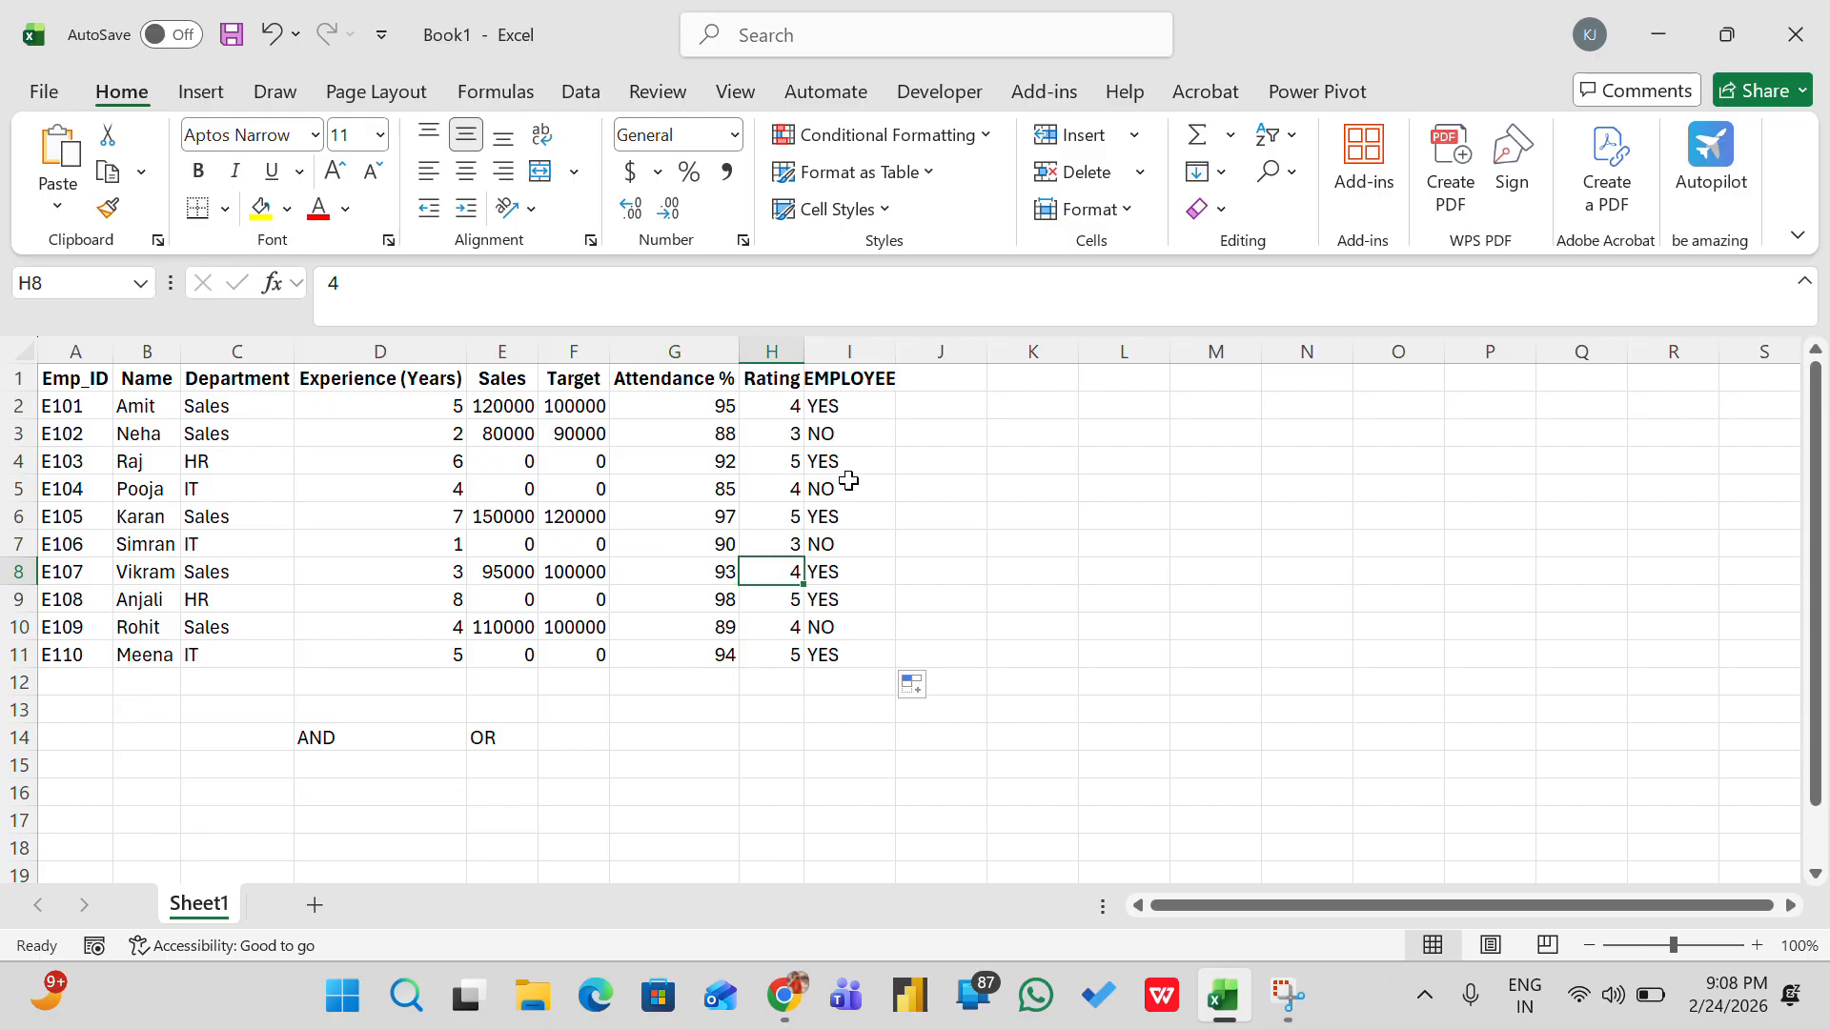
# Review the AND conditions inside the IF formula in cell I2 of the EMPLOYEE column
pyautogui.click(854, 408)
pyautogui.doubleClick(854, 421)
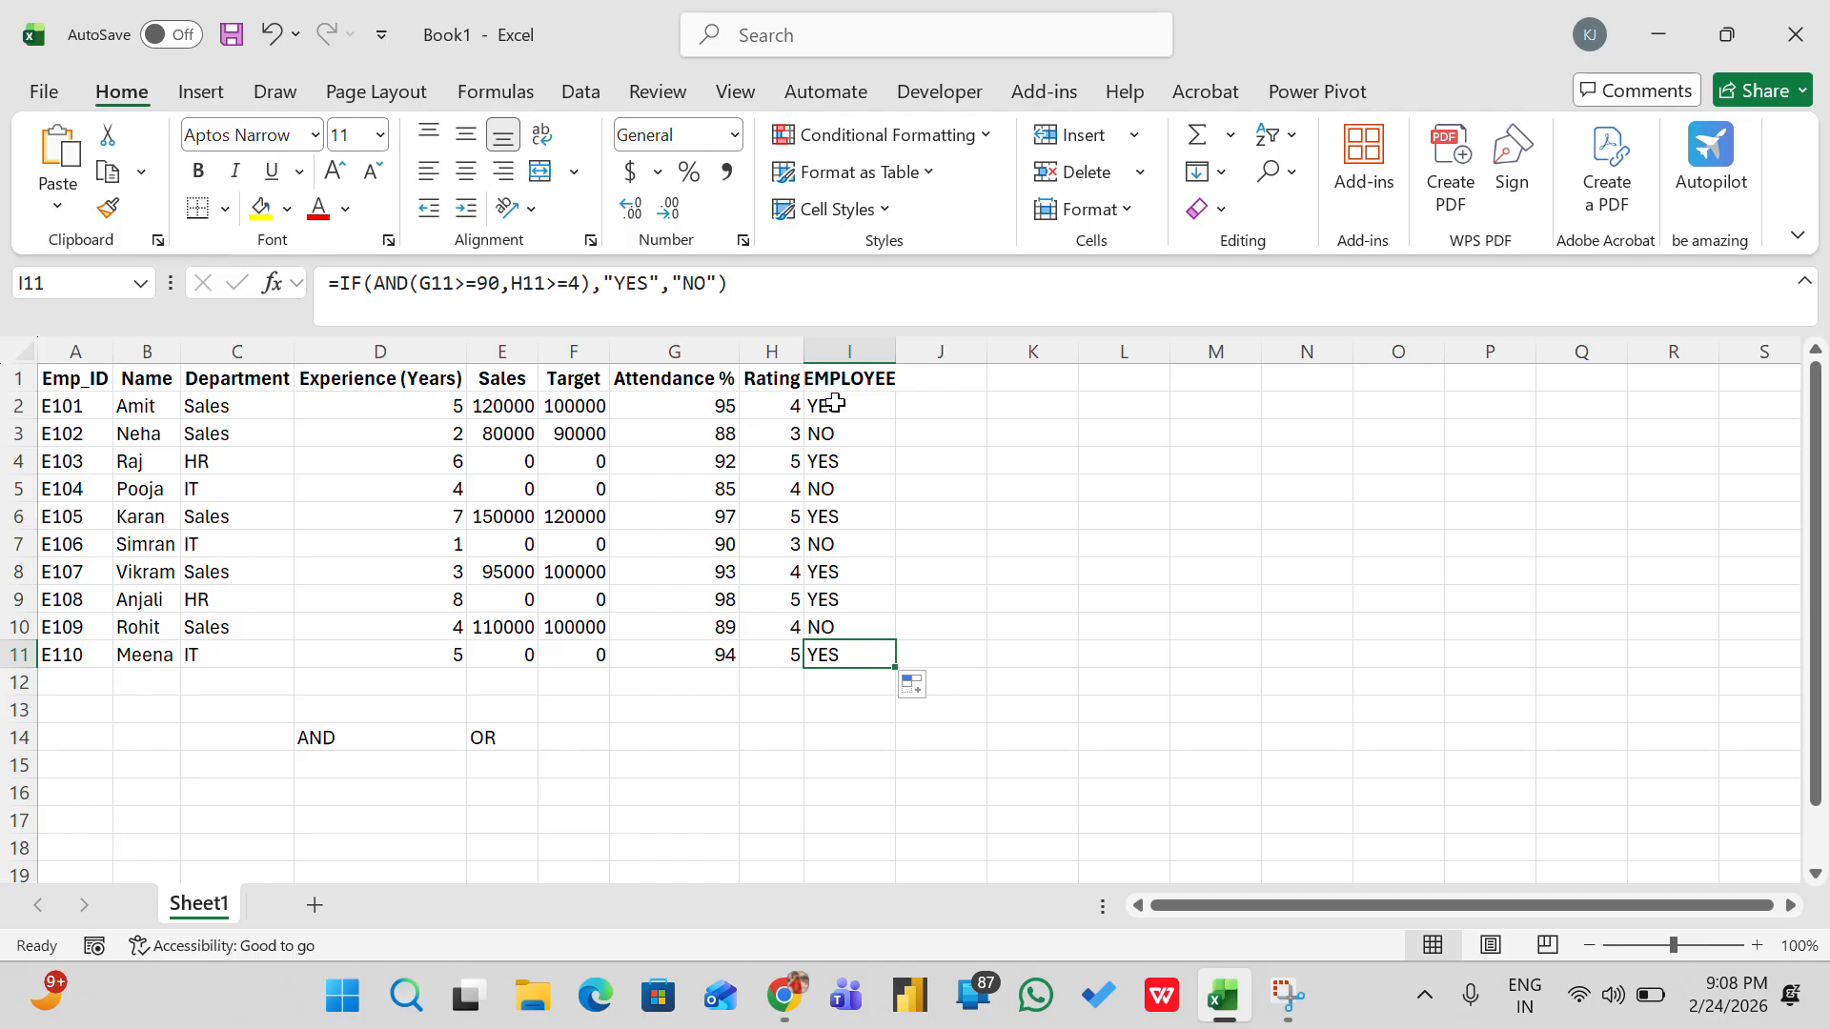
pyautogui.click(834, 404)
pyautogui.doubleClick(883, 410)
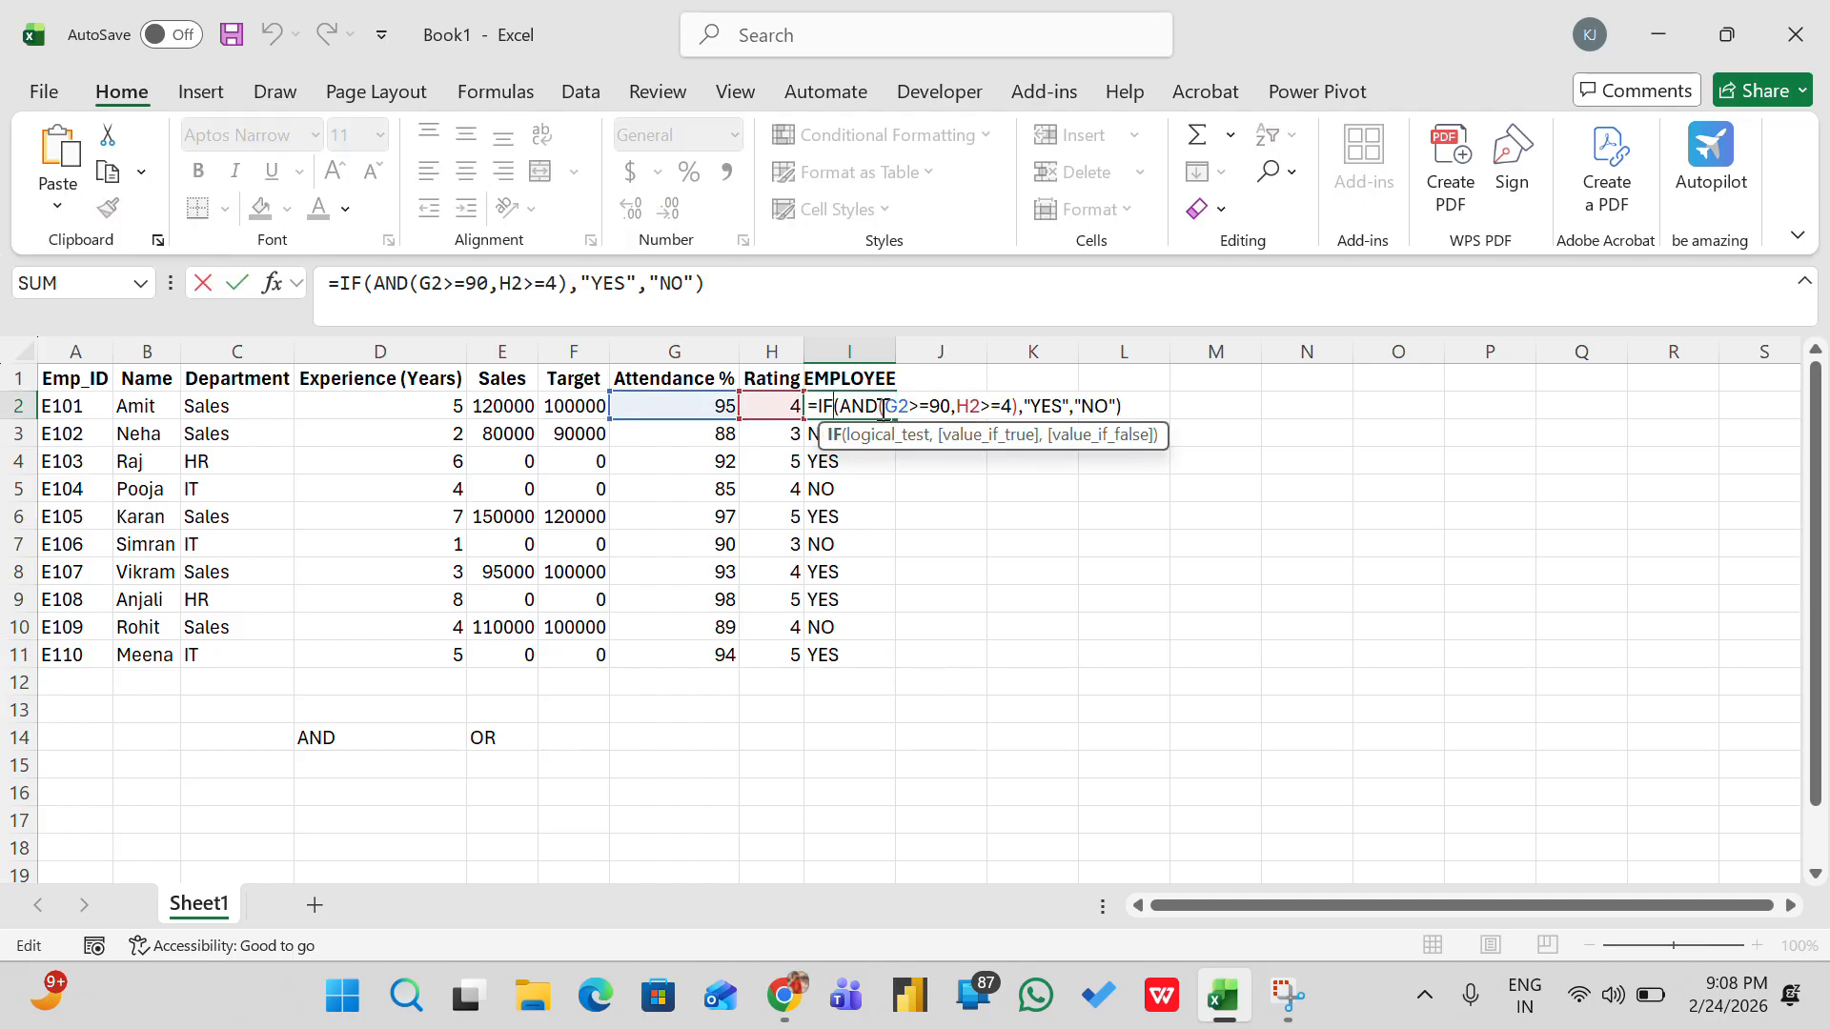
pyautogui.moveTo(883, 410); pyautogui.dragTo(1022, 416)
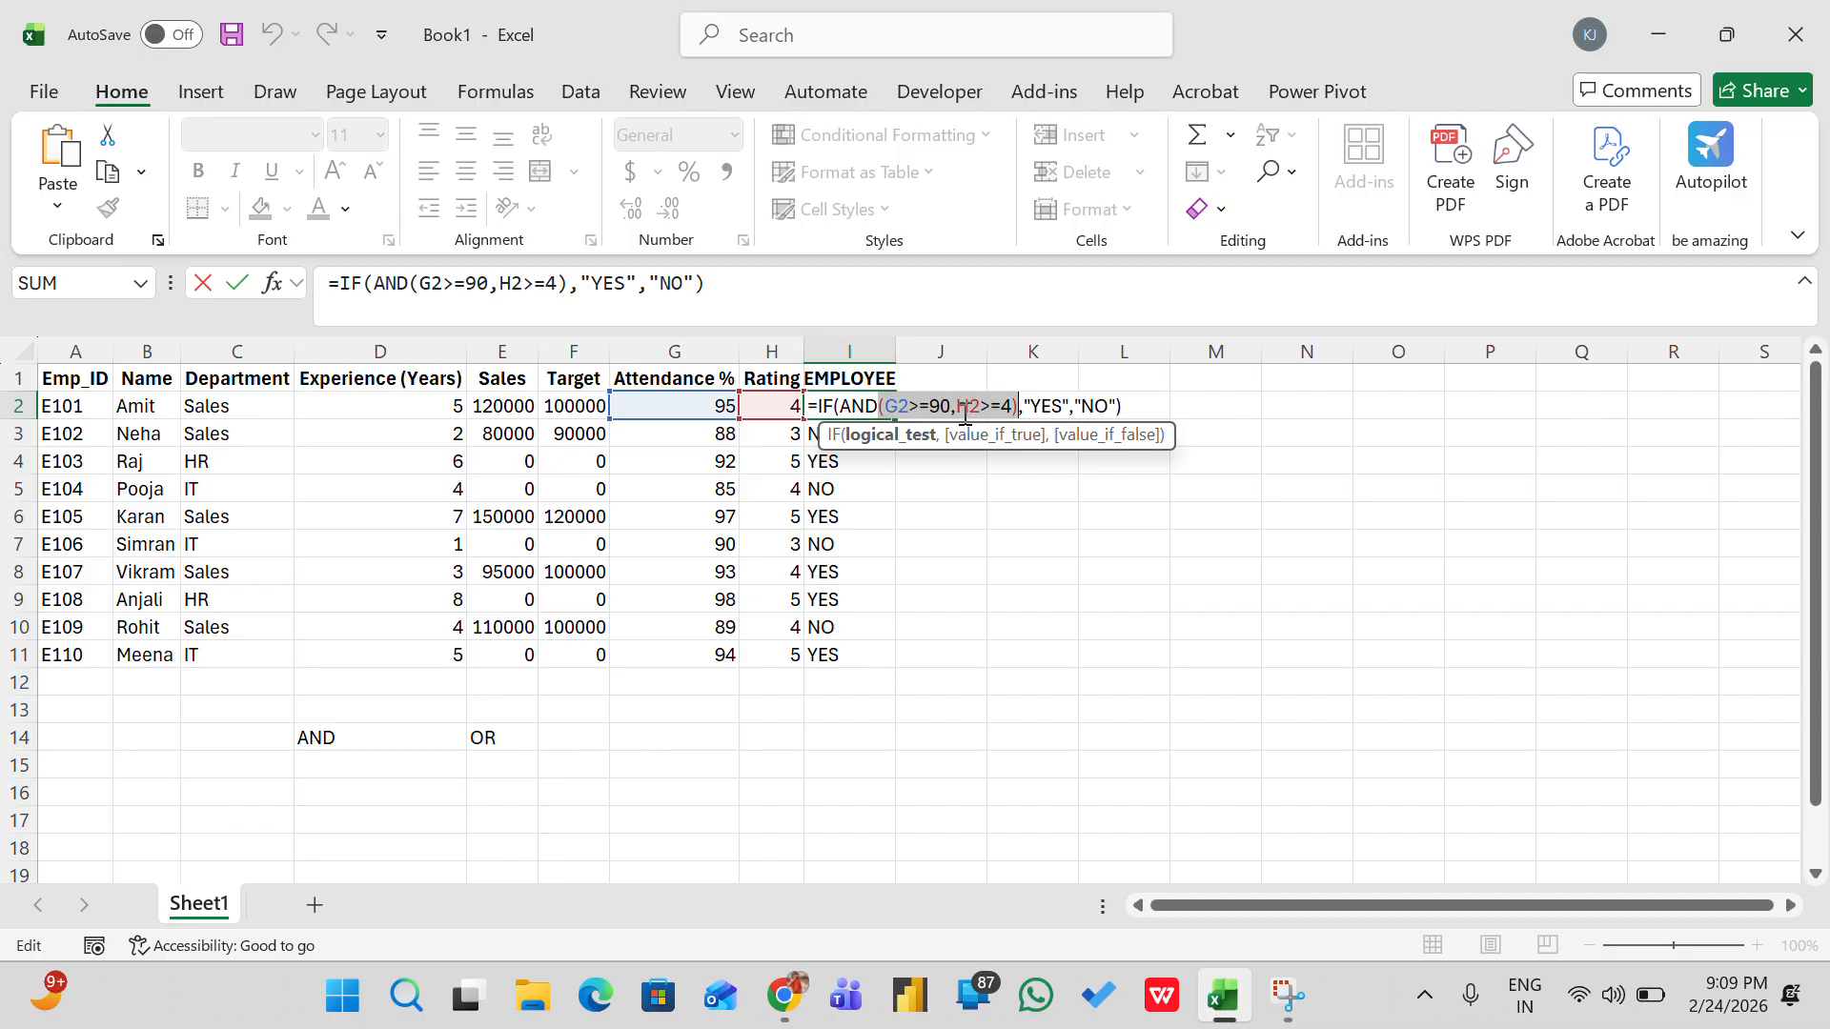
pyautogui.press('Return')
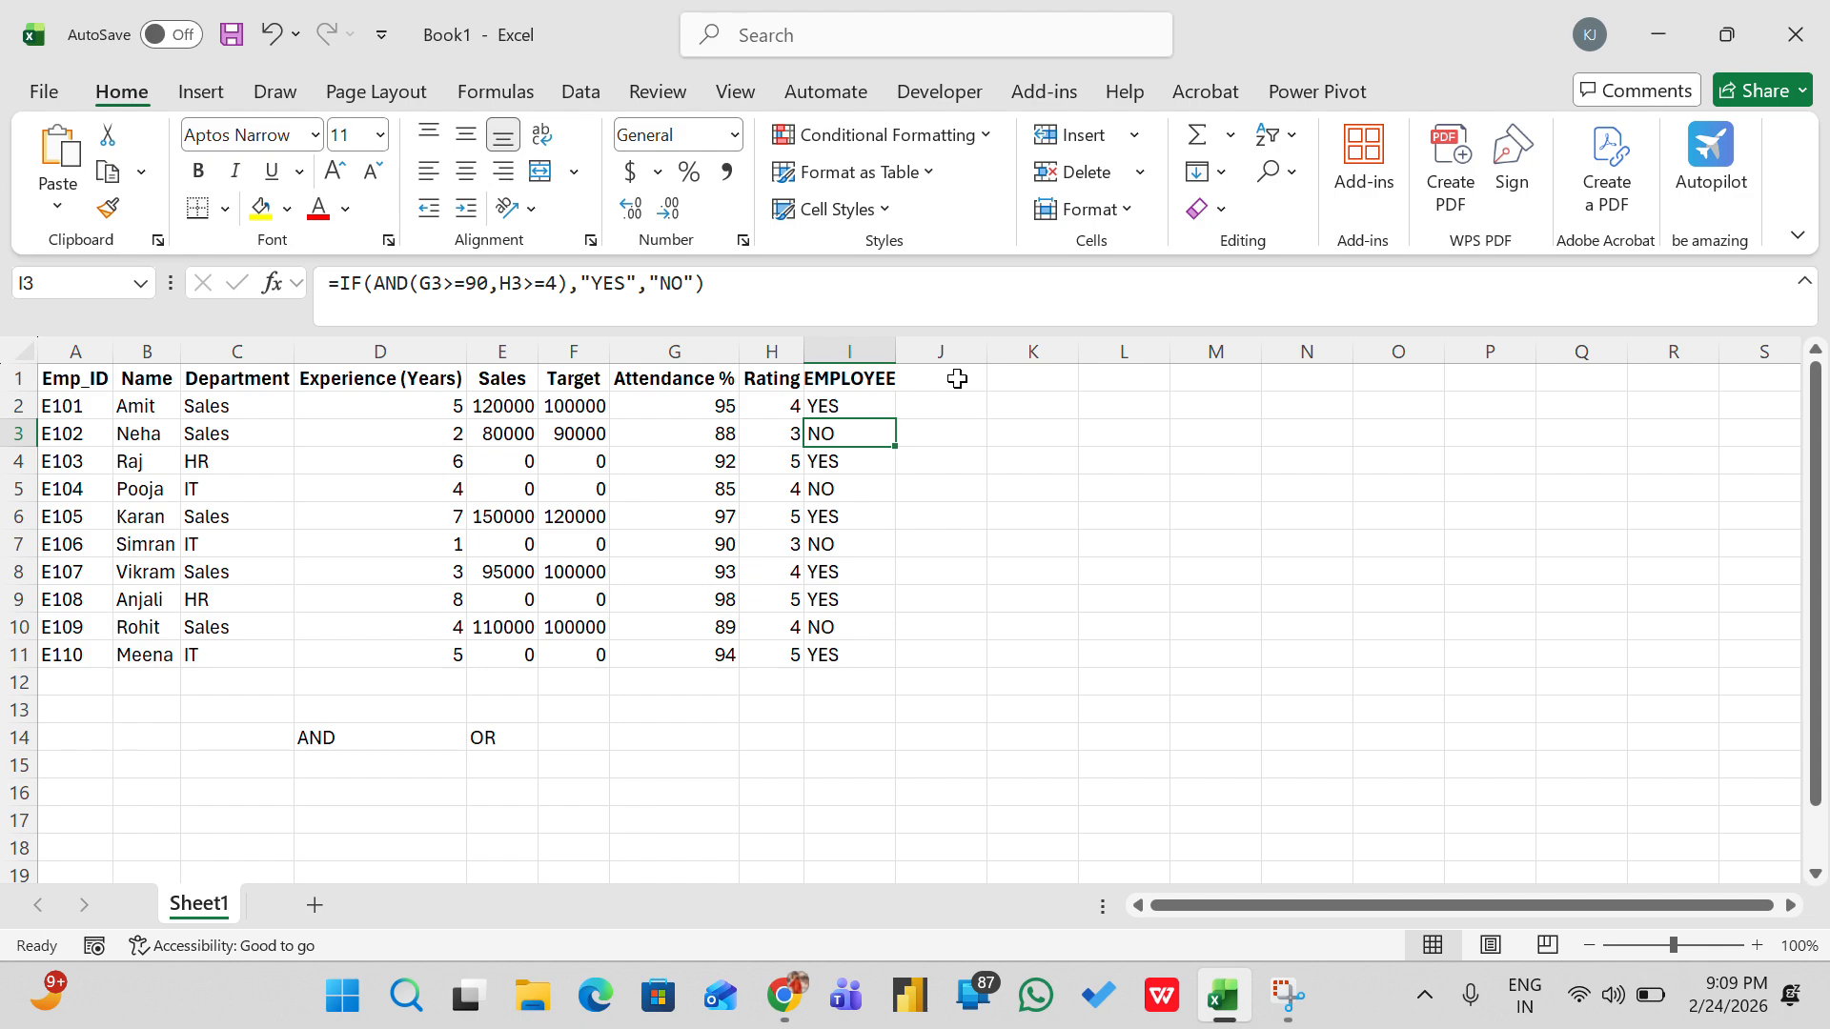
# Add the column header EXPERIENCED EMPLOYEE in cell J1 and widen column J to fit it
pyautogui.click(958, 385)
pyautogui.doubleClick(958, 385)
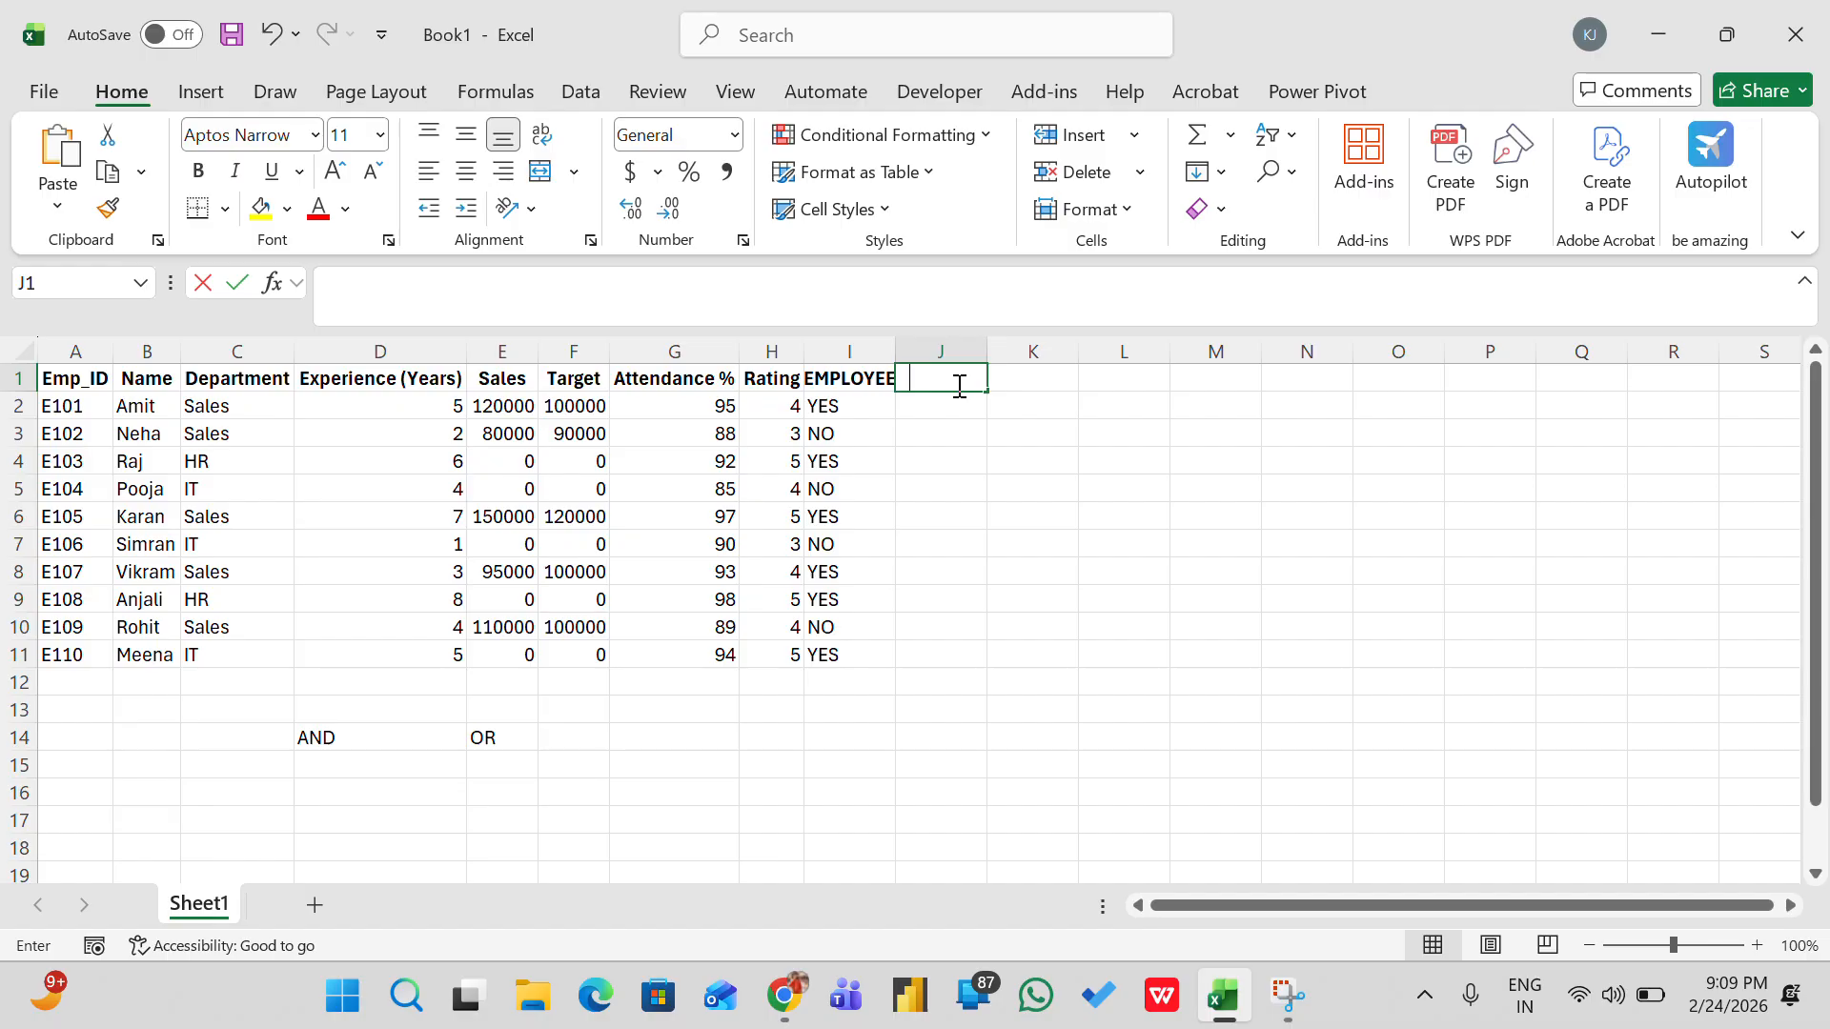
pyautogui.write('EXPERIEN')
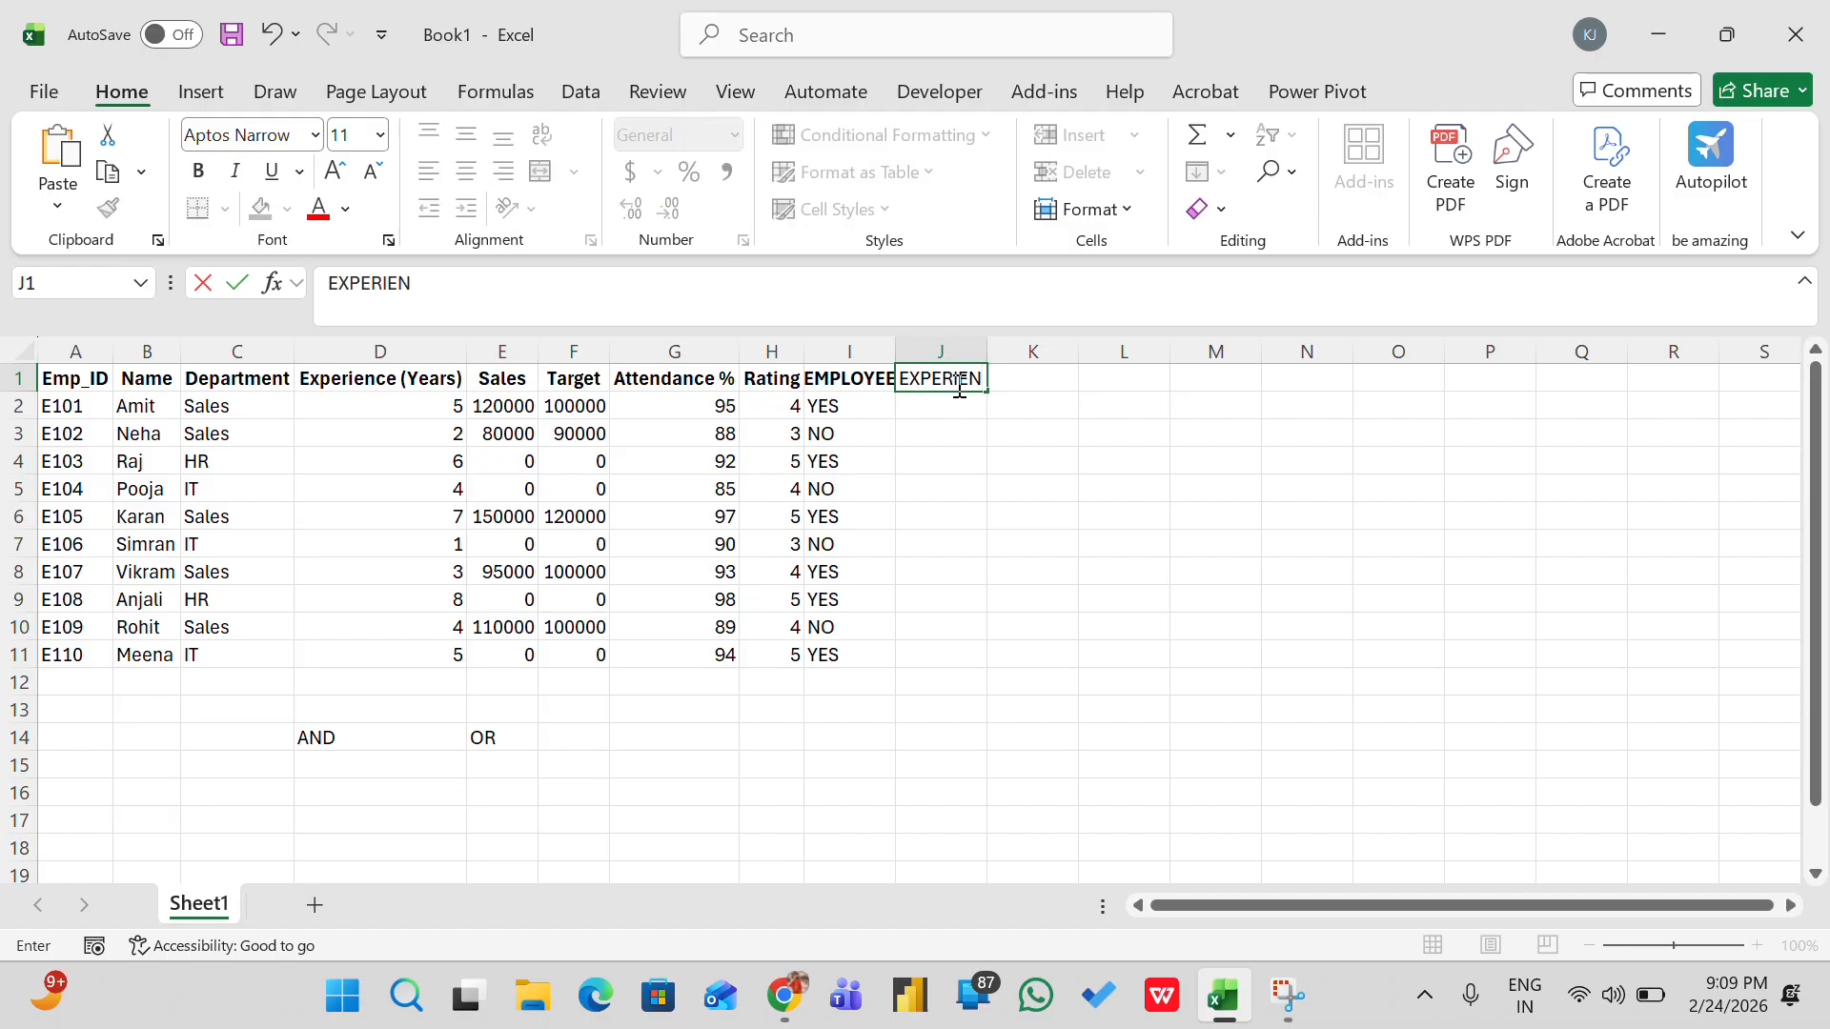
pyautogui.write('CED')
pyautogui.write('EMPLOYEE')
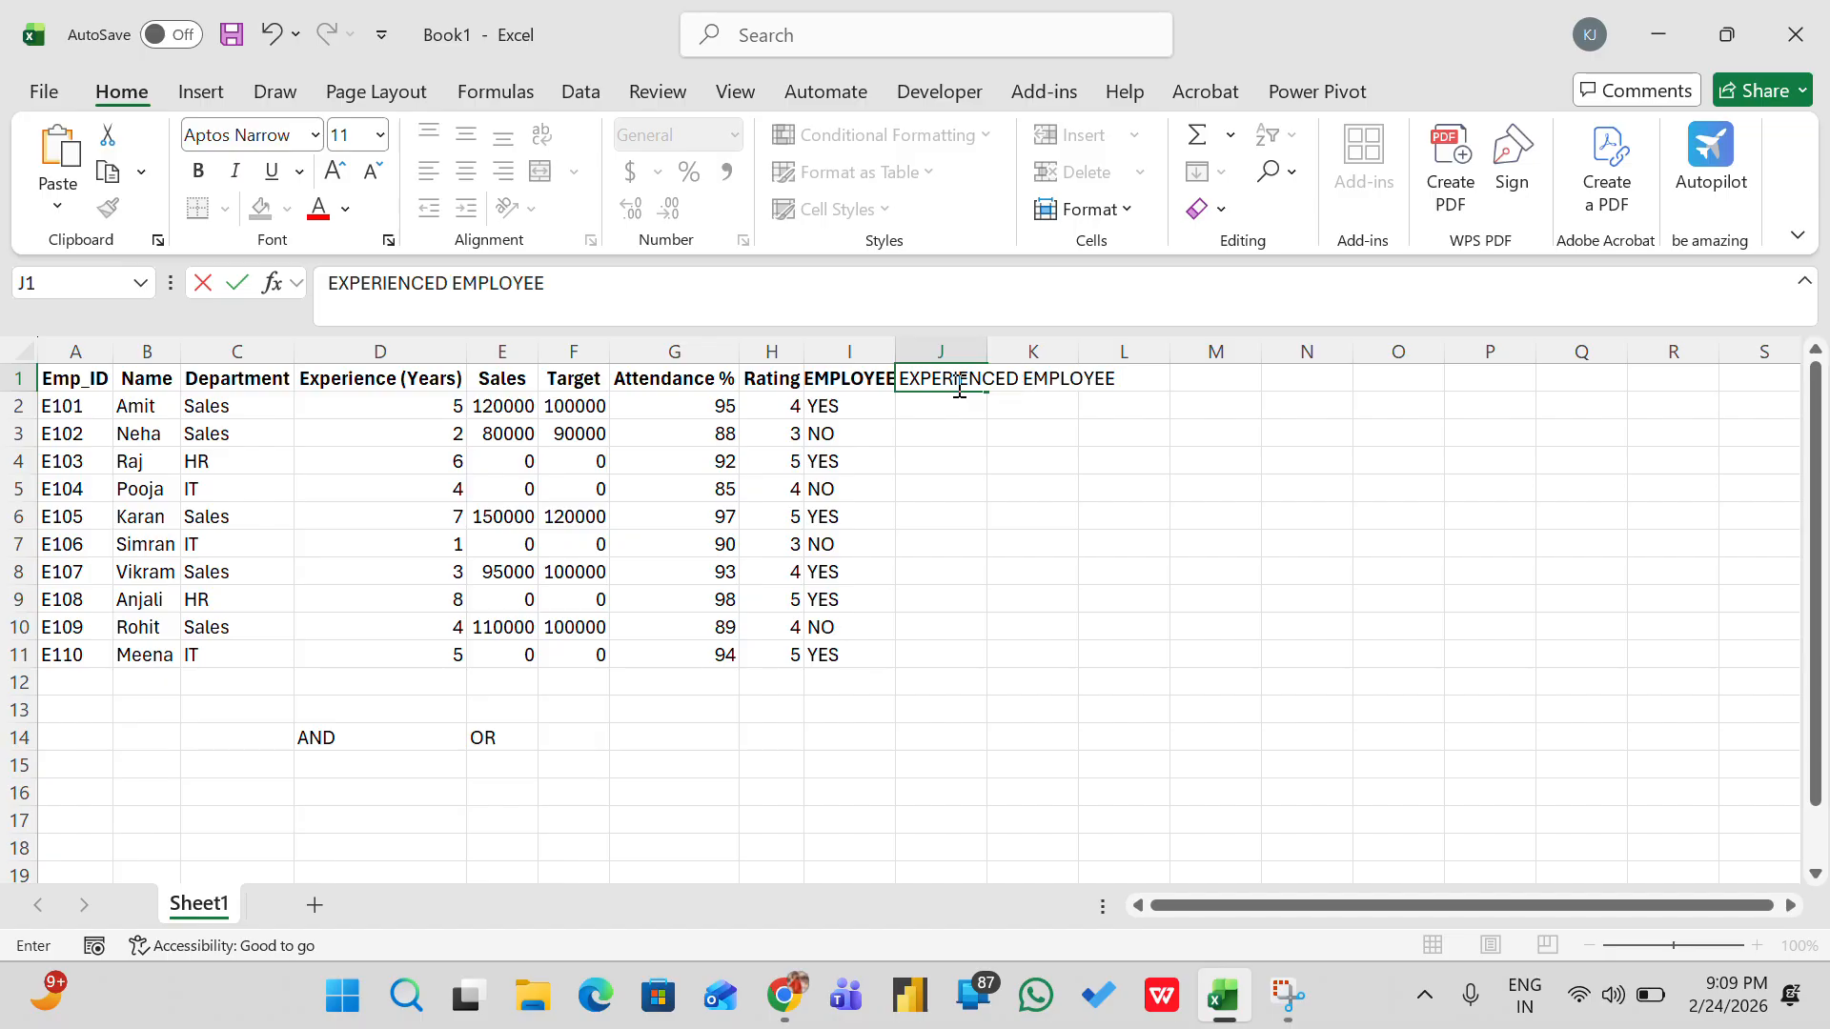
pyautogui.press('Return')
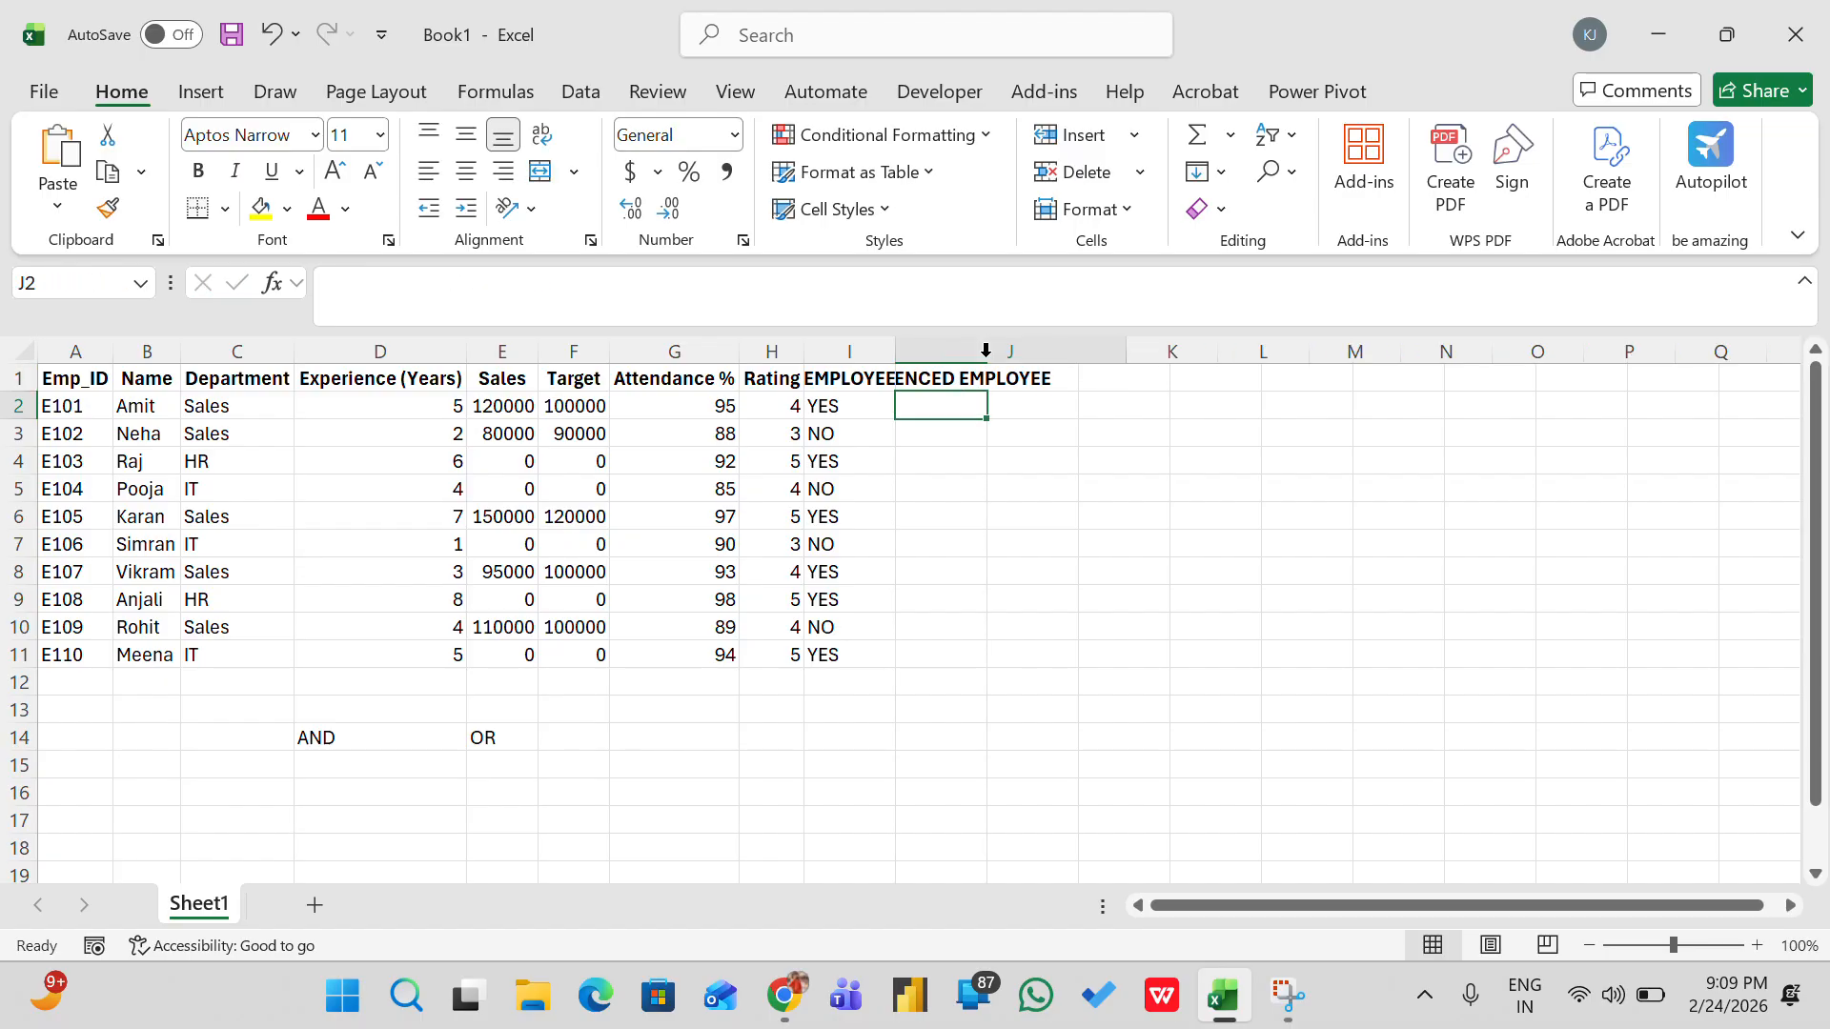
pyautogui.doubleClick(986, 352)
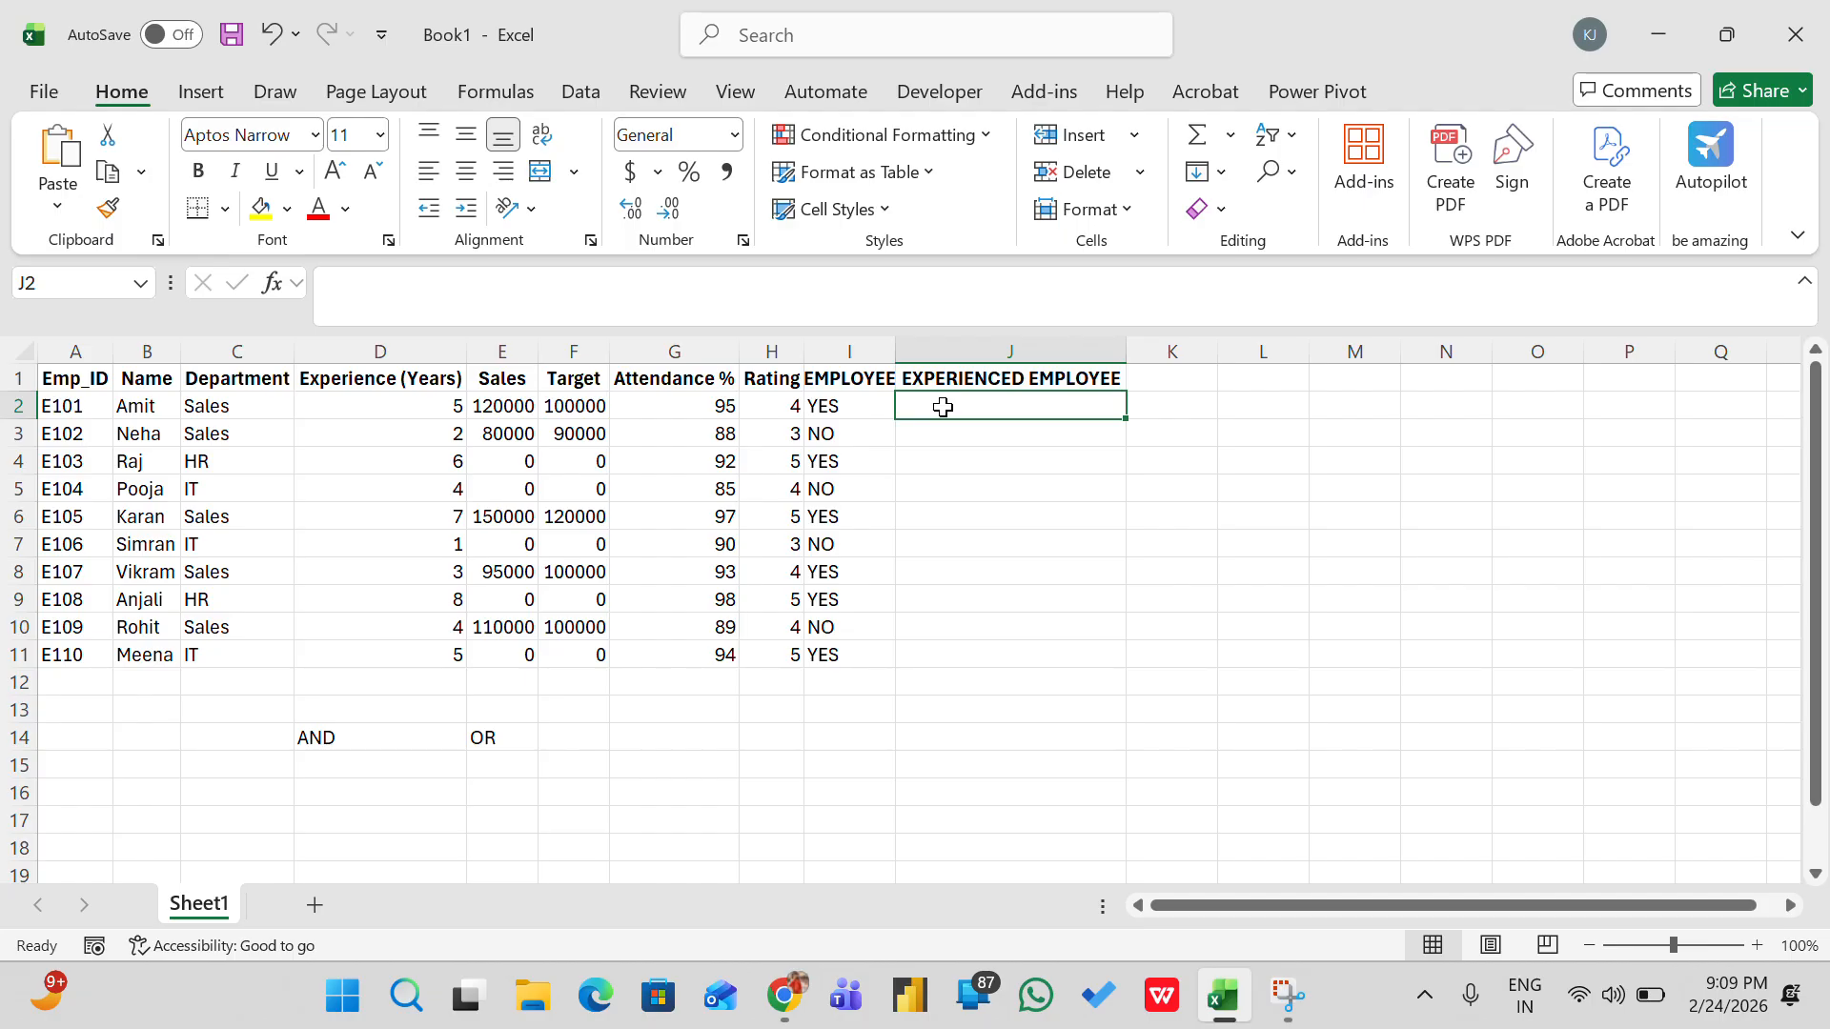
# Enter the formula =IF(AND(D2>5,H2>=5),"YES","NO") in cell J2 to test experience and rating
pyautogui.click(445, 404)
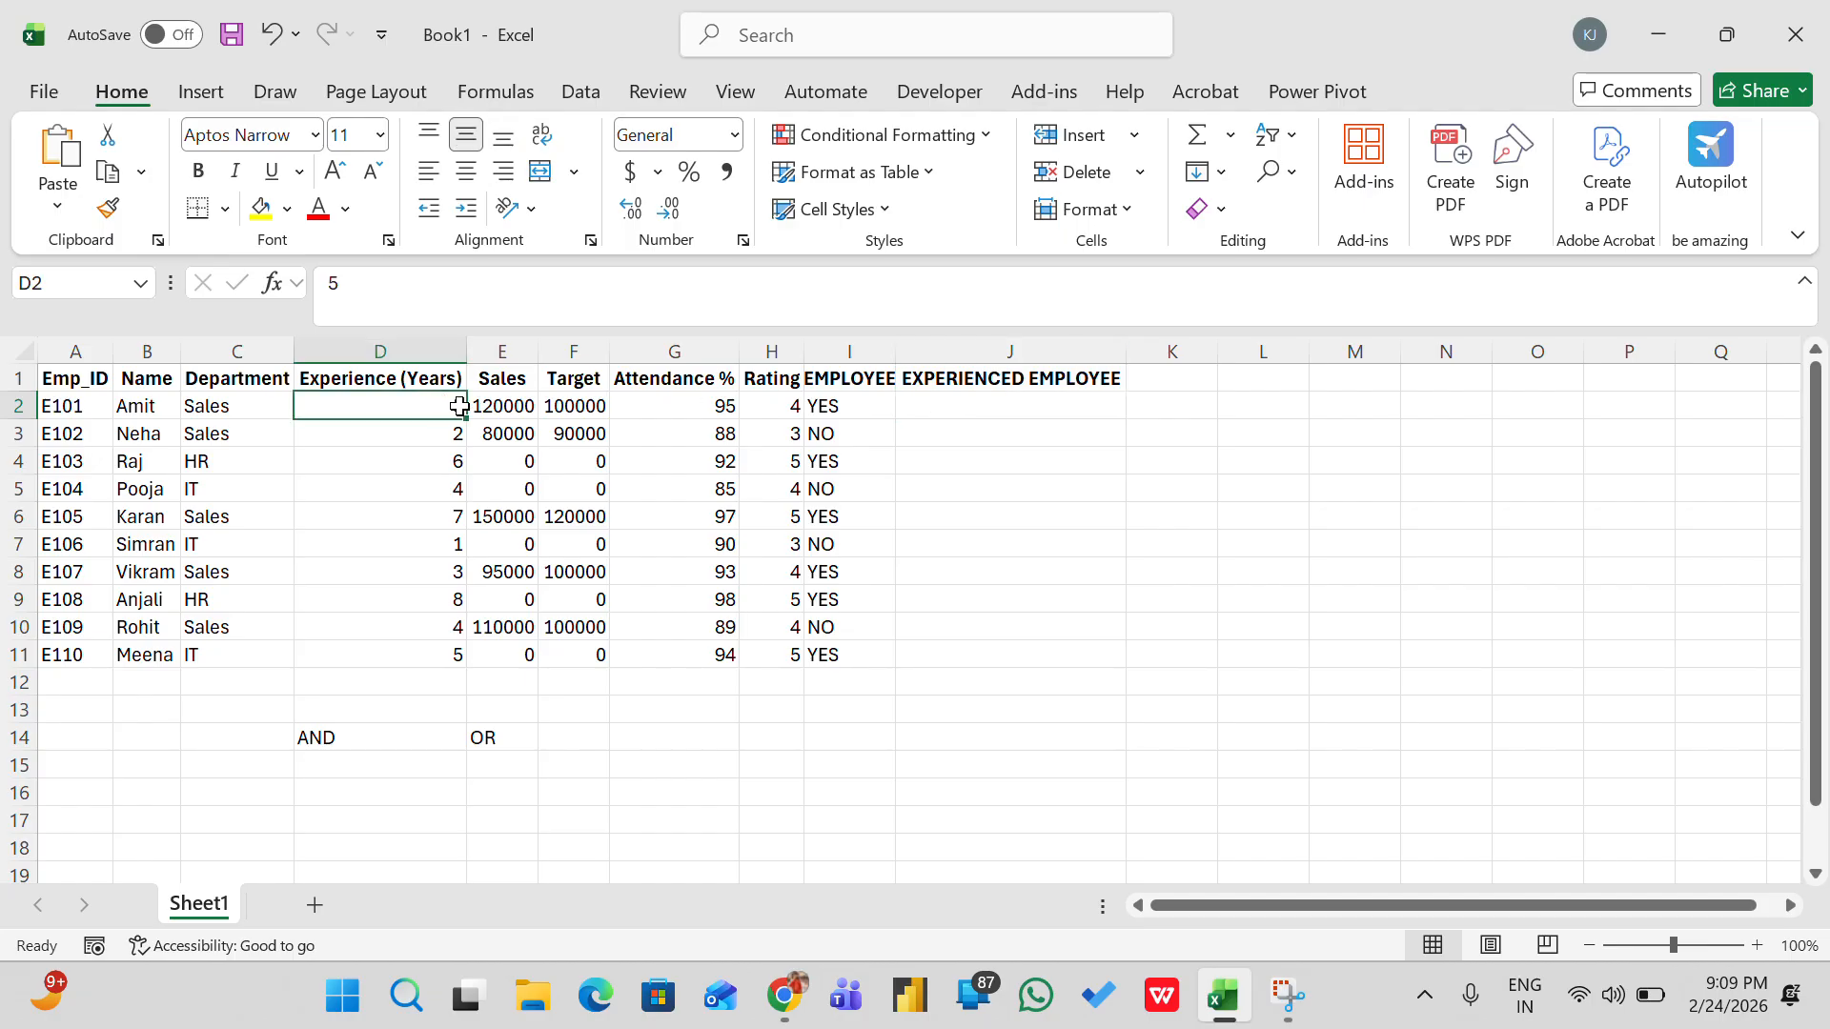
pyautogui.click(768, 400)
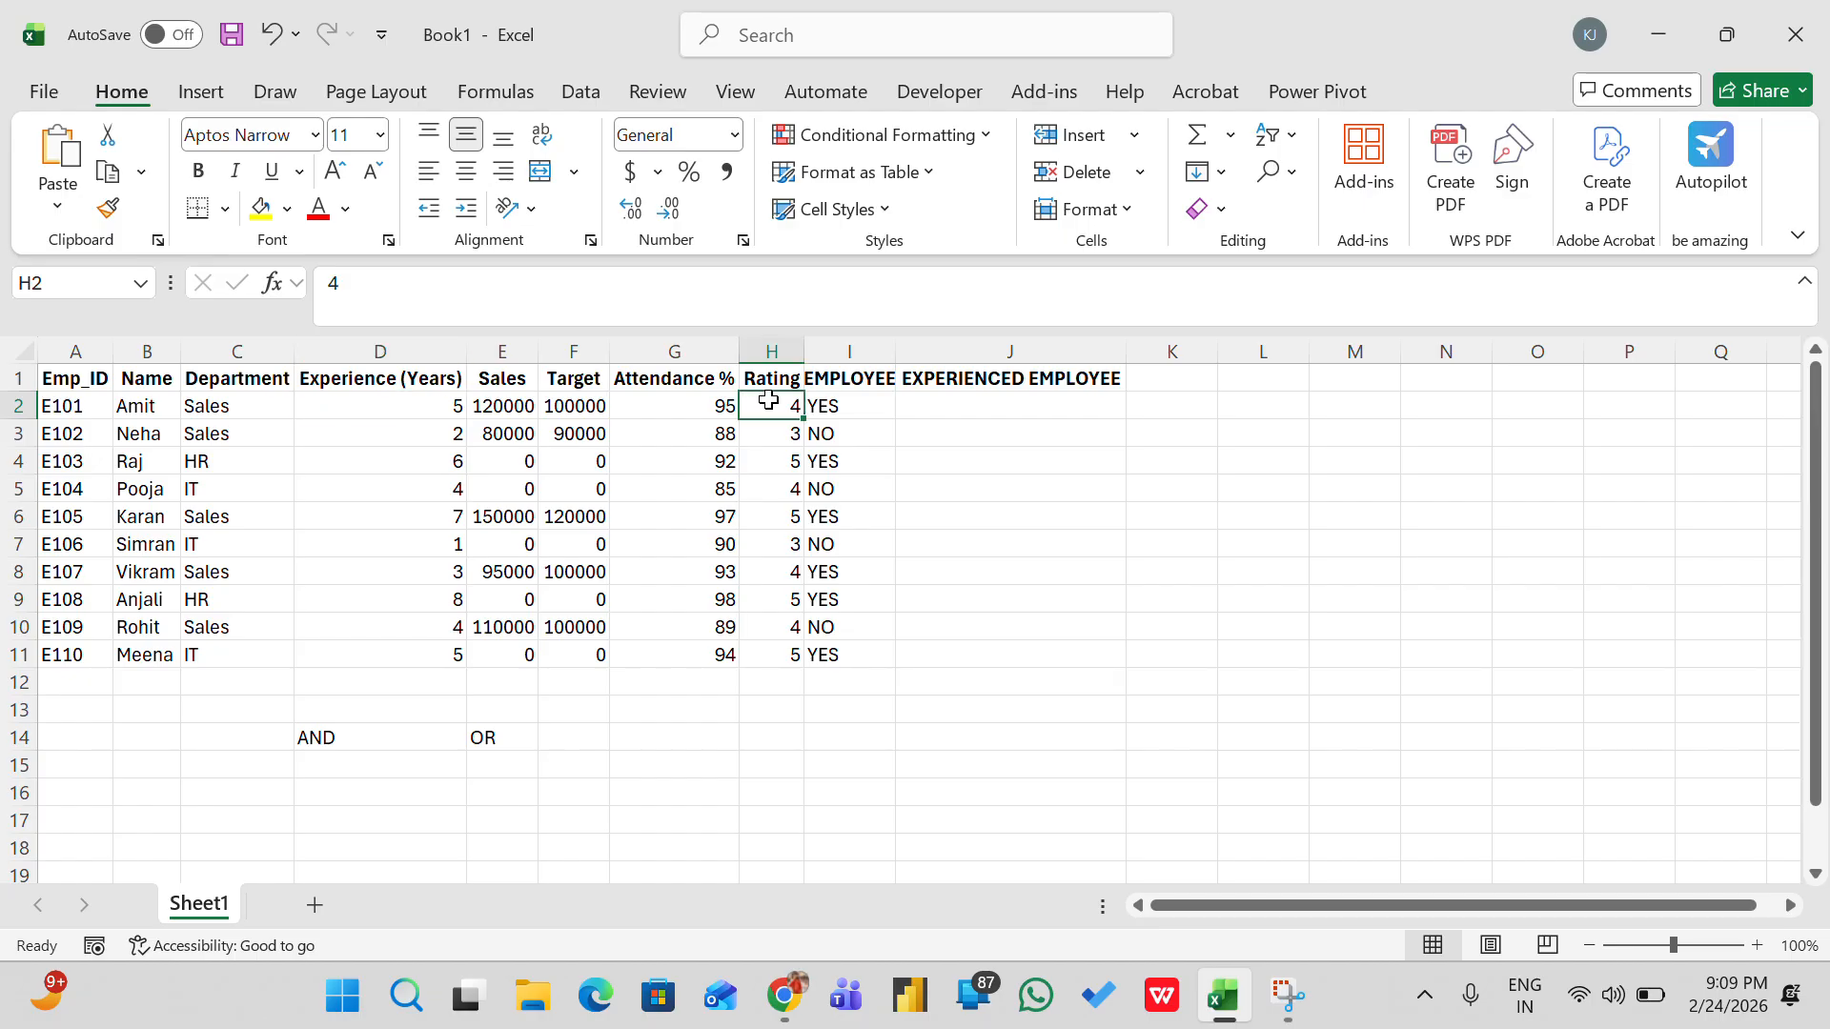
pyautogui.click(954, 404)
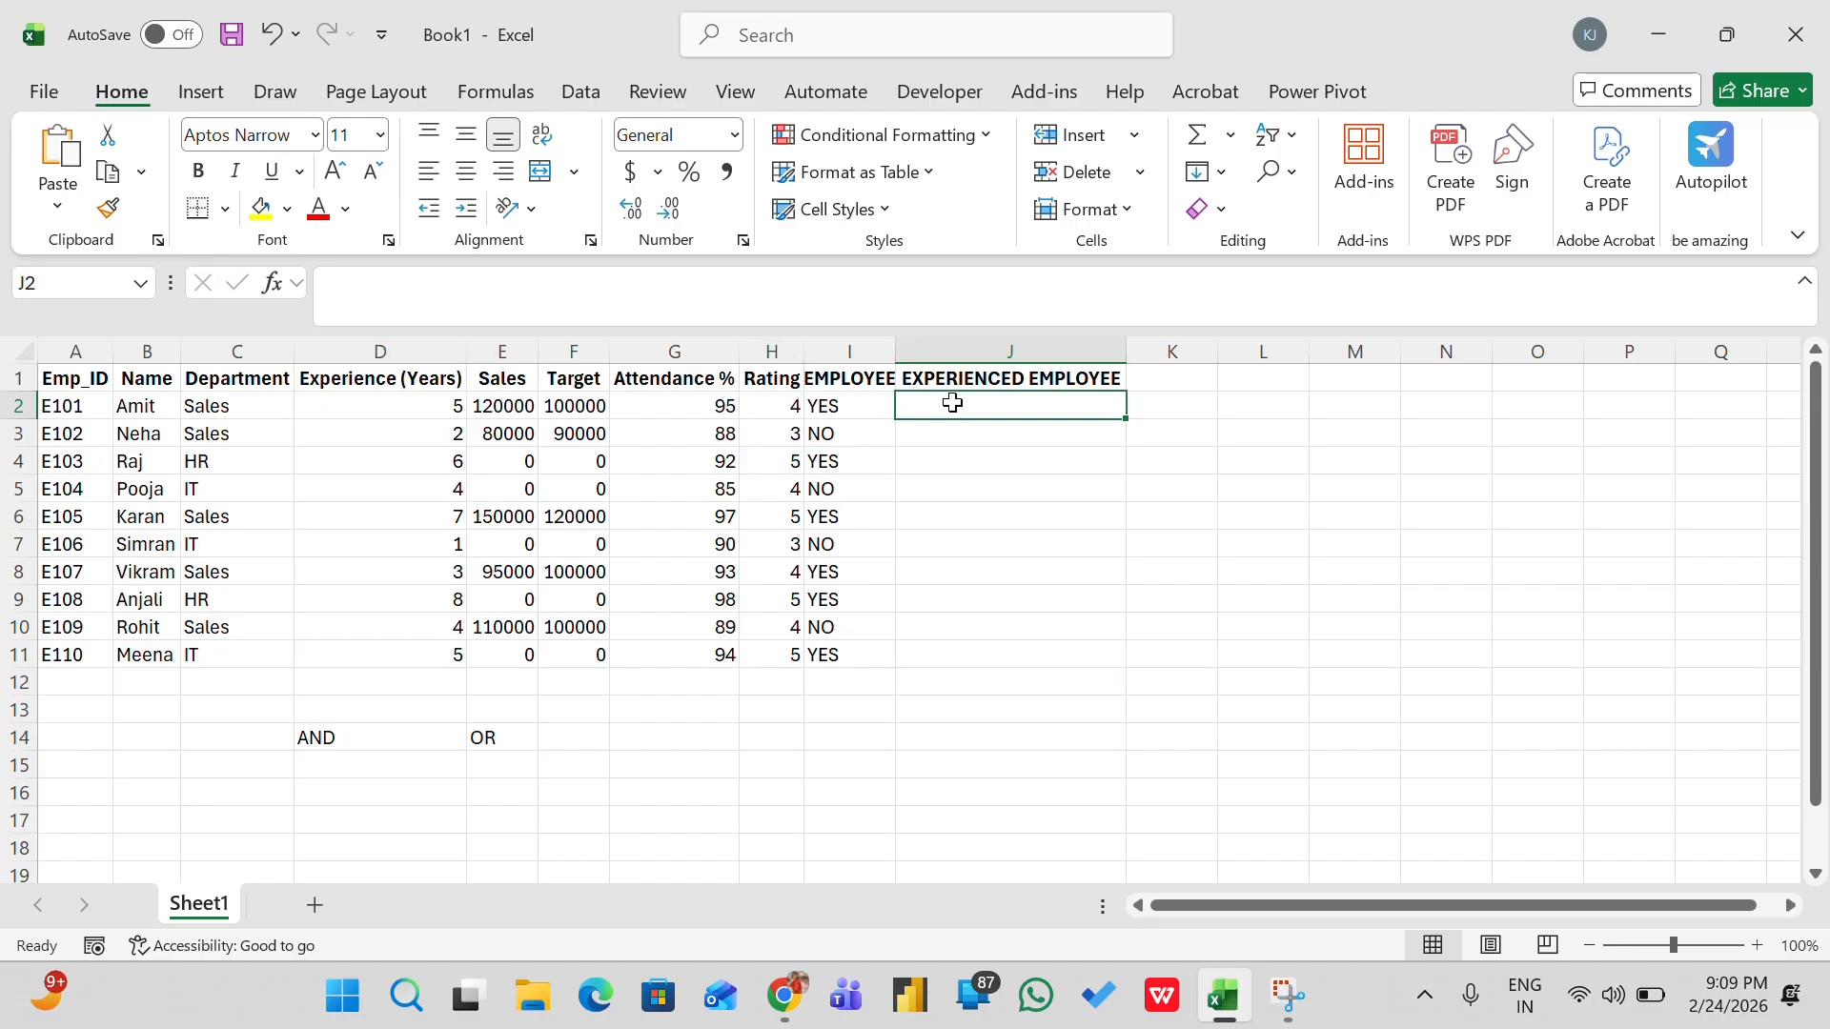
pyautogui.write('=IF')
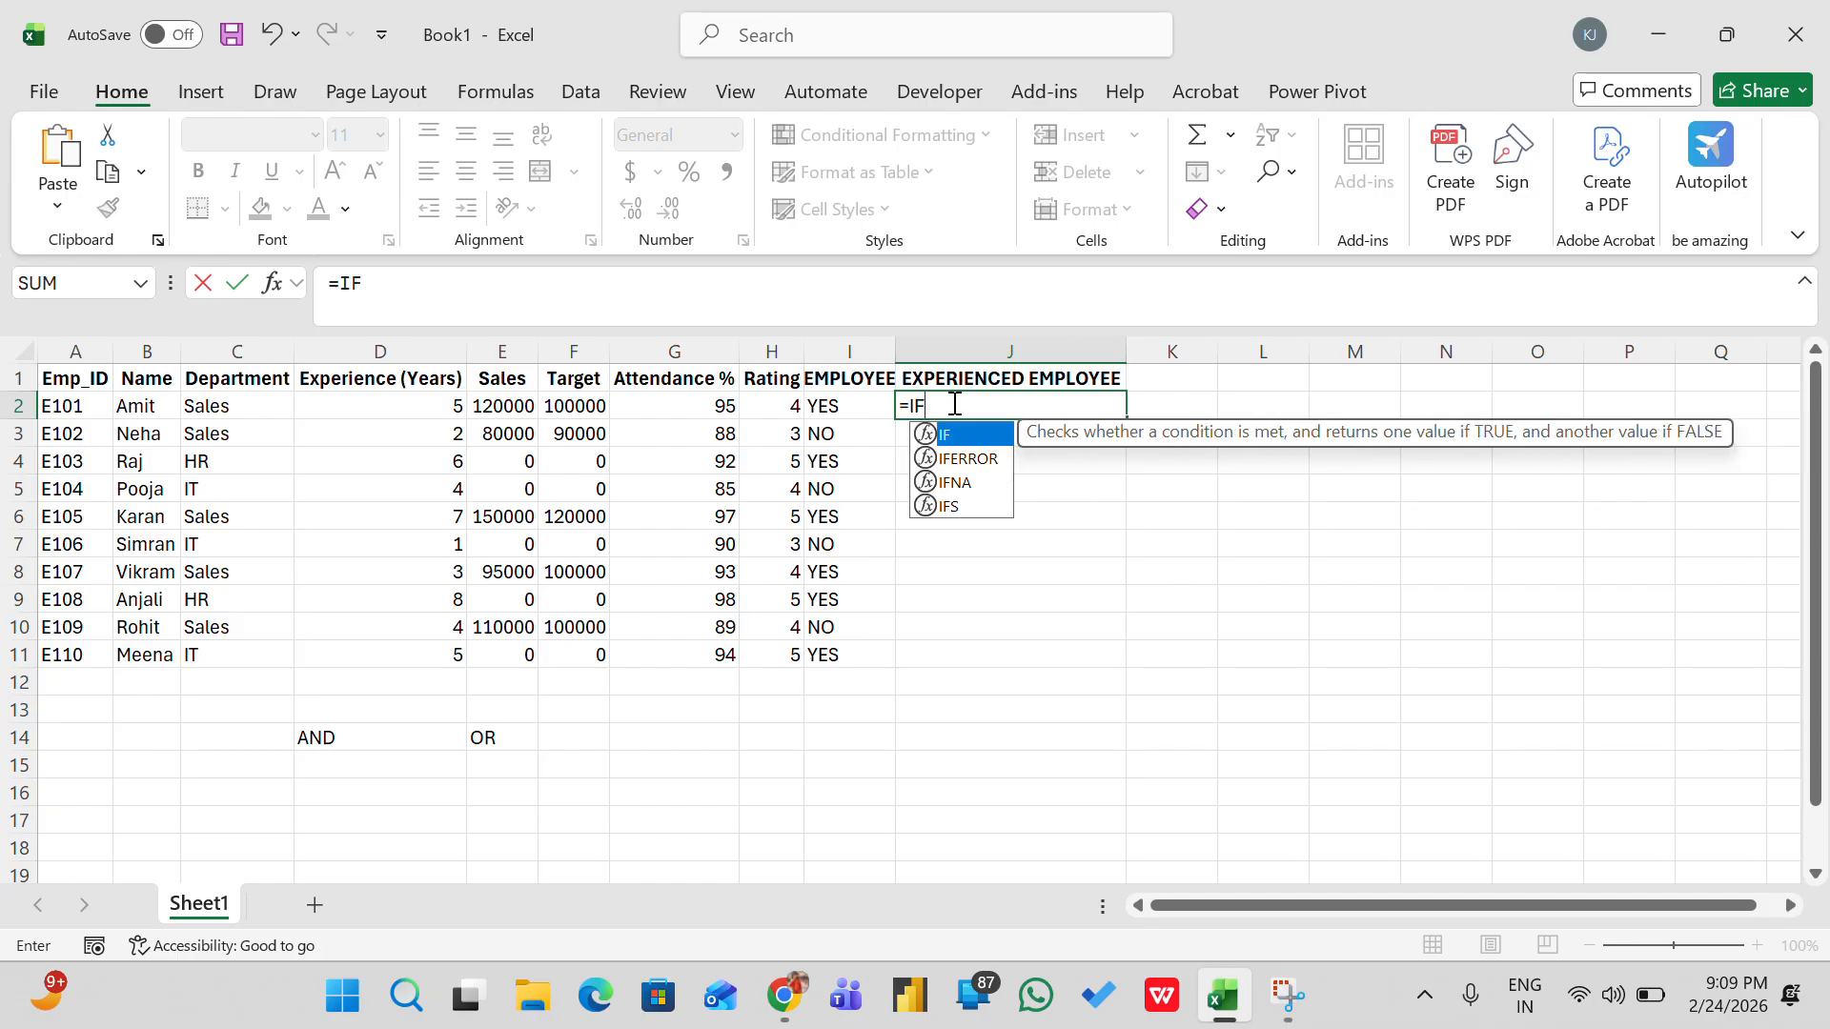
pyautogui.write('(AND')
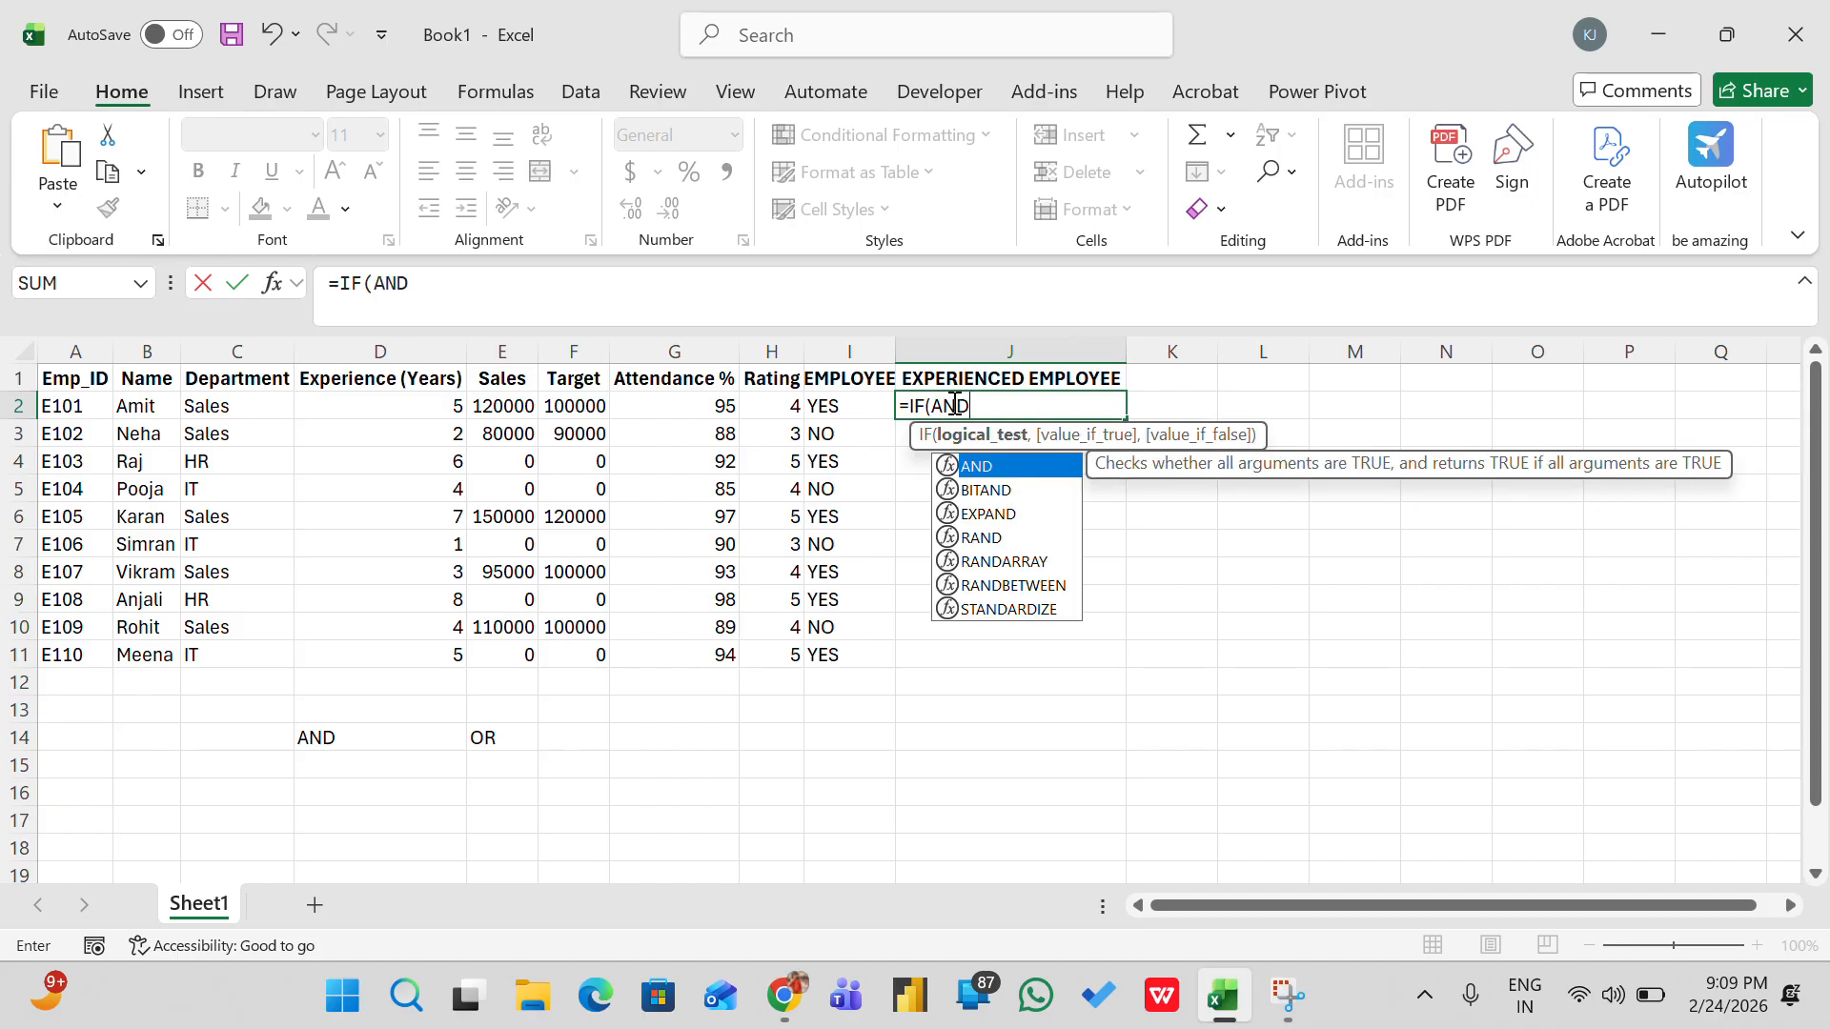
pyautogui.write('(')
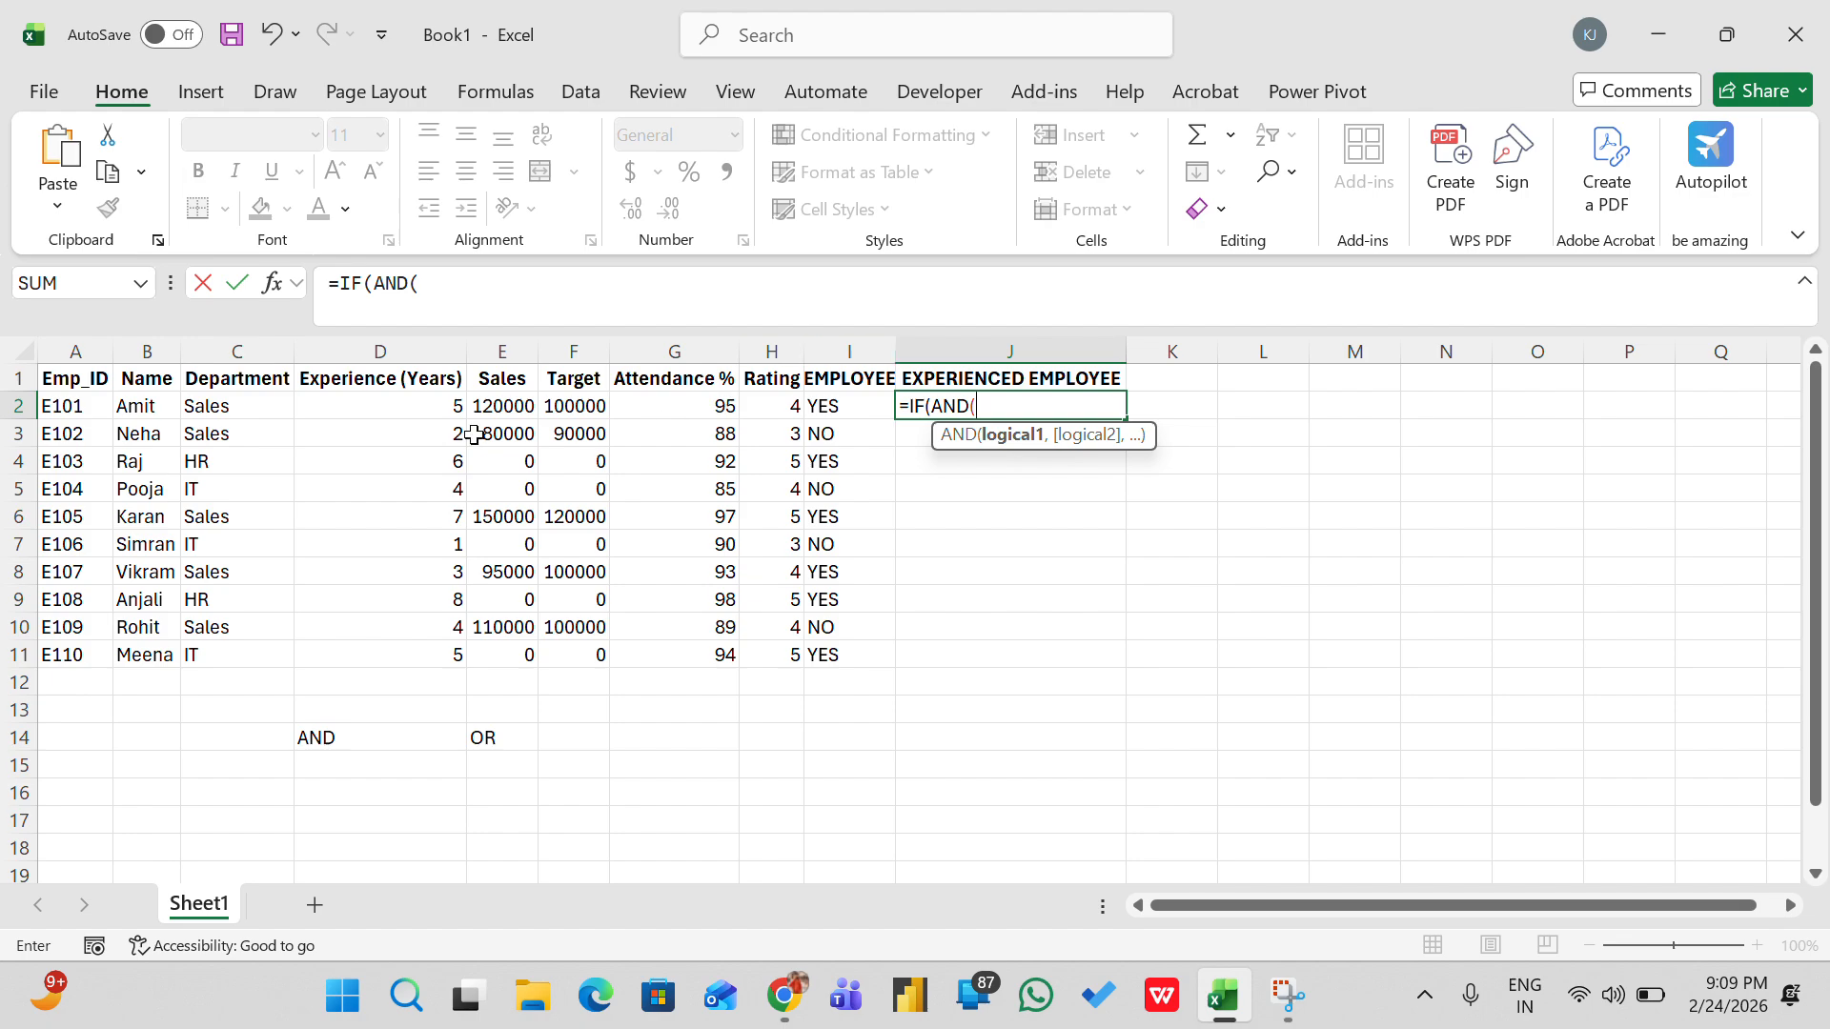
pyautogui.click(389, 409)
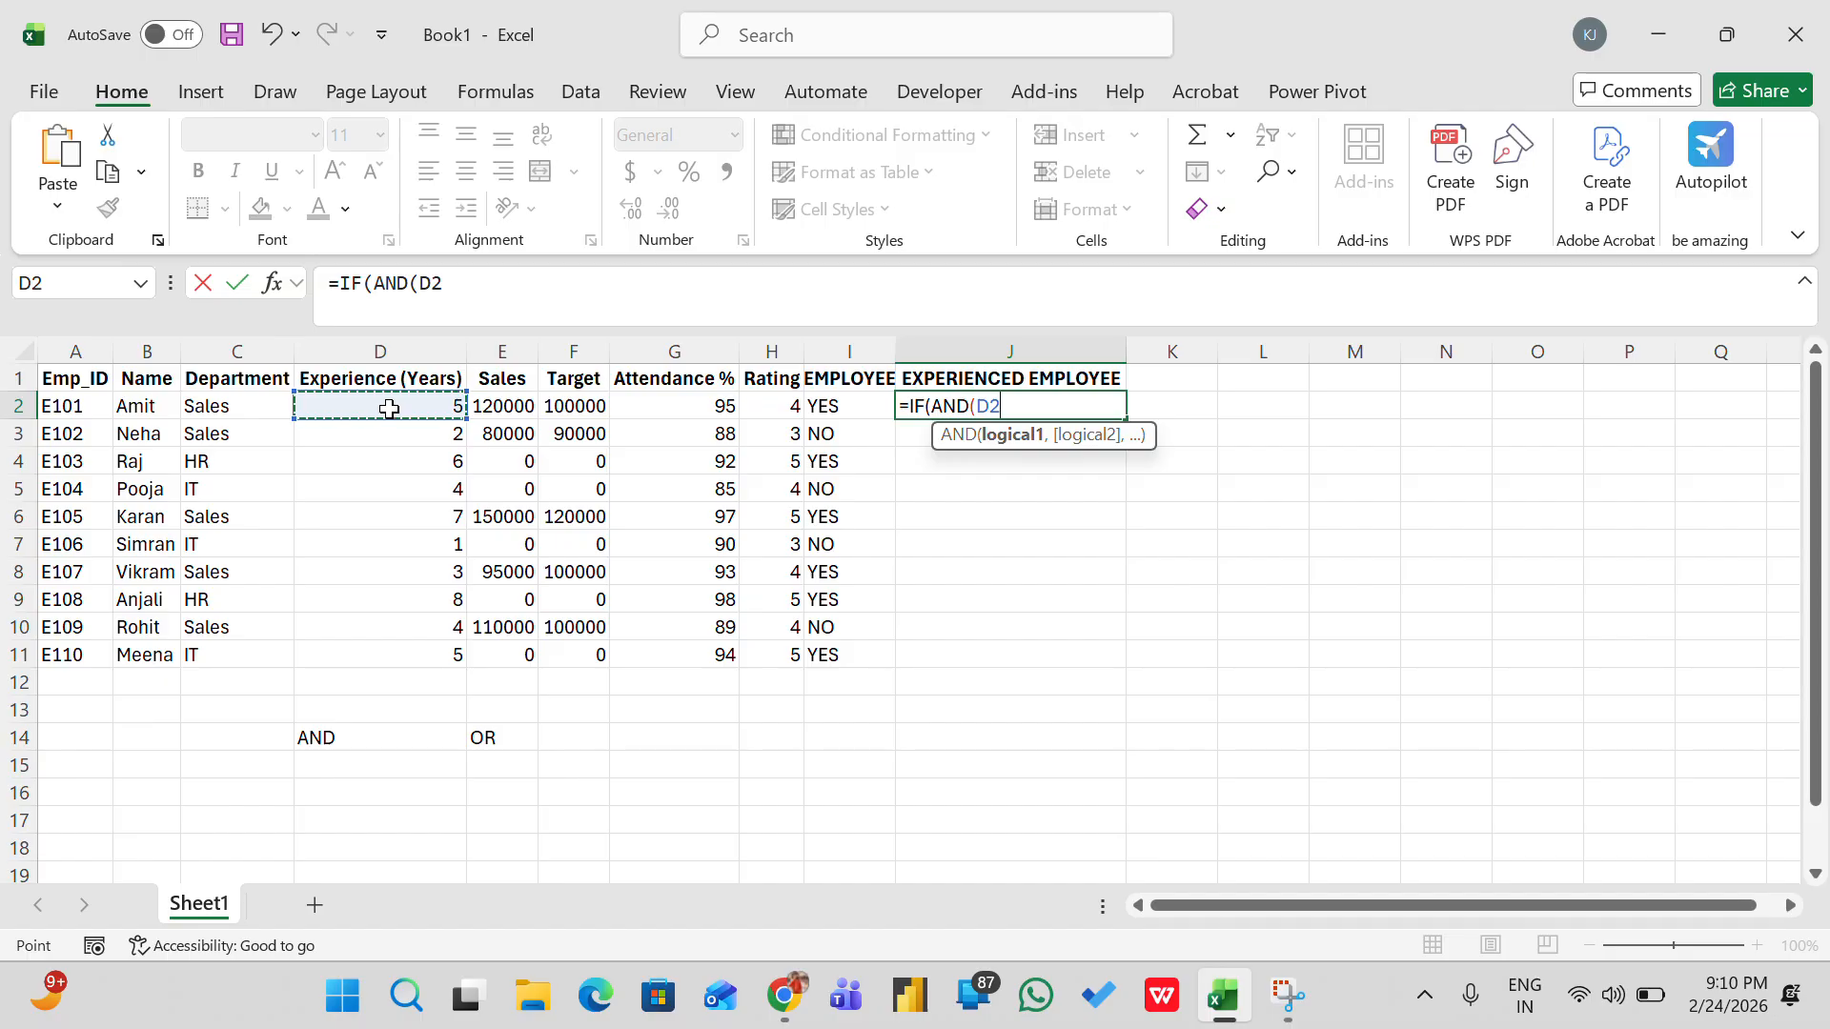
pyautogui.write('>5')
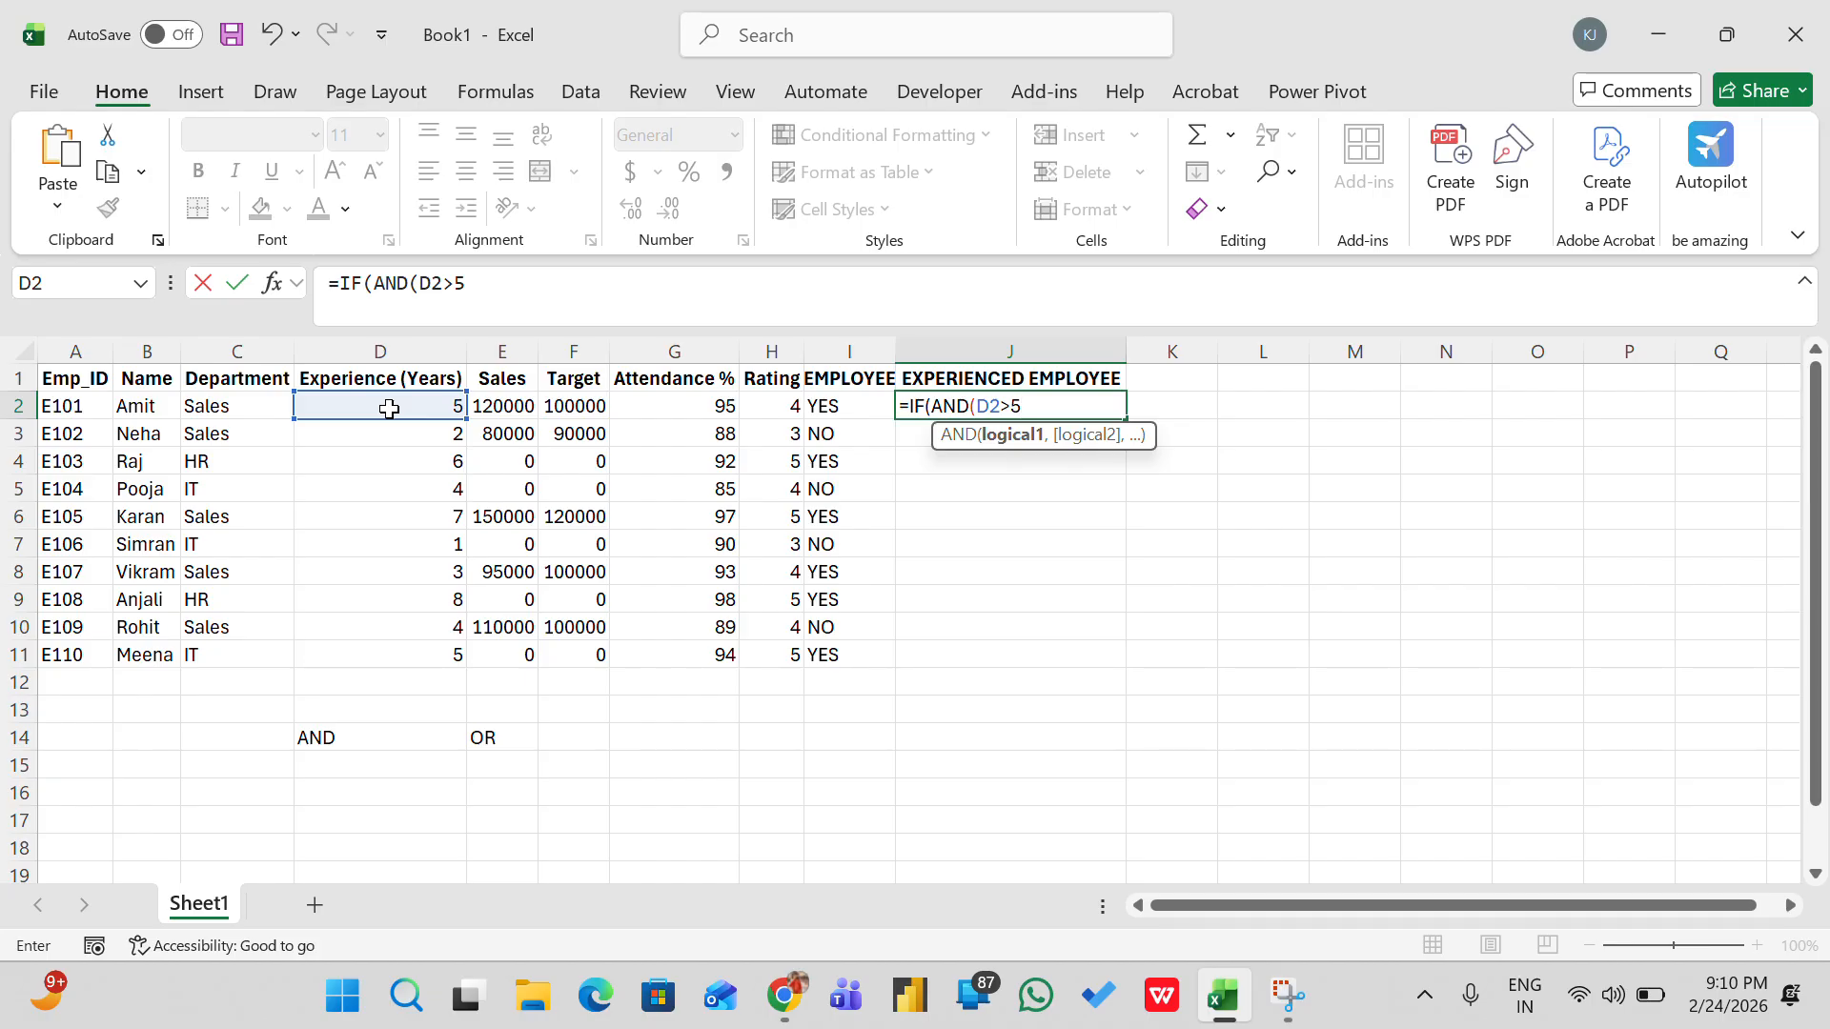
pyautogui.write(',')
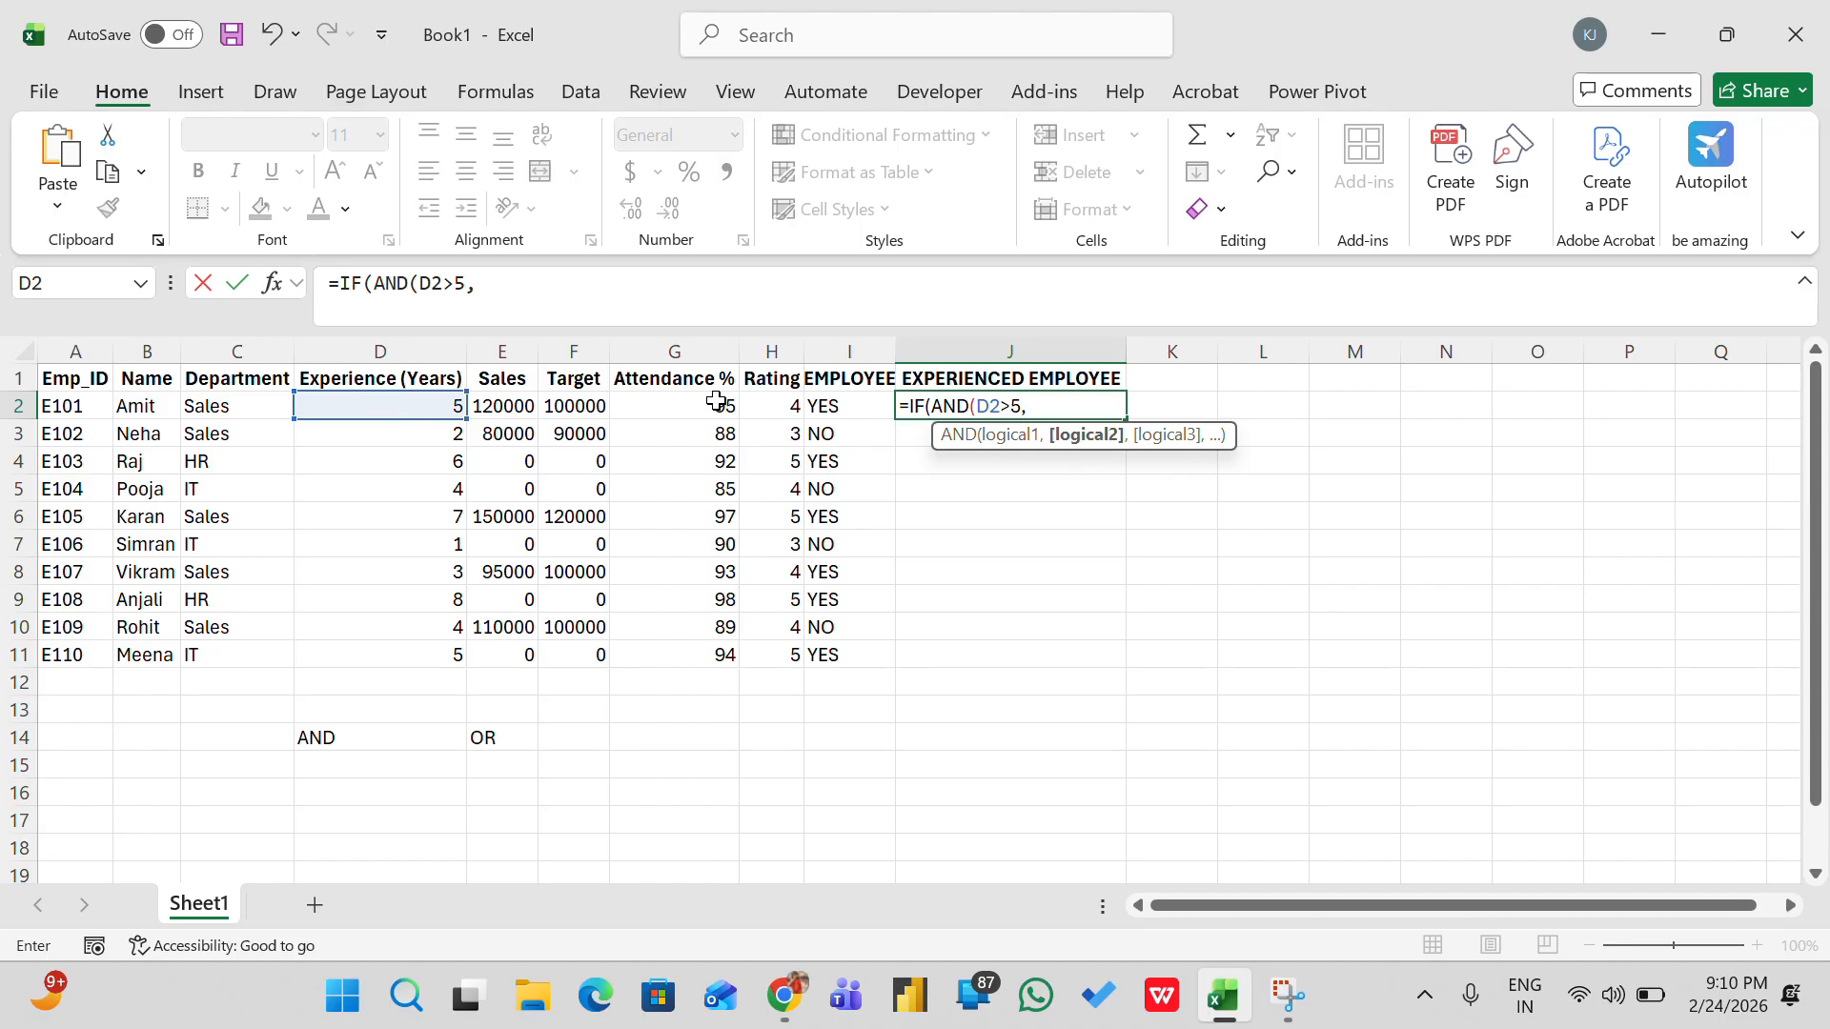
pyautogui.click(779, 401)
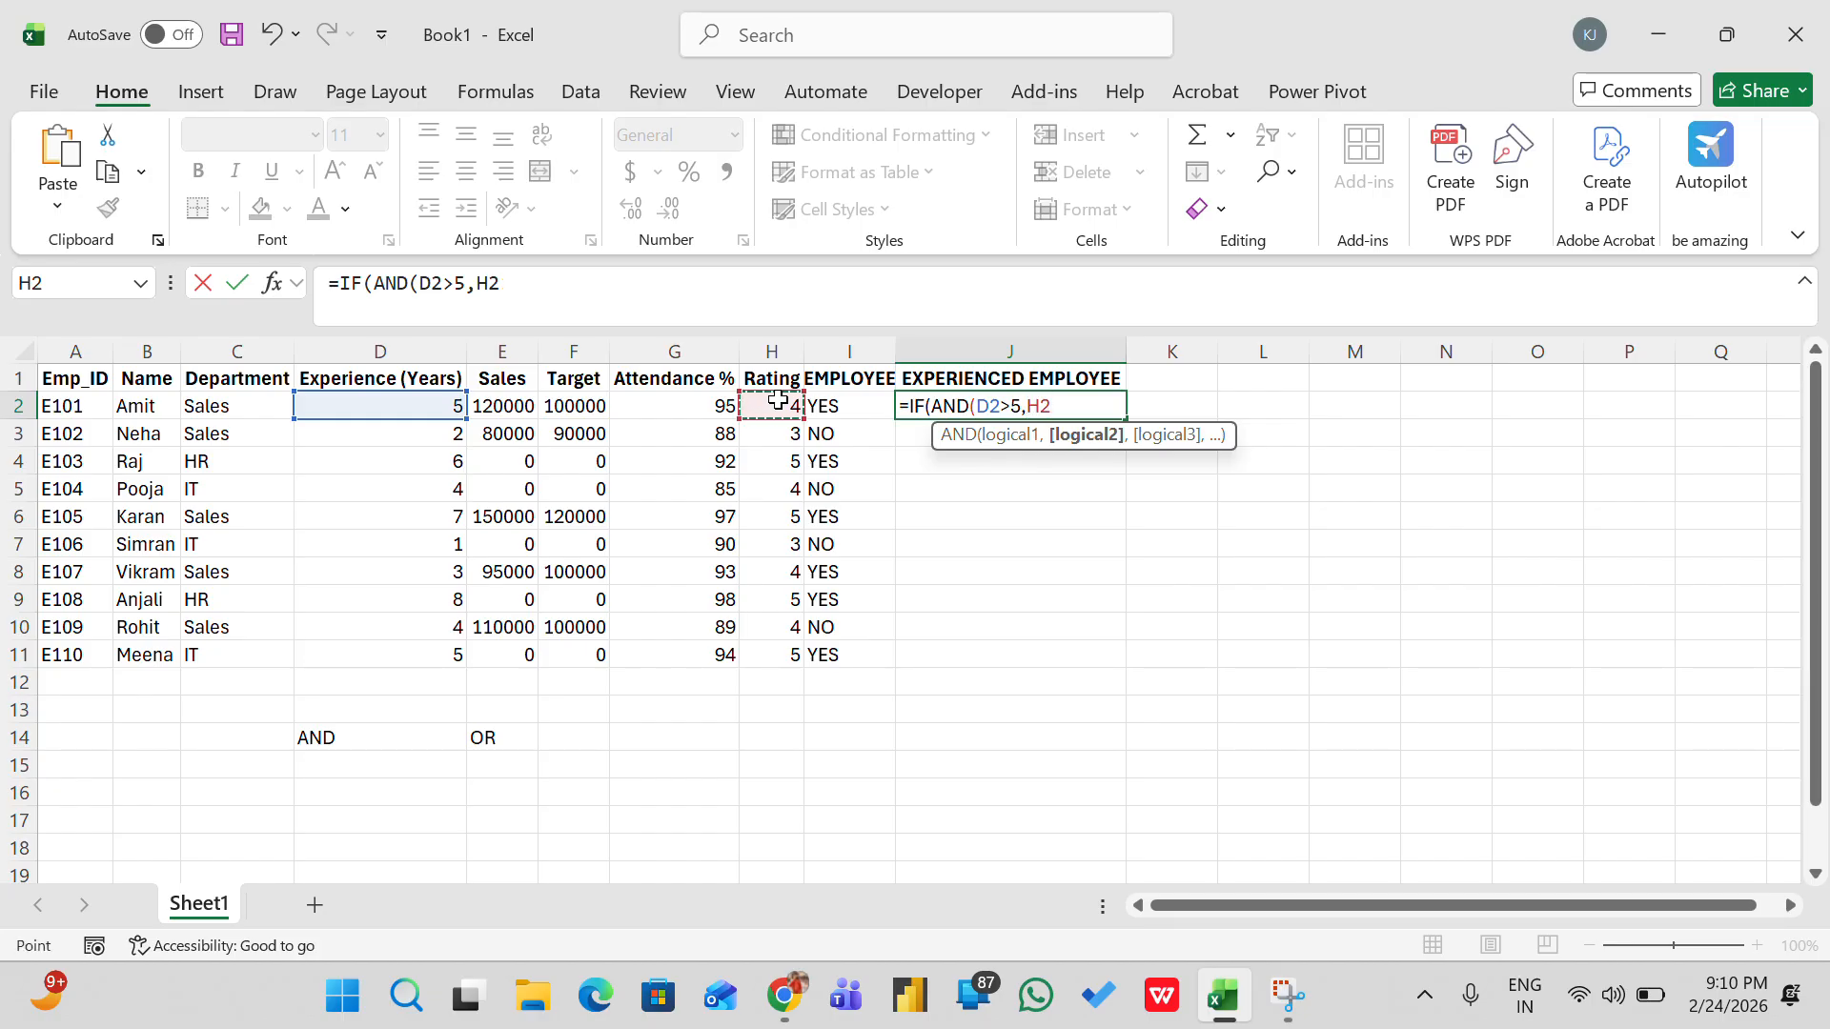
pyautogui.write('>=5),')
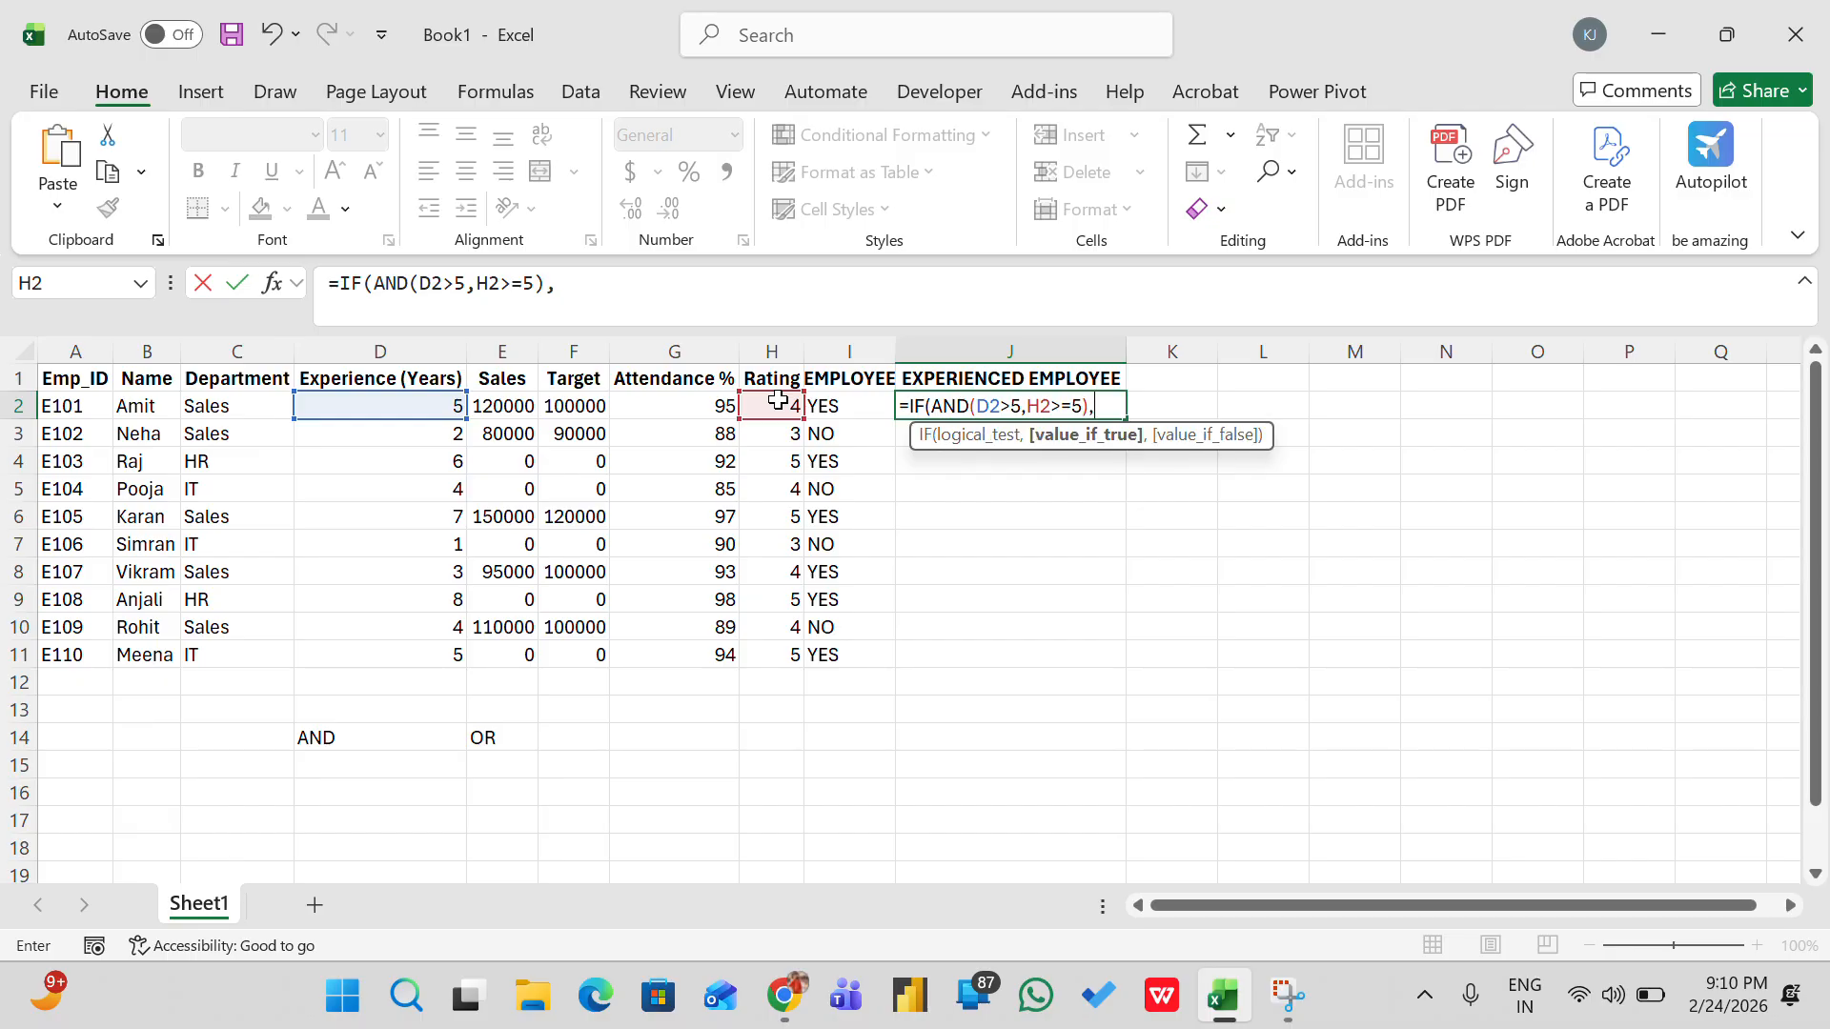
pyautogui.write('"YES",')
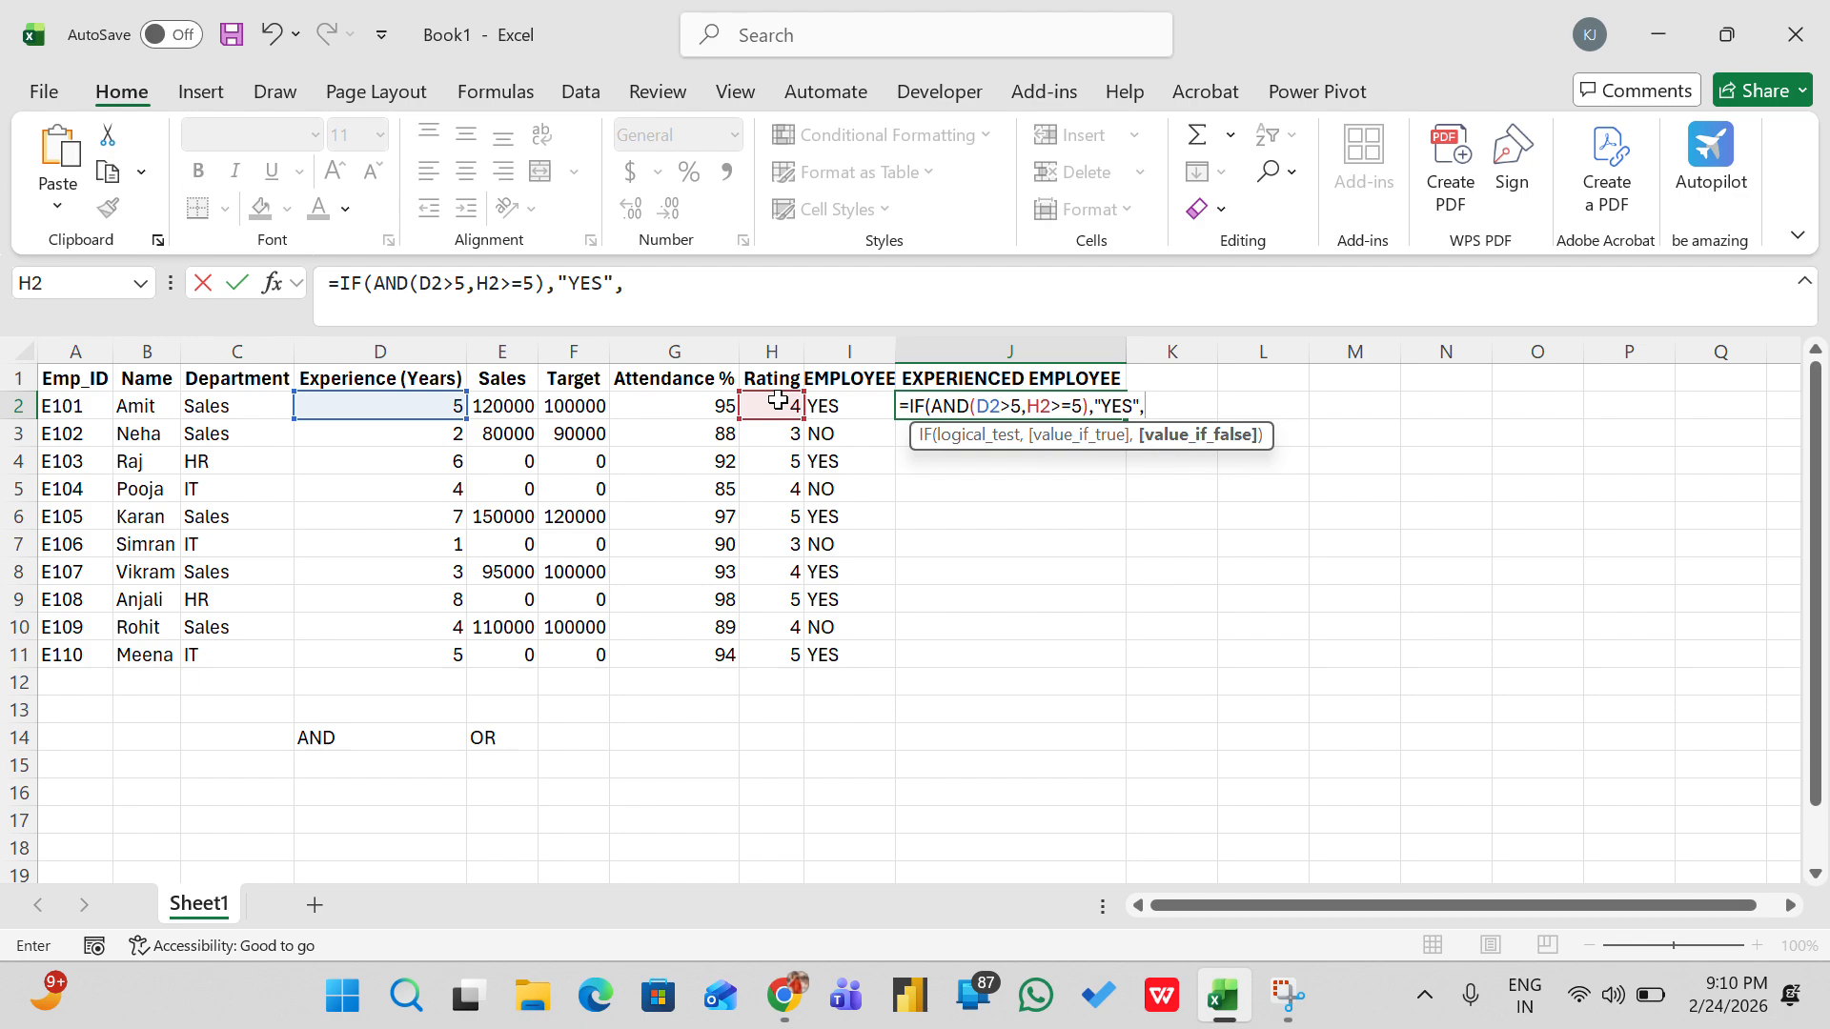
pyautogui.write('"NO")')
pyautogui.press('Return')
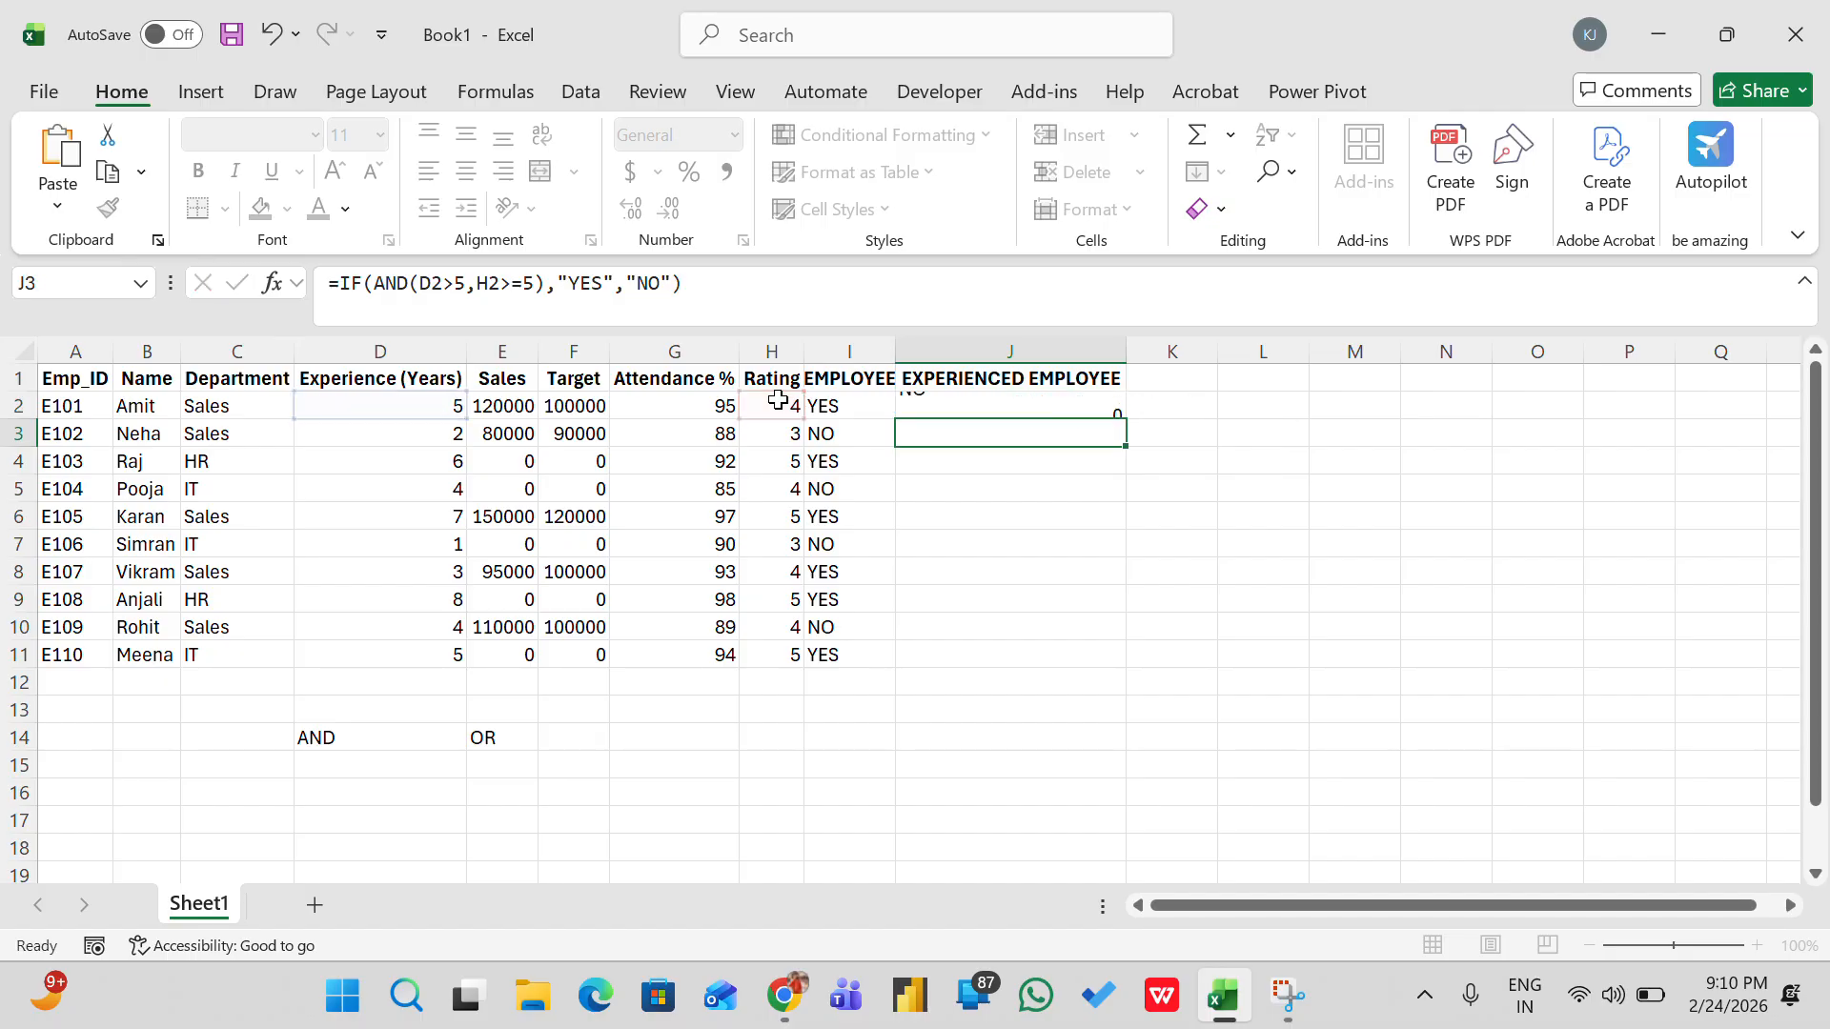
# Fill the formula from J2 down the EXPERIENCED EMPLOYEE column through row 11
pyautogui.click(407, 403)
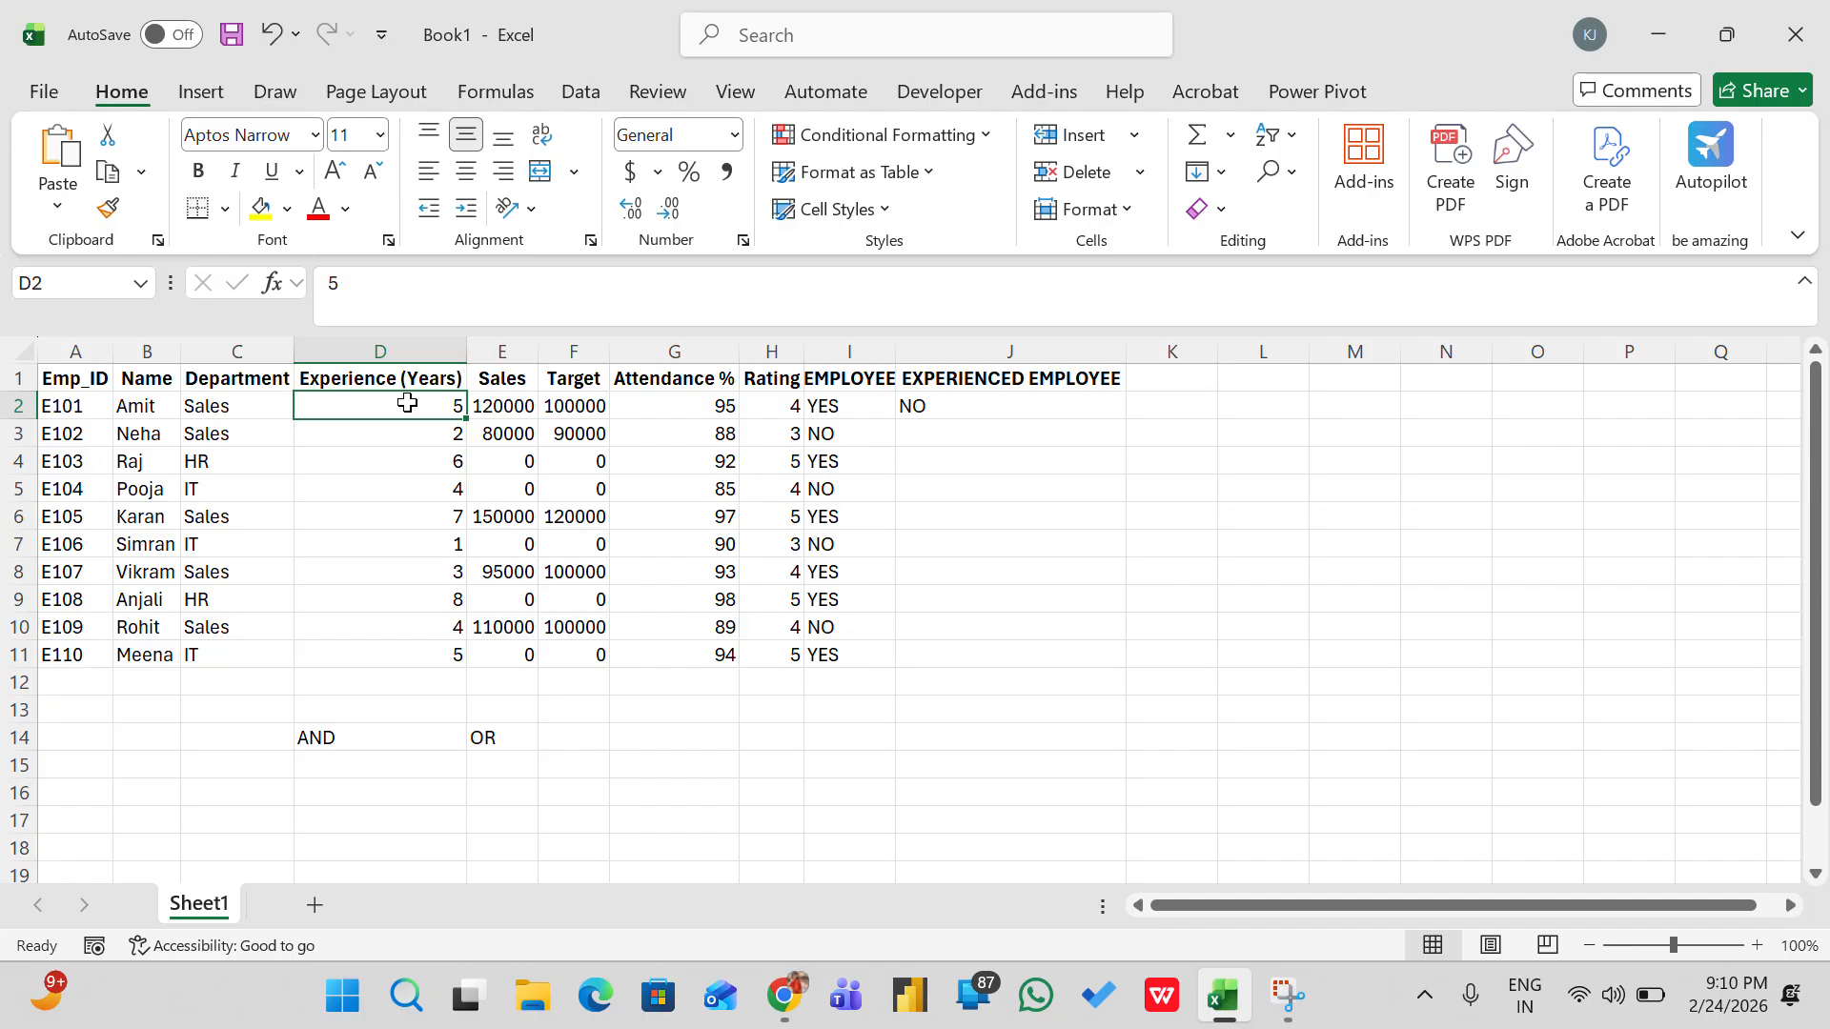
pyautogui.click(782, 401)
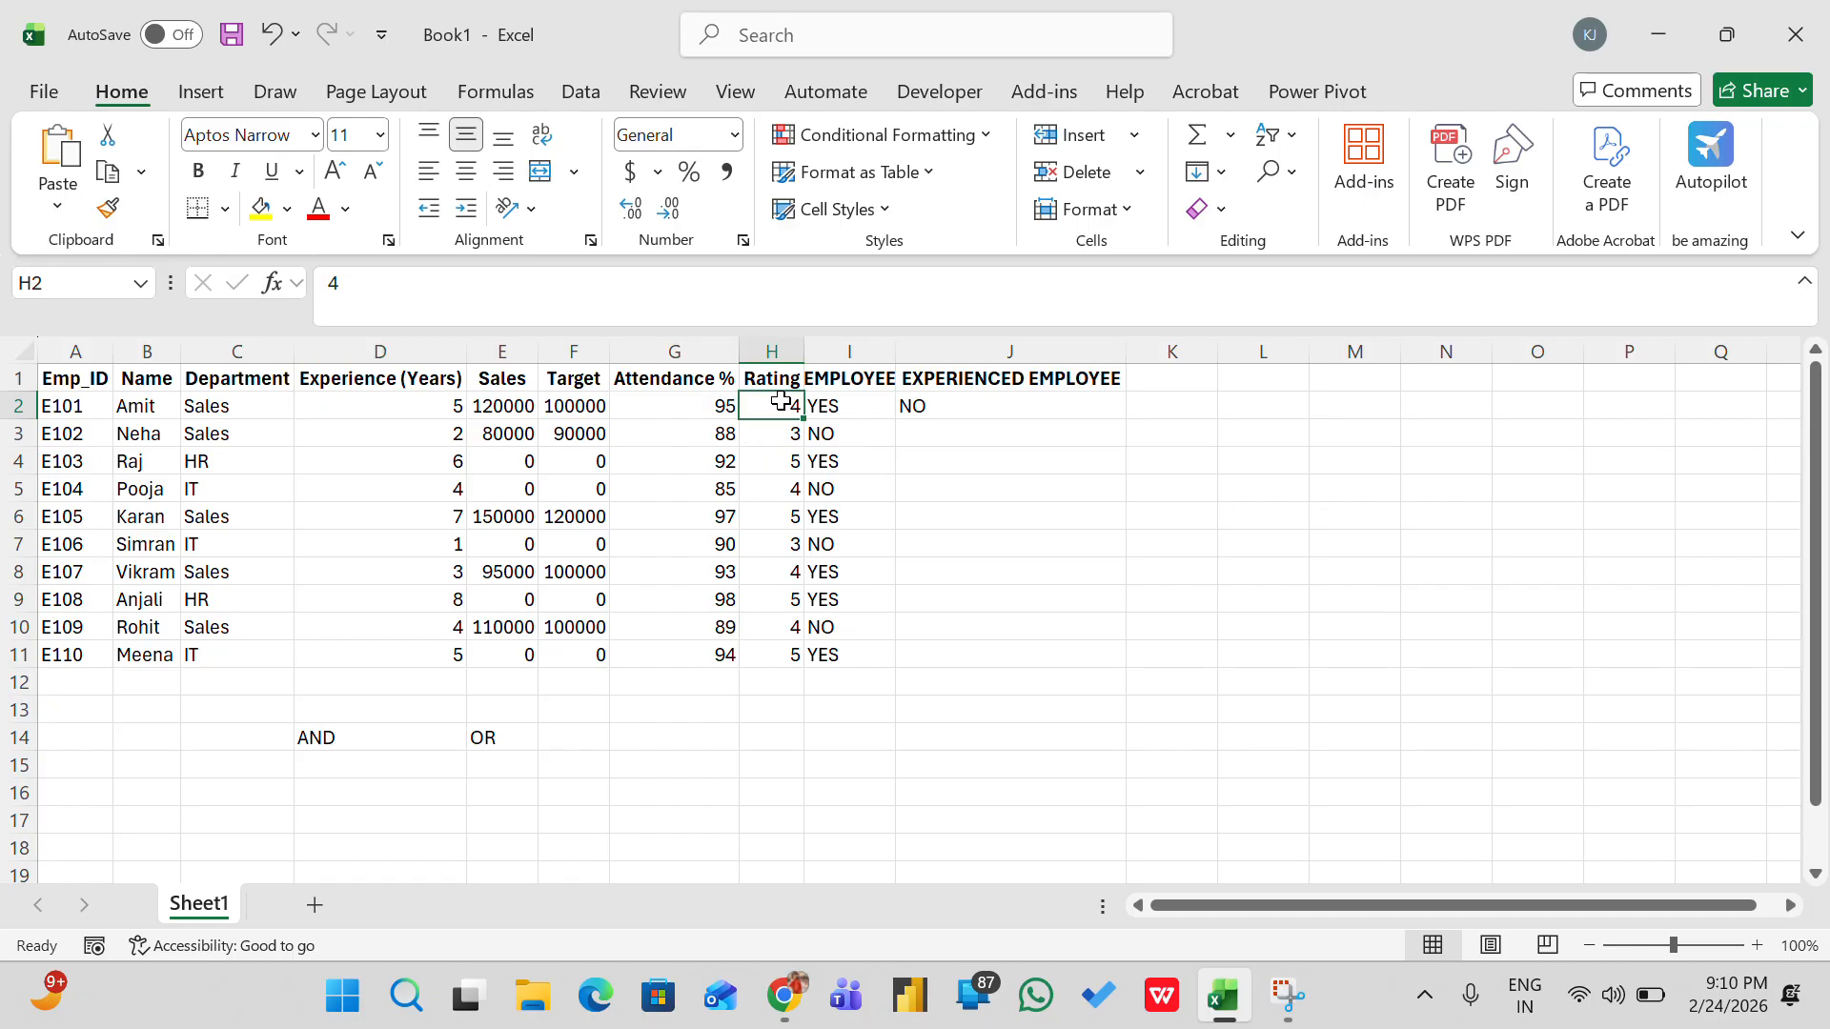
pyautogui.click(1014, 400)
pyautogui.doubleClick(1126, 419)
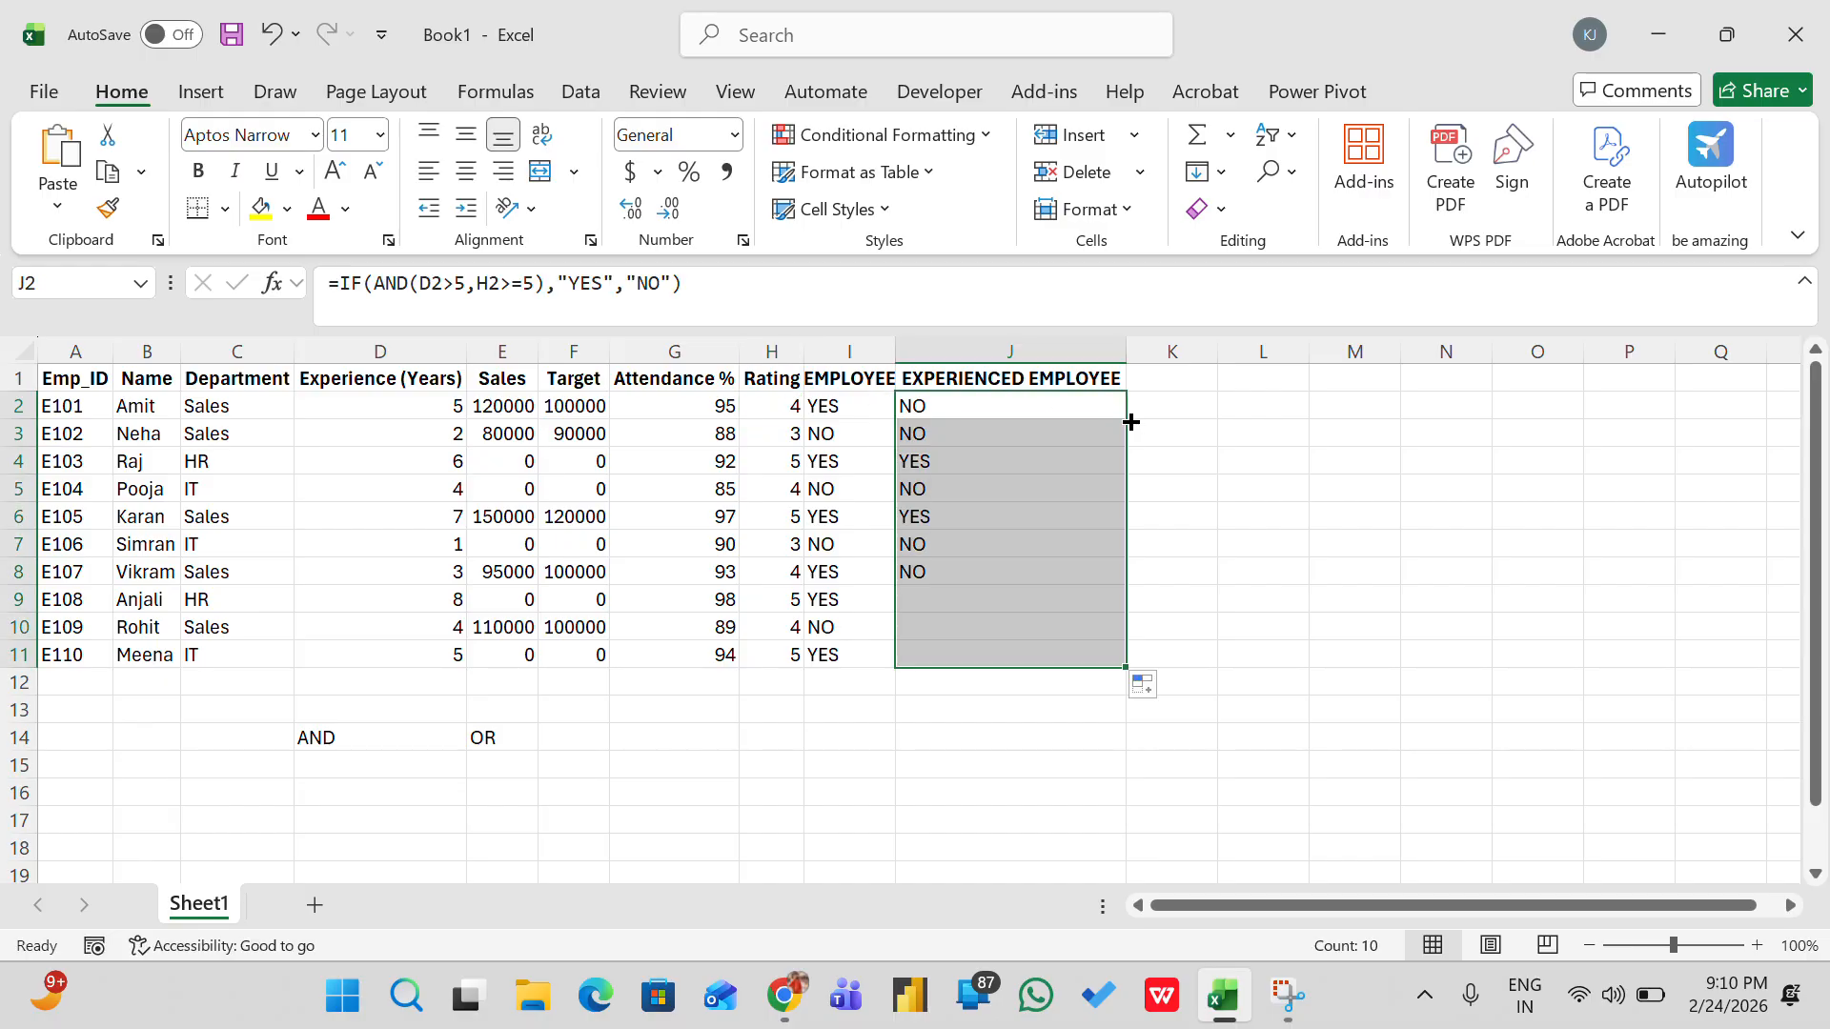
# Check the EXPERIENCED EMPLOYEE results in rows 3, 4, 6 and 9 against each employee's Experience (Years) and Rating
pyautogui.click(461, 437)
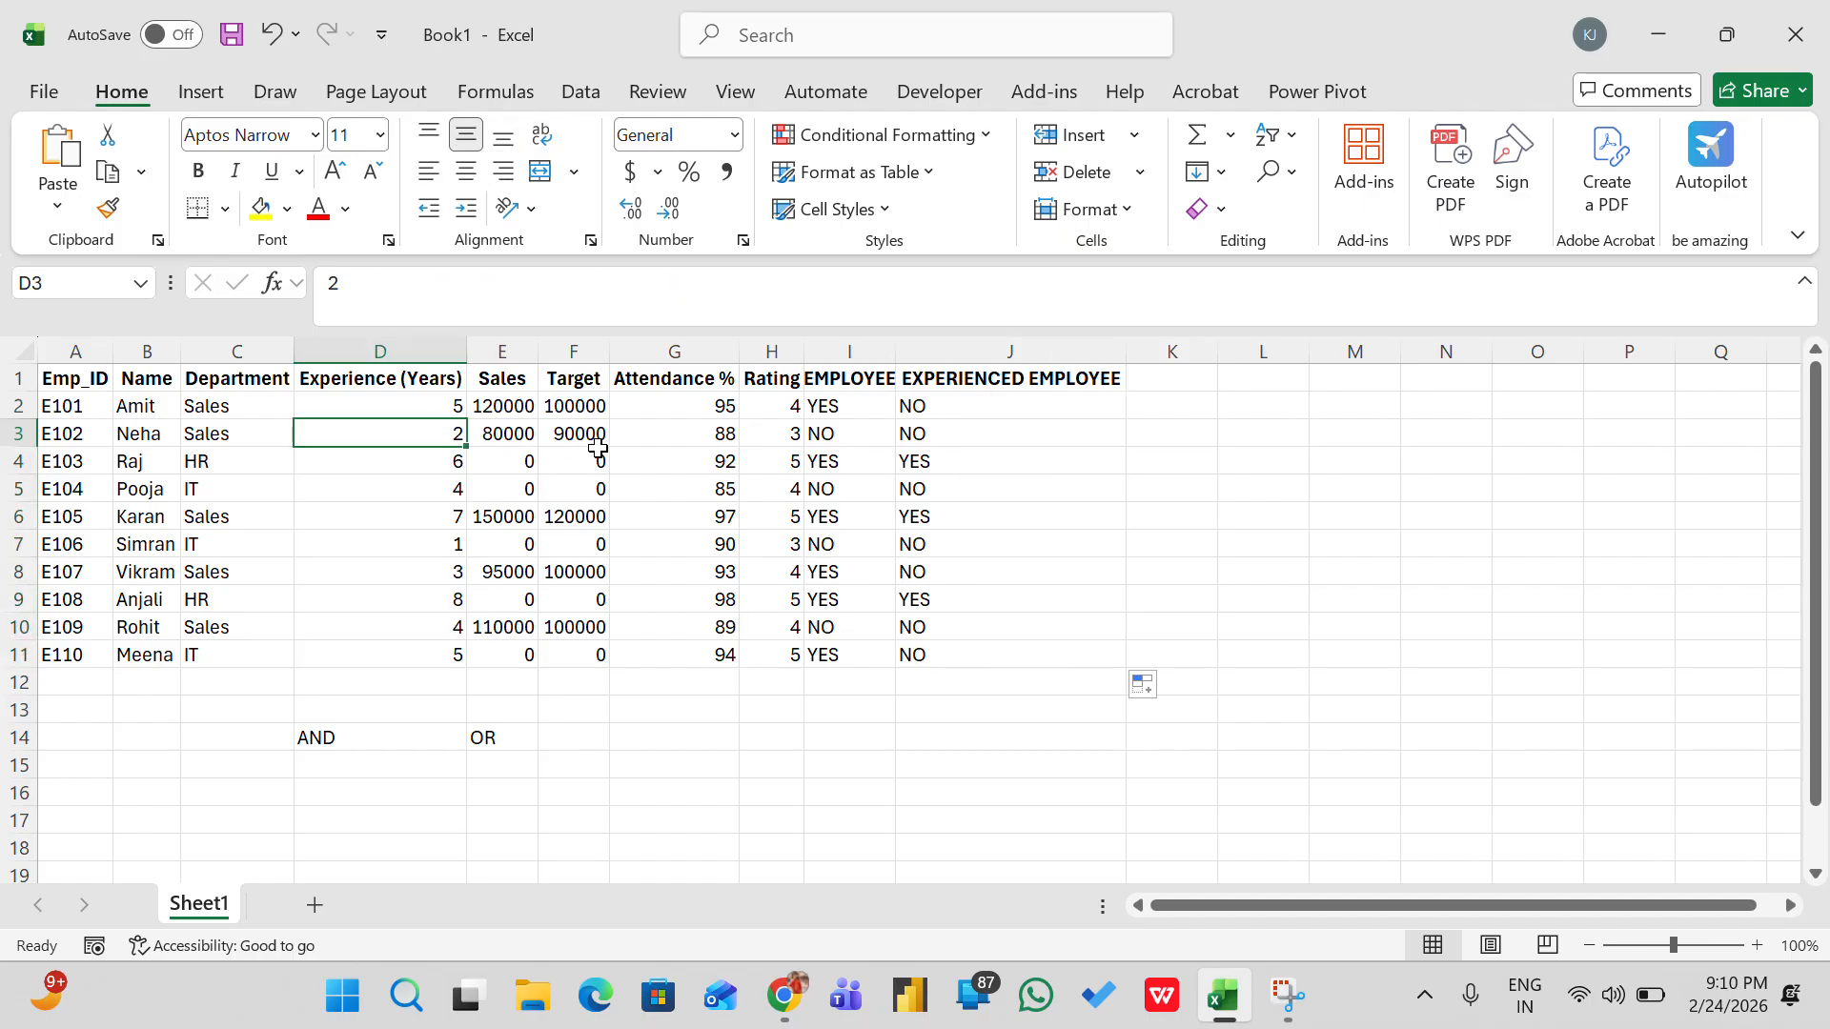
pyautogui.click(780, 441)
pyautogui.press('Right')
pyautogui.press('Right')
pyautogui.press('Down')
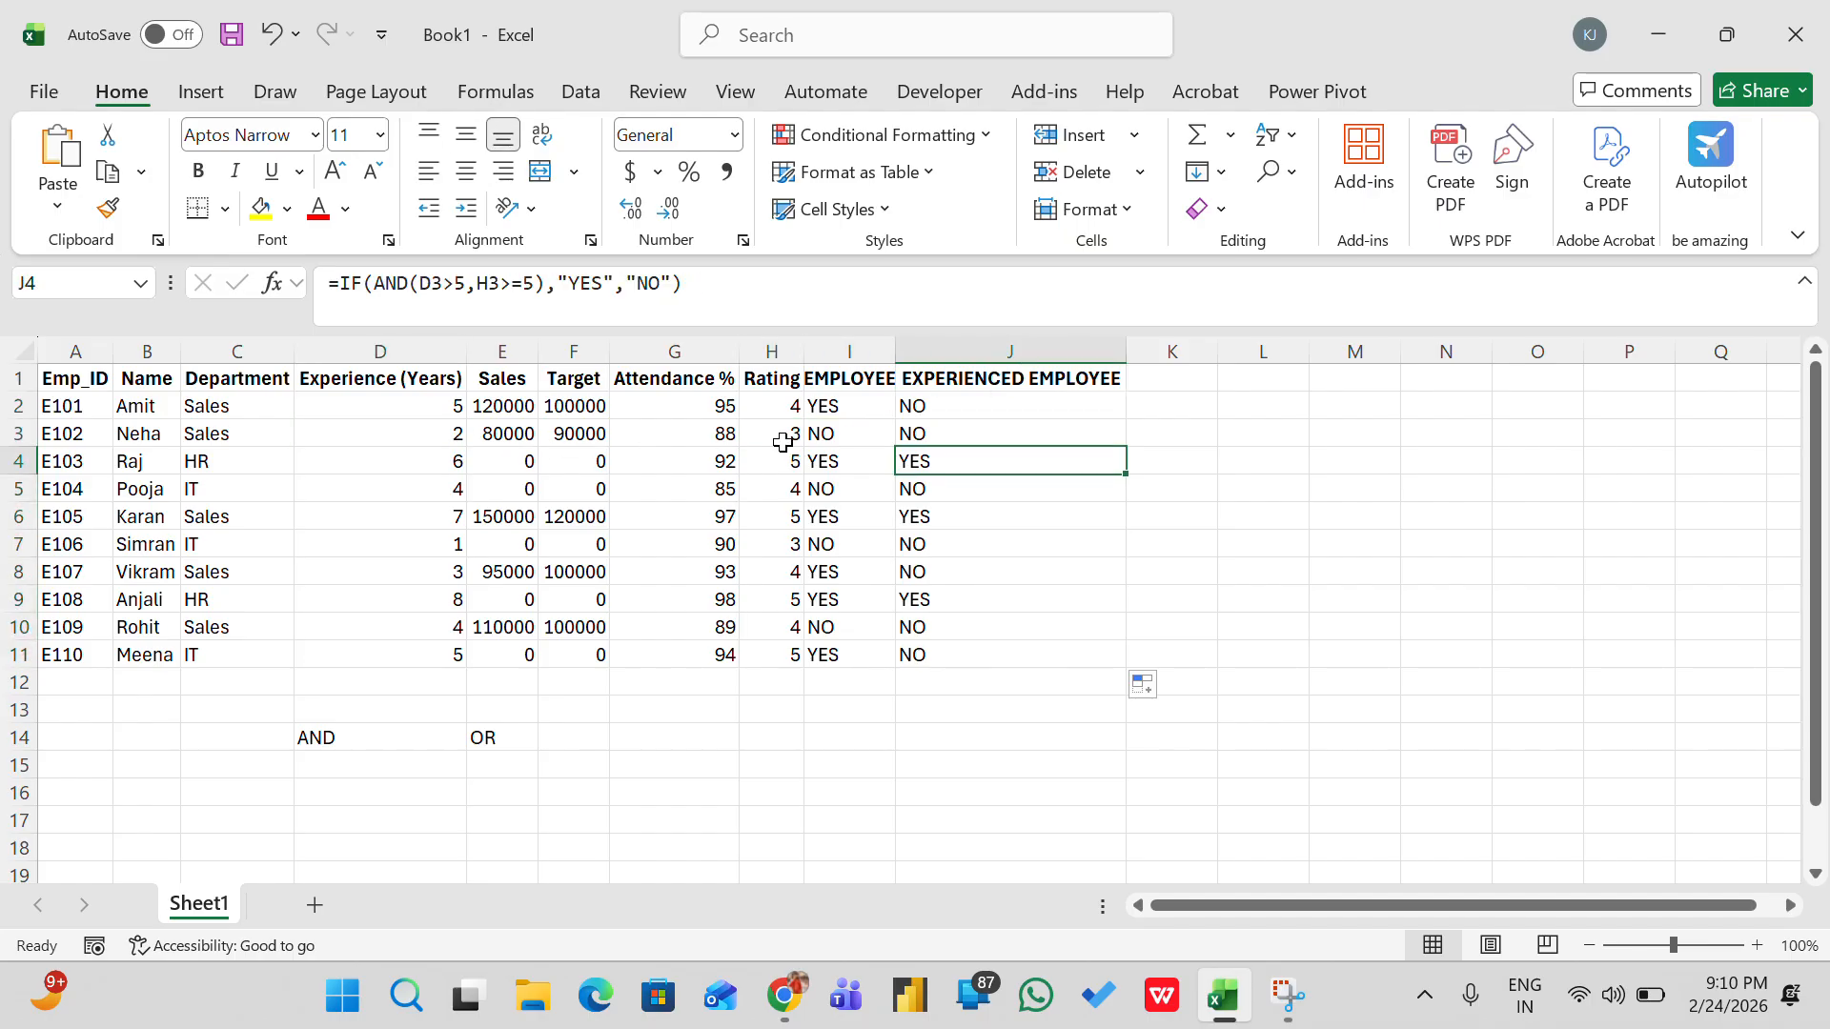
pyautogui.click(387, 460)
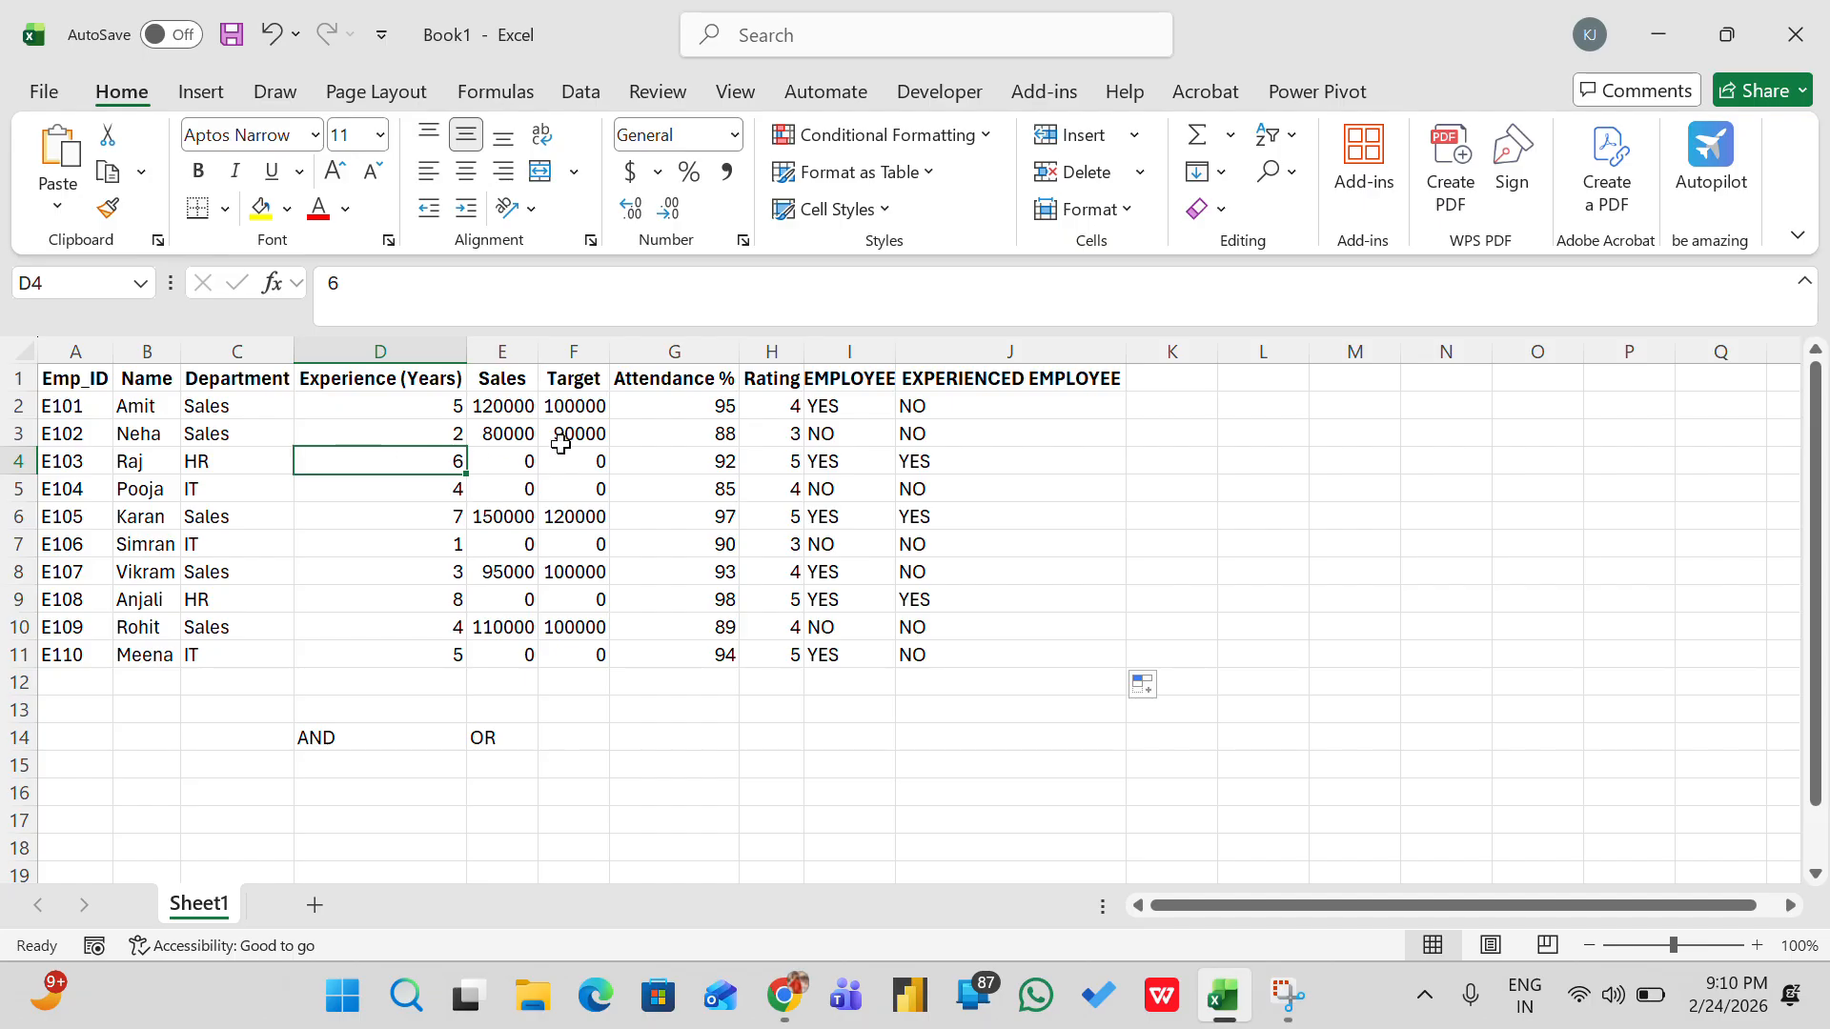
pyautogui.click(790, 461)
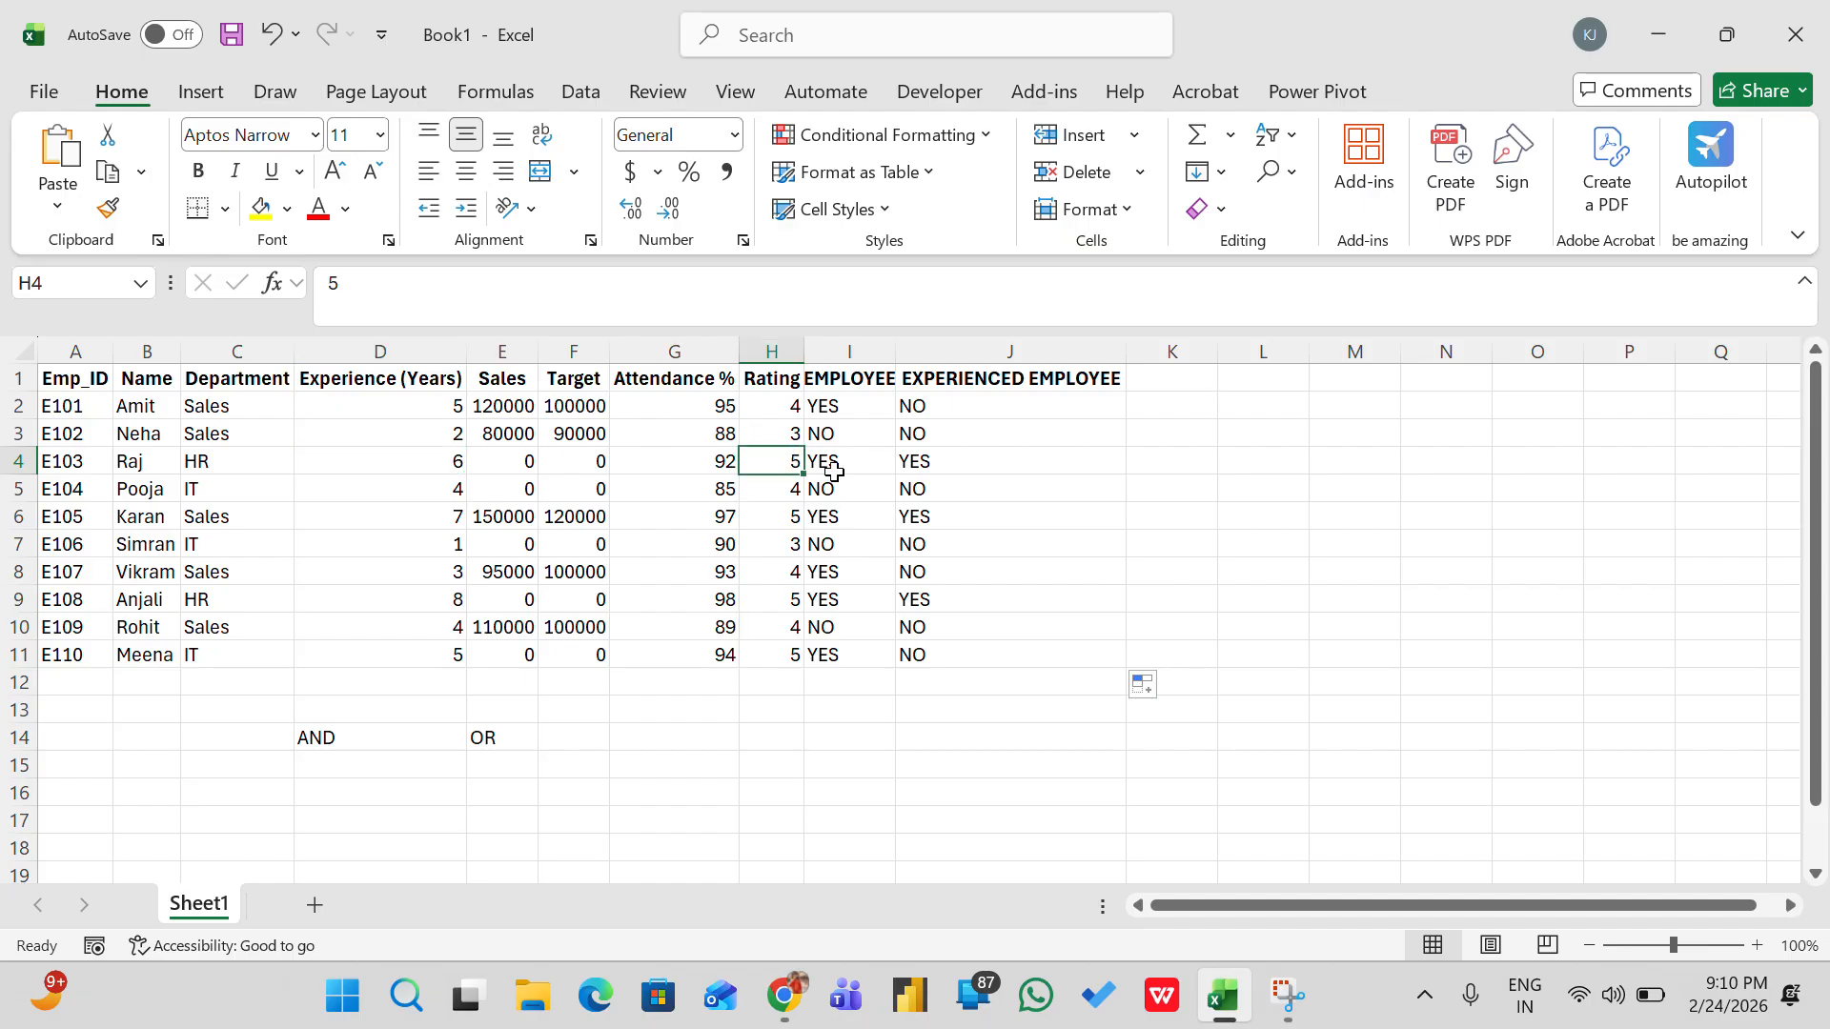
pyautogui.click(781, 514)
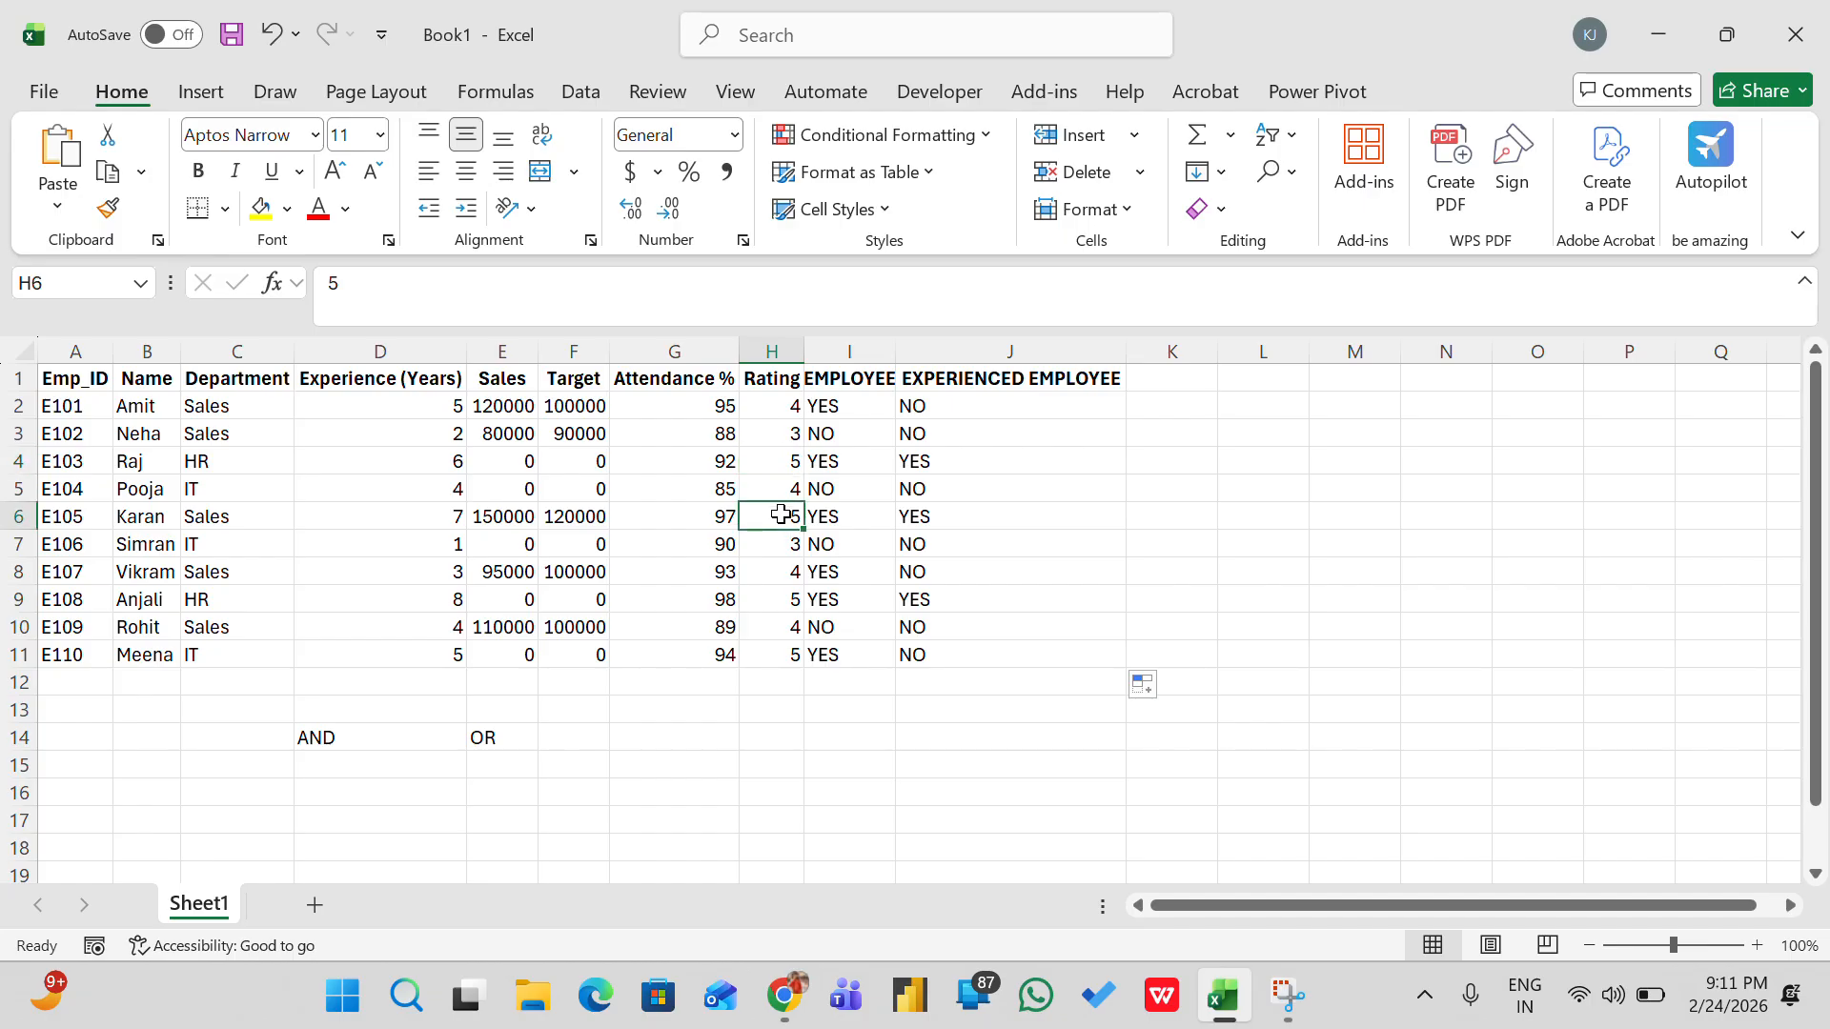
pyautogui.click(445, 523)
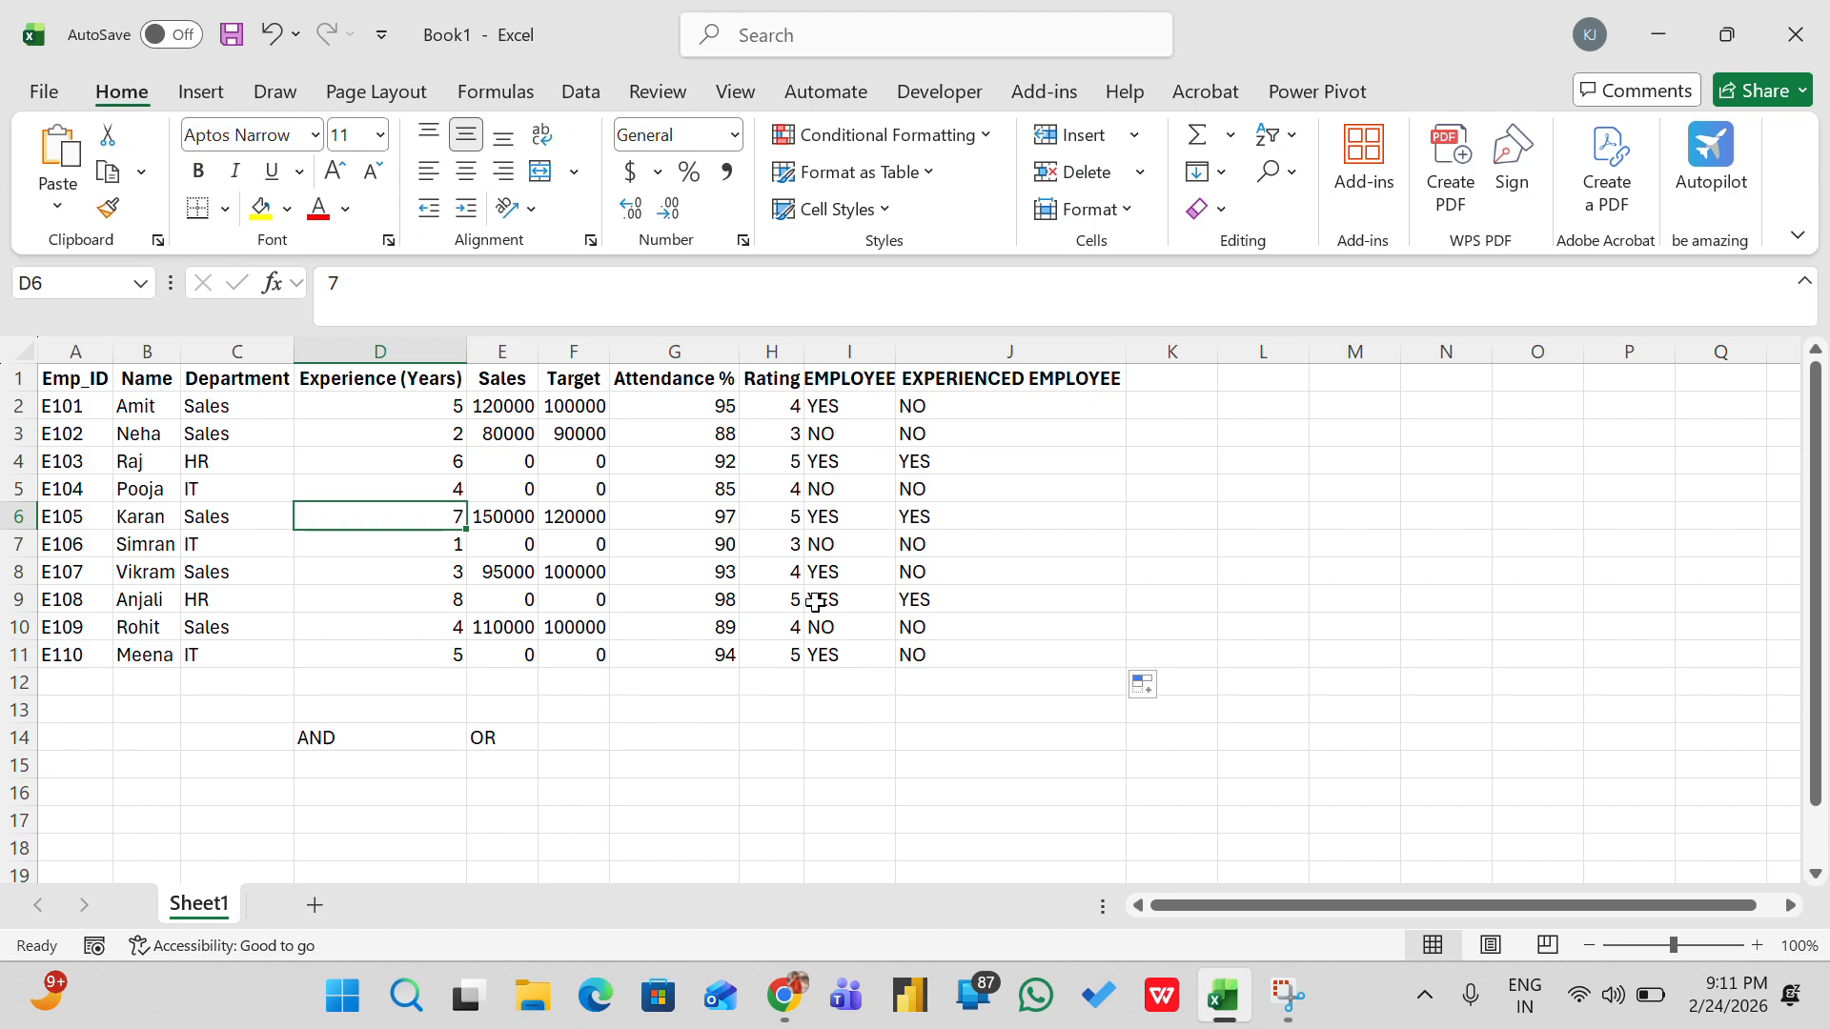
pyautogui.click(770, 602)
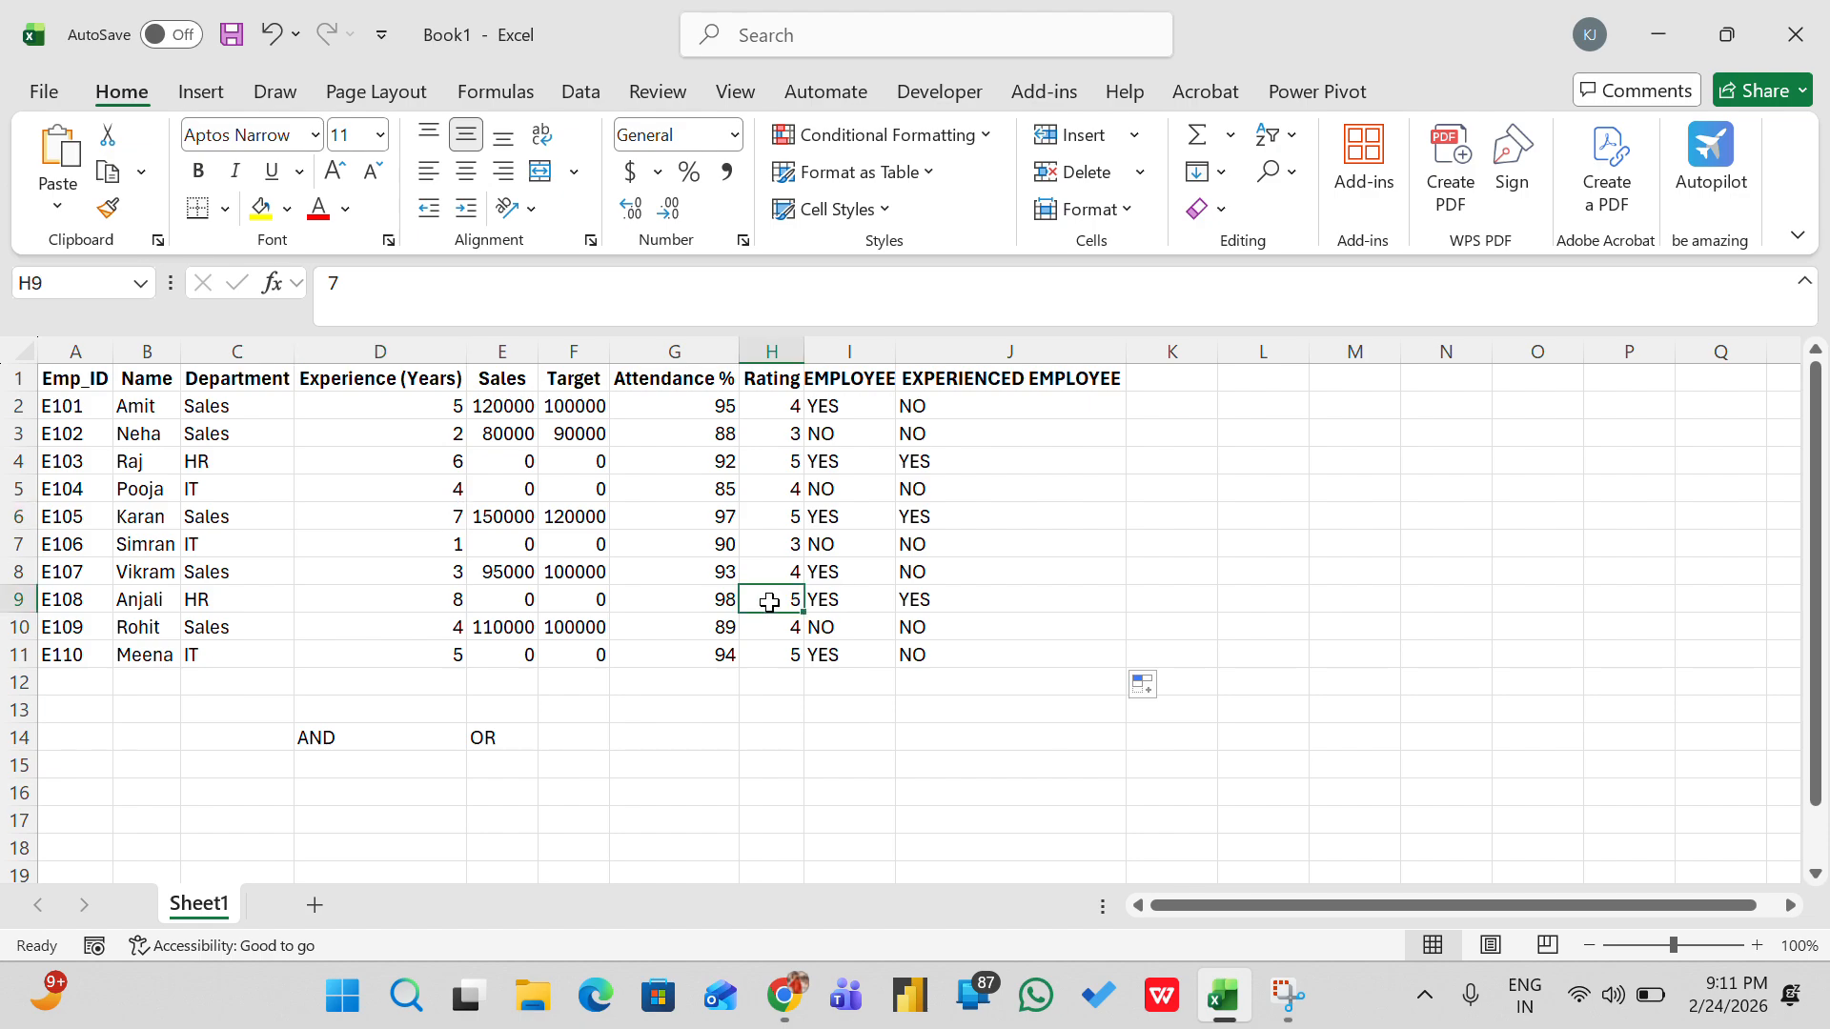
pyautogui.click(443, 597)
# Change the experience test in cell J11 to D11>=5, giving =IF(AND(D11>=5,H11>=5),"YES","NO")
pyautogui.click(424, 653)
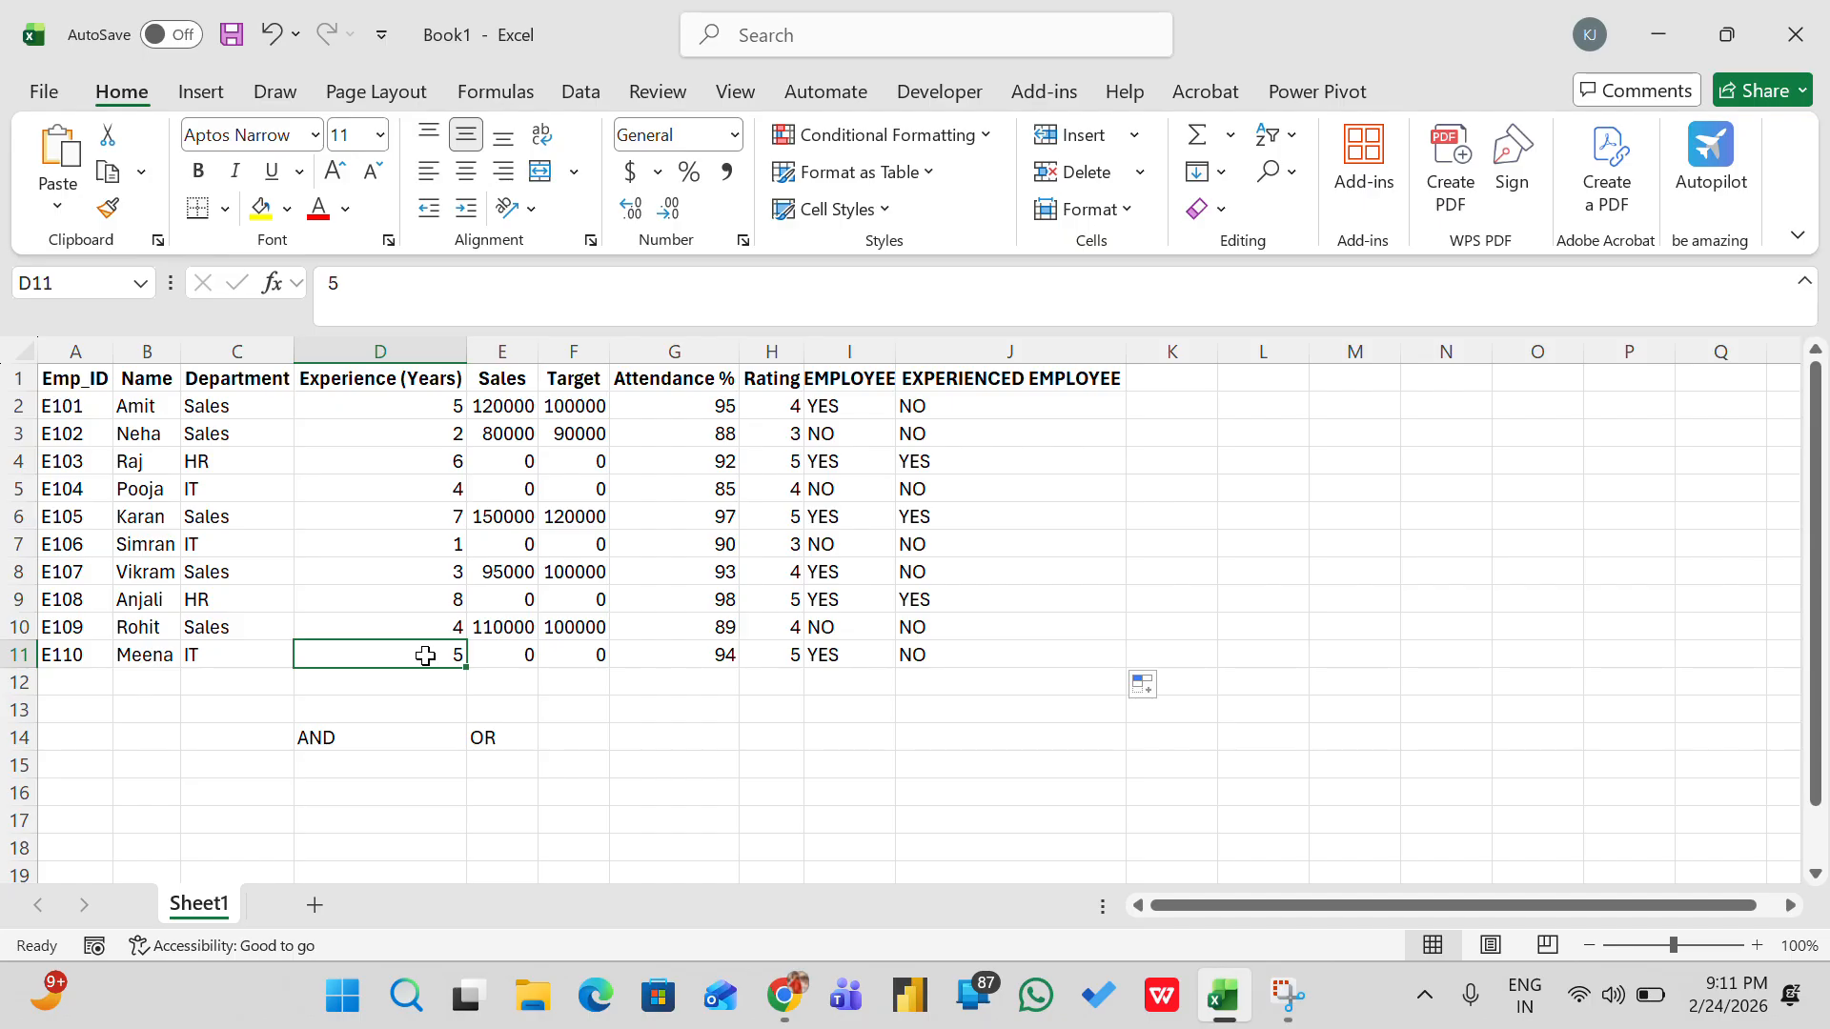
pyautogui.press('Right')
pyautogui.press('Right')
pyautogui.press('Right')
pyautogui.press('Right')
pyautogui.press('Right')
pyautogui.press('Right')
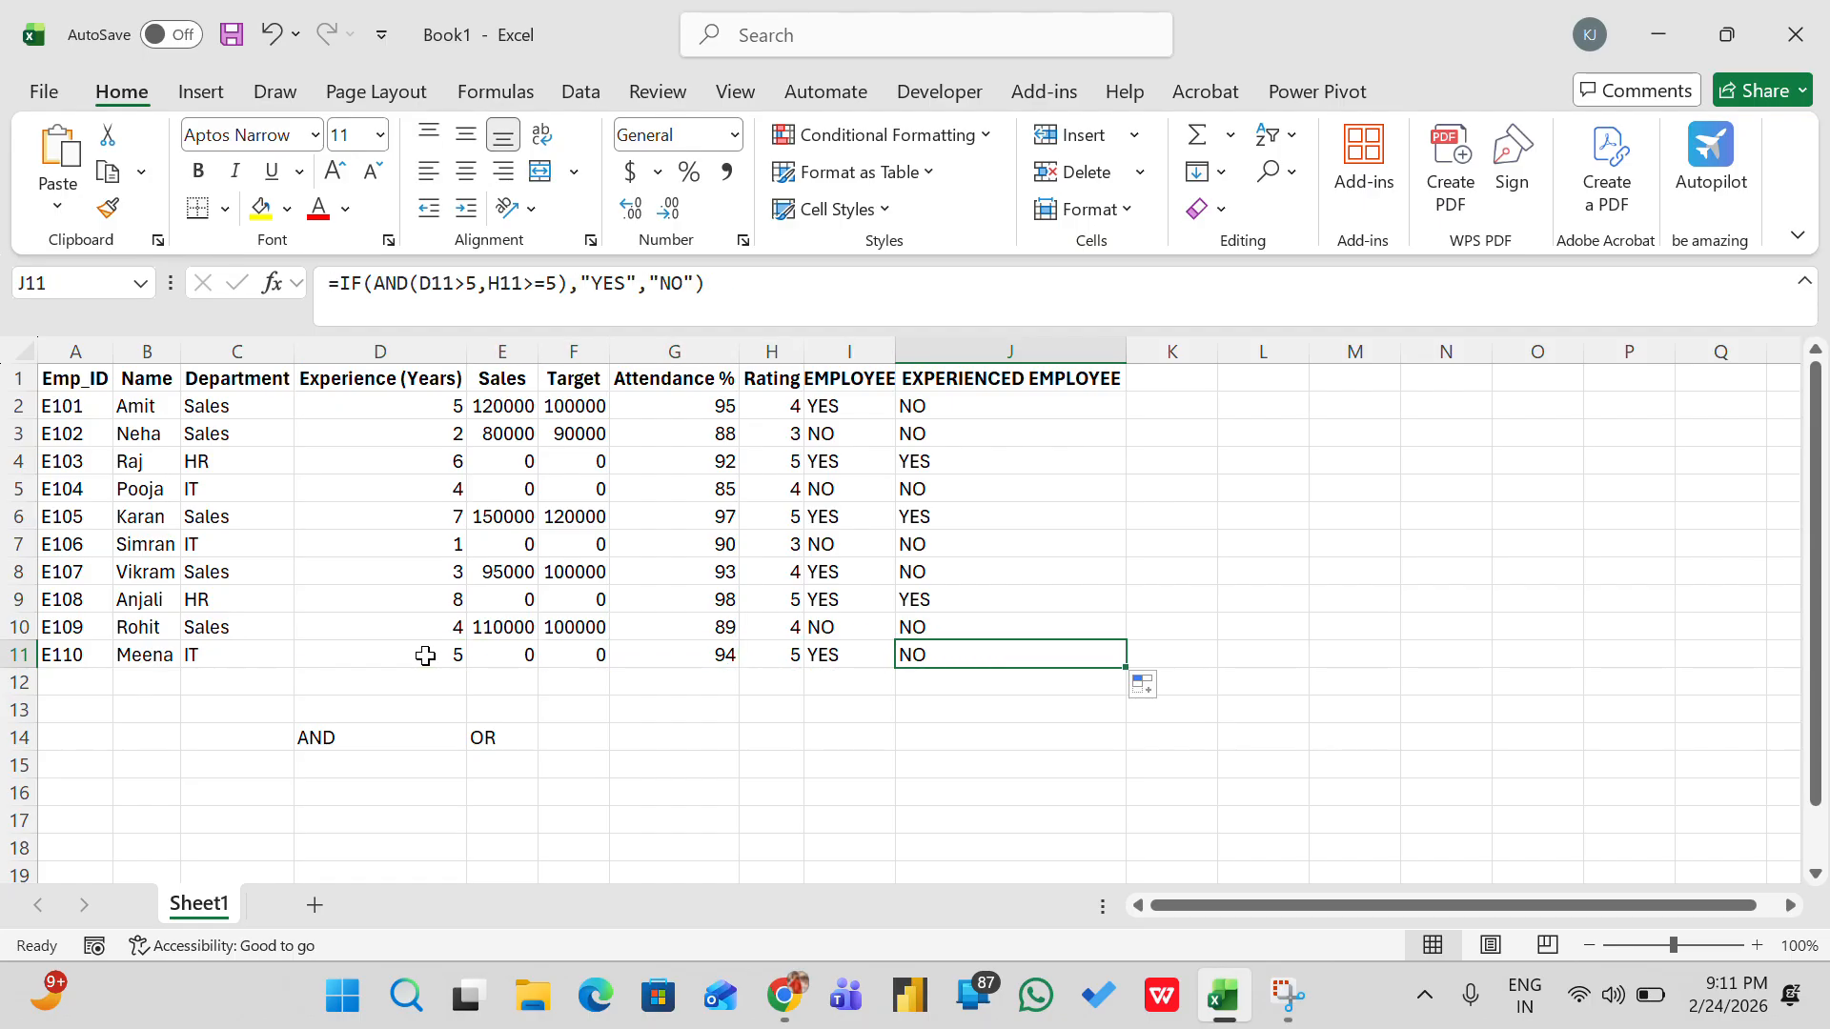
pyautogui.press('F2')
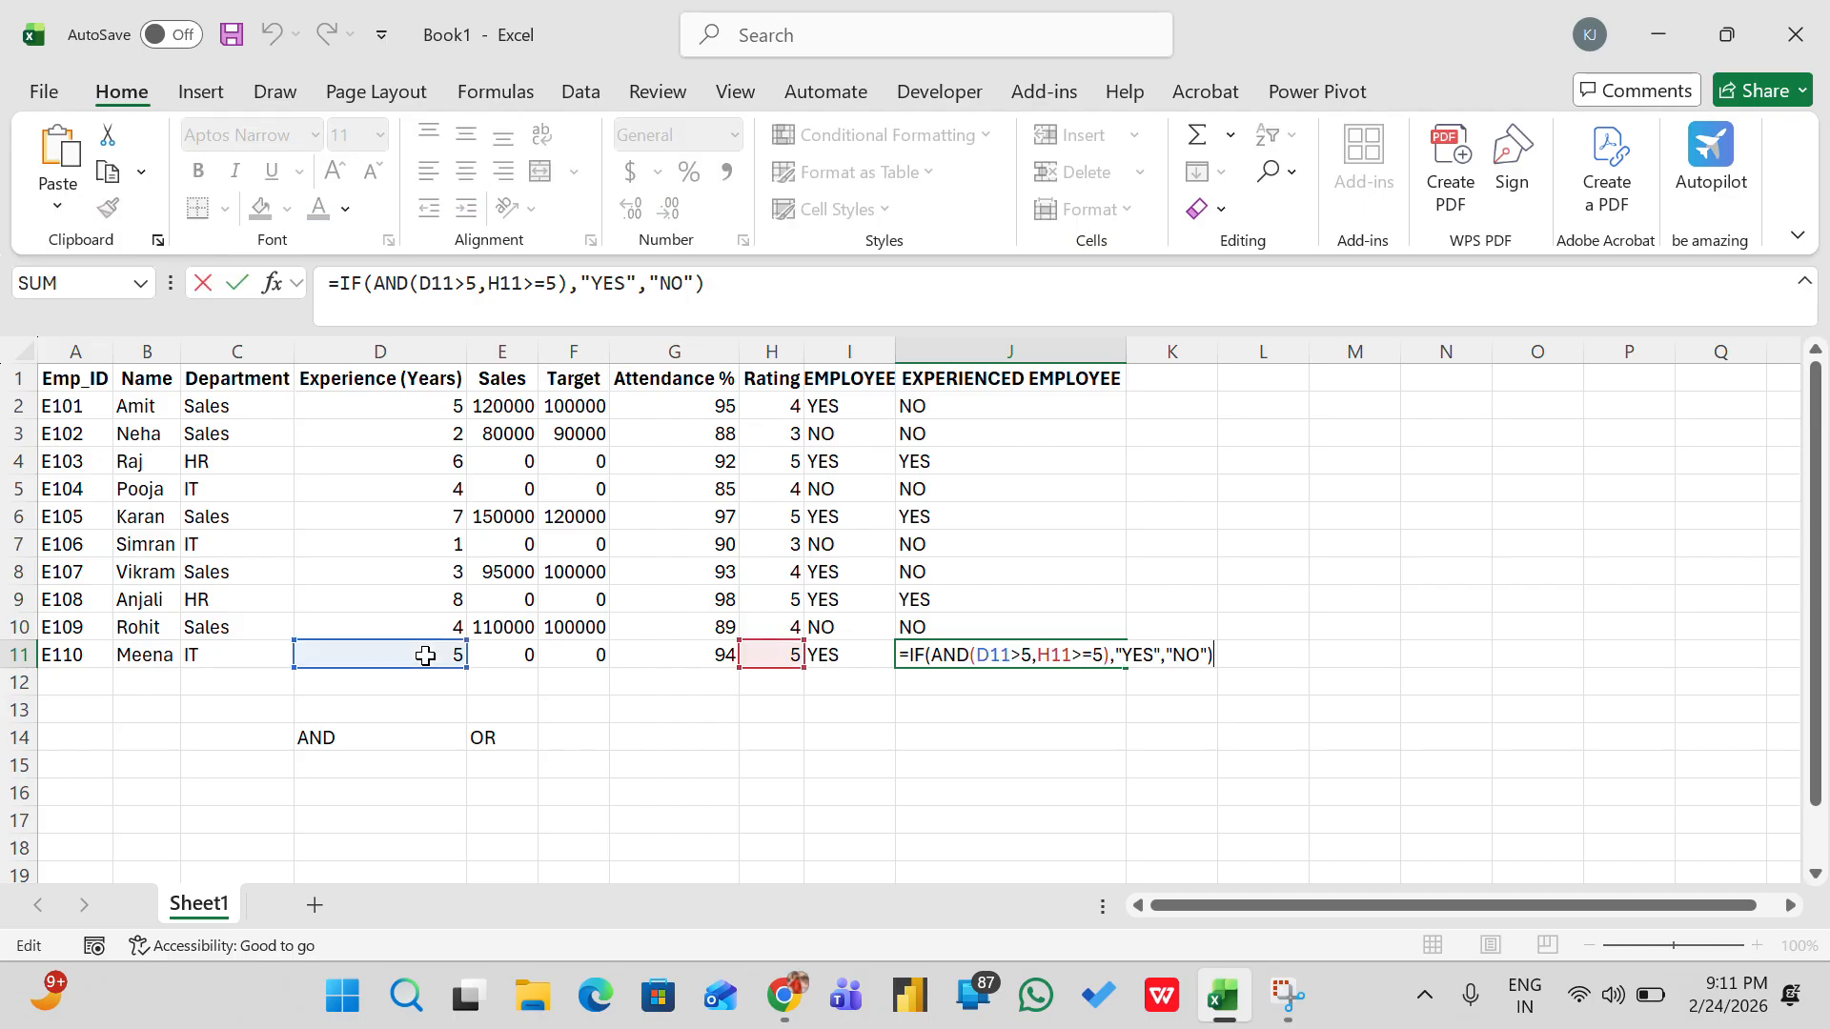
pyautogui.click(1025, 655)
pyautogui.write('=')
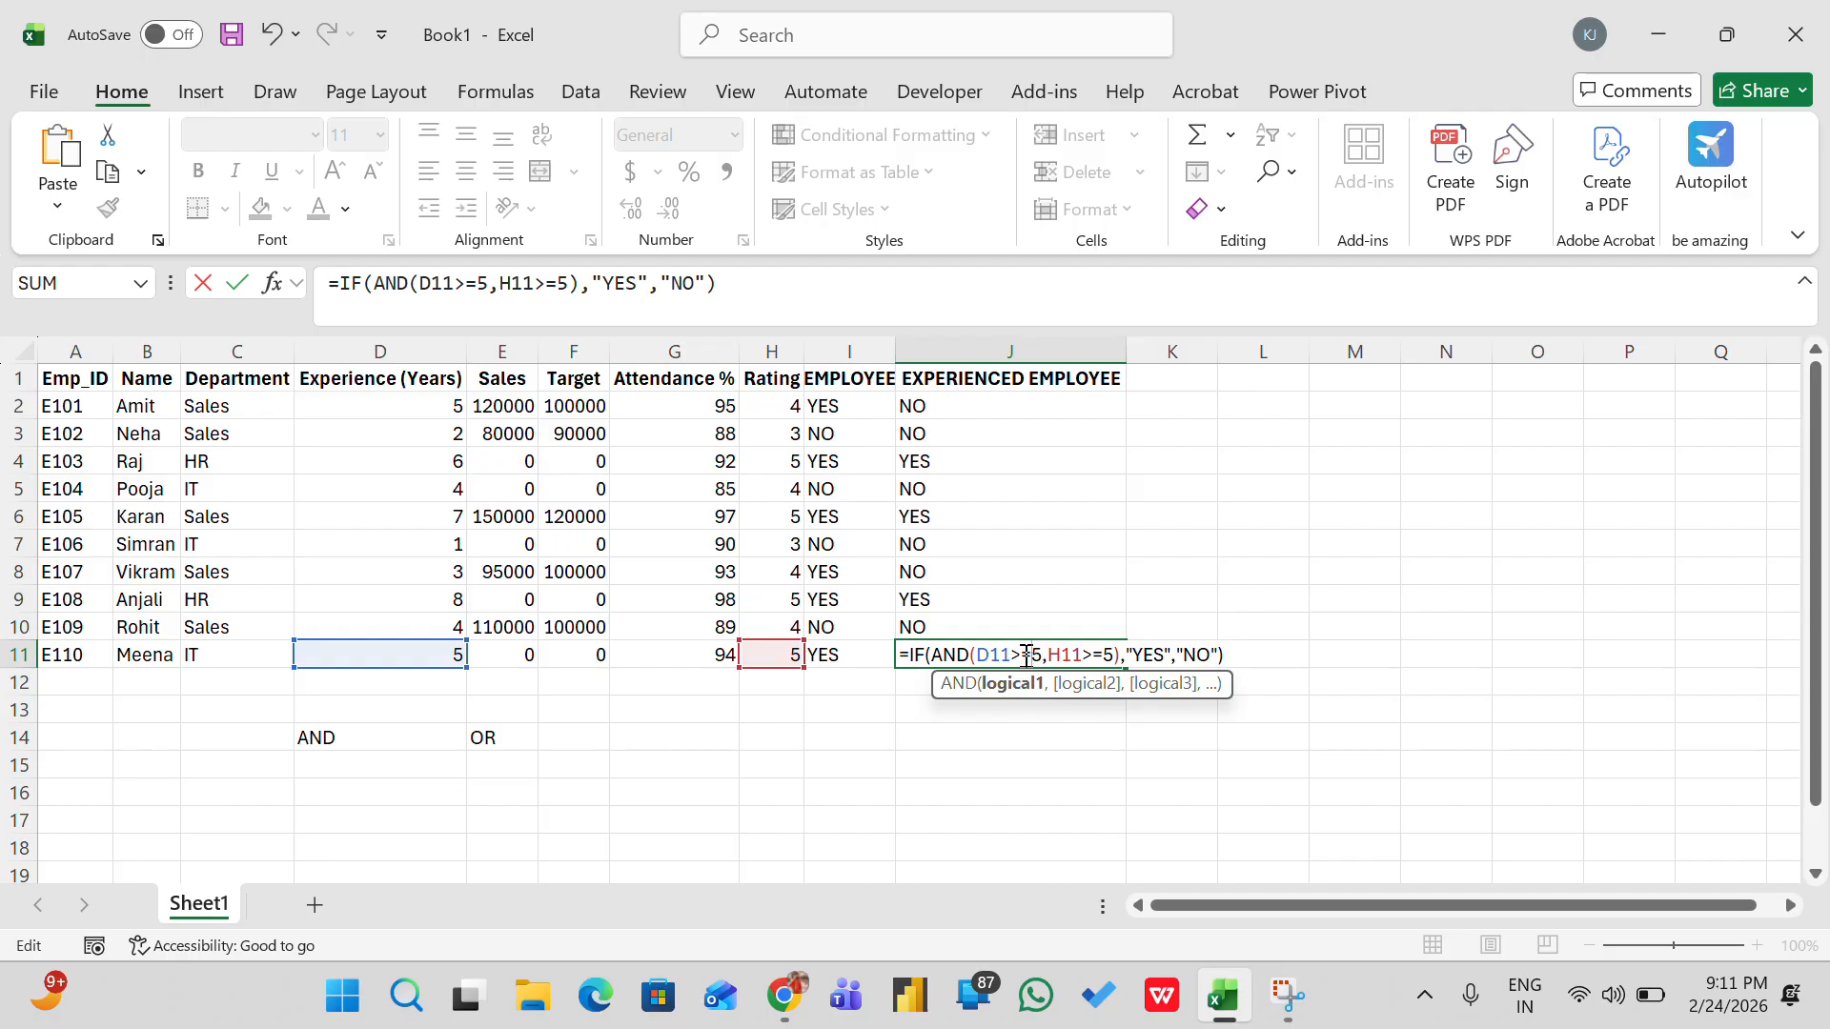
pyautogui.press('Return')
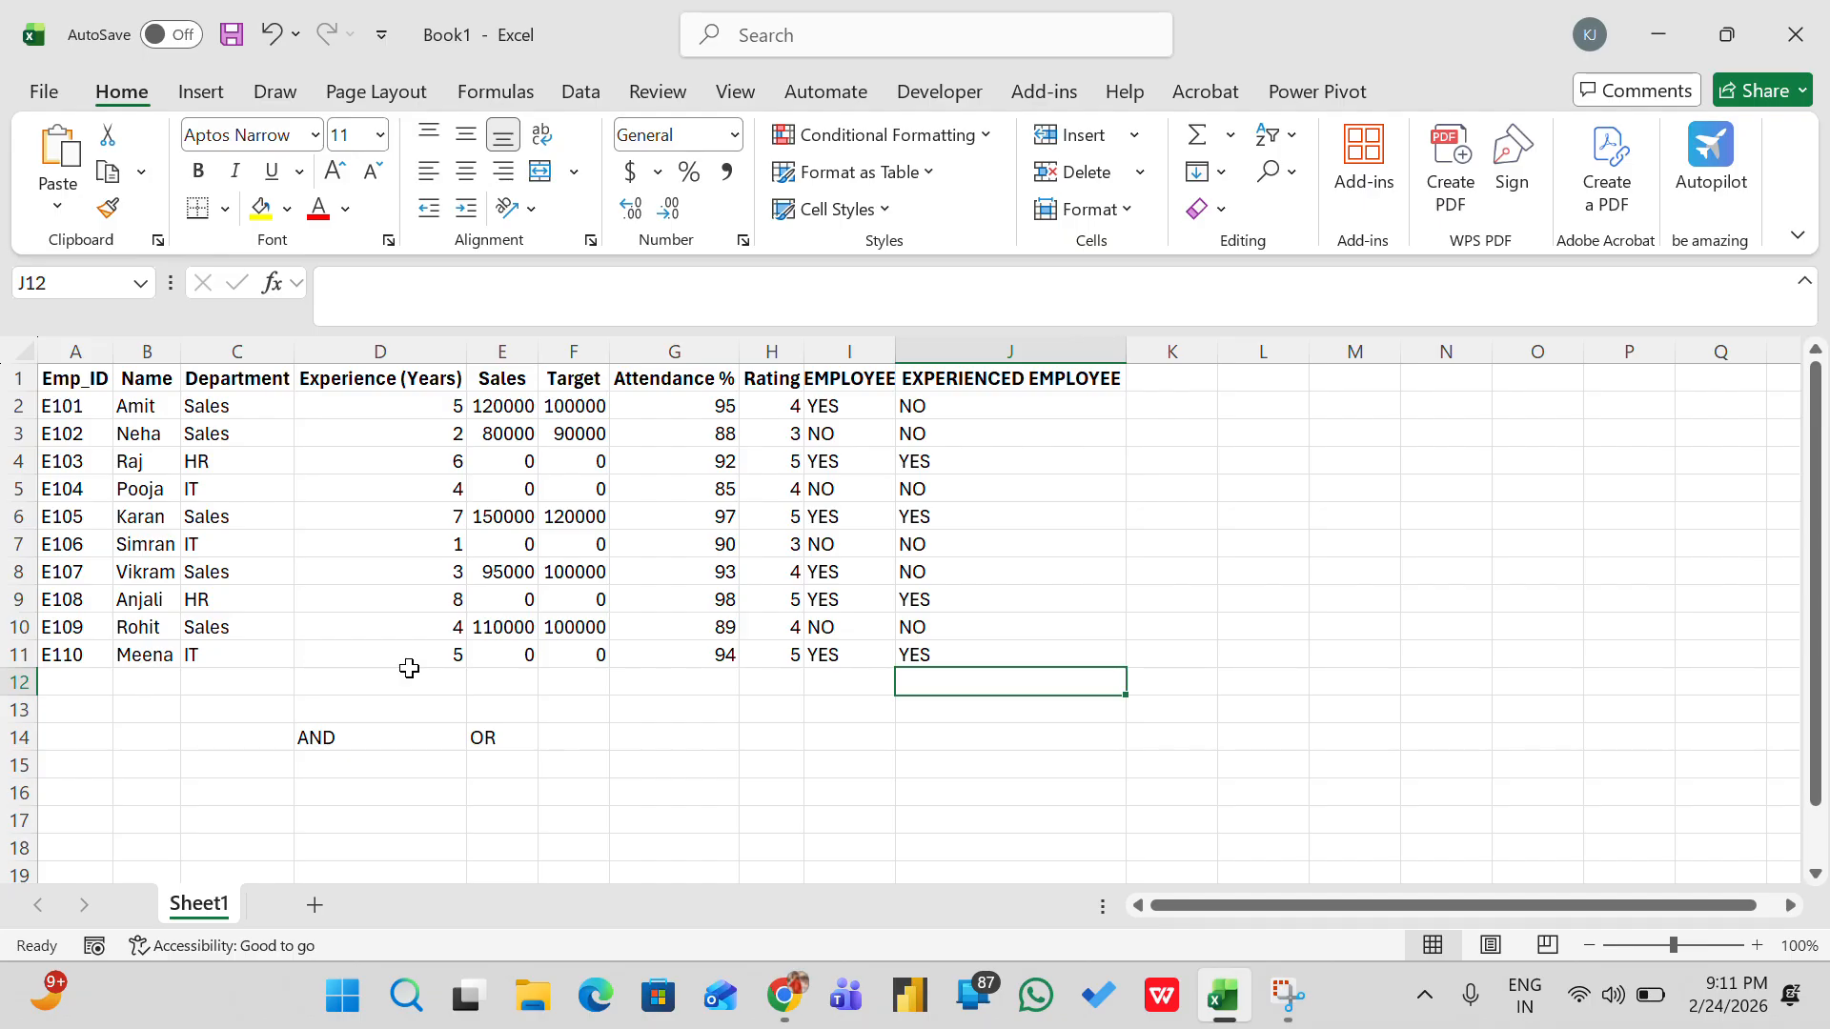
# Restore the experience test in cell J11 to D11>5 by removing the equals sign
pyautogui.click(981, 648)
pyautogui.doubleClick(981, 648)
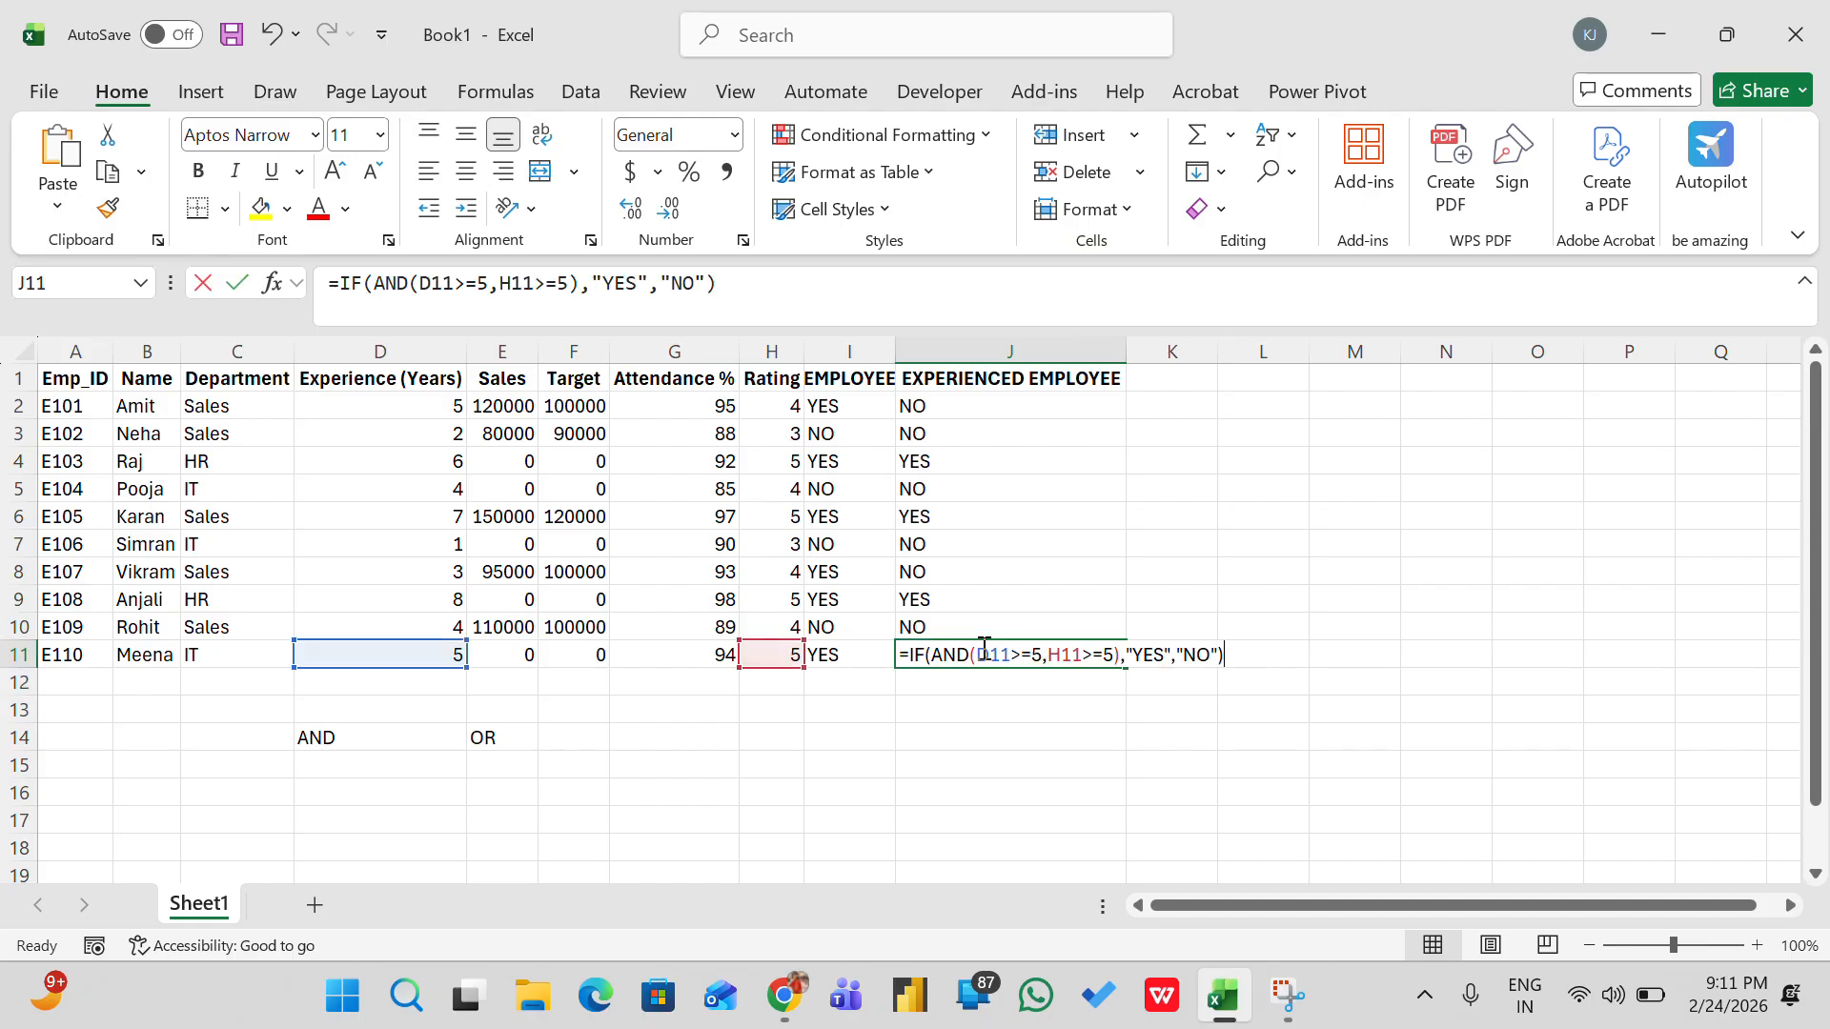
pyautogui.click(1036, 656)
pyautogui.press('BackSpace')
pyautogui.press('Return')
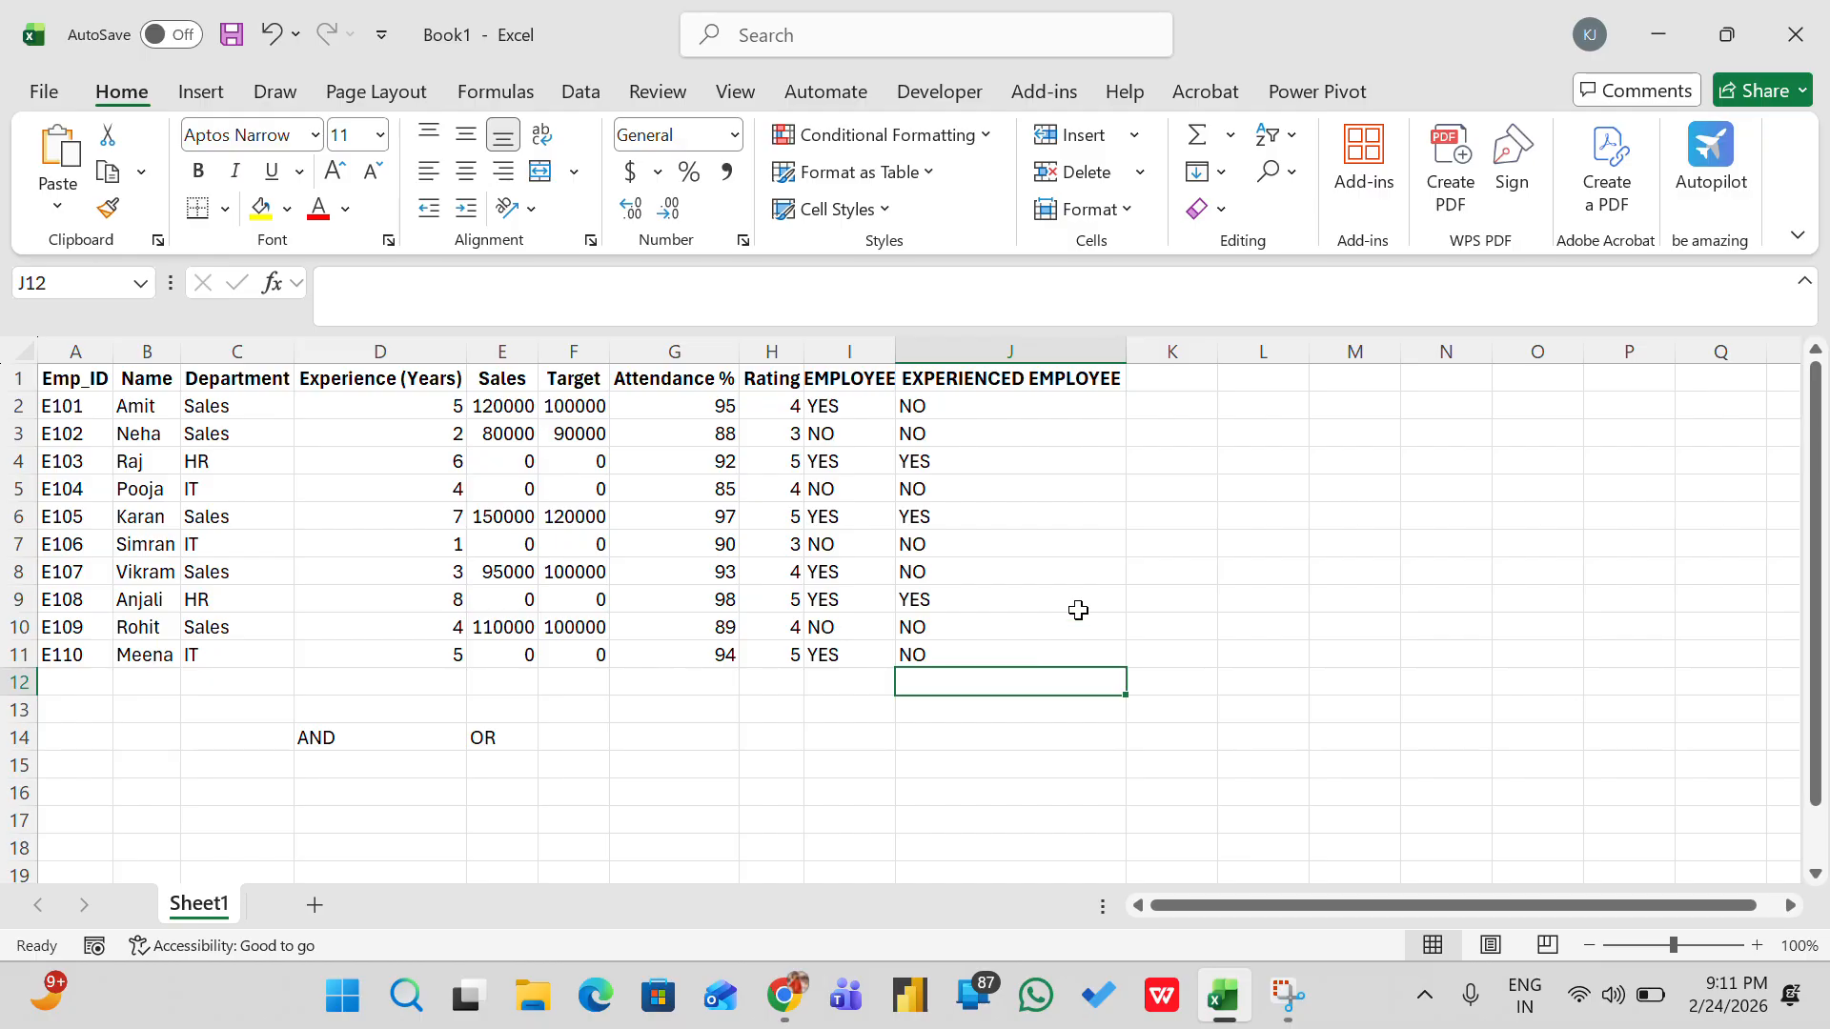
# Add the column header SALES EPOYEE in cell K1 and widen column K to fit it
pyautogui.click(1175, 384)
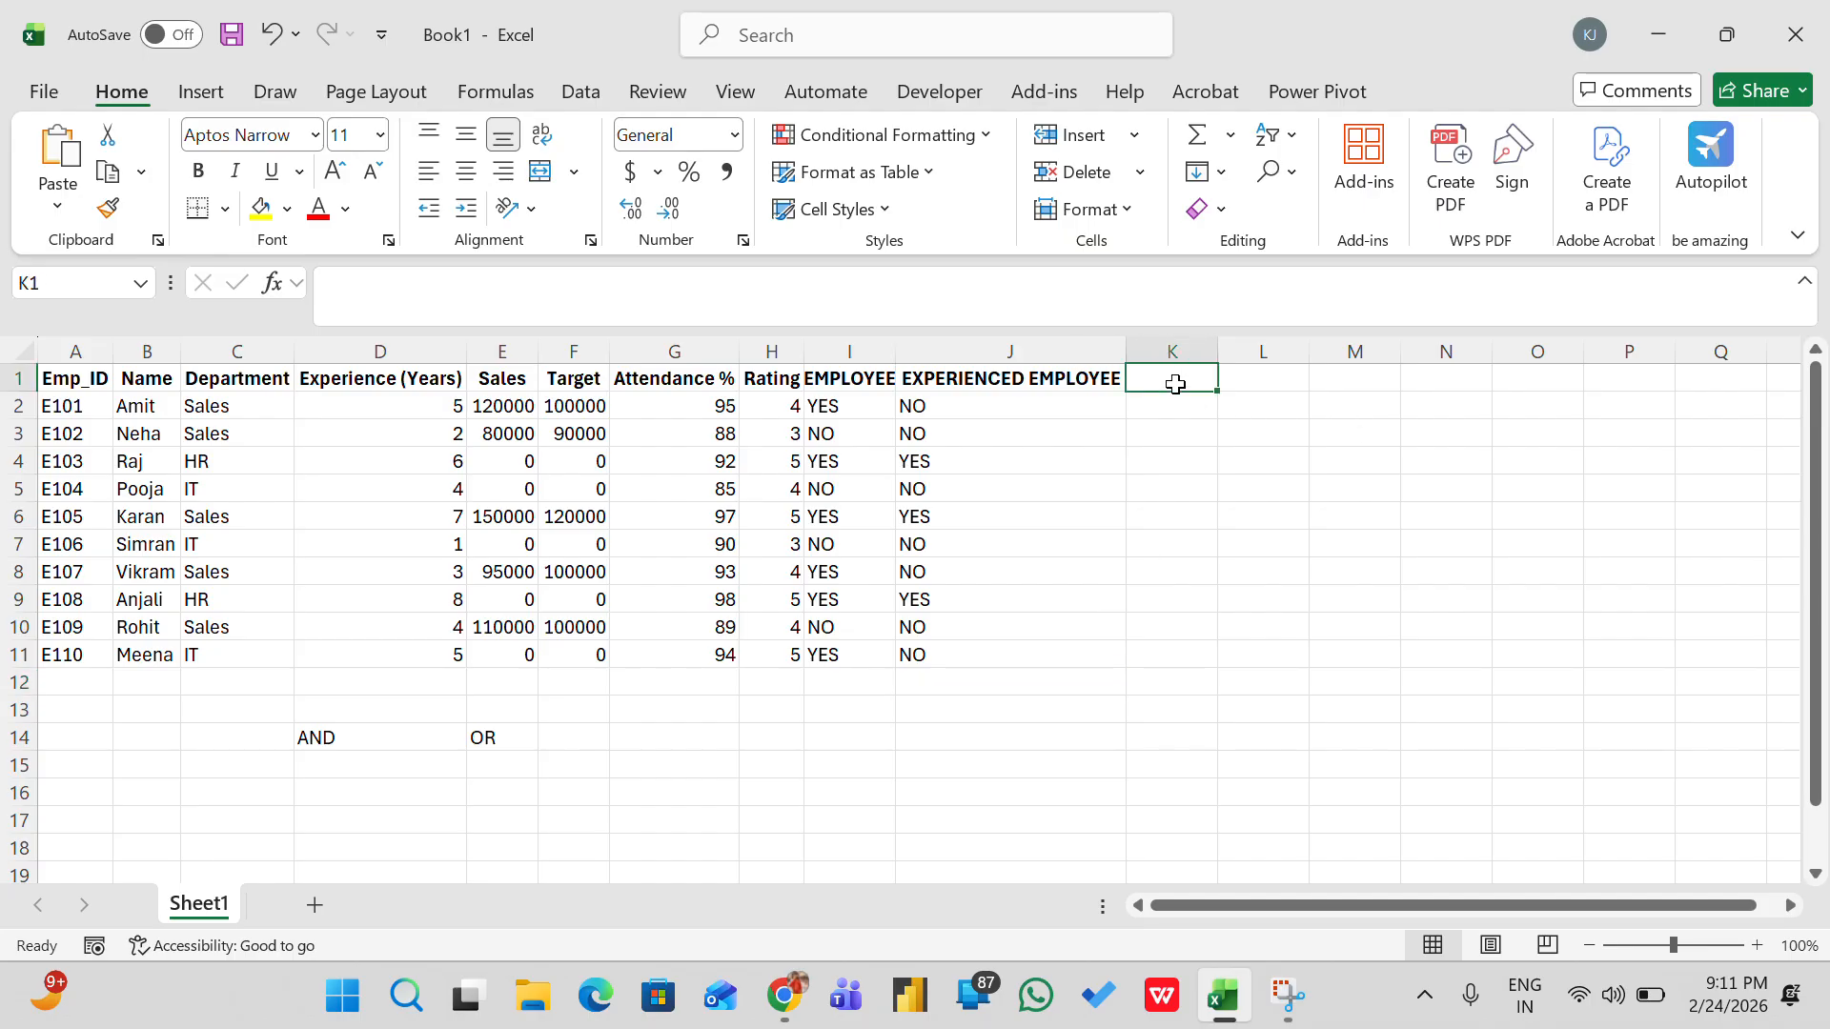
pyautogui.write('SALES')
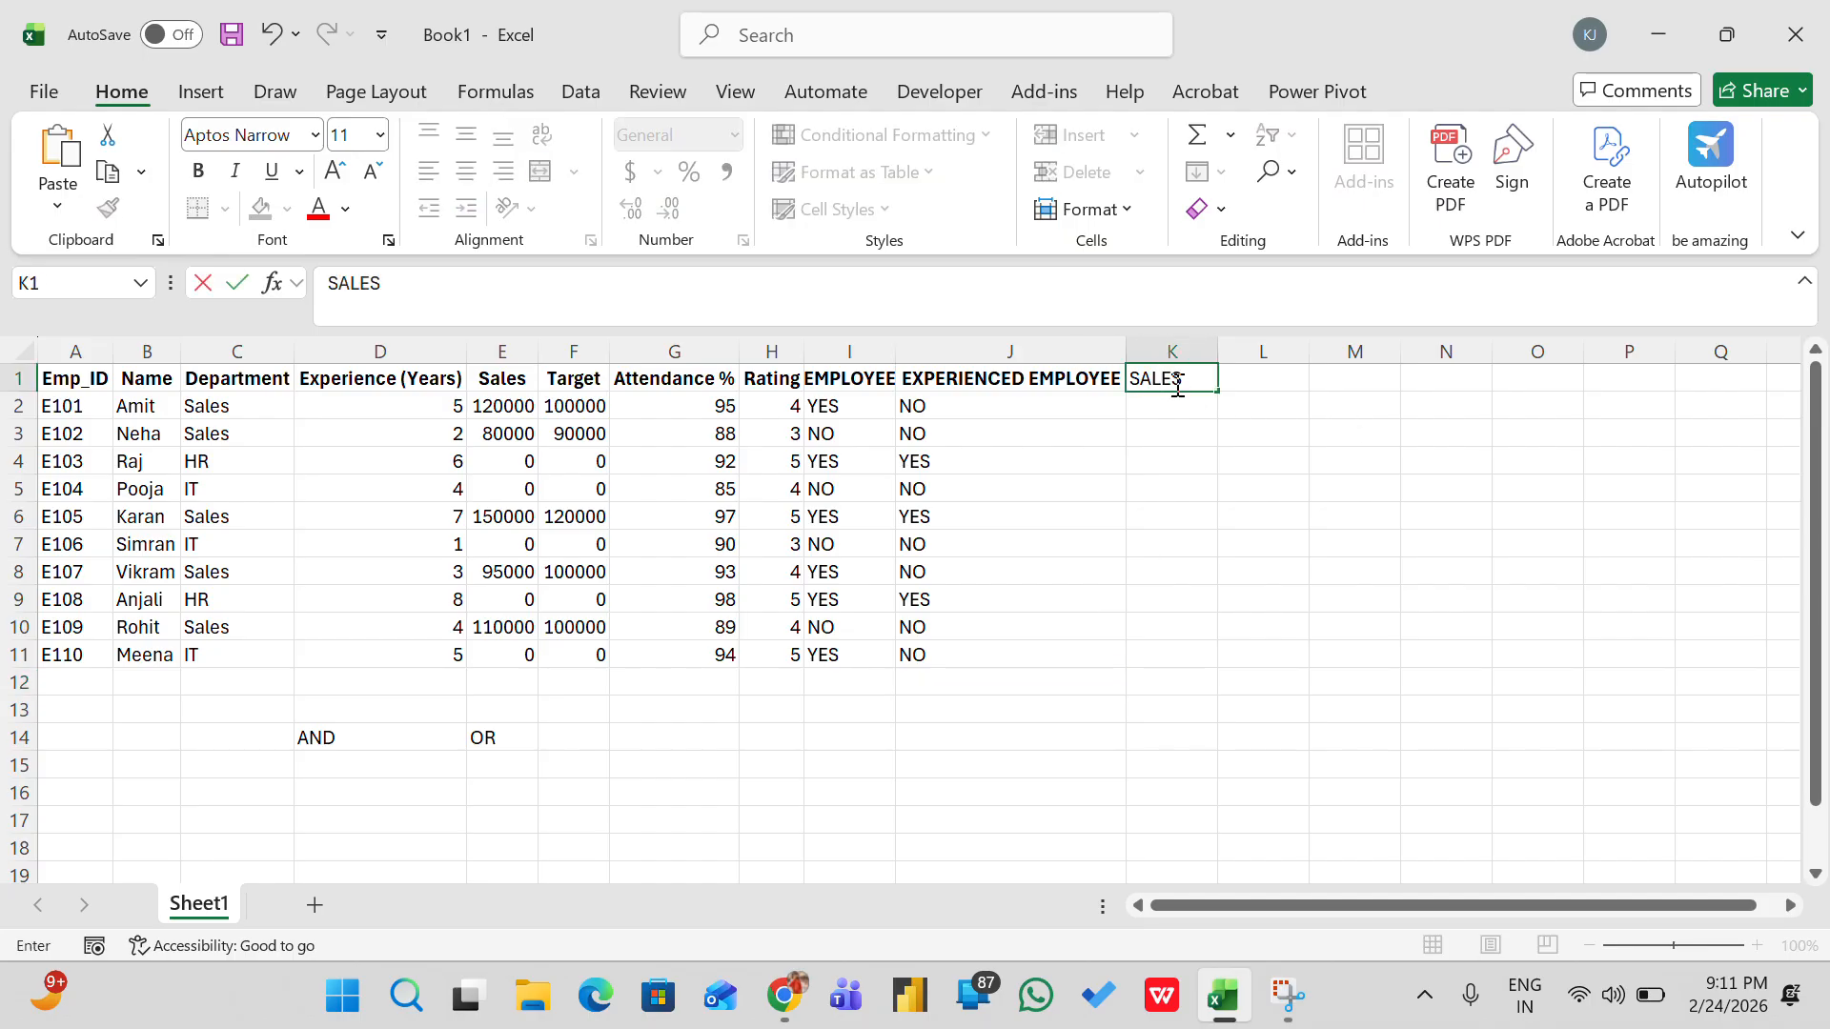
pyautogui.write(' EPOYEE')
pyautogui.press('Return')
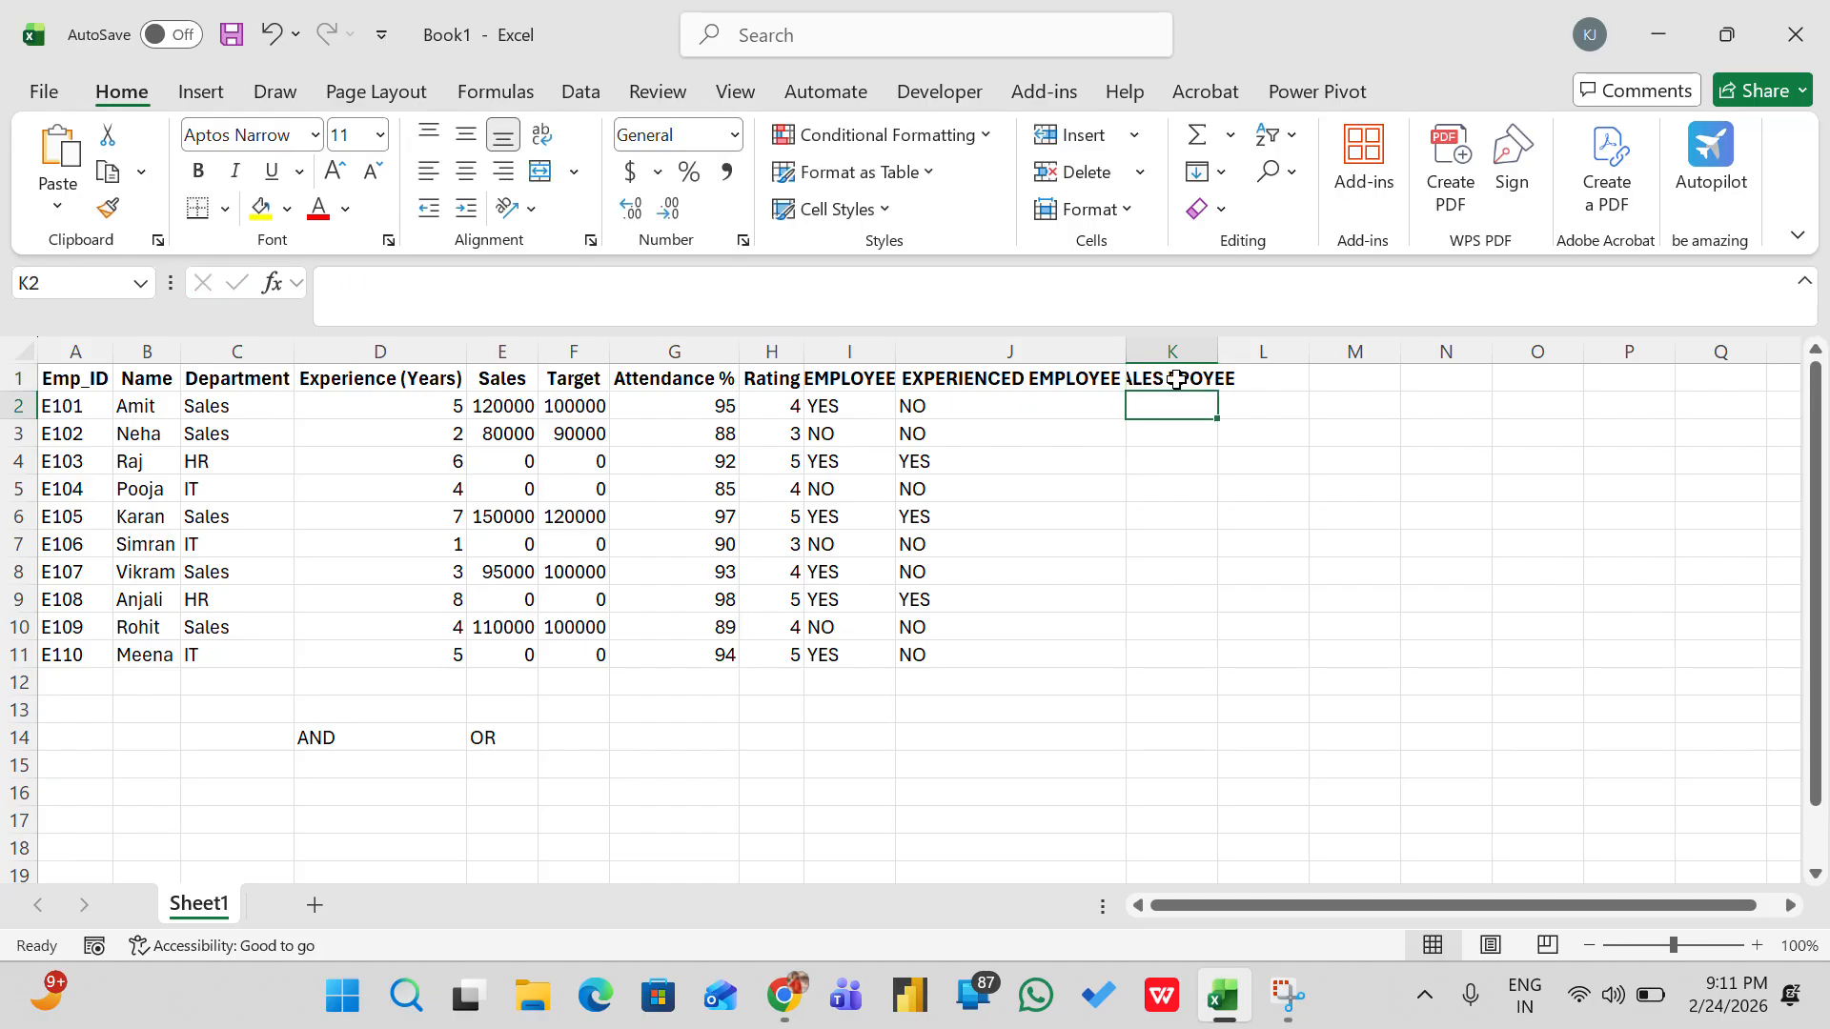
pyautogui.doubleClick(1218, 351)
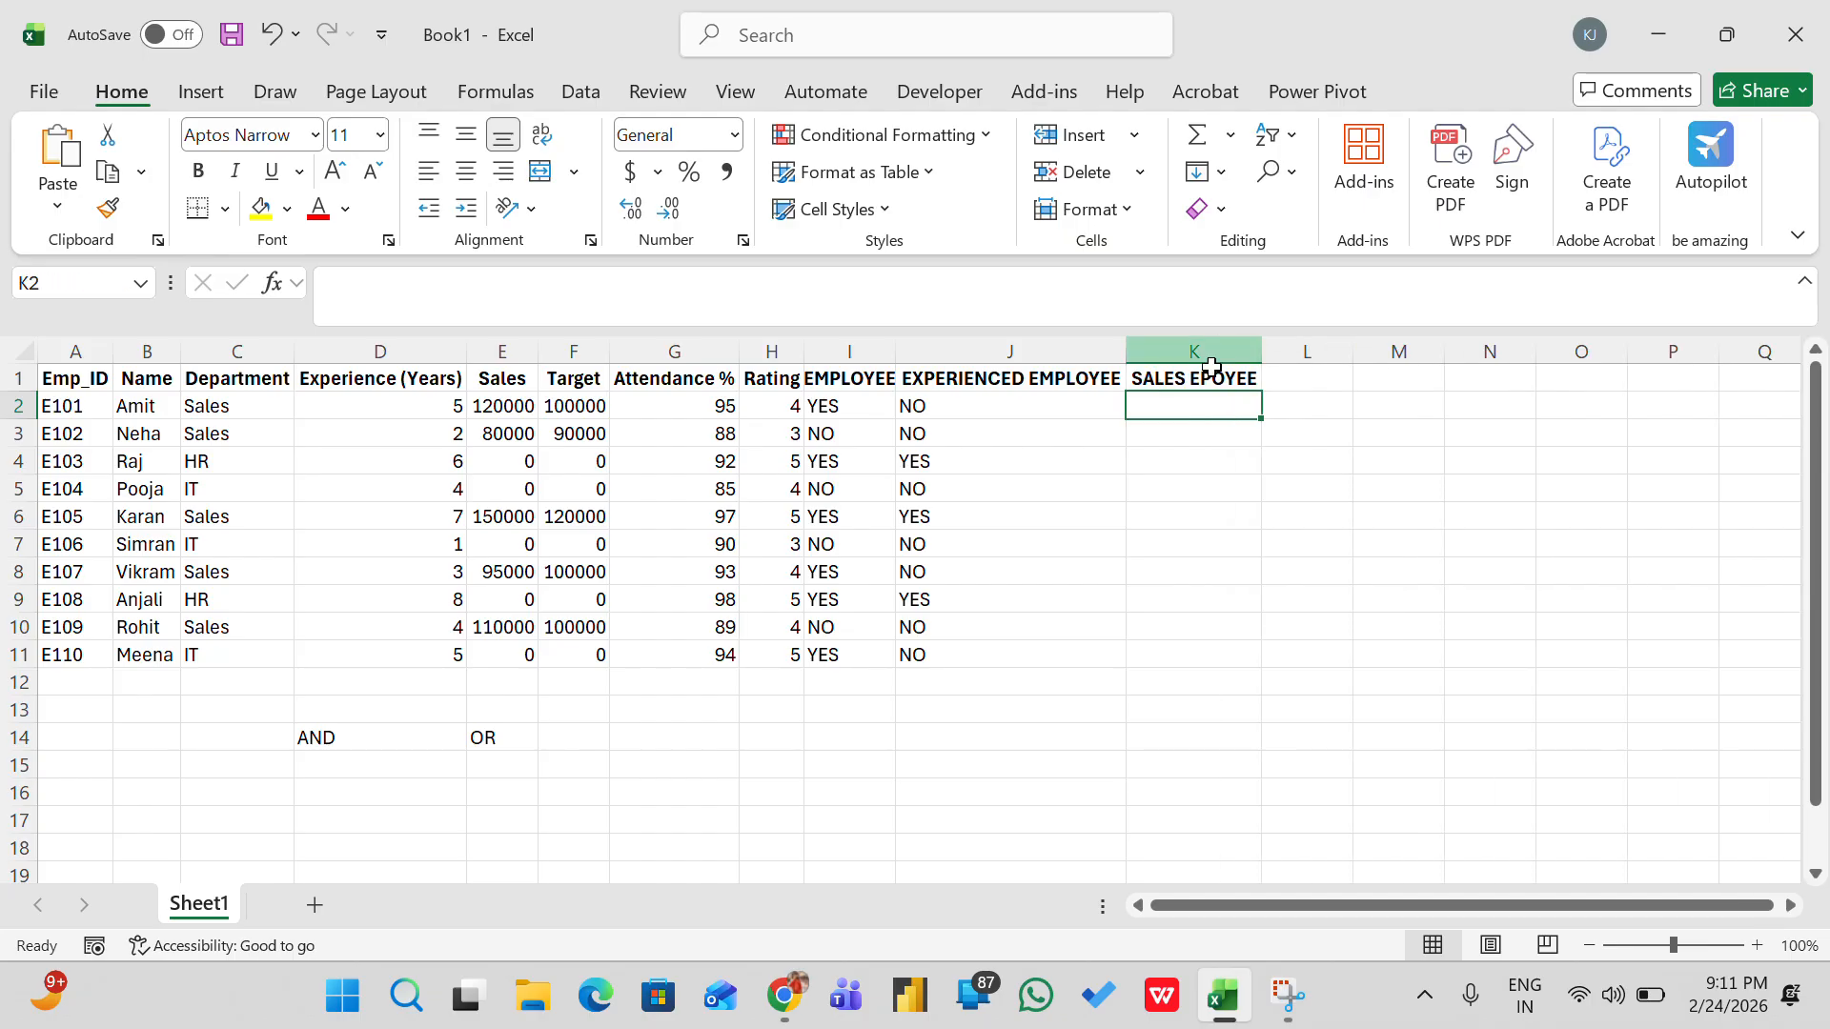
# Begin an IF formula in cell K2
pyautogui.write('=')
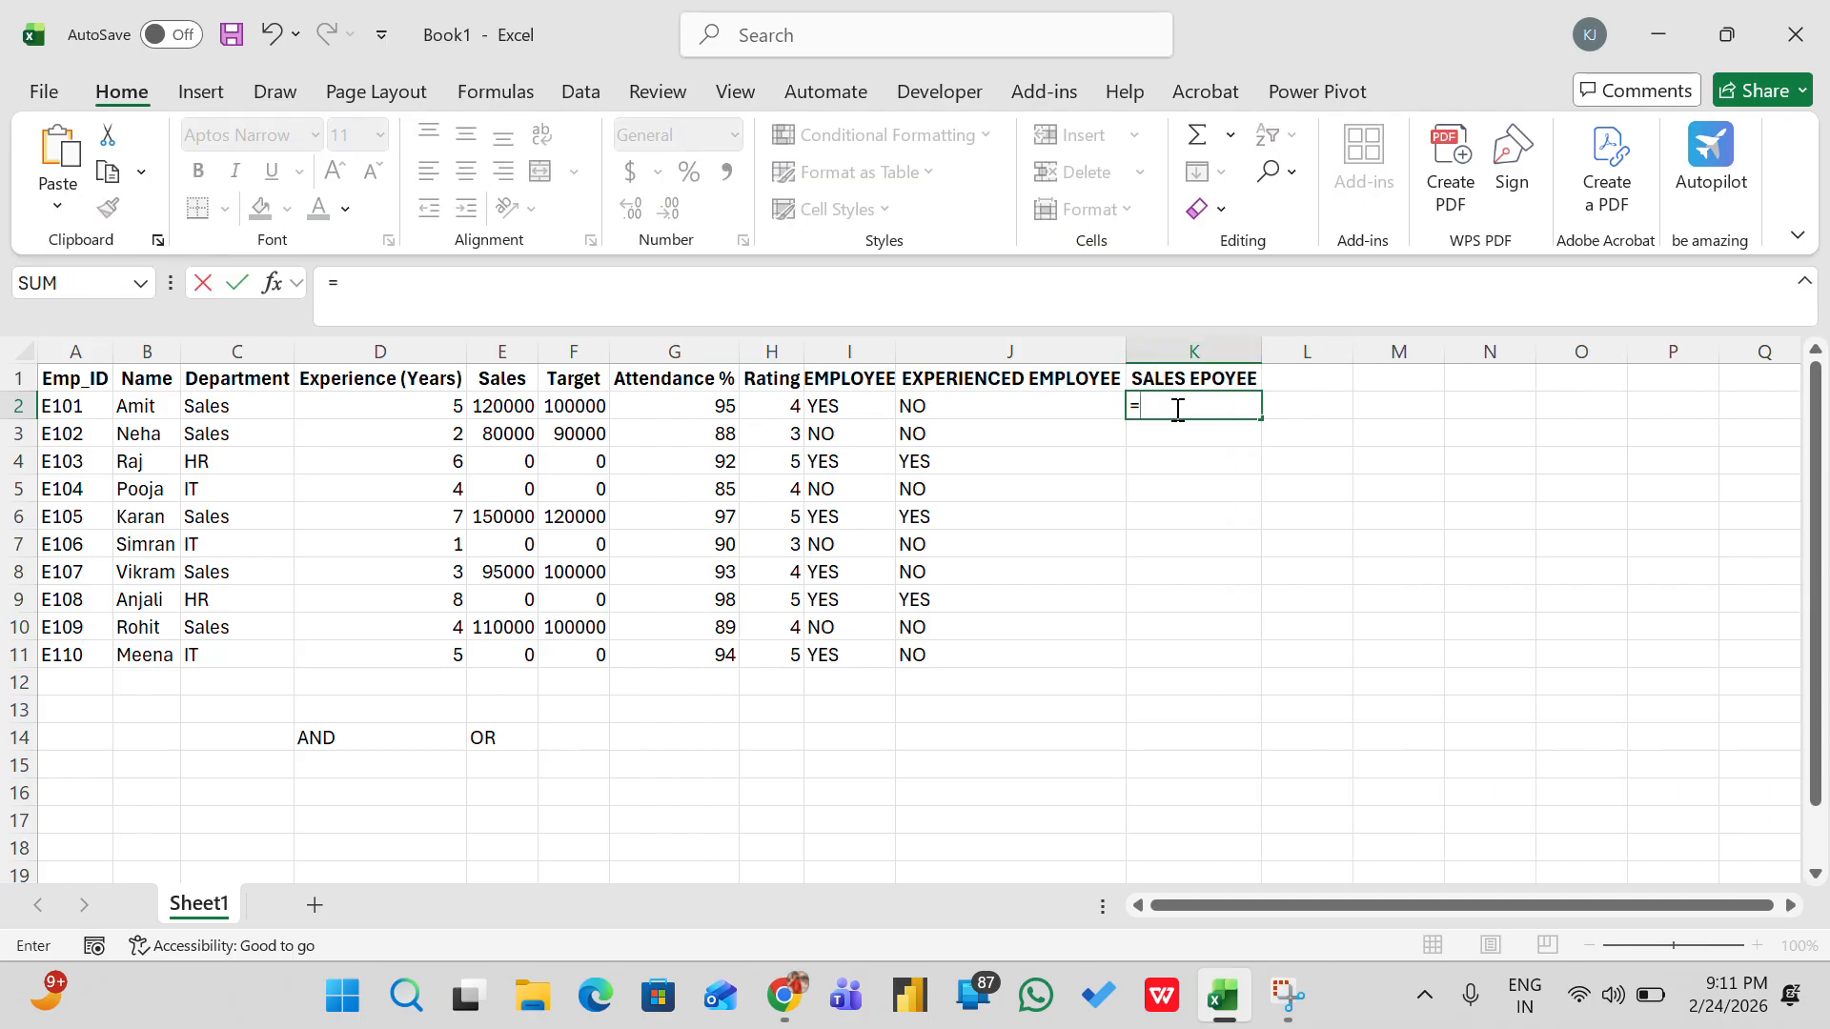
pyautogui.write('IF(')
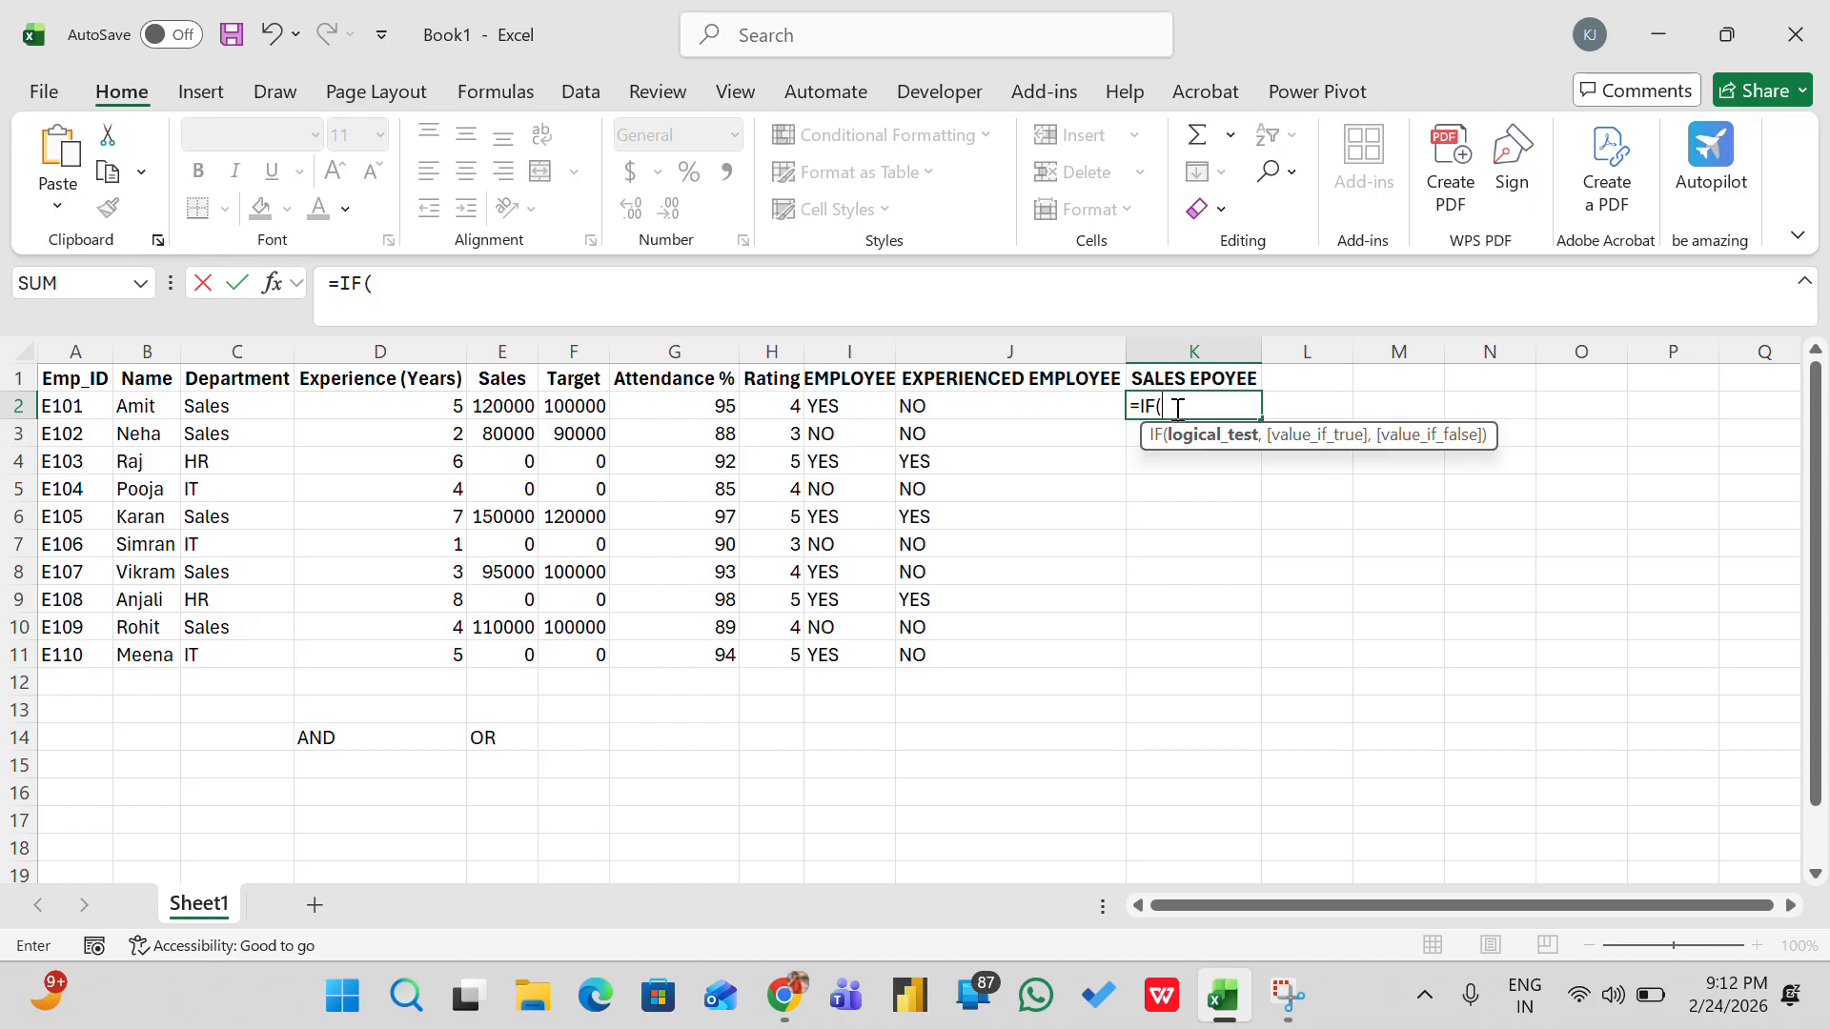
pyautogui.click(237, 402)
pyautogui.write('=')
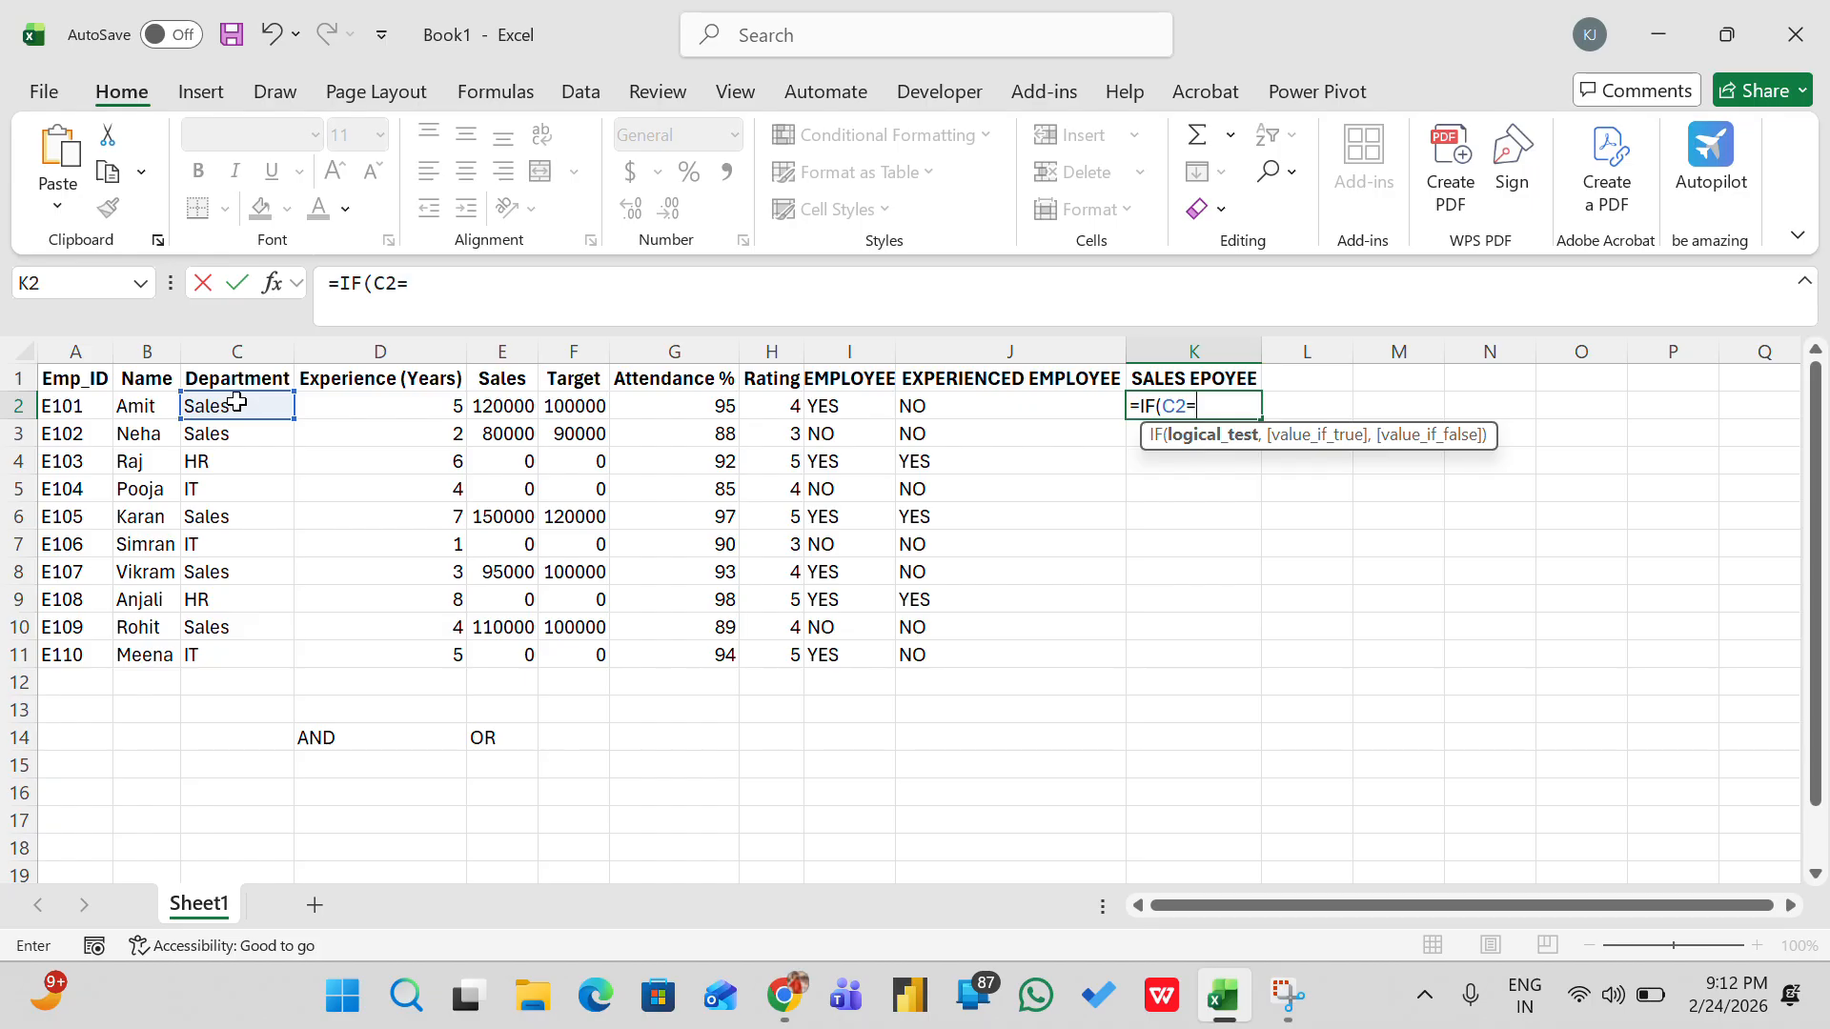
pyautogui.write('"SALES",')
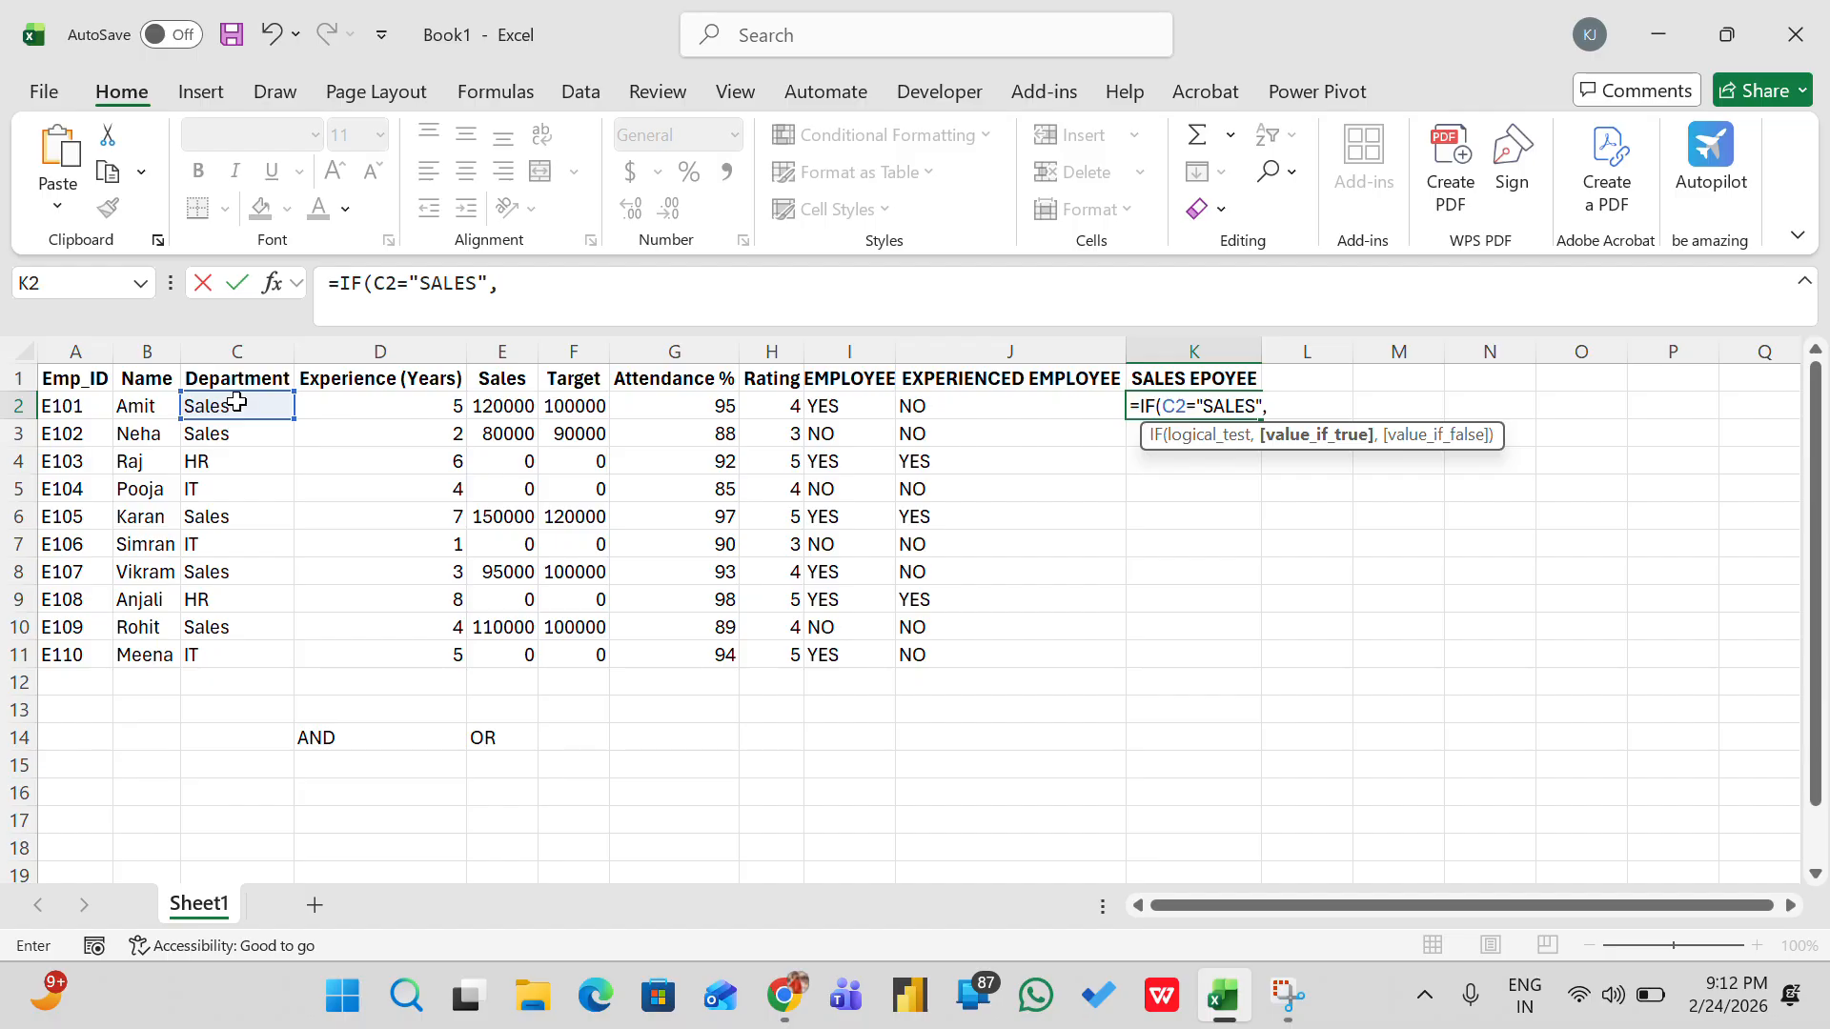
pyautogui.click(512, 414)
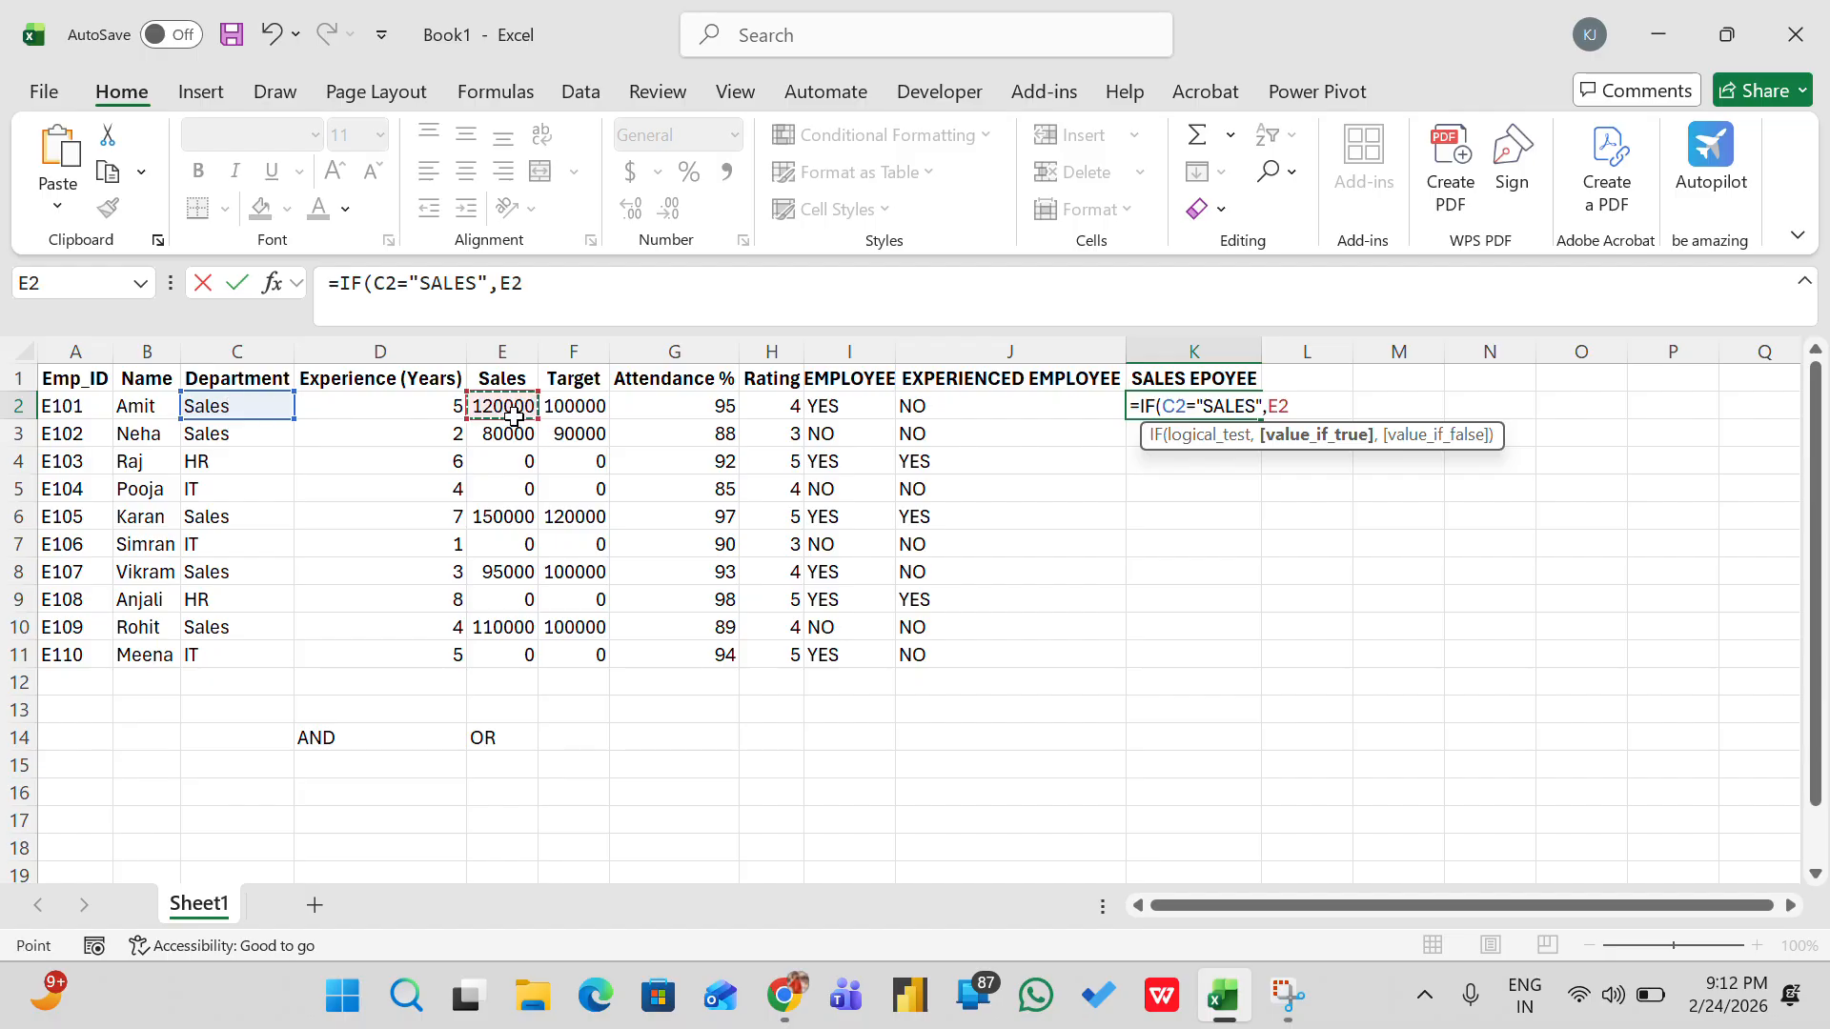
pyautogui.write('>')
pyautogui.click(588, 409)
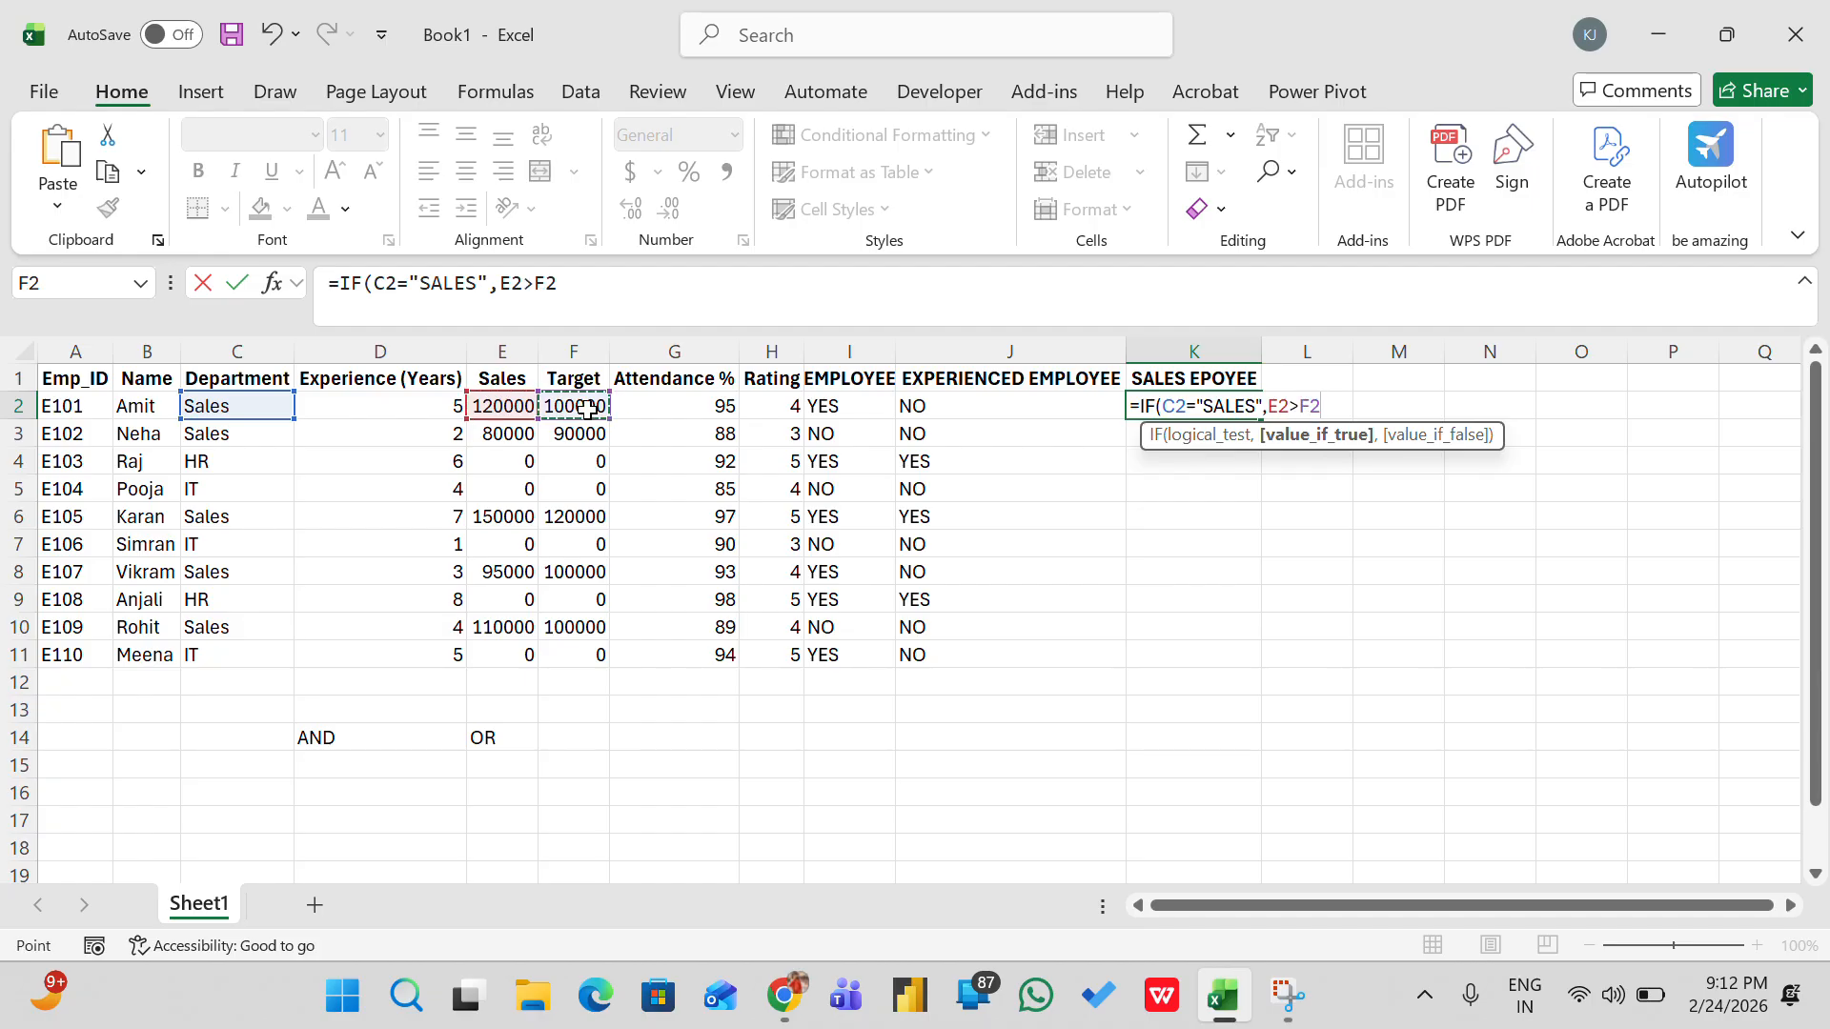
pyautogui.write(',')
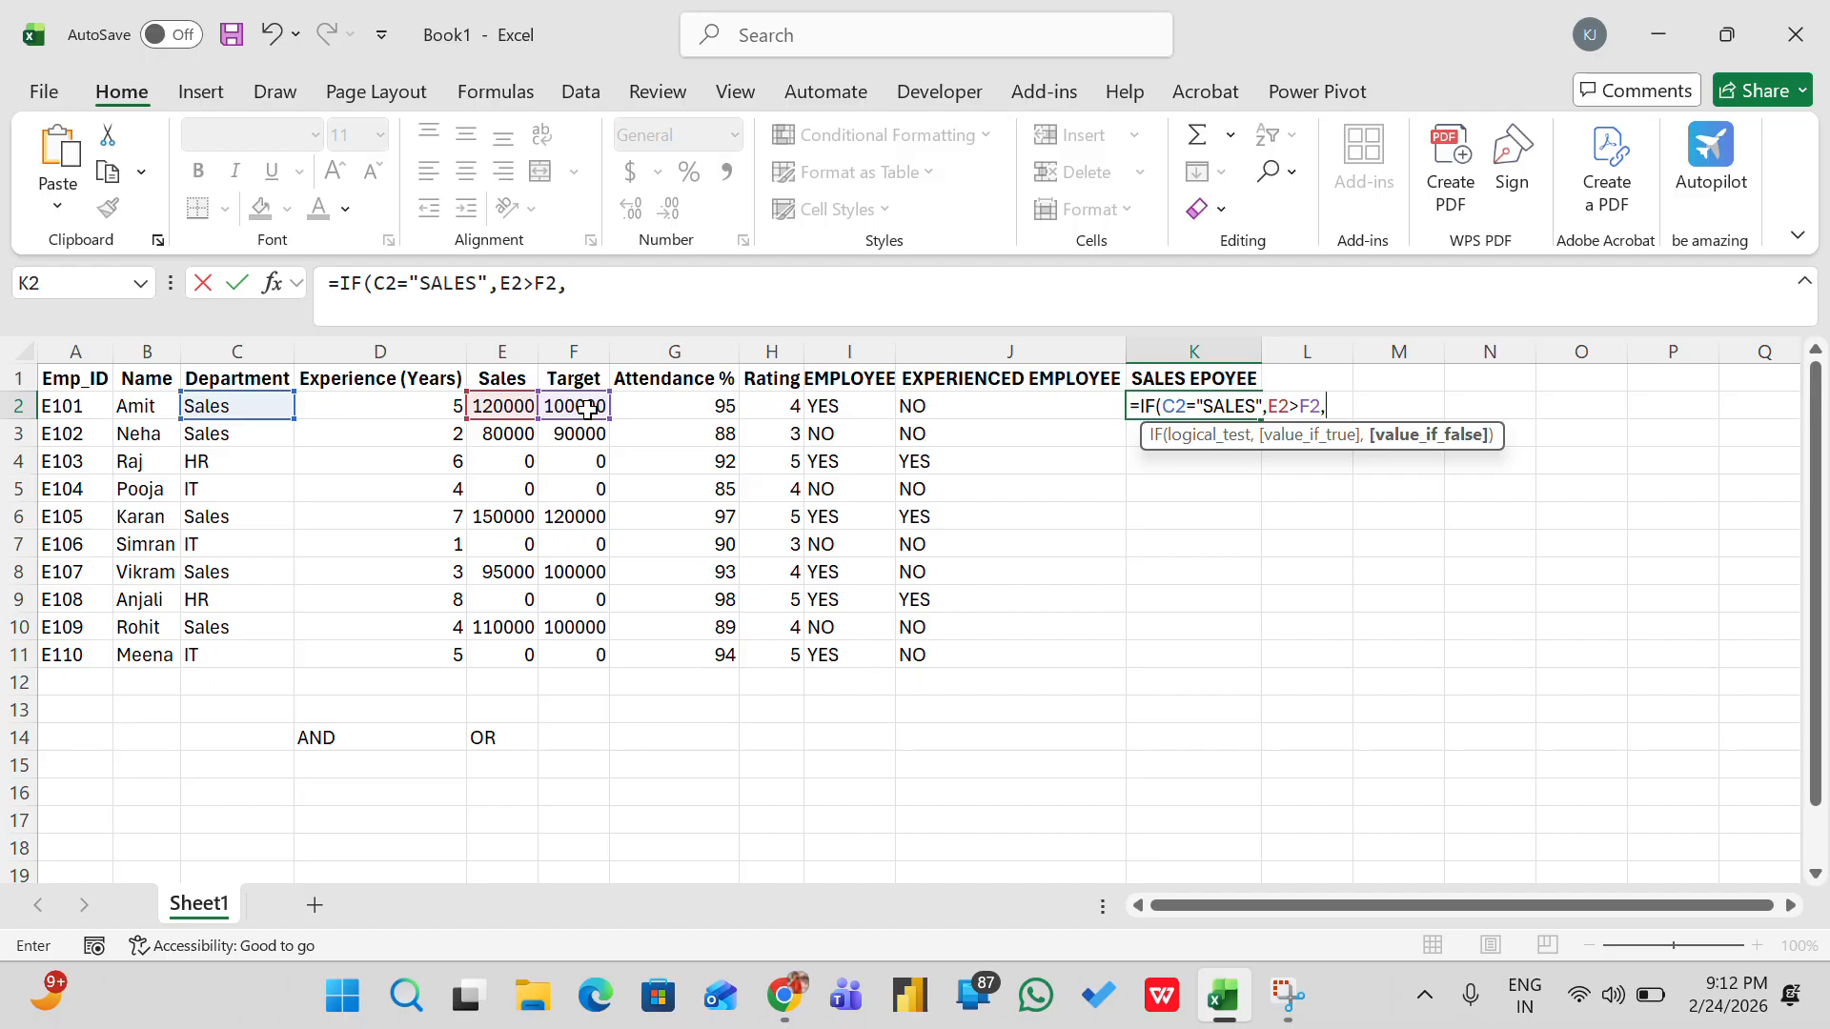
pyautogui.press('BackSpace')
pyautogui.press('BackSpace')
pyautogui.press('BackSpace')
pyautogui.press('BackSpace')
pyautogui.press('BackSpace')
pyautogui.press('BackSpace')
pyautogui.press('BackSpace')
pyautogui.press('BackSpace')
pyautogui.press('BackSpace')
pyautogui.press('BackSpace')
pyautogui.press('BackSpace')
pyautogui.press('BackSpace')
pyautogui.press('BackSpace')
pyautogui.press('BackSpace')
pyautogui.press('BackSpace')
pyautogui.press('BackSpace')
pyautogui.press('BackSpace')
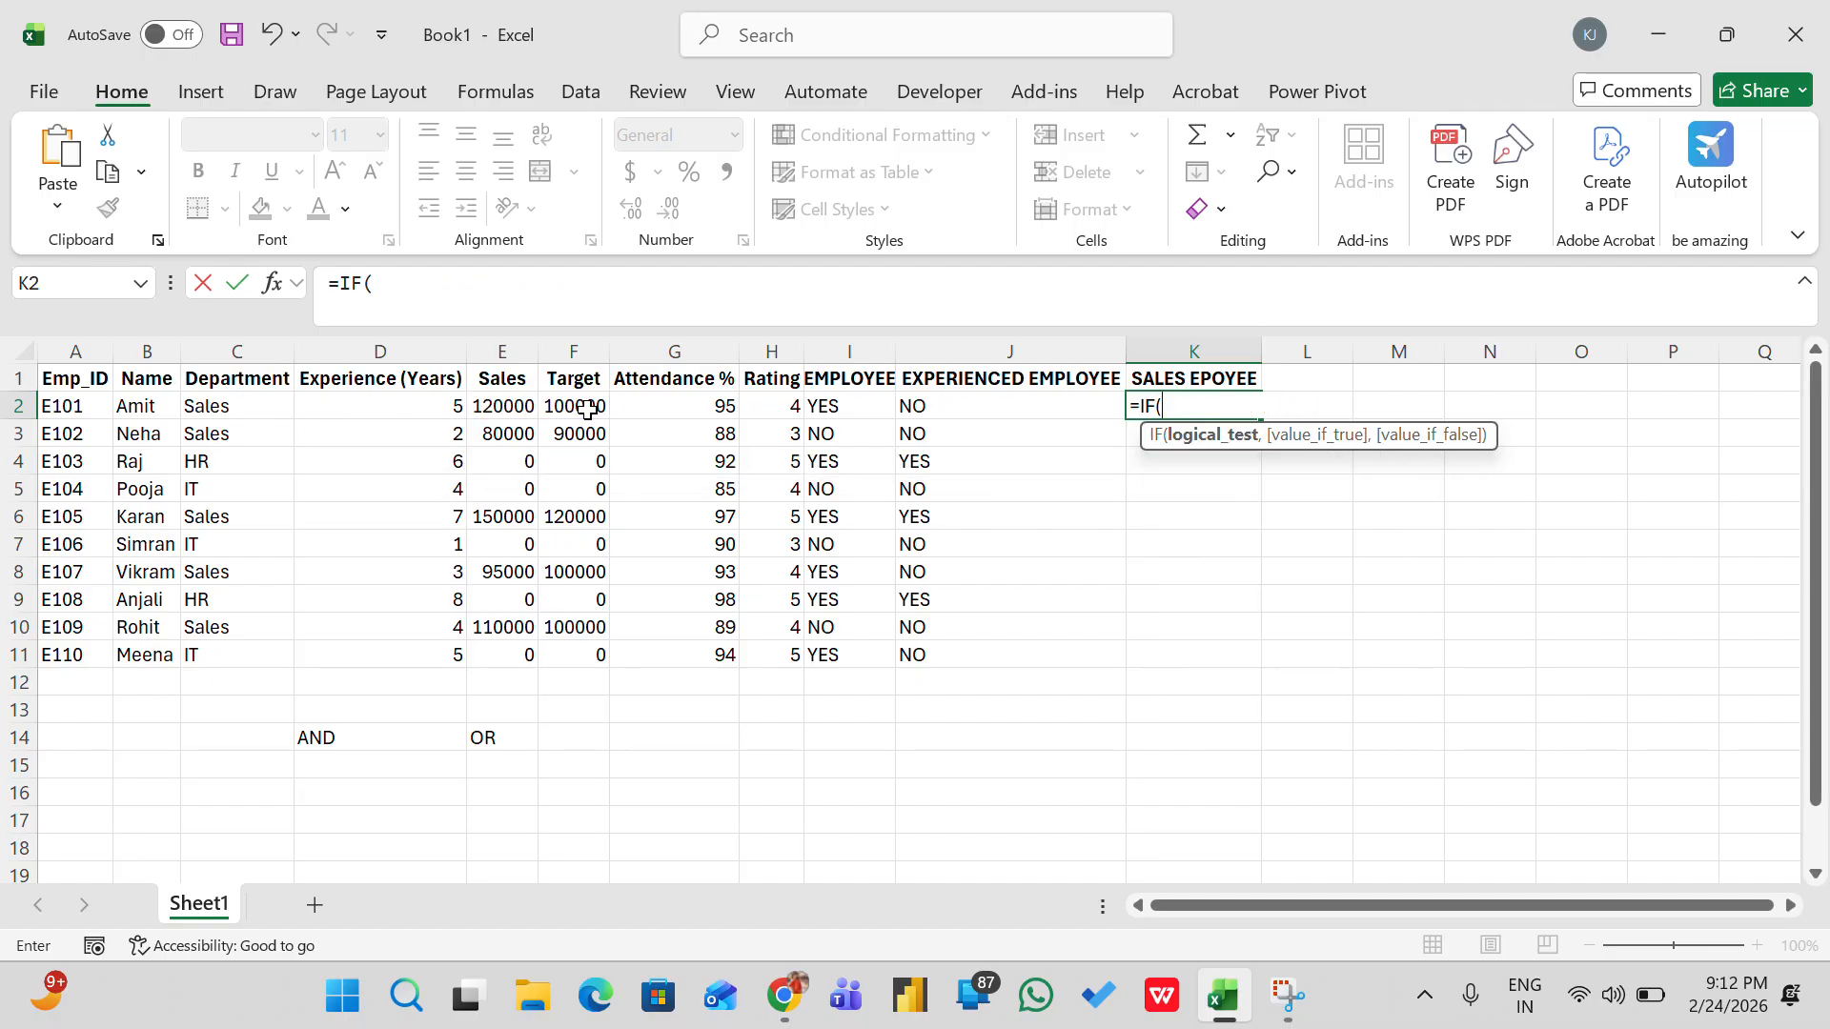
# Complete the formula in K2 as =IF(AND(C2="SALES",E2>F2,G2>90),"YES","NO") to test department, sales against target and attendance
pyautogui.write('AND')
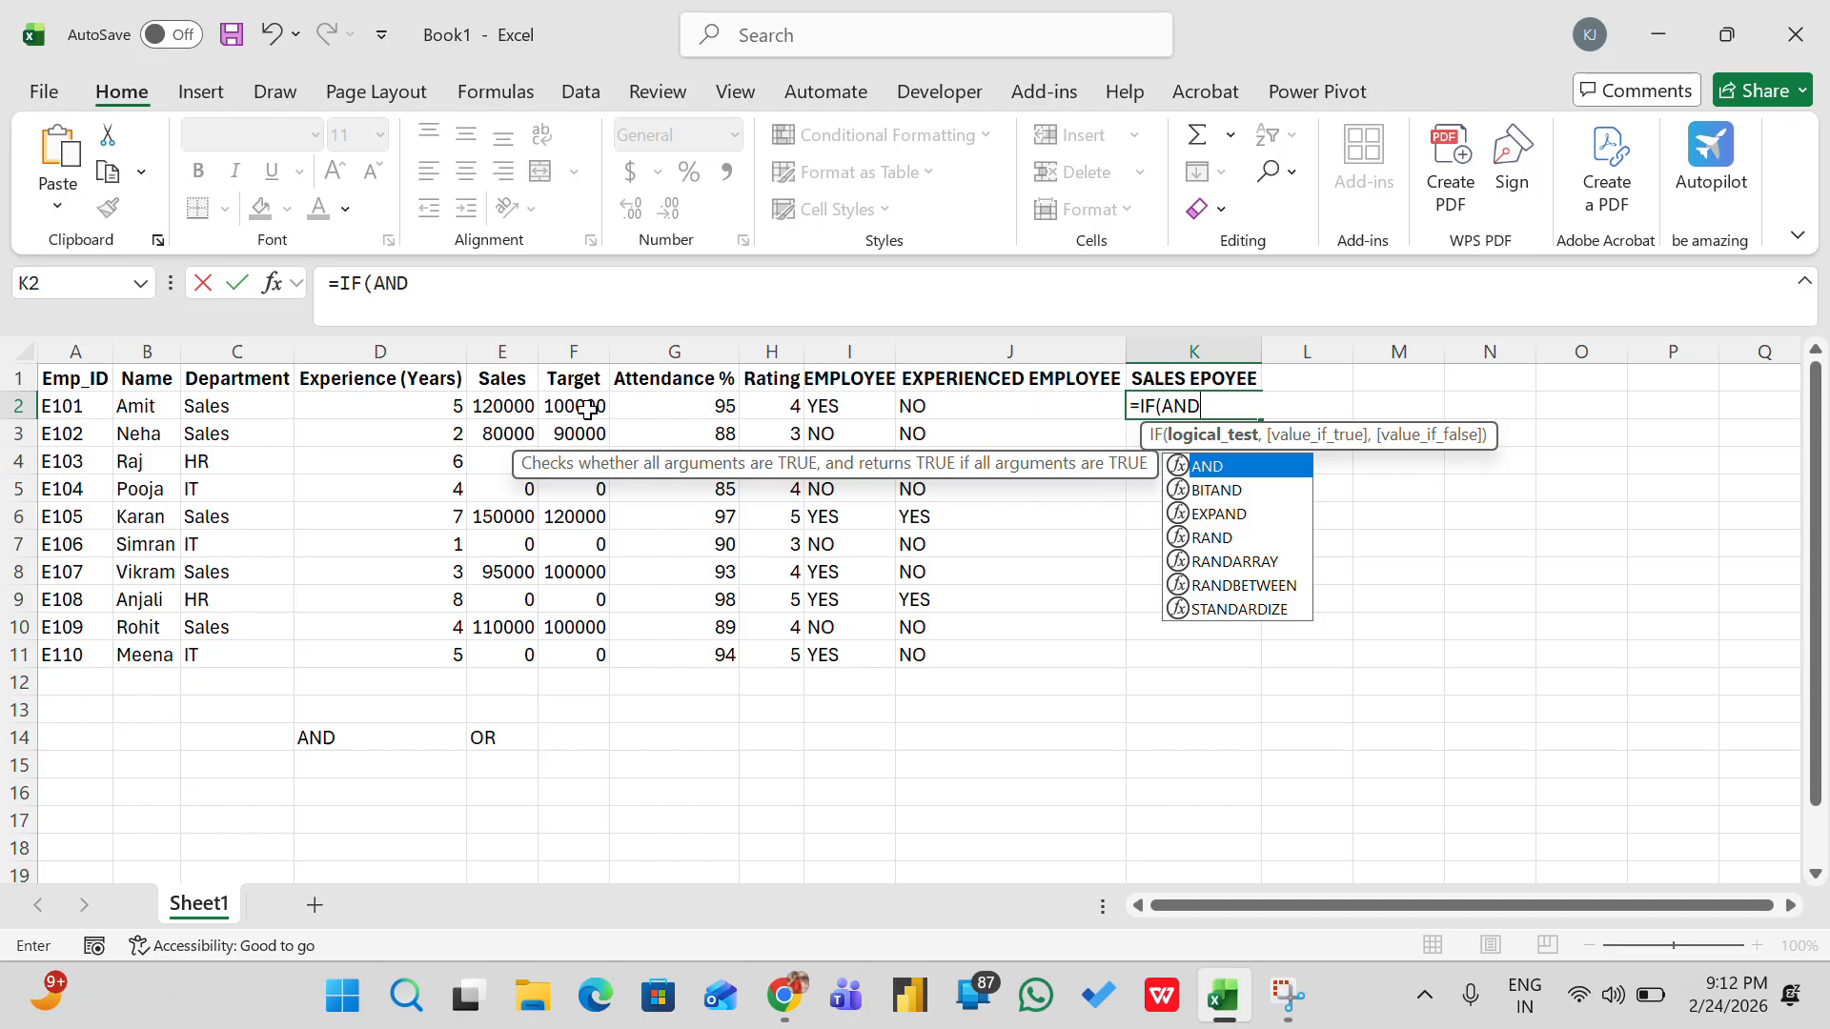
pyautogui.write('(')
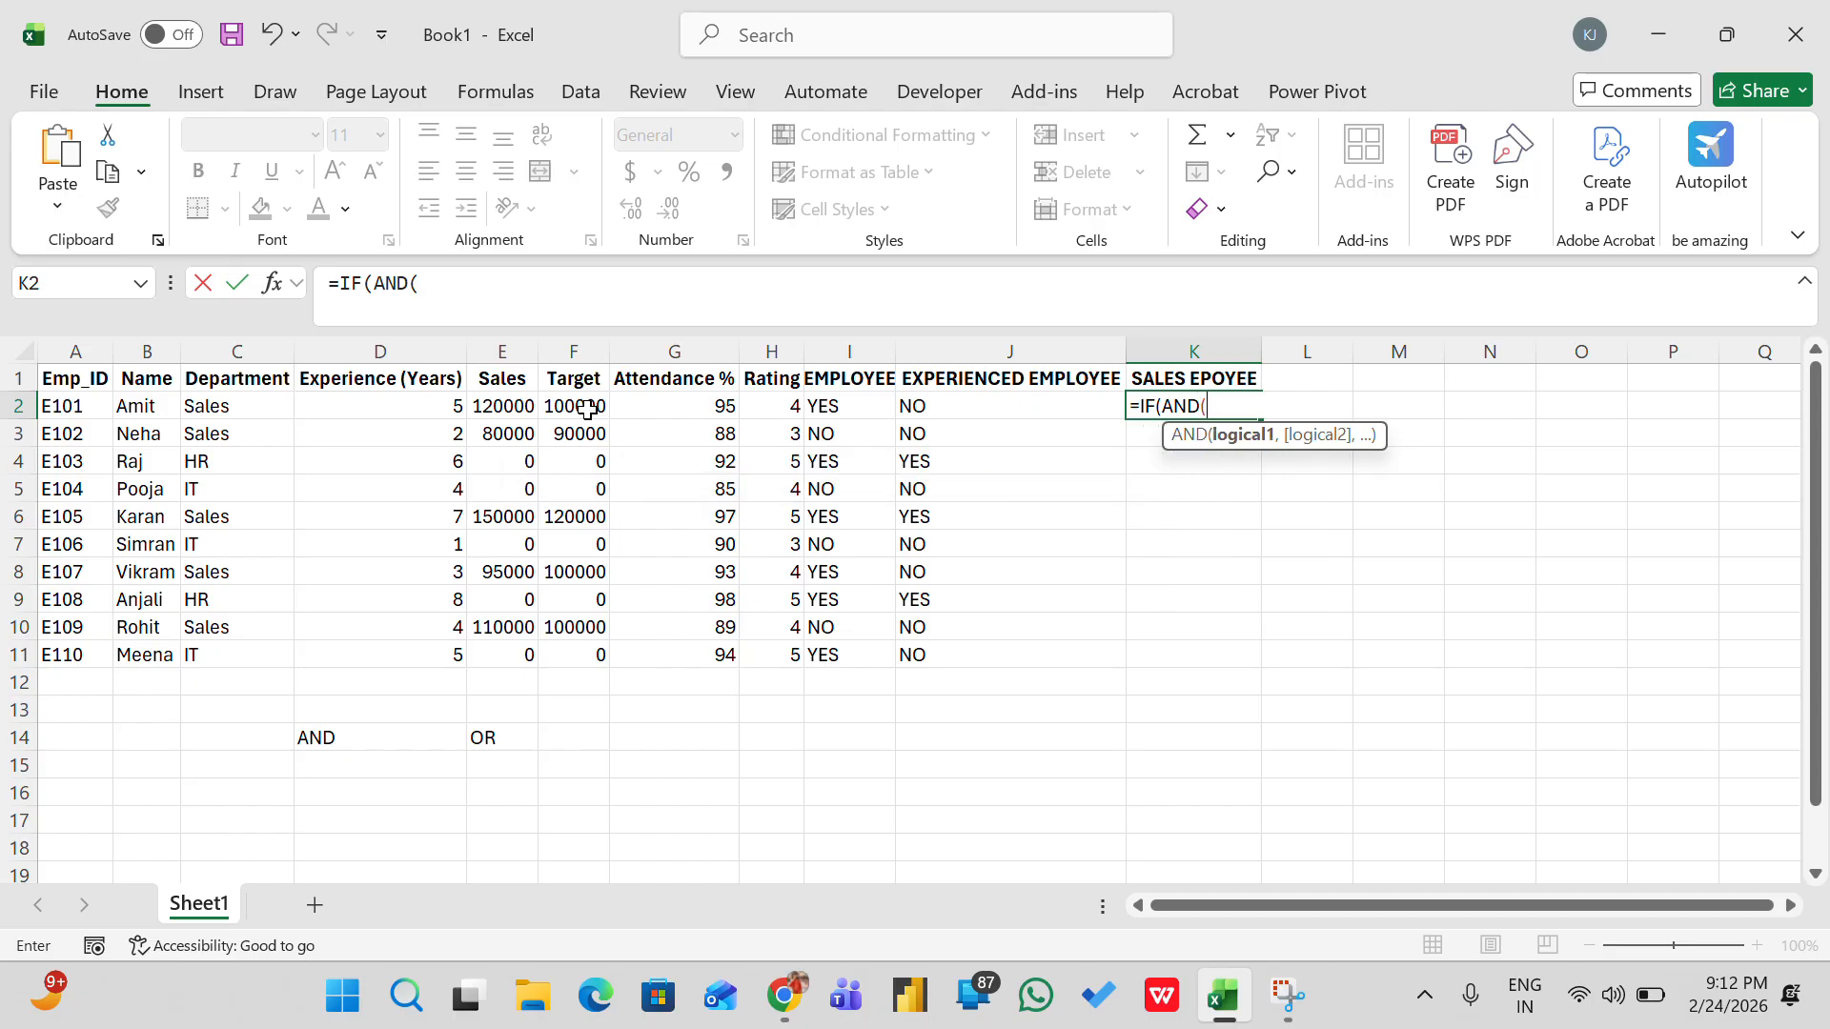
pyautogui.click(218, 402)
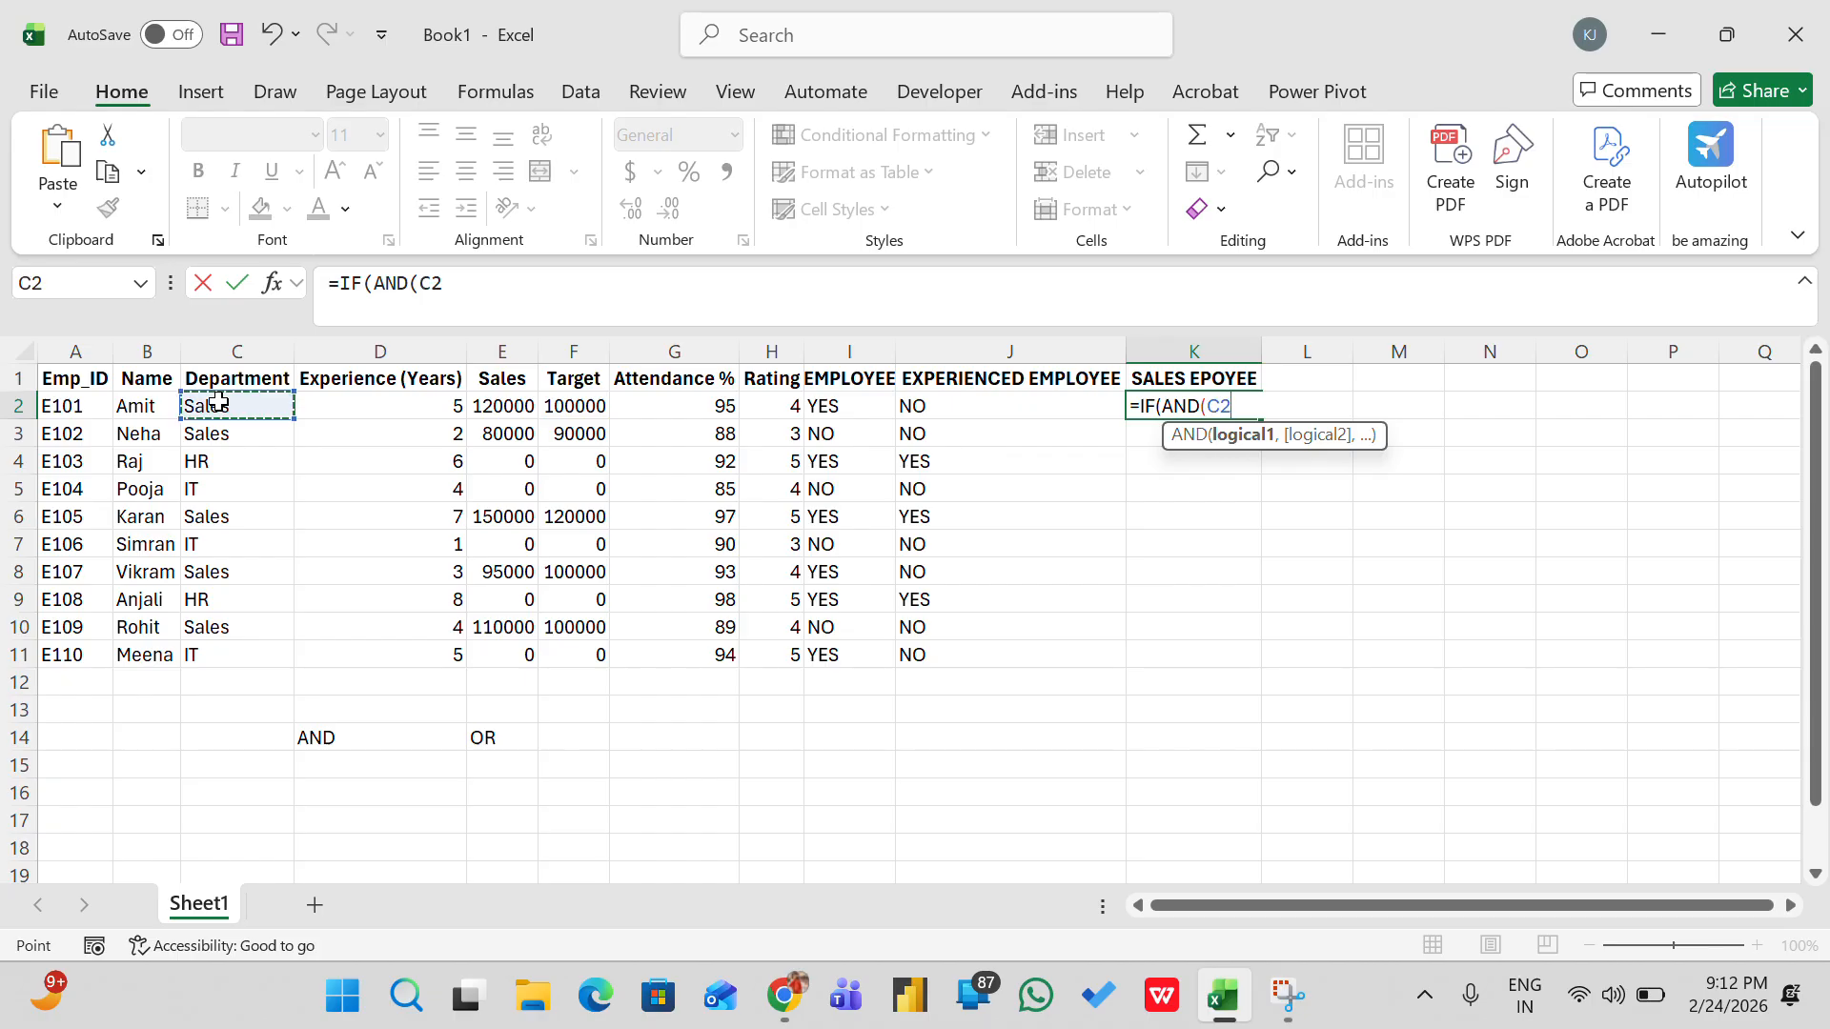
pyautogui.write('="SALES",')
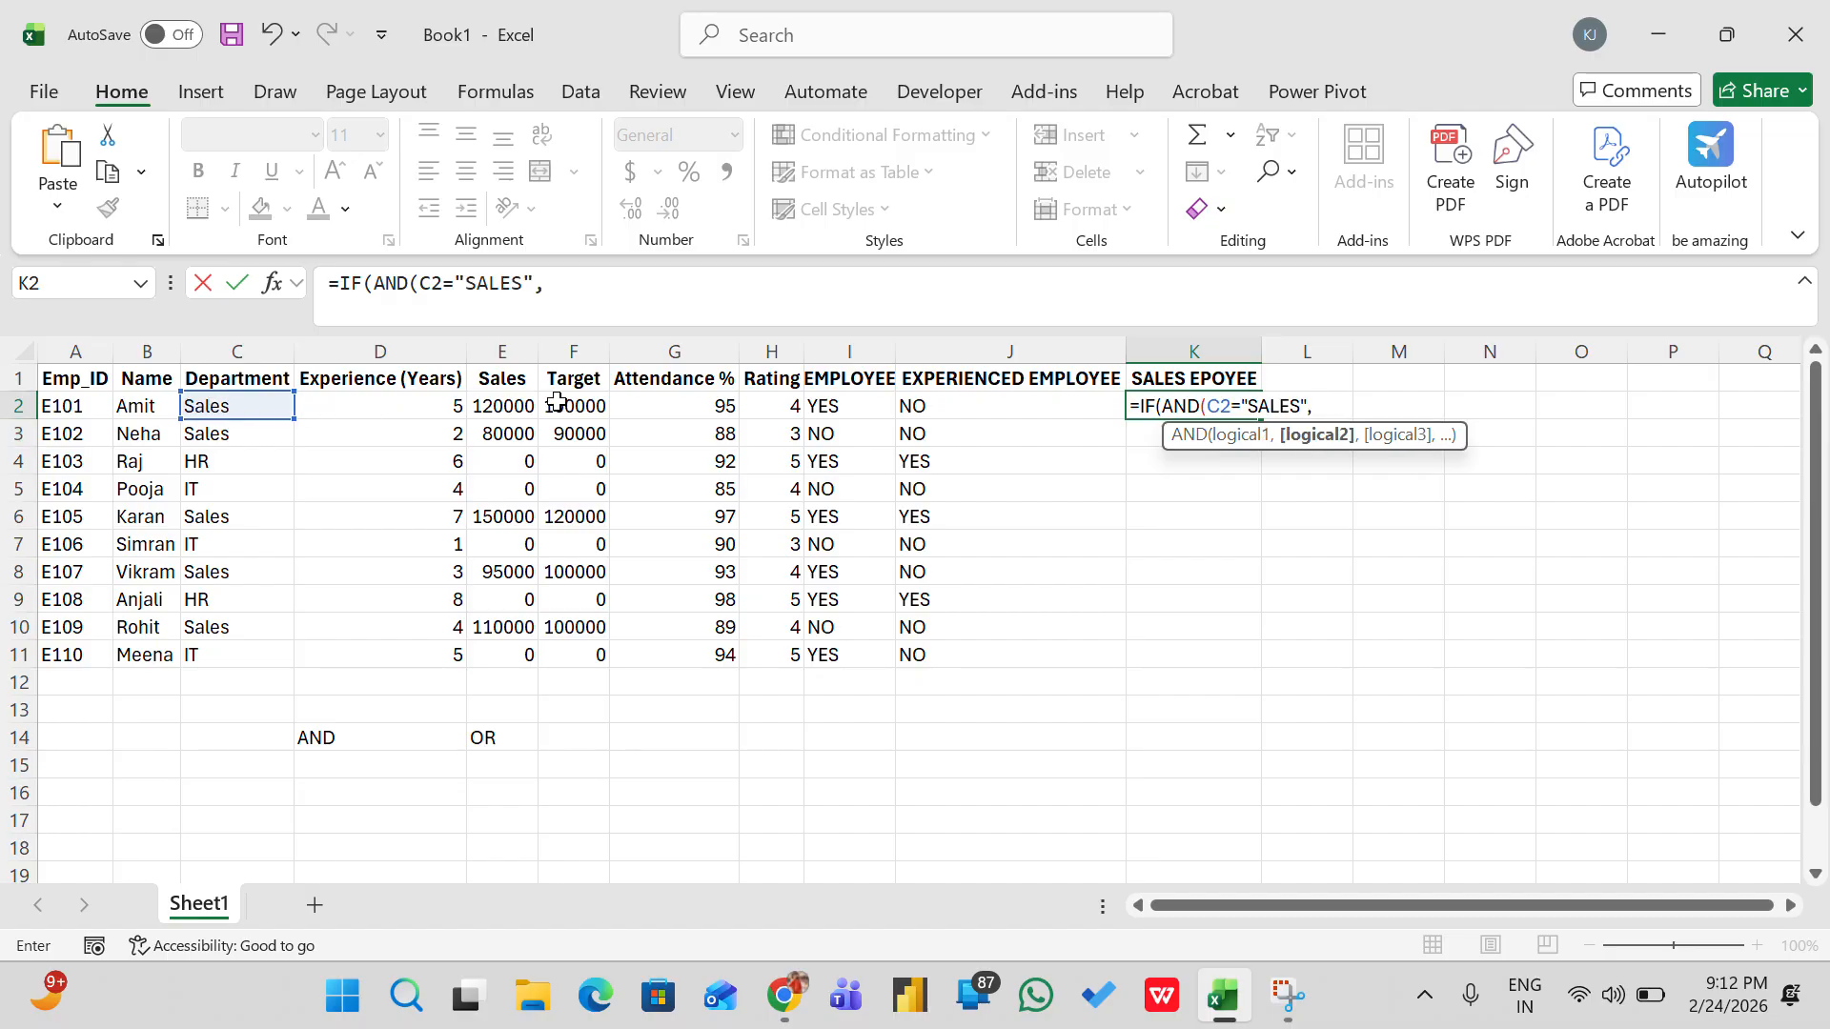
pyautogui.click(519, 400)
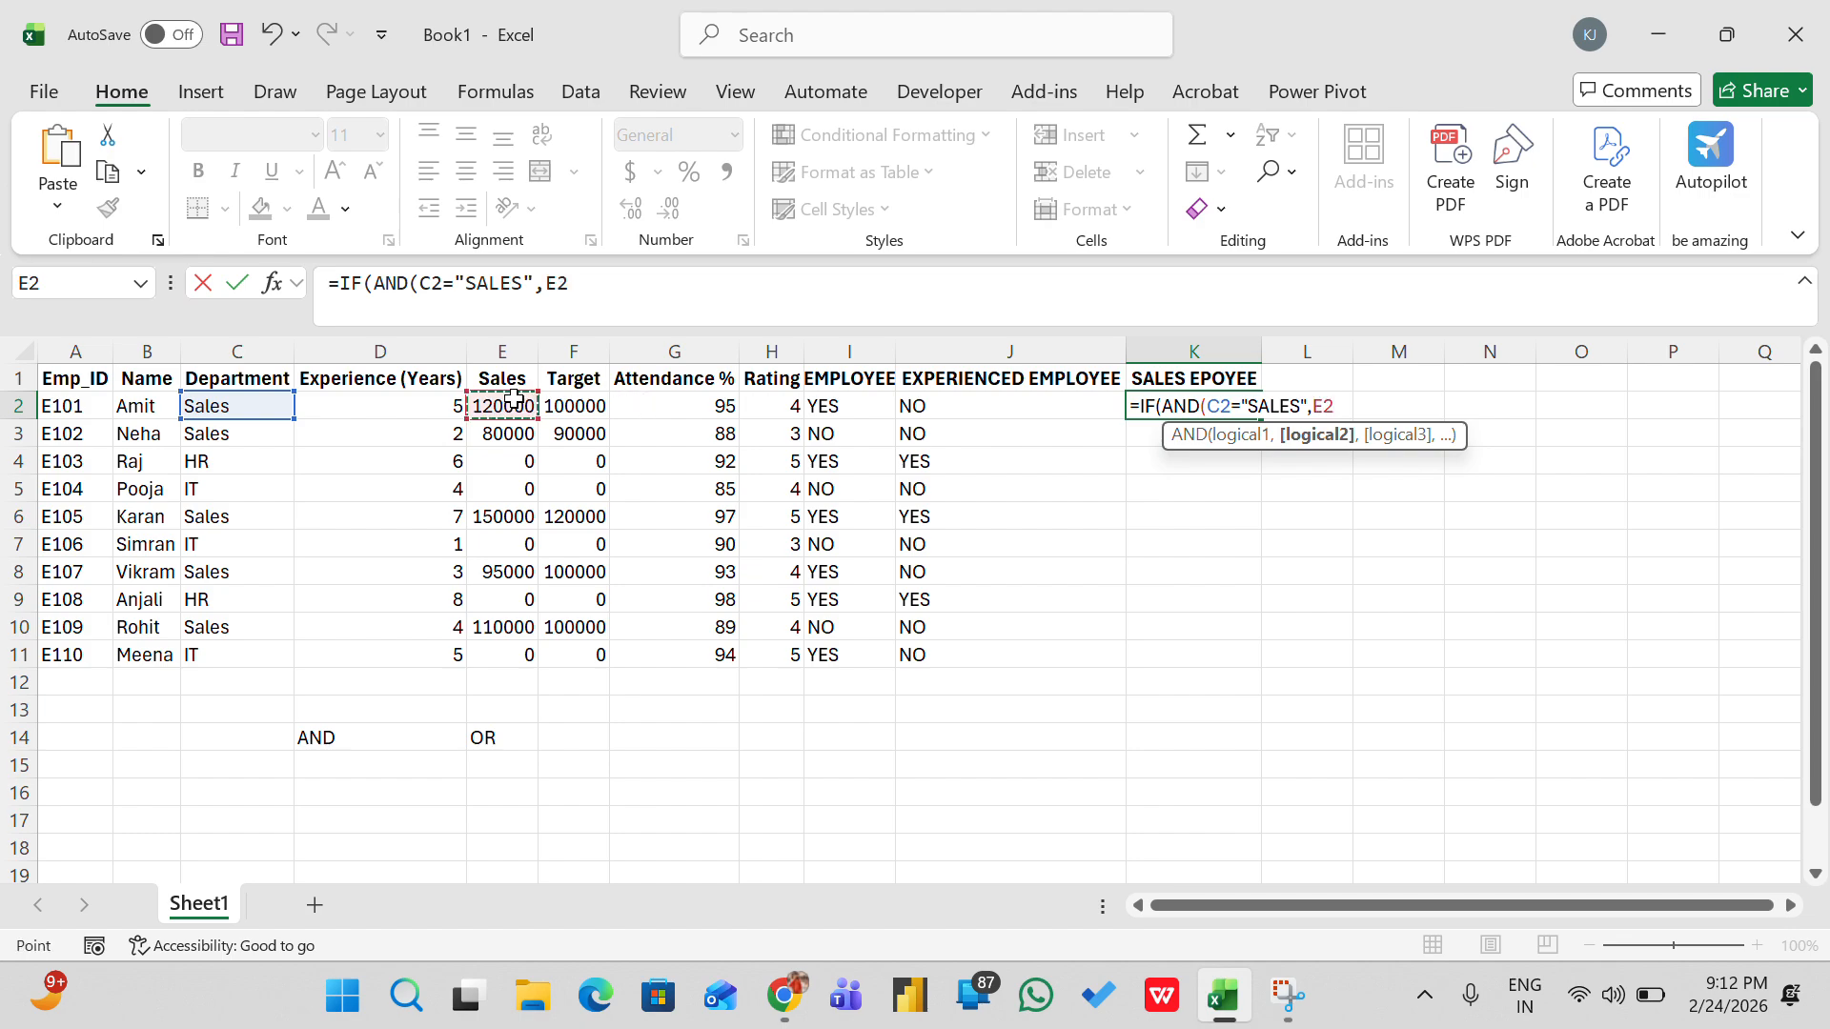
pyautogui.write('>')
pyautogui.click(560, 402)
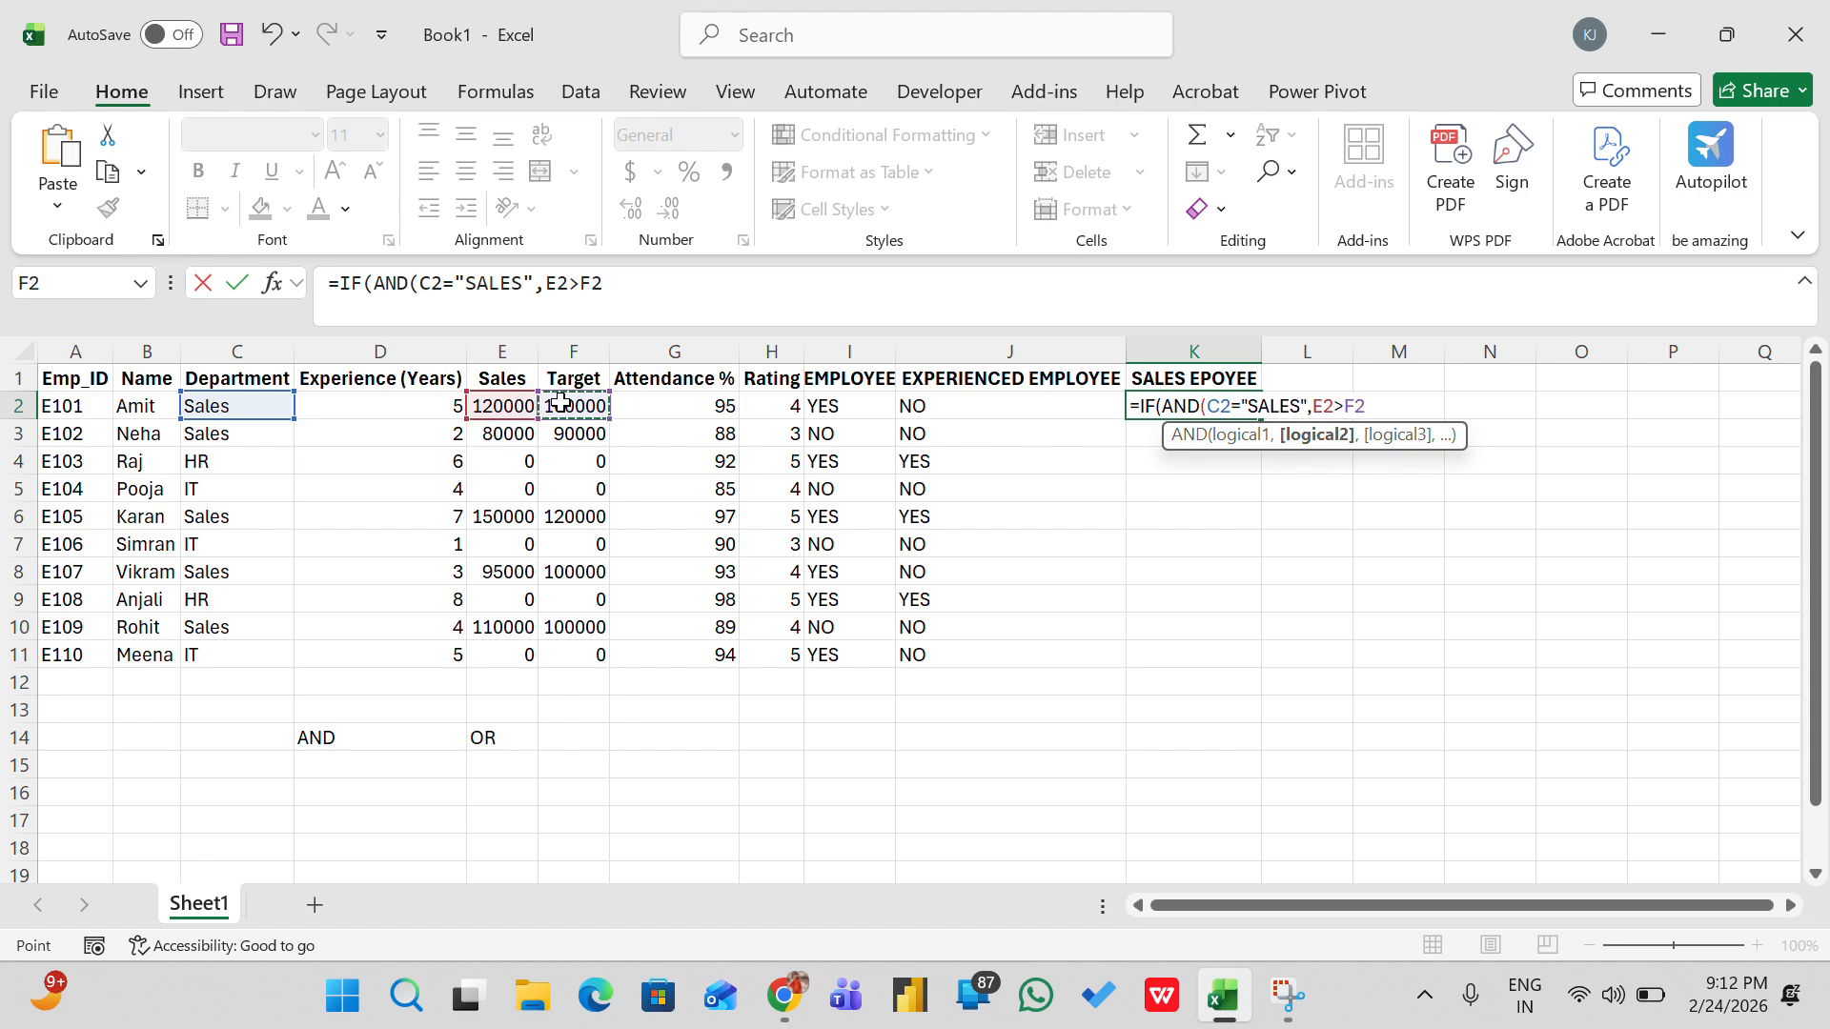
pyautogui.write(',')
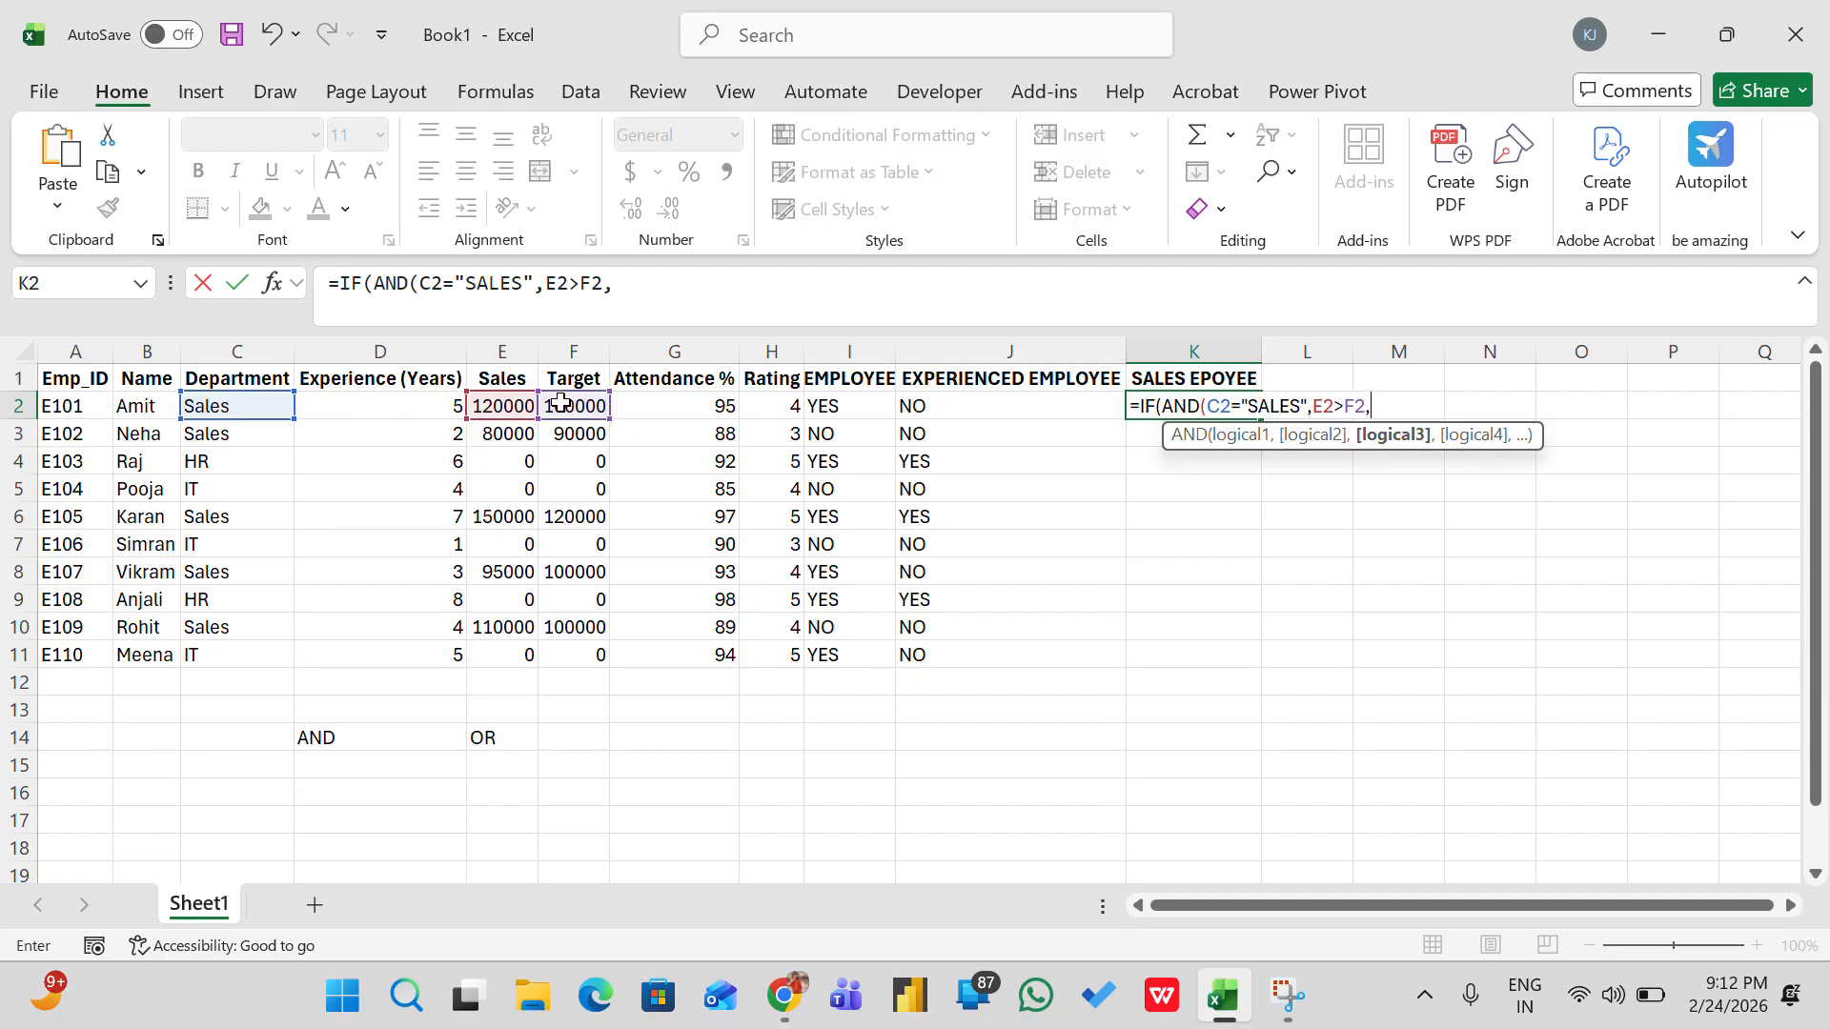
pyautogui.click(716, 405)
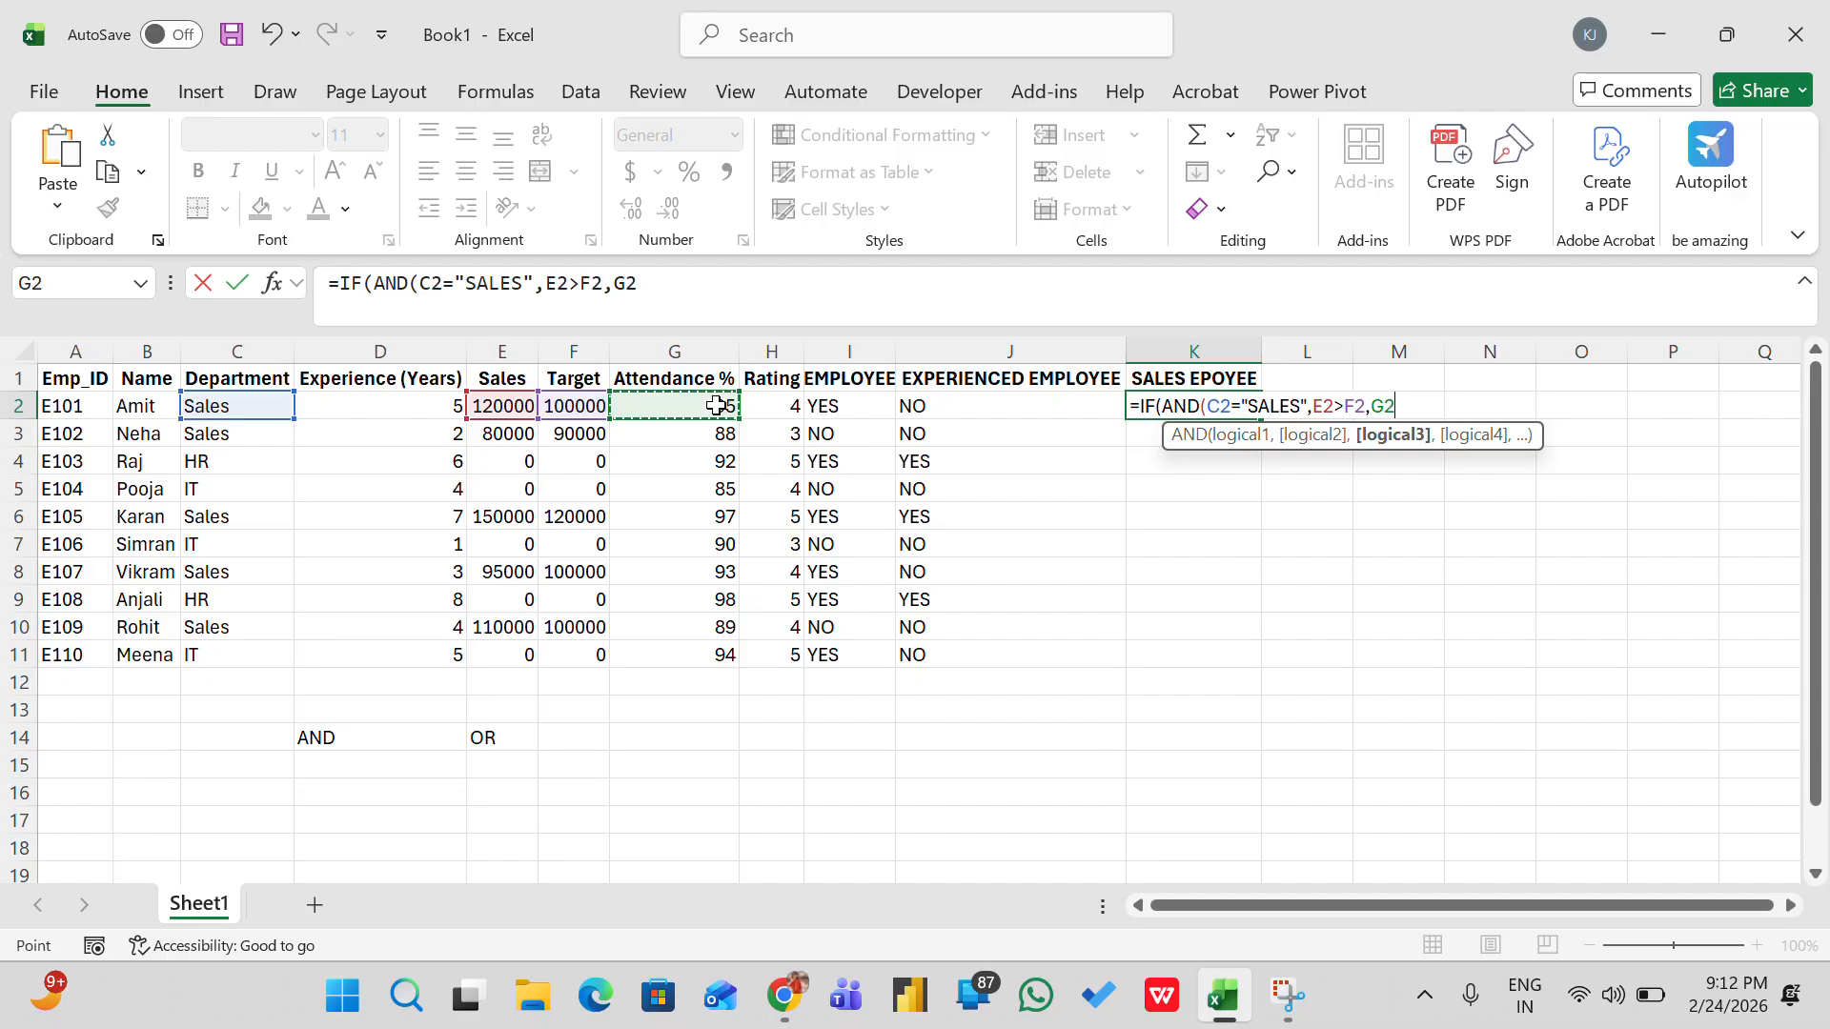
pyautogui.write('>90')
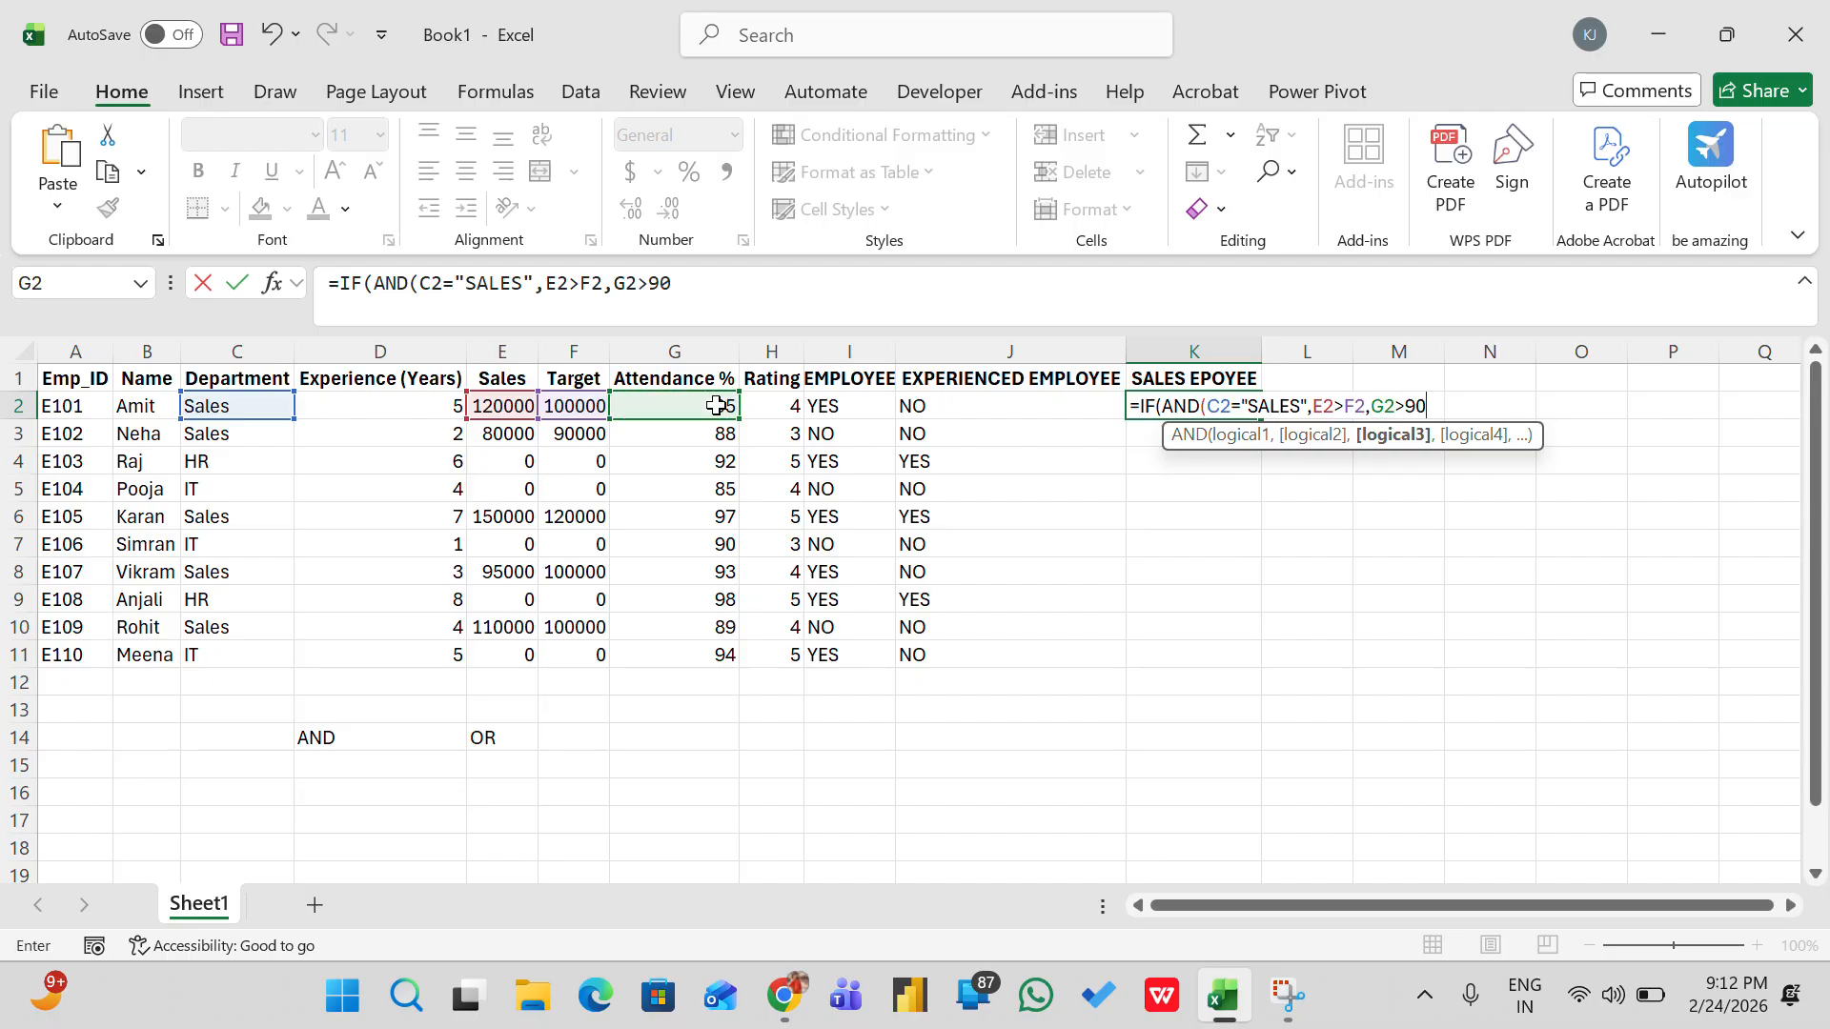
pyautogui.write('),')
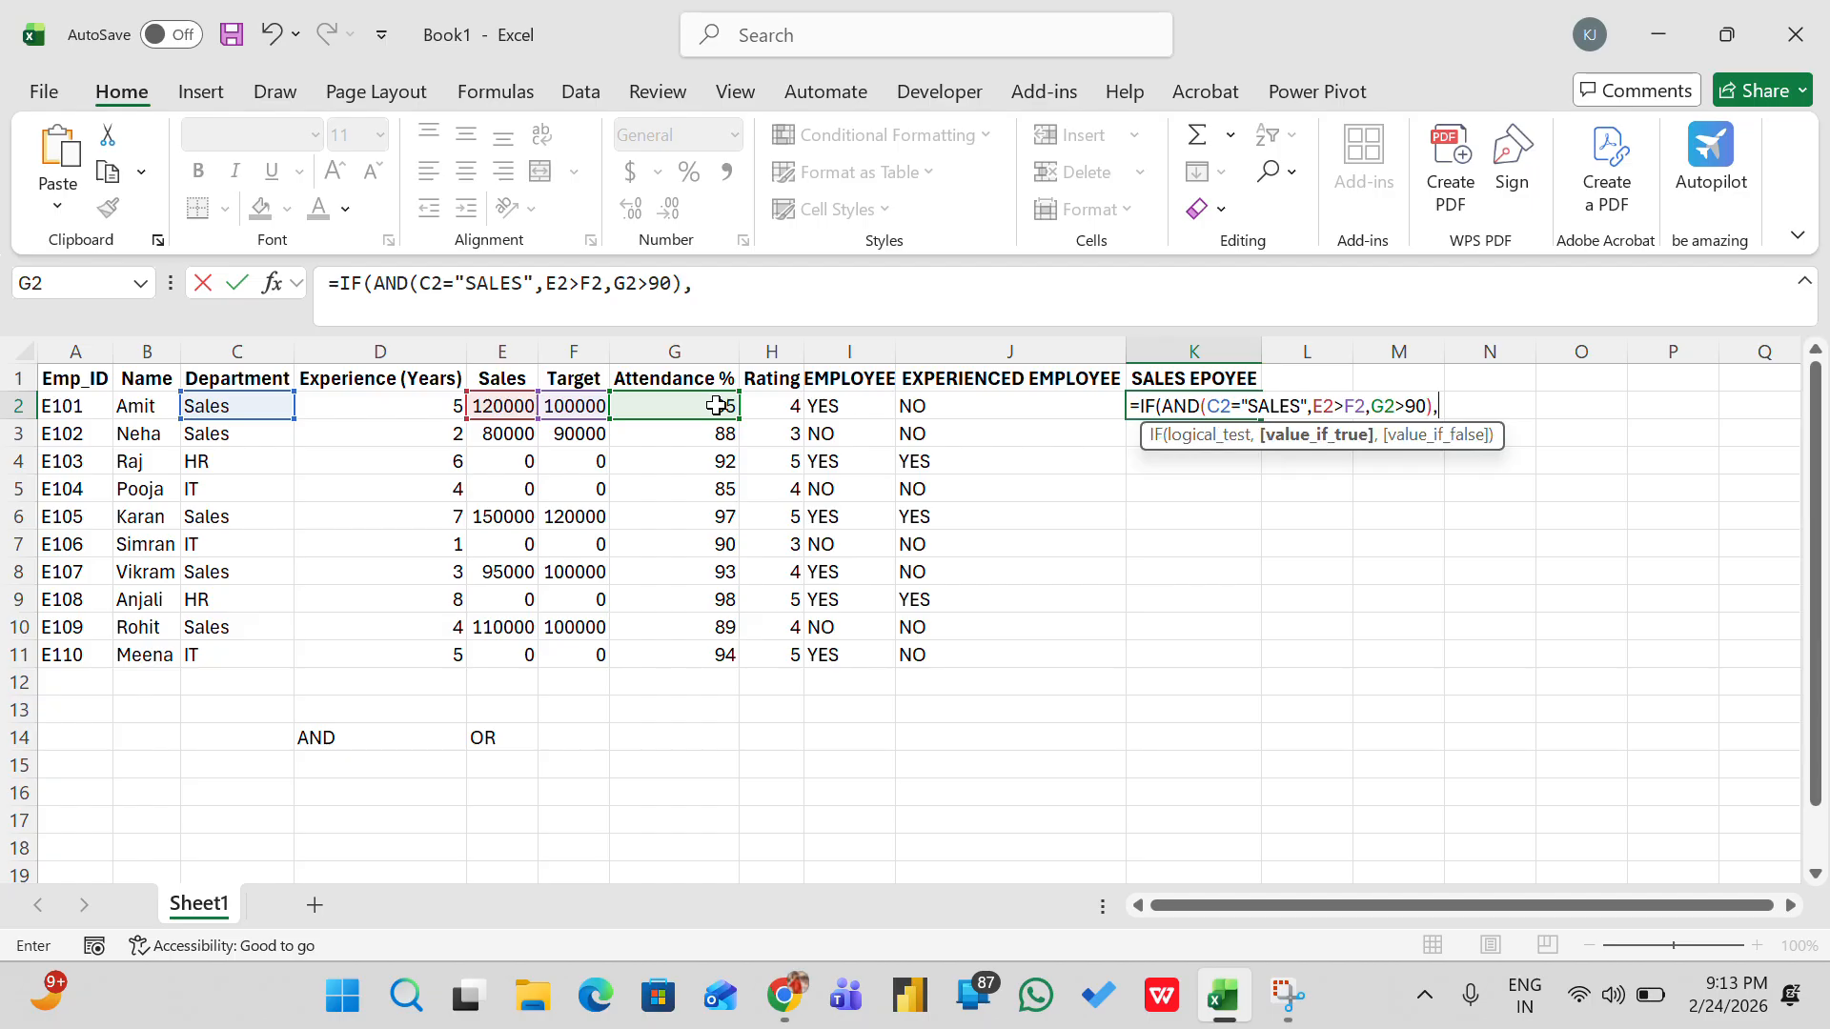
pyautogui.write('"YES",')
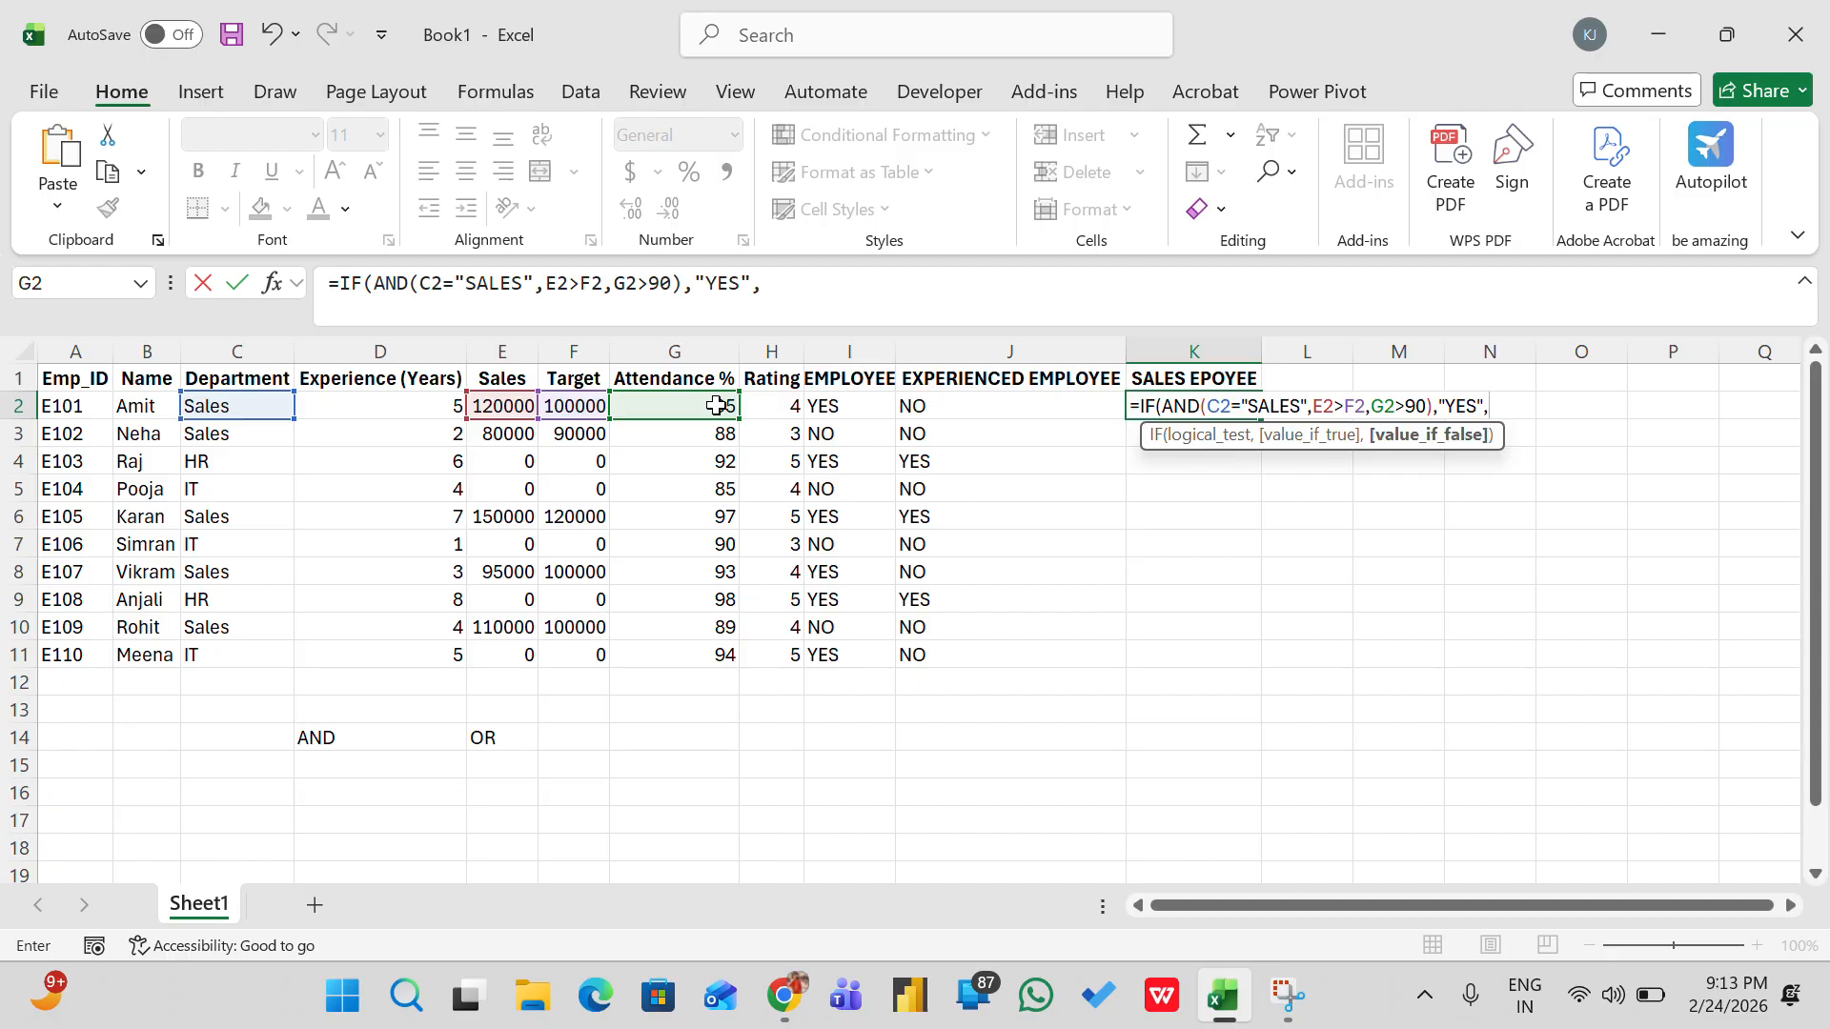
pyautogui.write('"NO")')
pyautogui.press('Return')
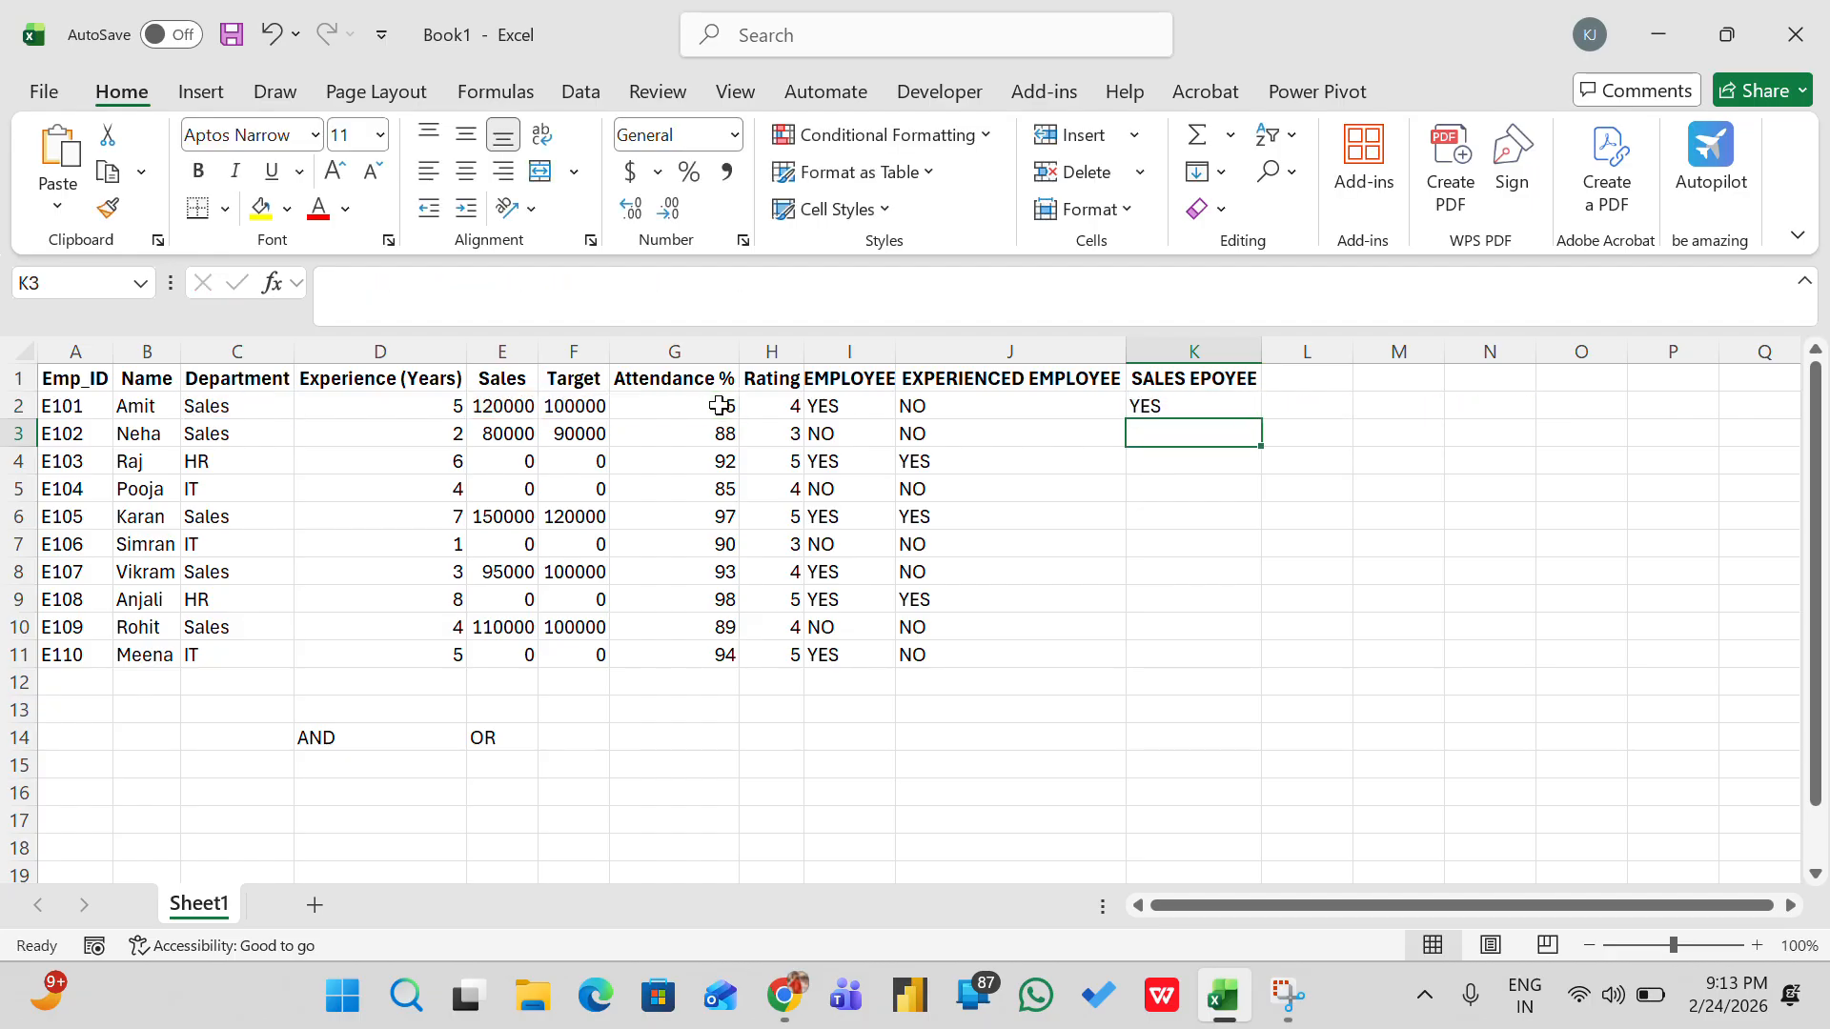
# Review the formula in K2 against the department, sales, target and attendance values in row 2
pyautogui.click(243, 400)
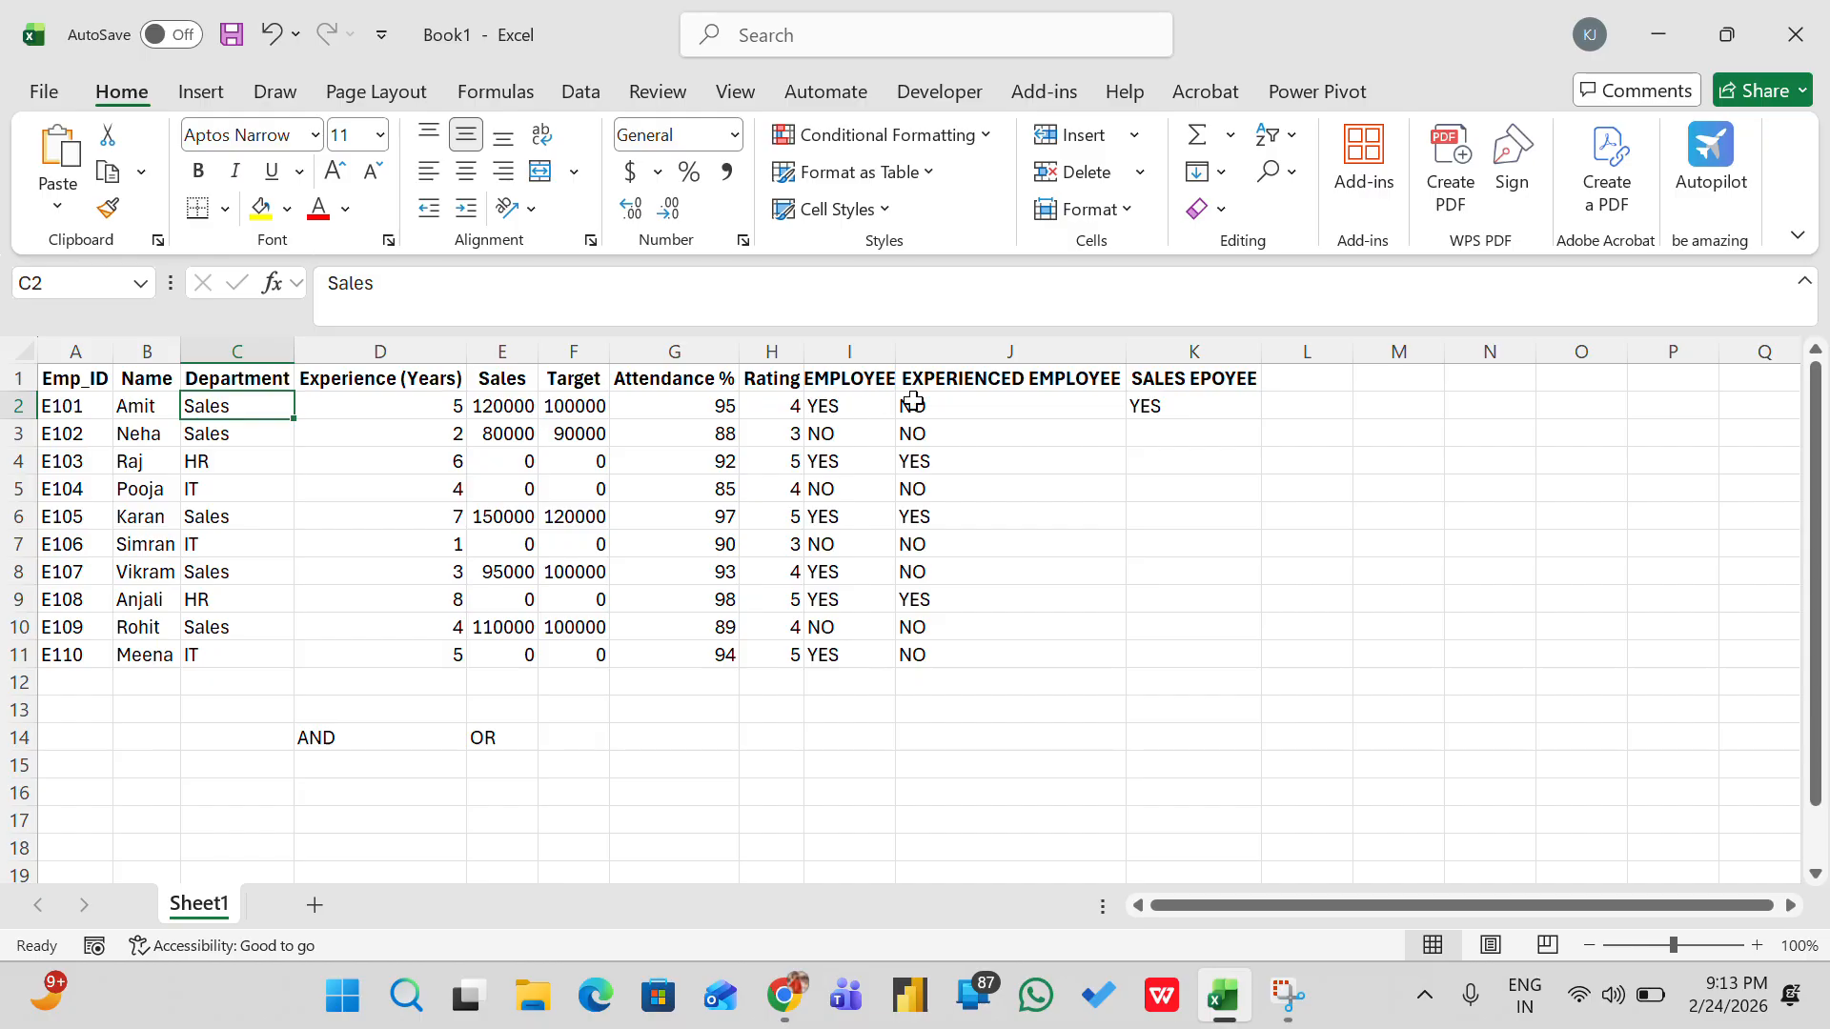
pyautogui.click(1144, 406)
pyautogui.doubleClick(1156, 406)
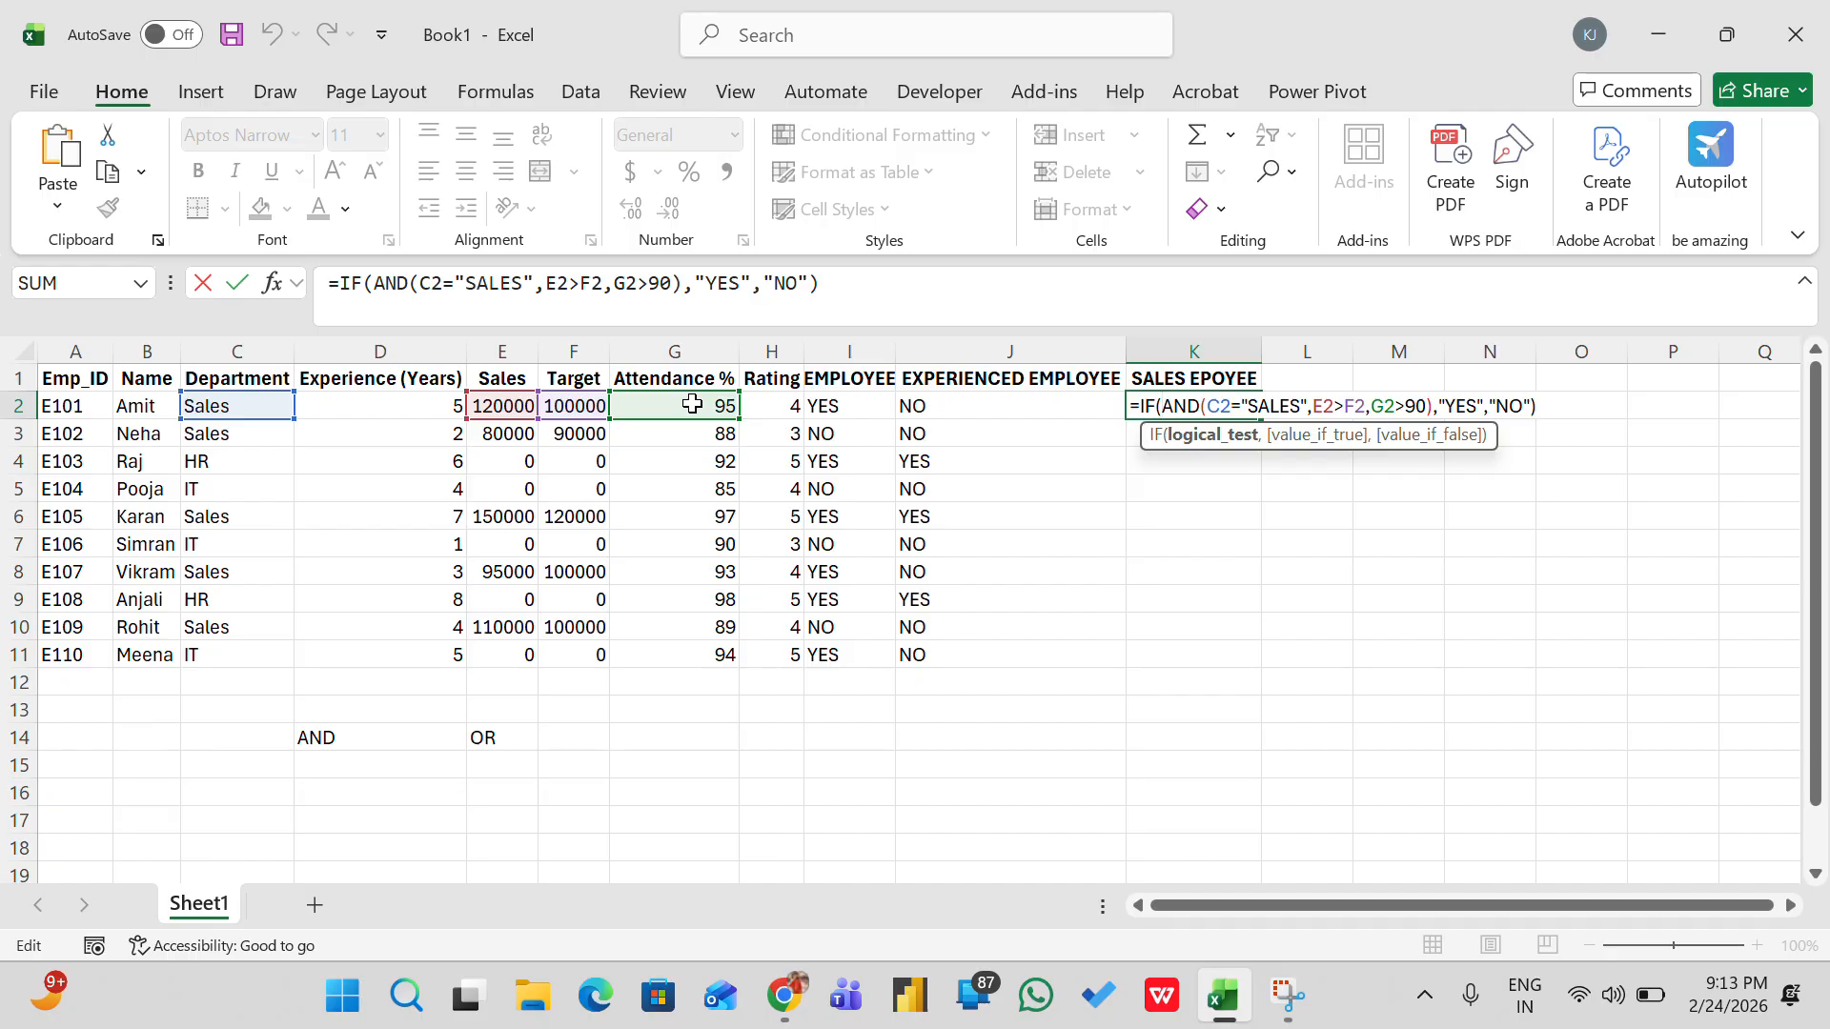
pyautogui.press('Return')
# Commit the formula in K2 and fill it down through K11
pyautogui.press('Up')
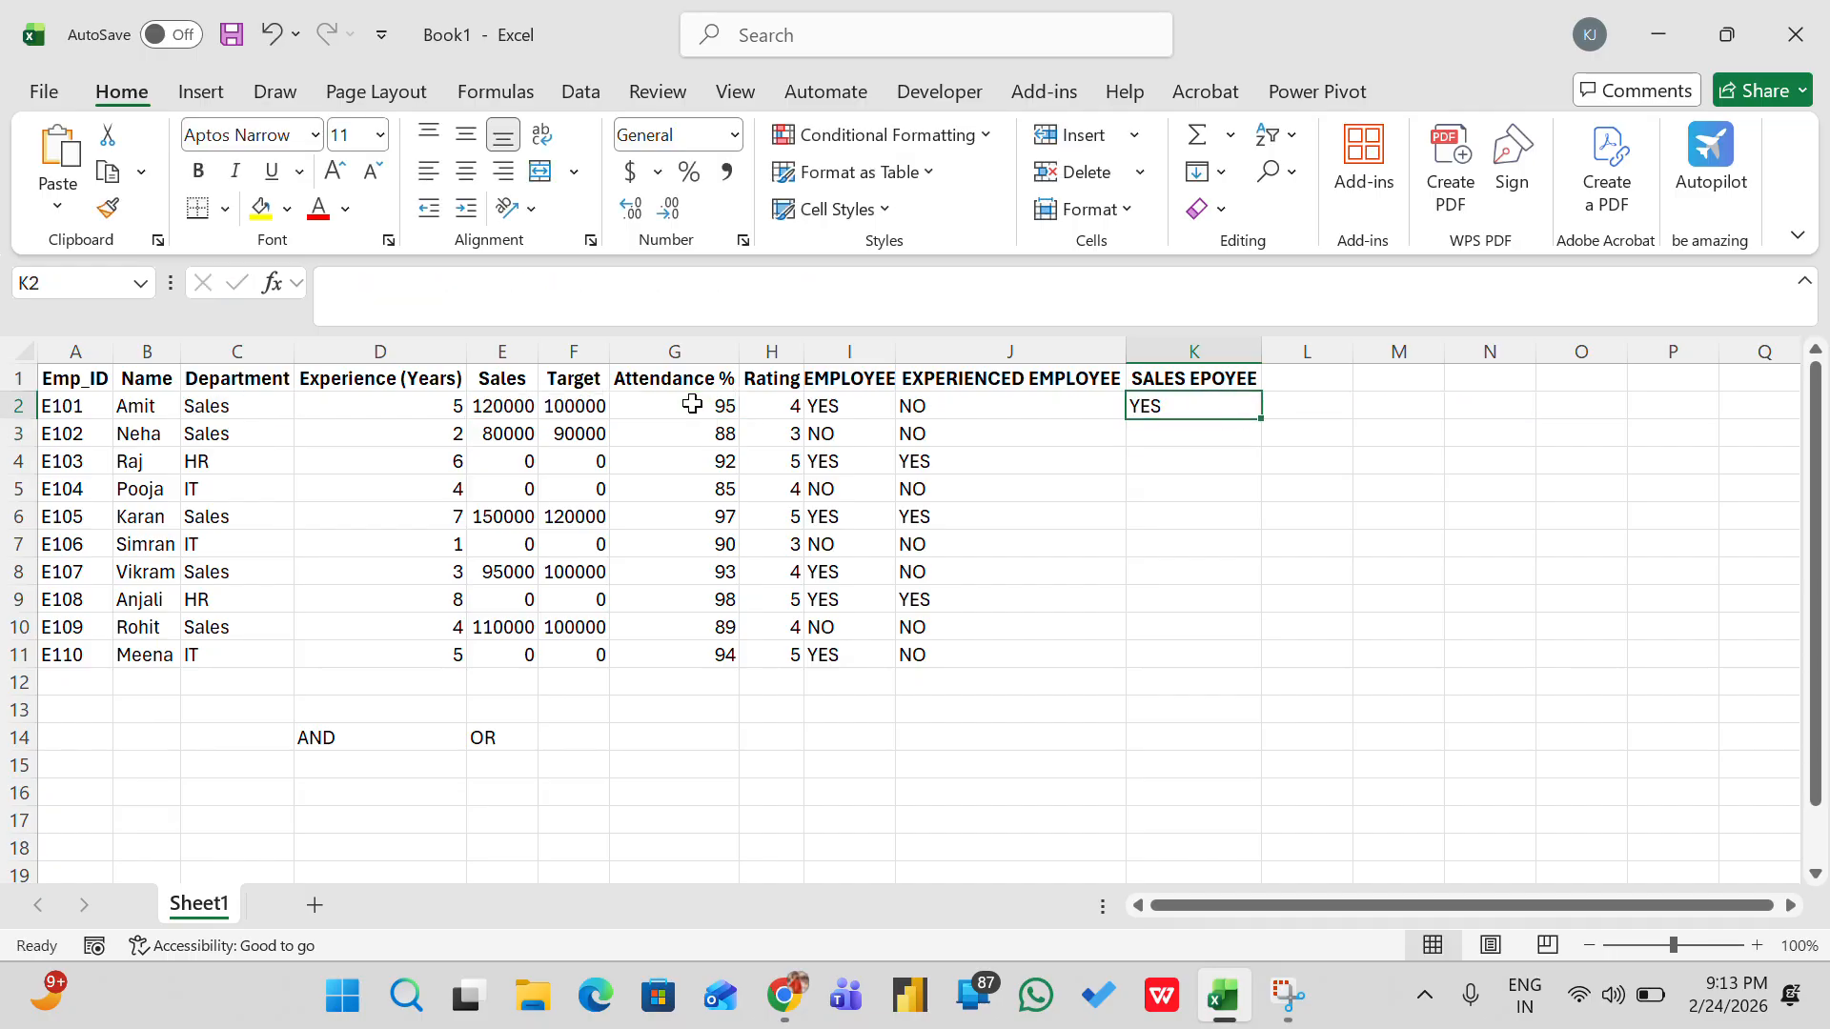
pyautogui.hotkey('shift', 'Down')
pyautogui.hotkey('shift', 'Down')
pyautogui.hotkey('shift', 'Down')
pyautogui.hotkey('shift', 'Down')
pyautogui.hotkey('shift', 'Down')
pyautogui.hotkey('shift', 'Down')
pyautogui.hotkey('shift', 'Down')
pyautogui.hotkey('shift', 'Down')
pyautogui.hotkey('shift', 'Down')
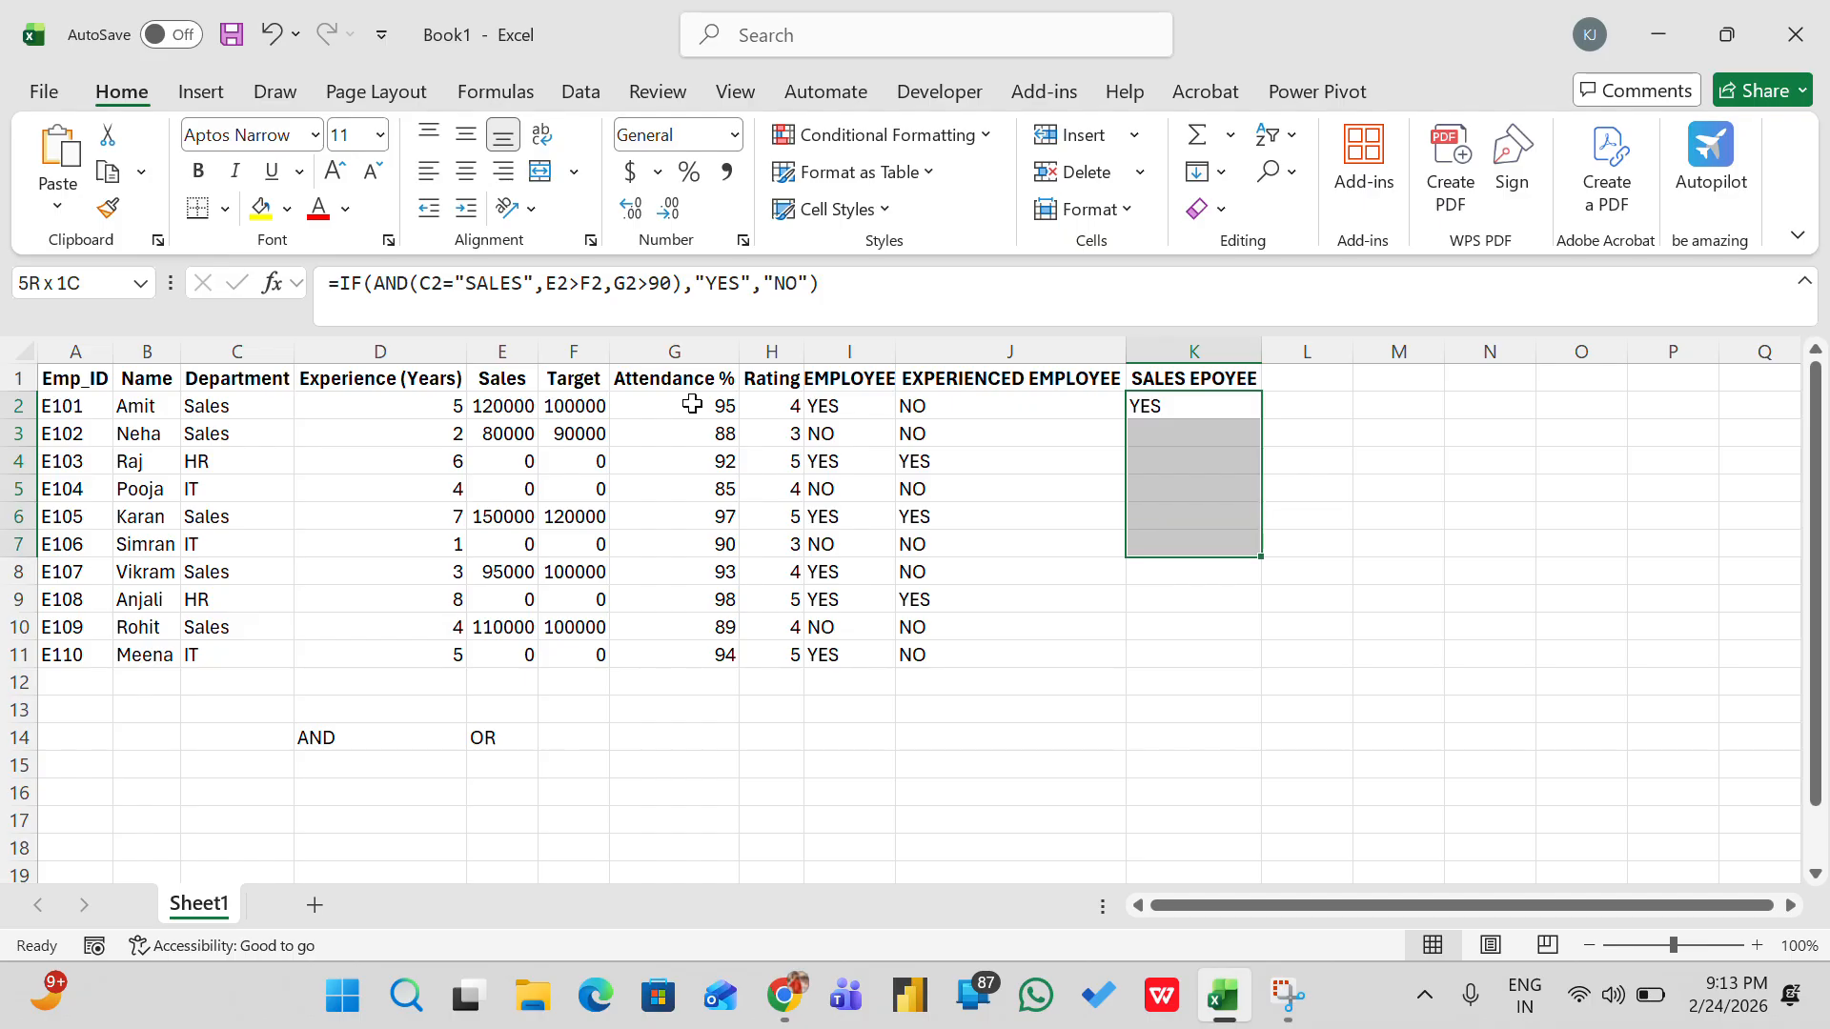
pyautogui.hotkey('ctrl', 'd')
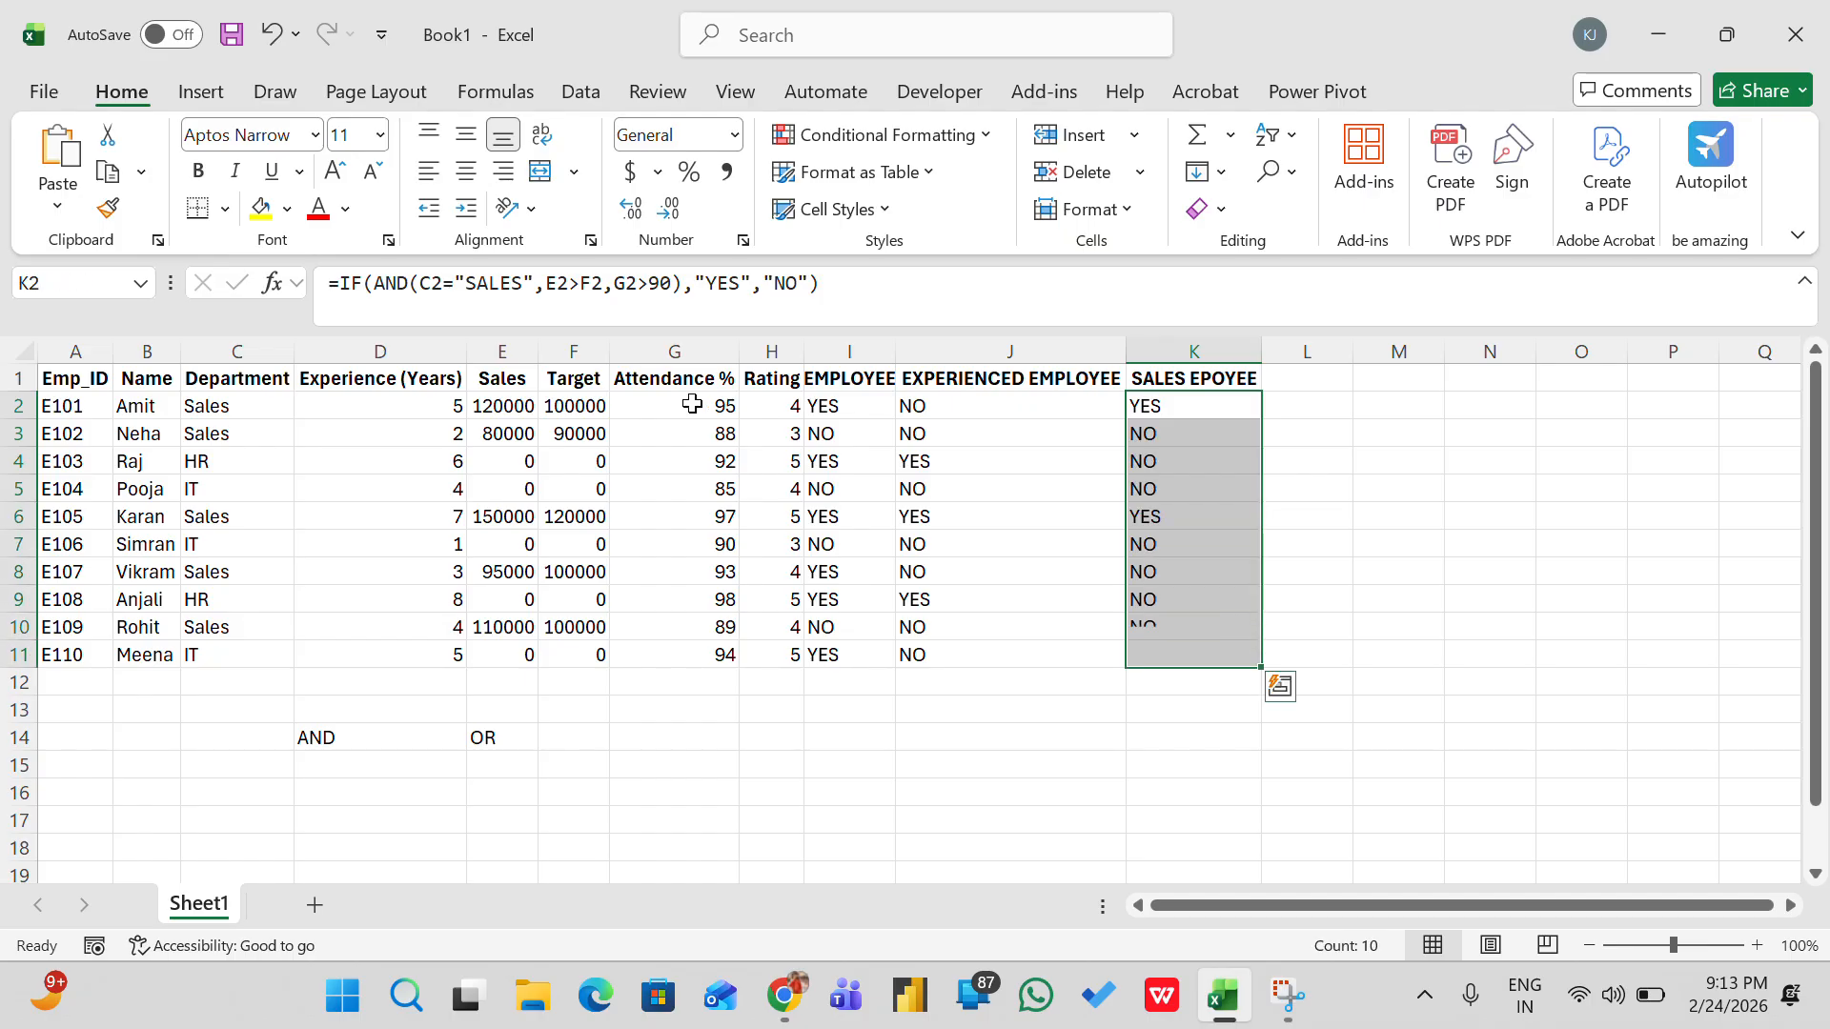
# Check the formulas in K3 to K5 against the department, sales, target and attendance values in their rows
pyautogui.click(1198, 433)
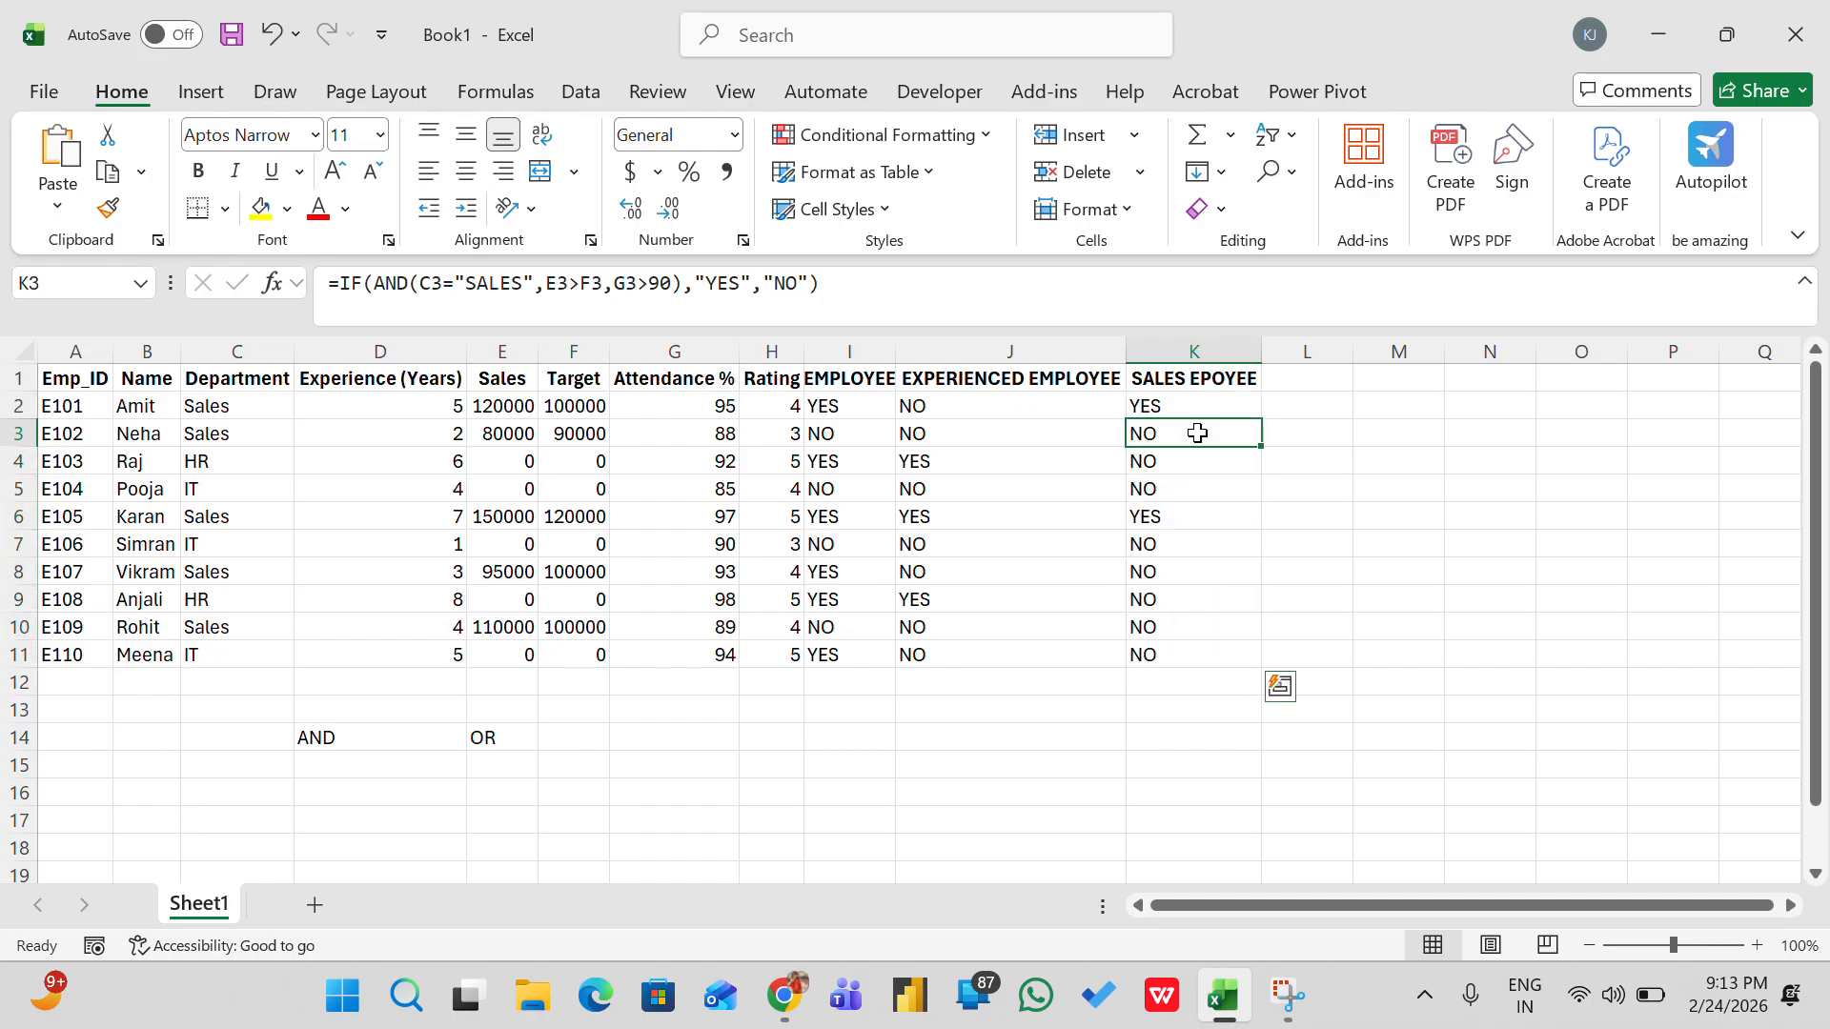
pyautogui.doubleClick(1198, 433)
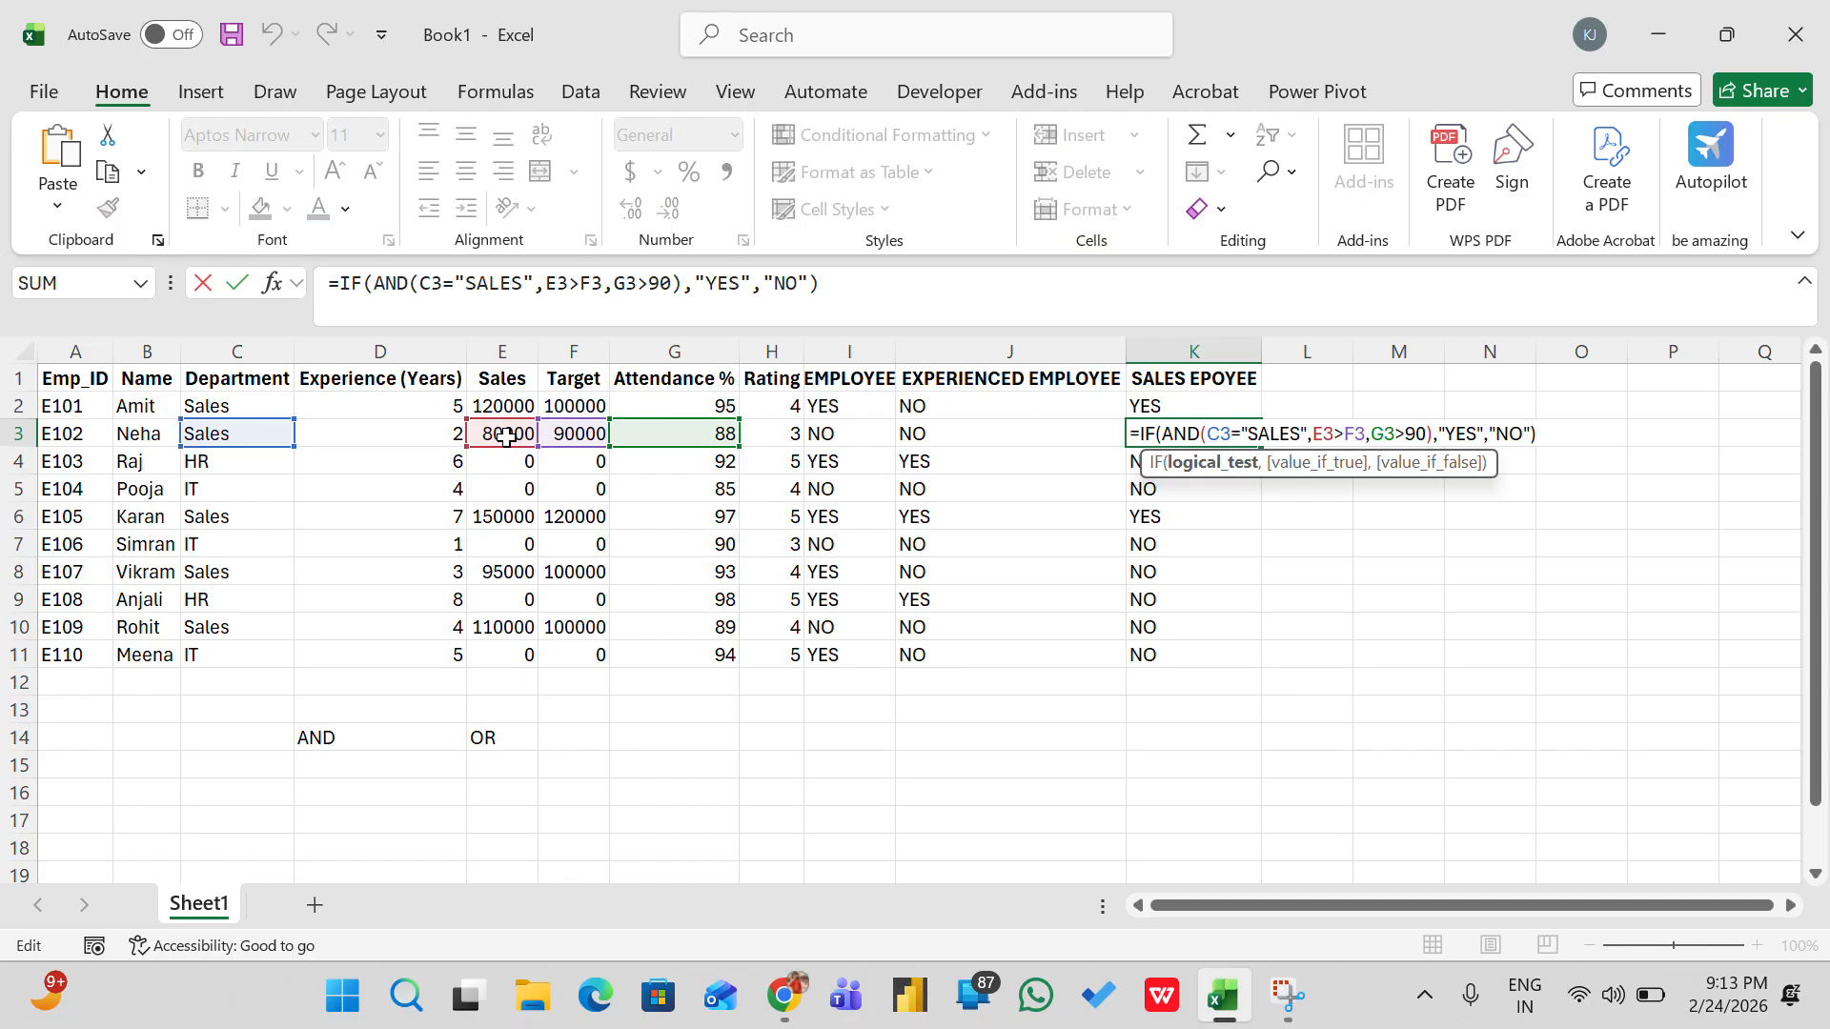
pyautogui.press('Return')
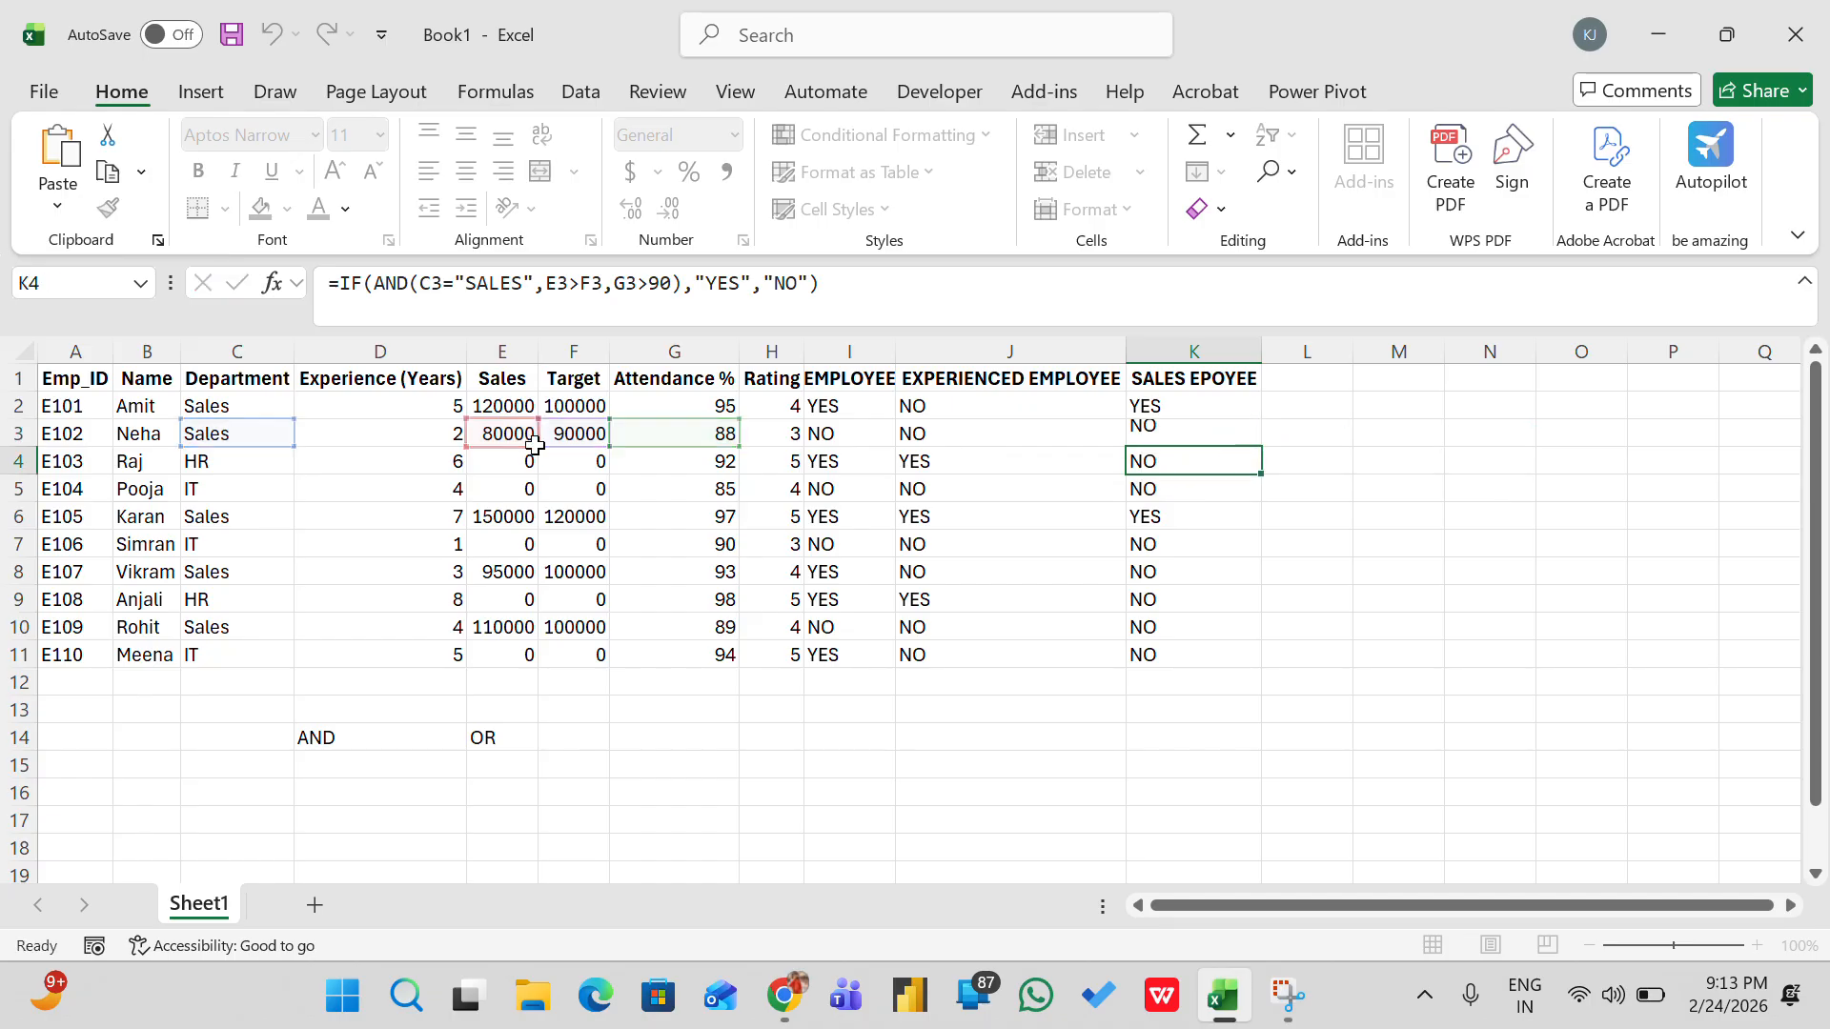
pyautogui.press('F2')
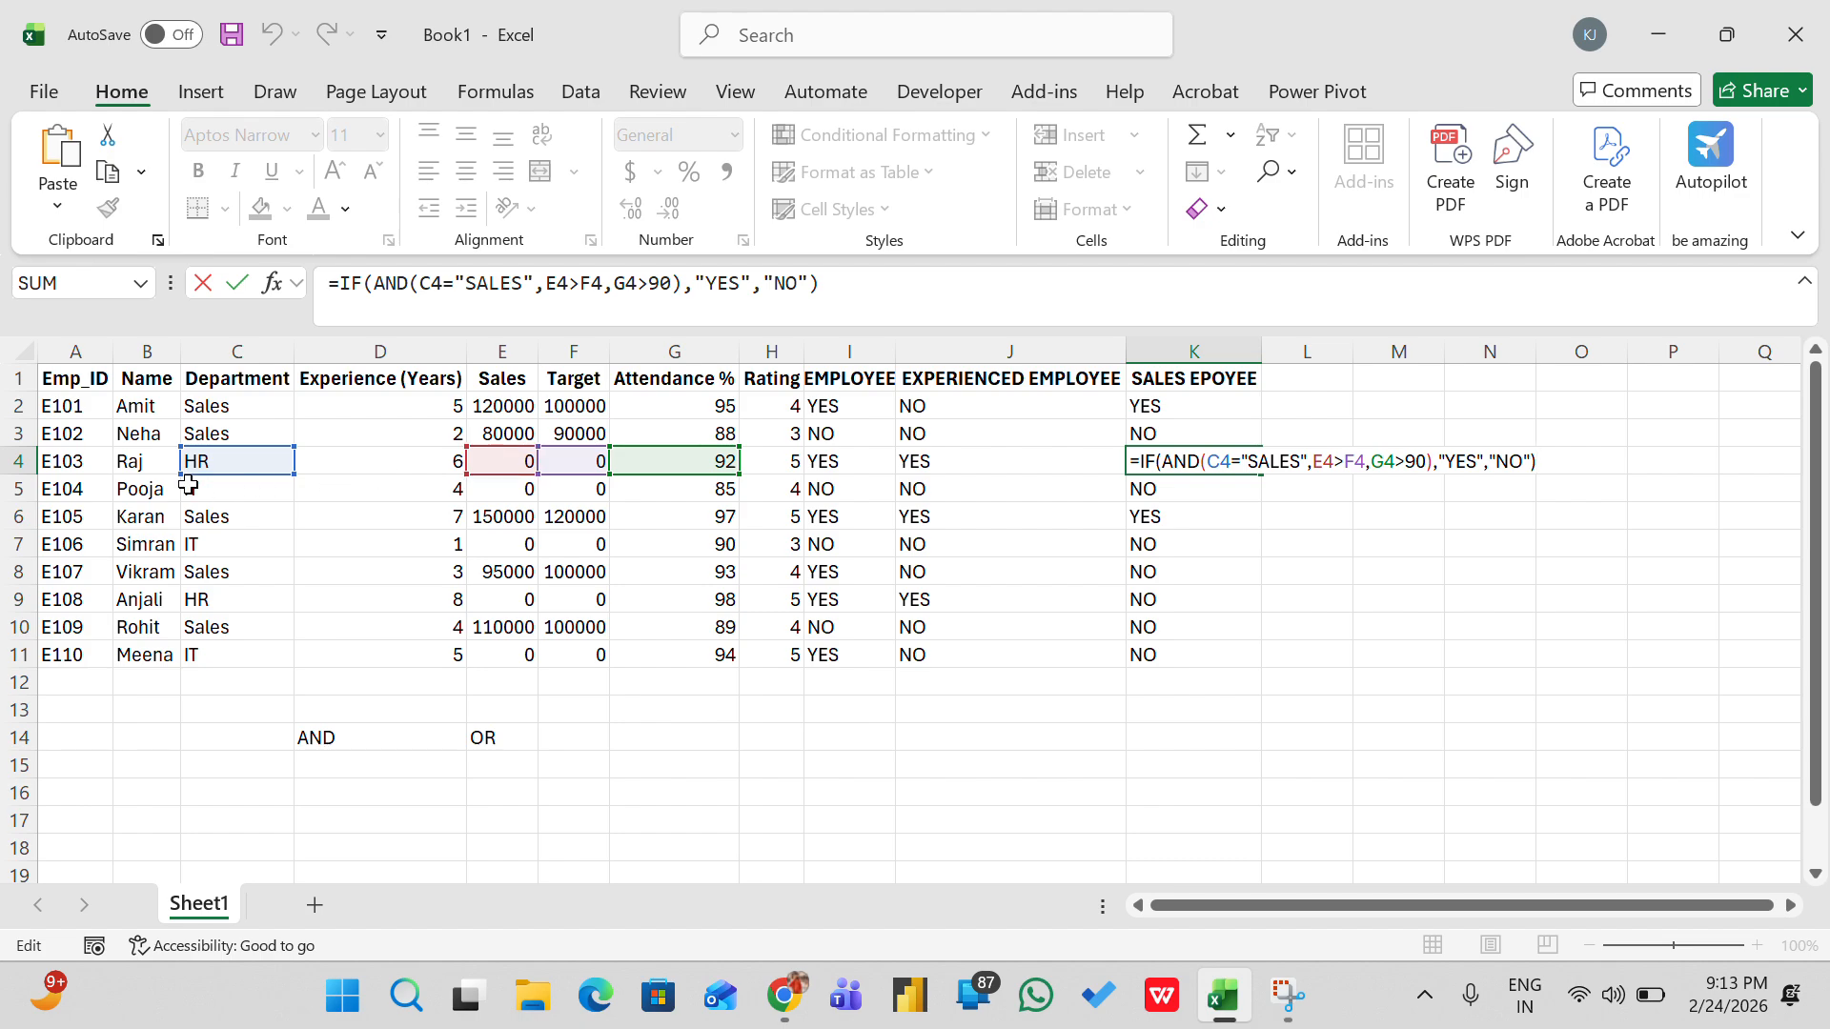
pyautogui.press('Return')
pyautogui.press('F2')
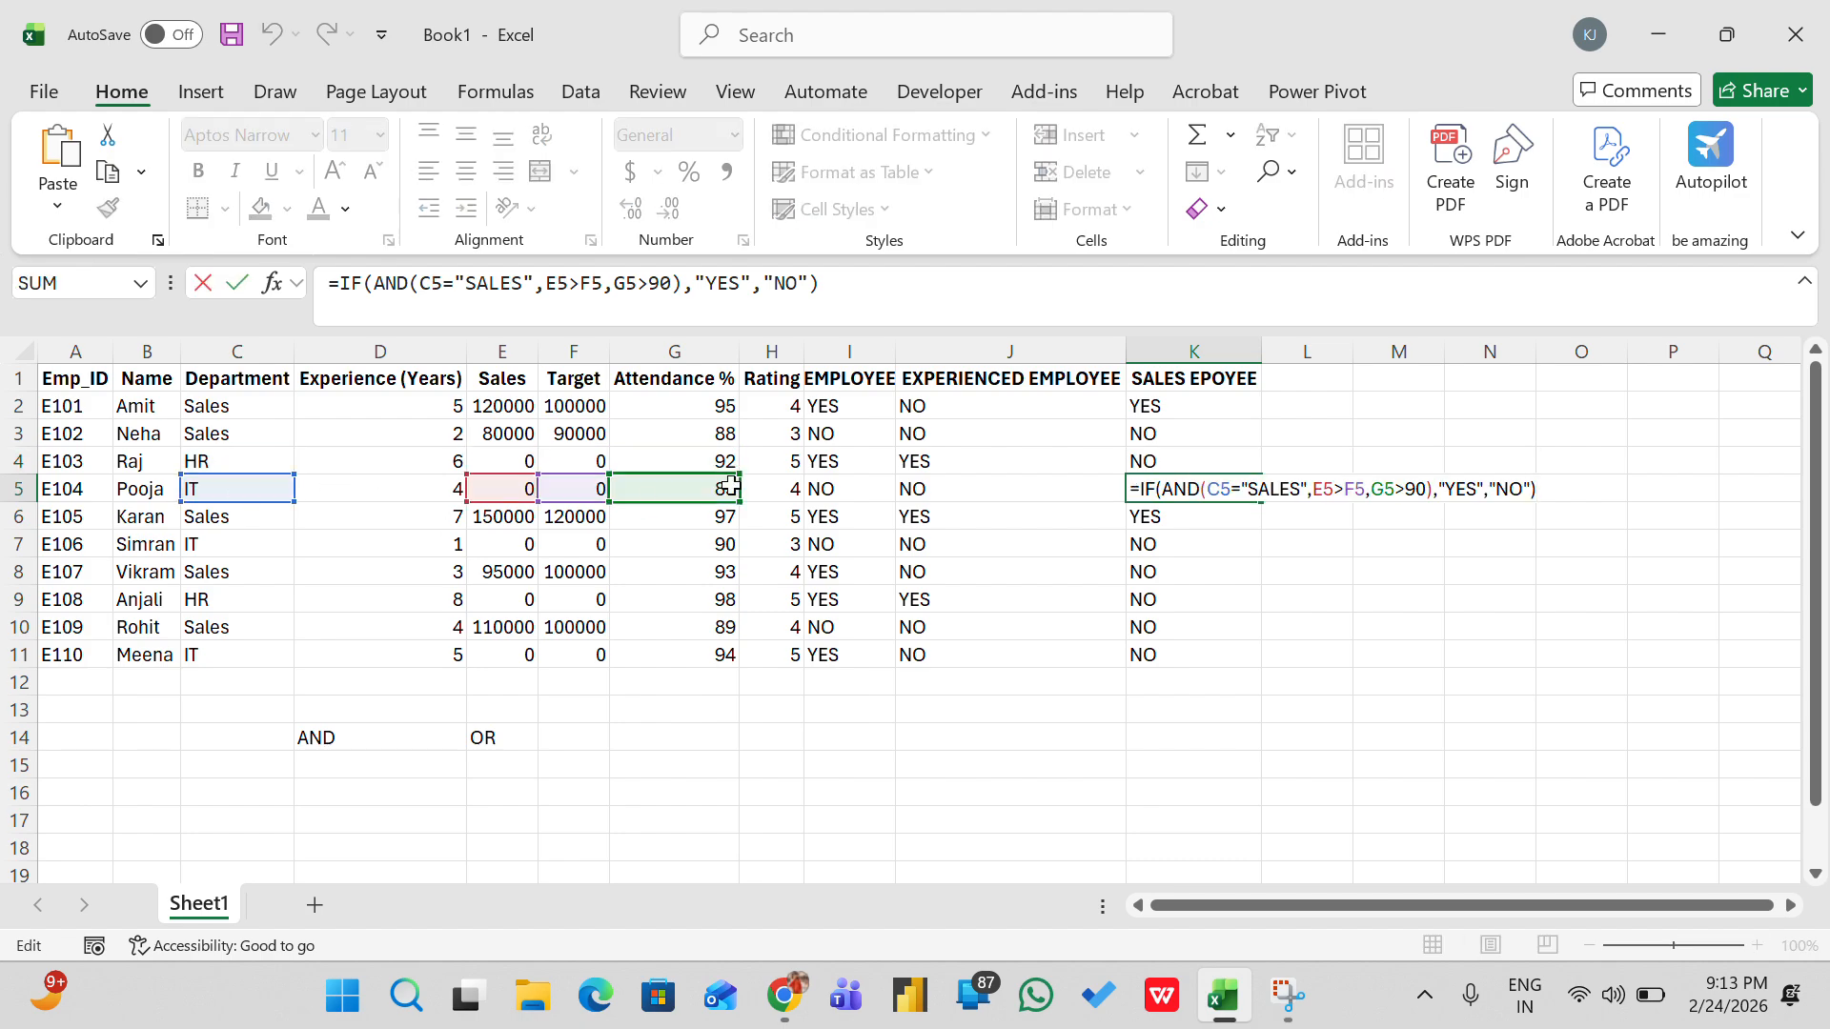
pyautogui.press('Return')
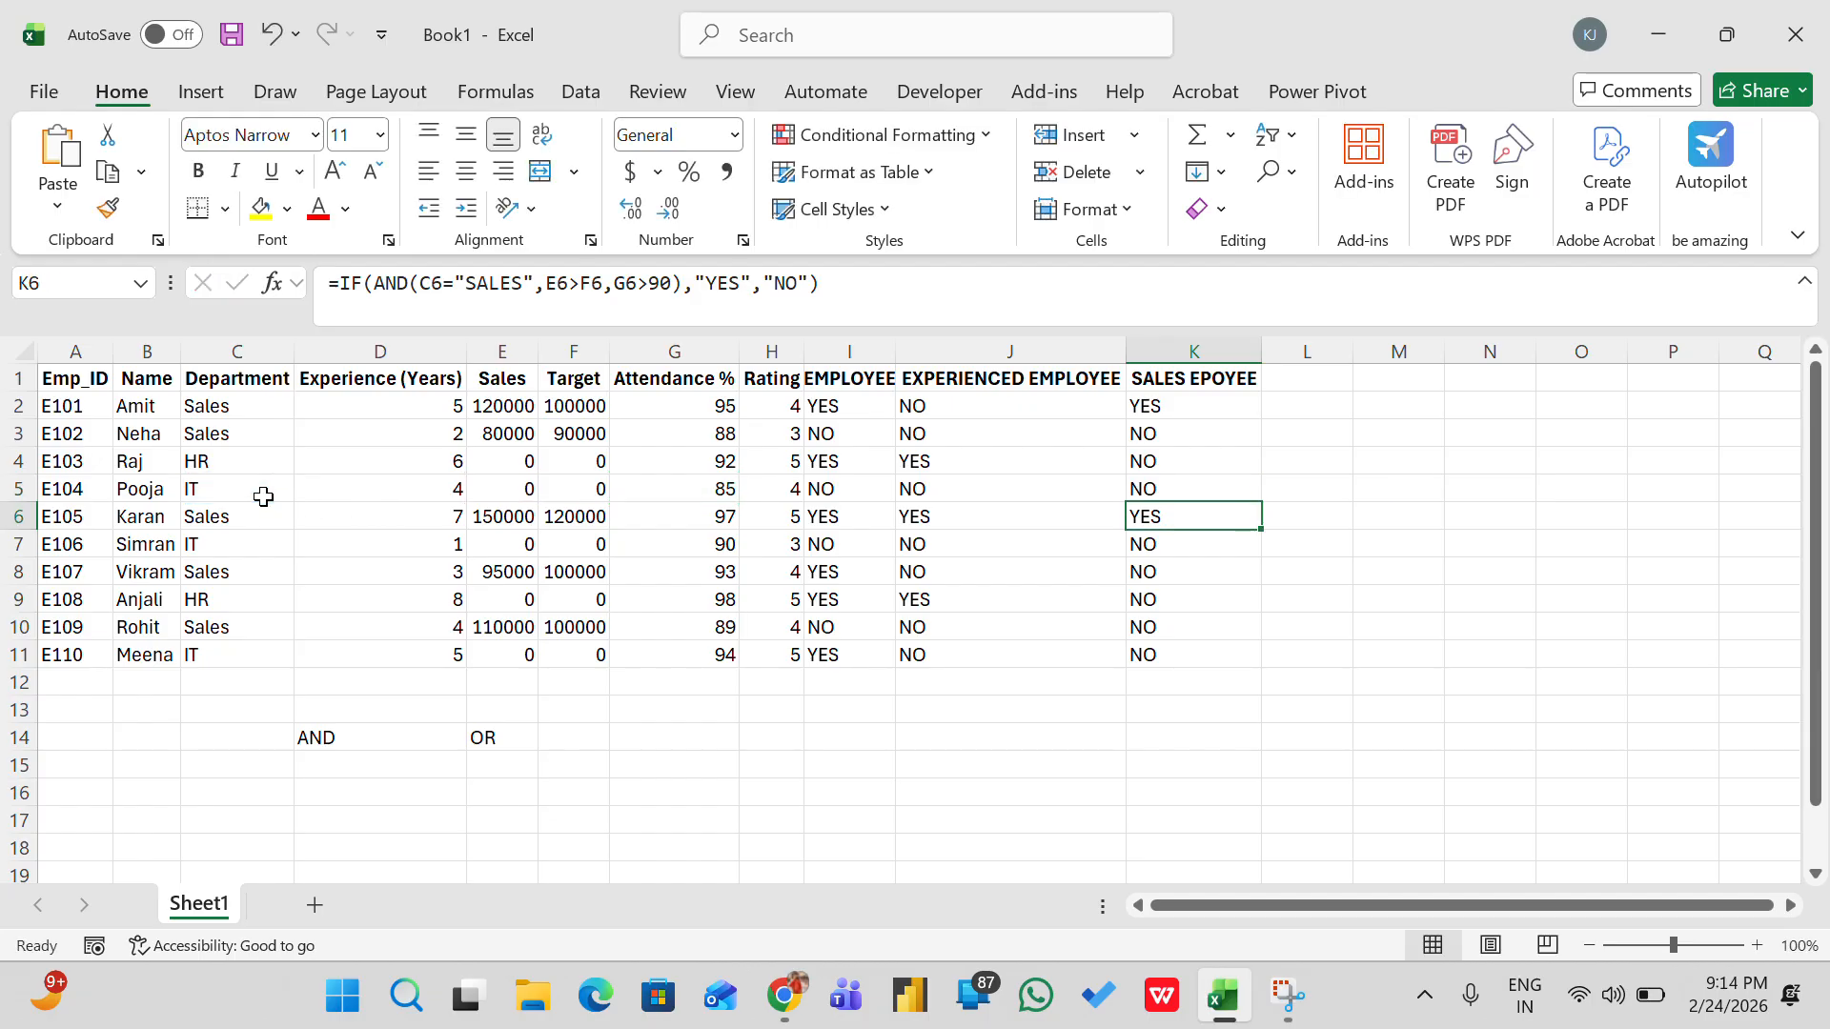
# Check the remaining formulas in K6 to K11 against the cells each one references
pyautogui.press('F2')
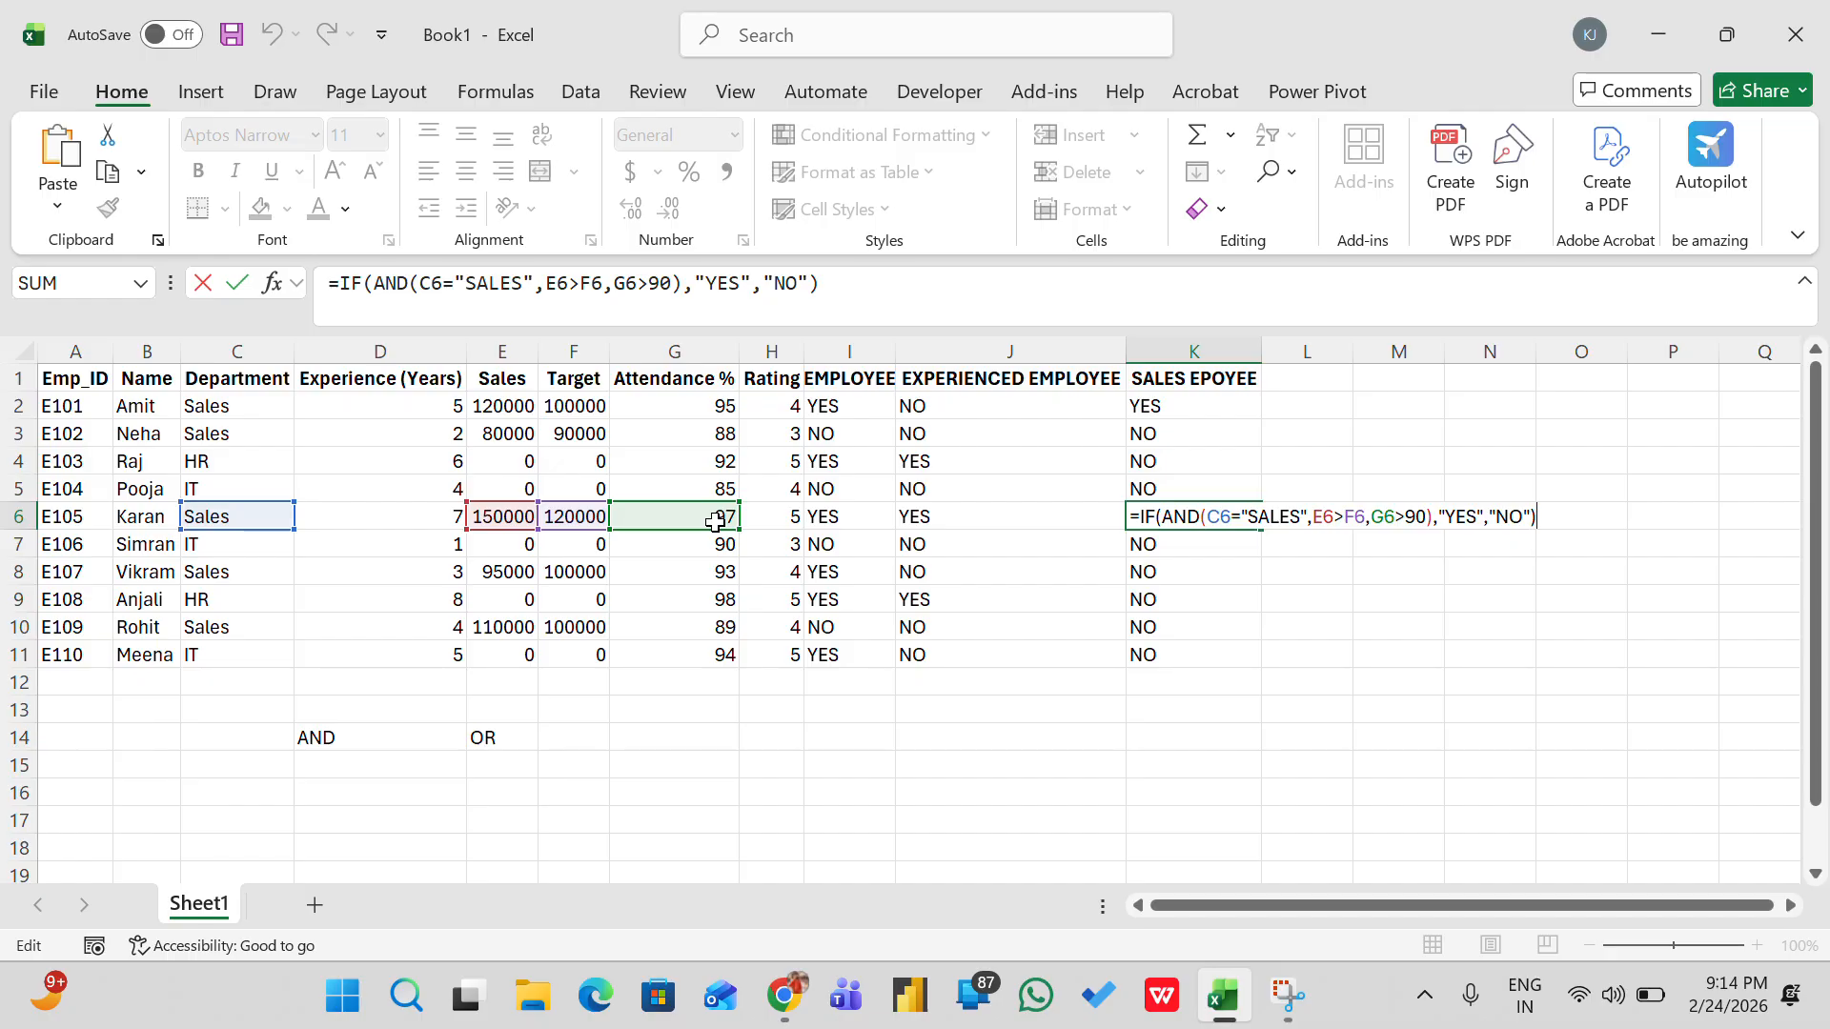
pyautogui.press('Return')
pyautogui.press('F2')
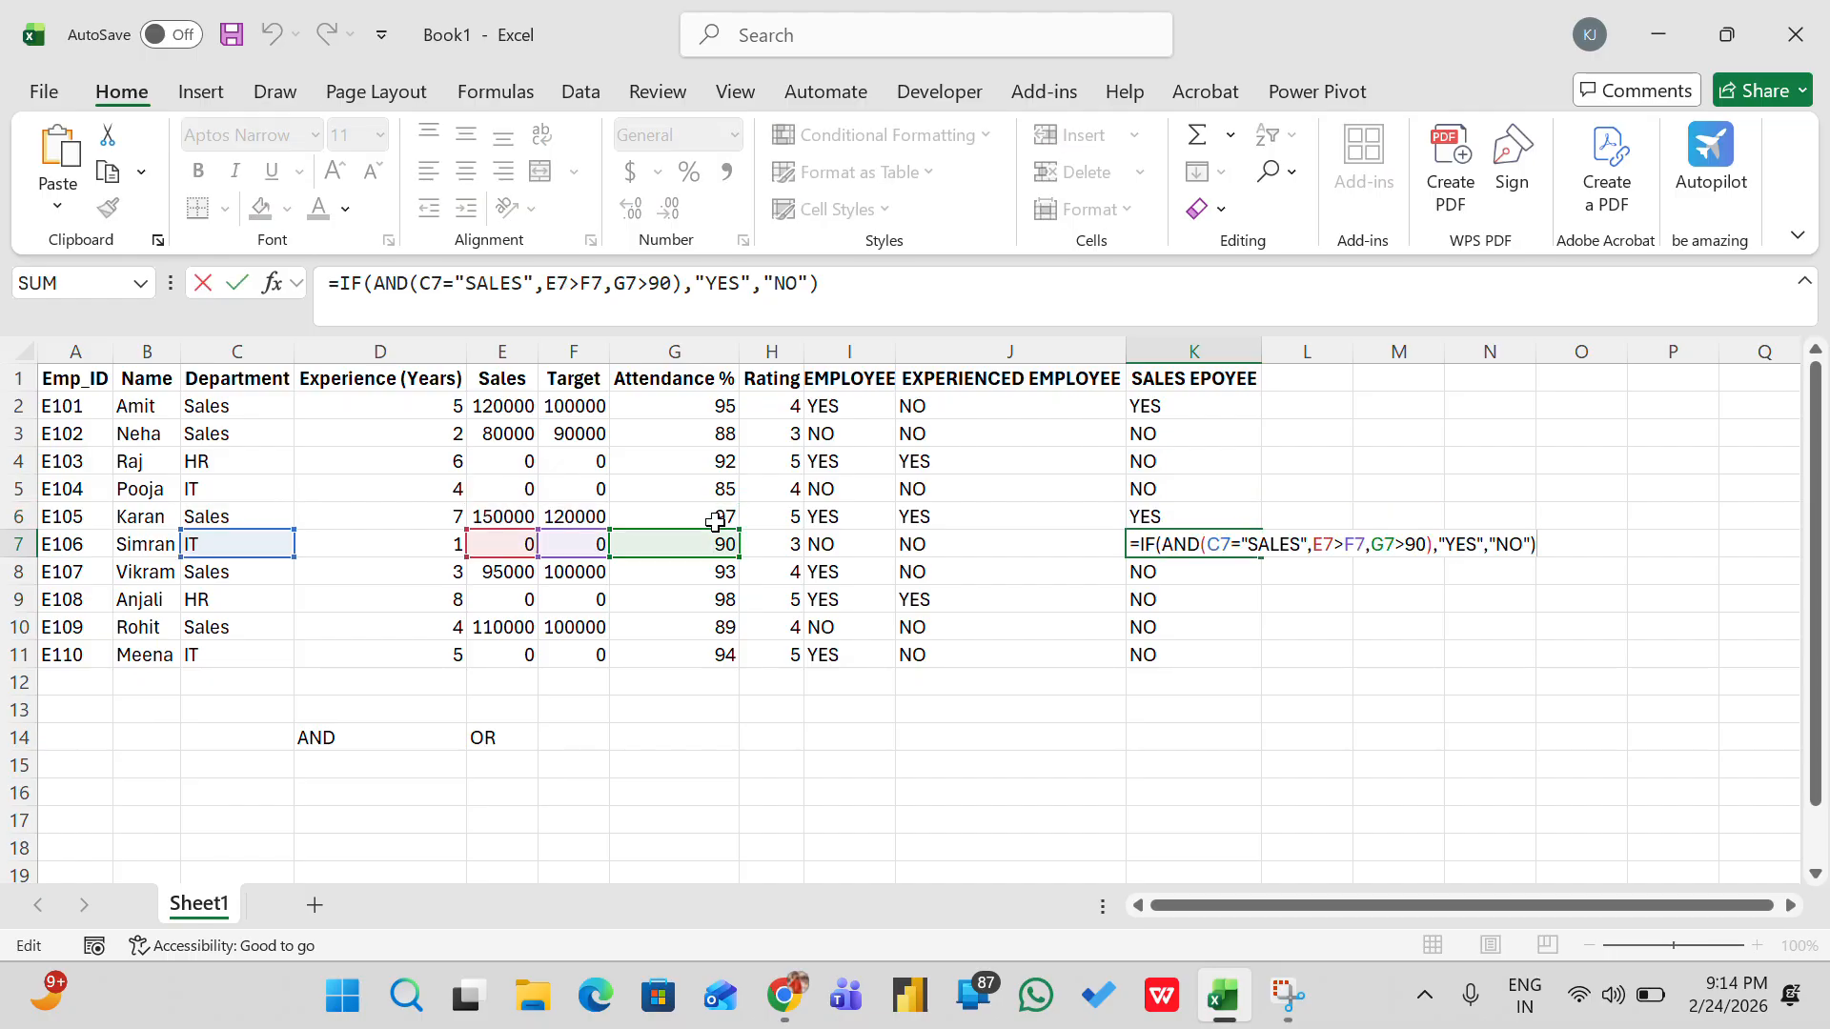
pyautogui.press('Return')
pyautogui.press('F2')
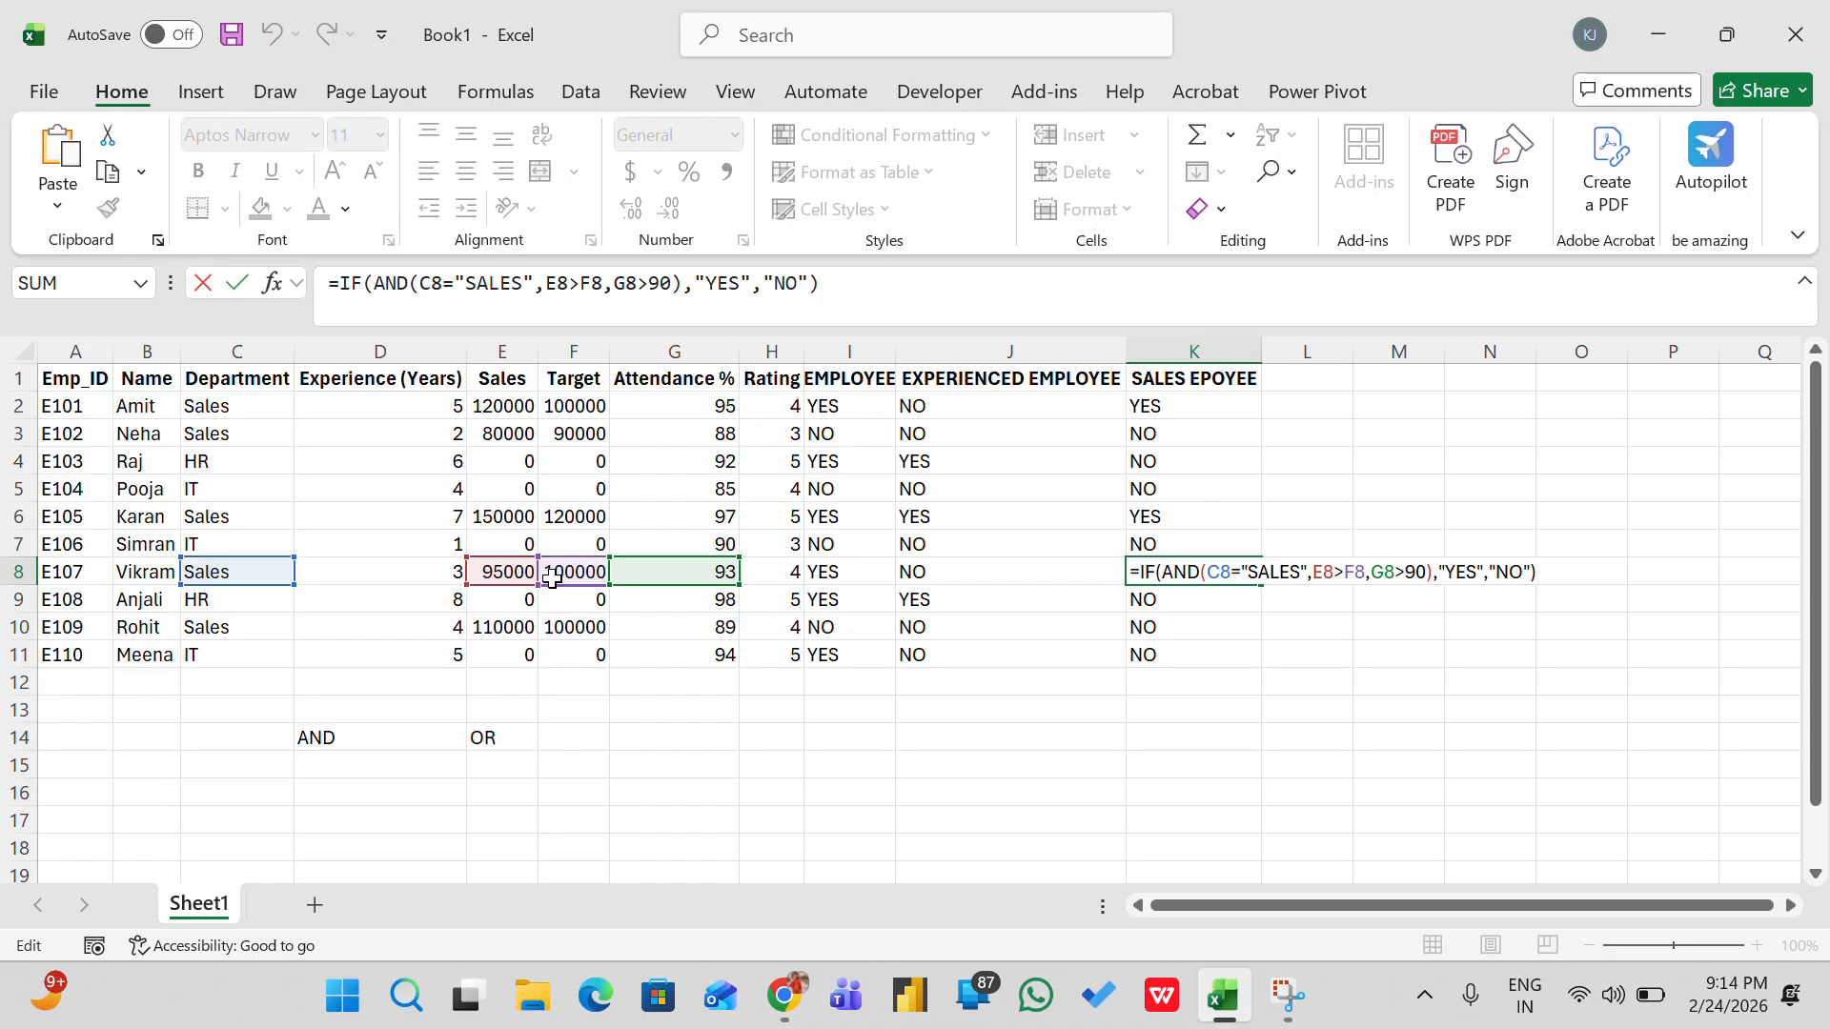
pyautogui.press('Return')
pyautogui.press('F2')
pyautogui.press('Return')
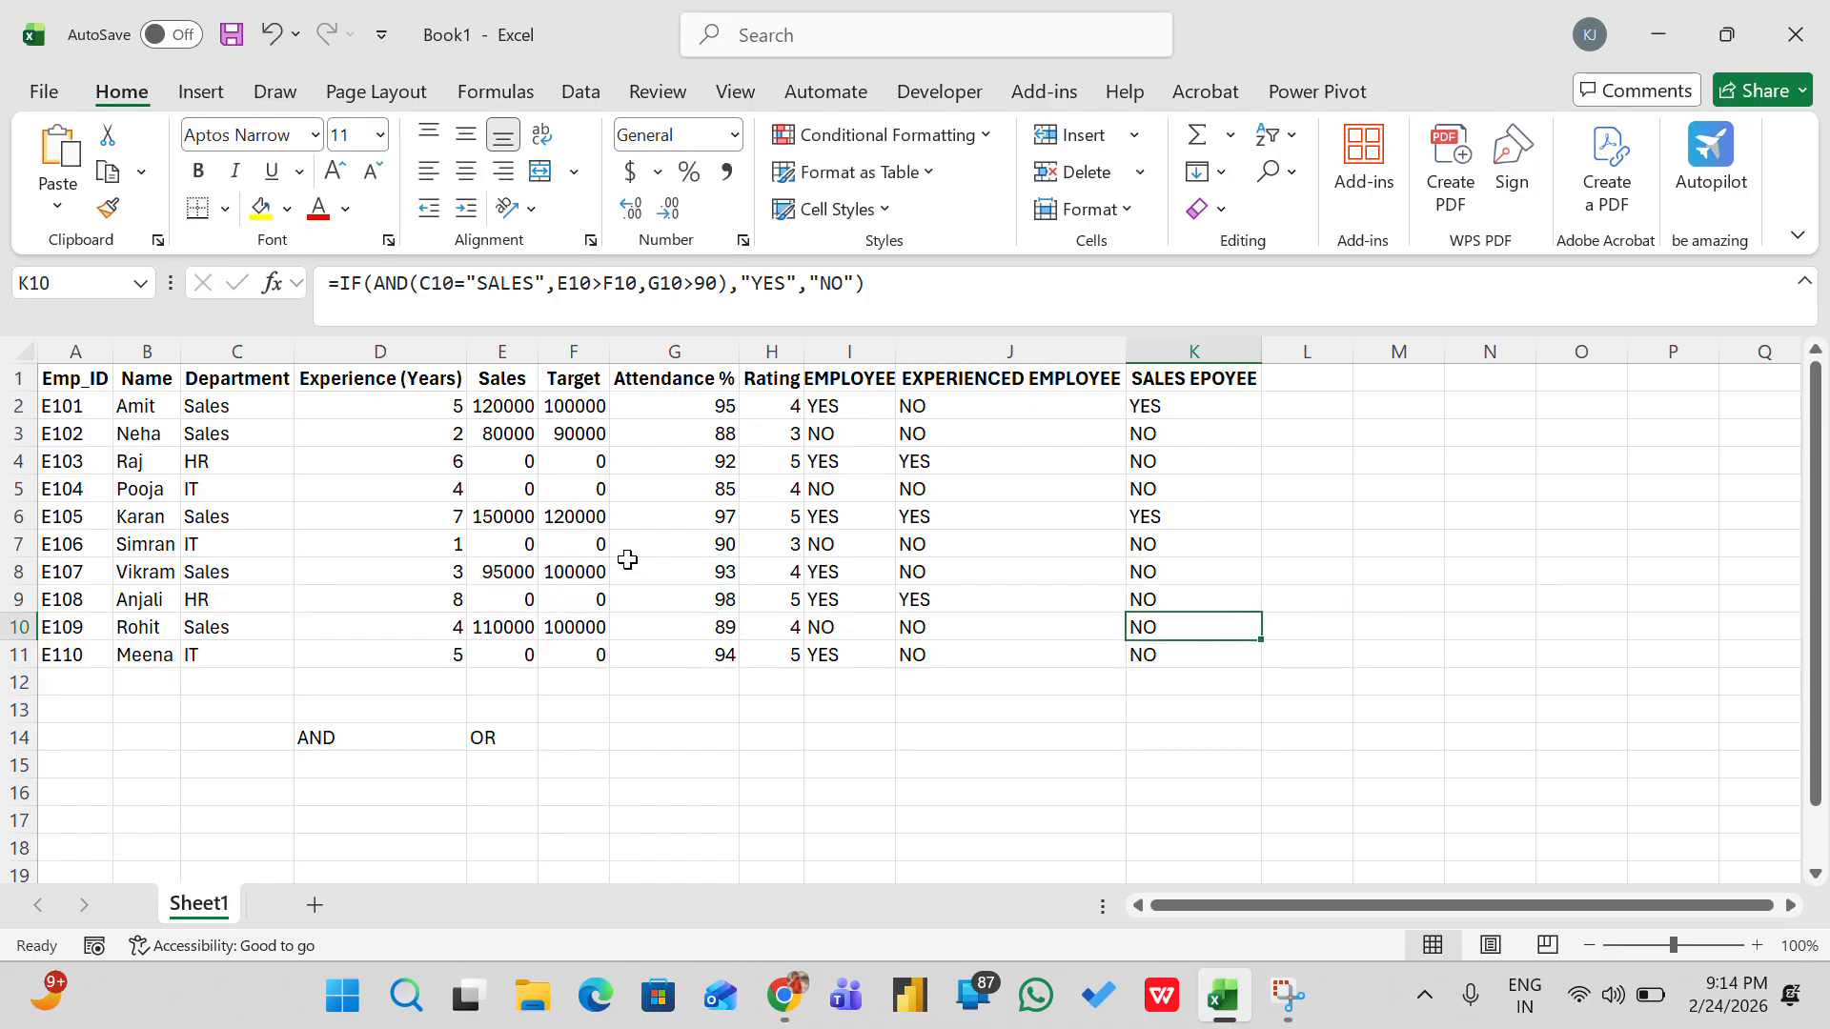
pyautogui.press('F2')
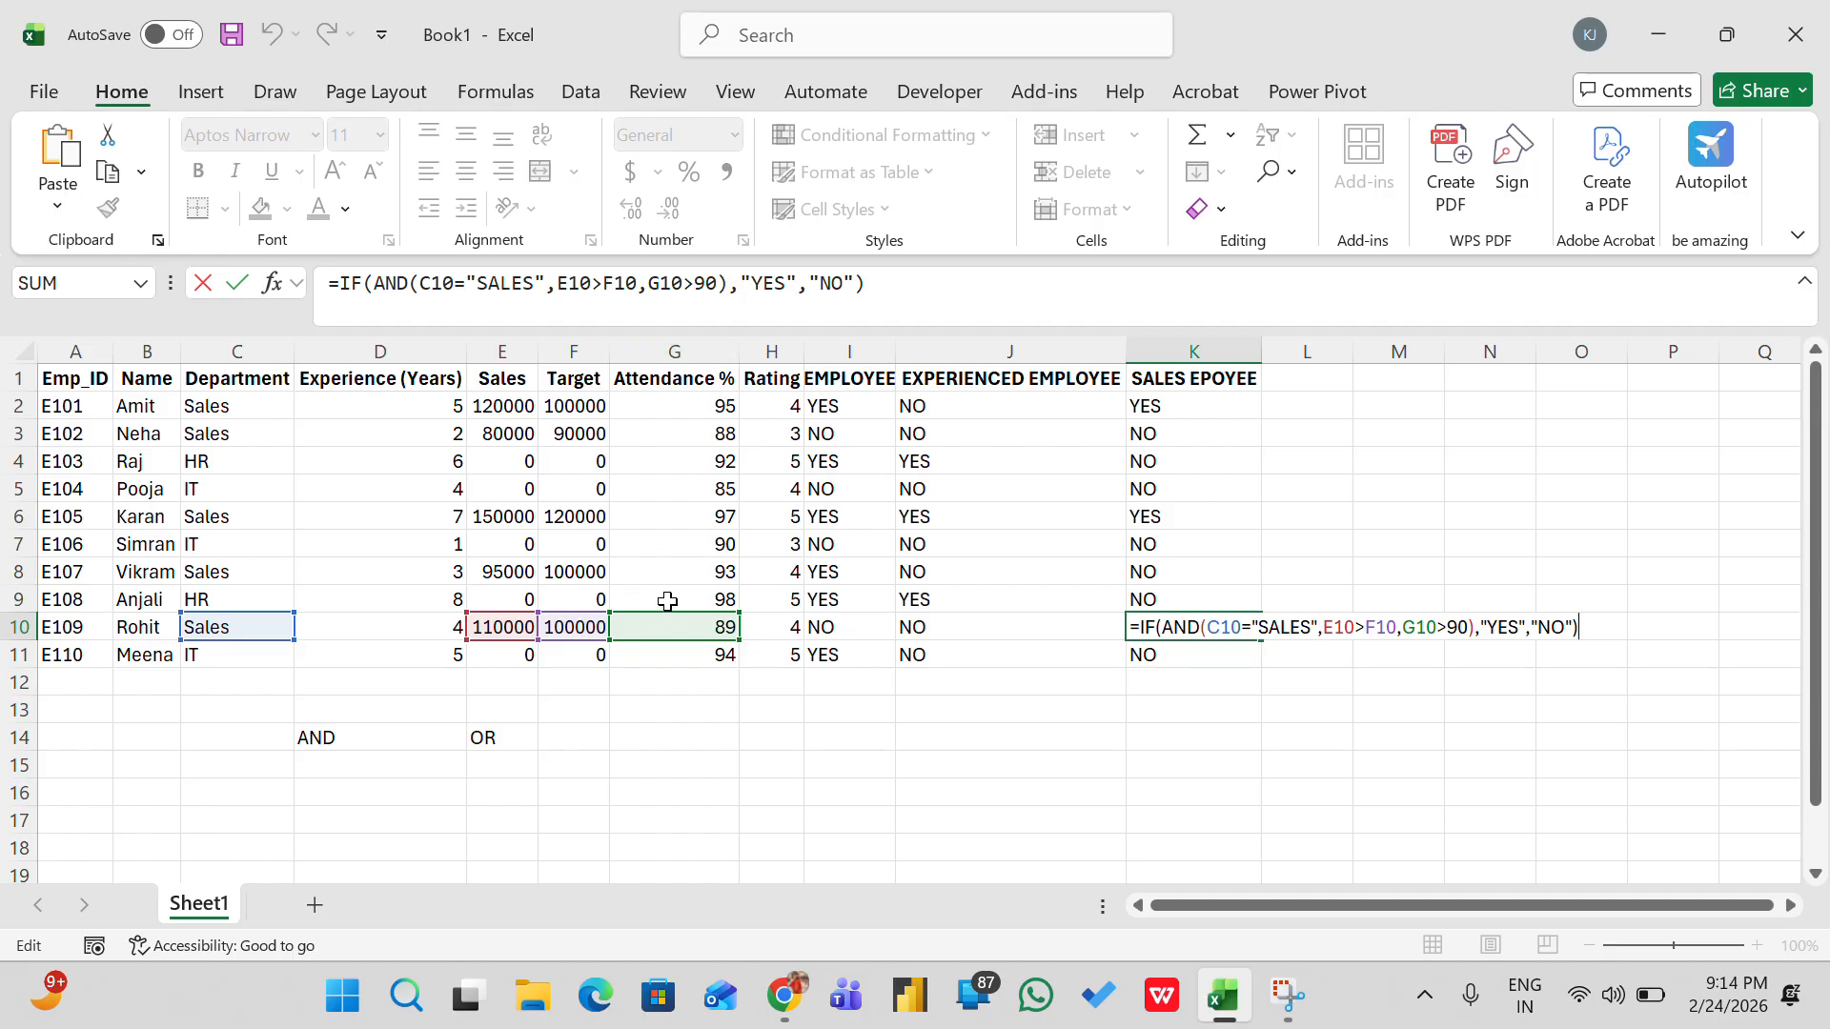
pyautogui.press('Return')
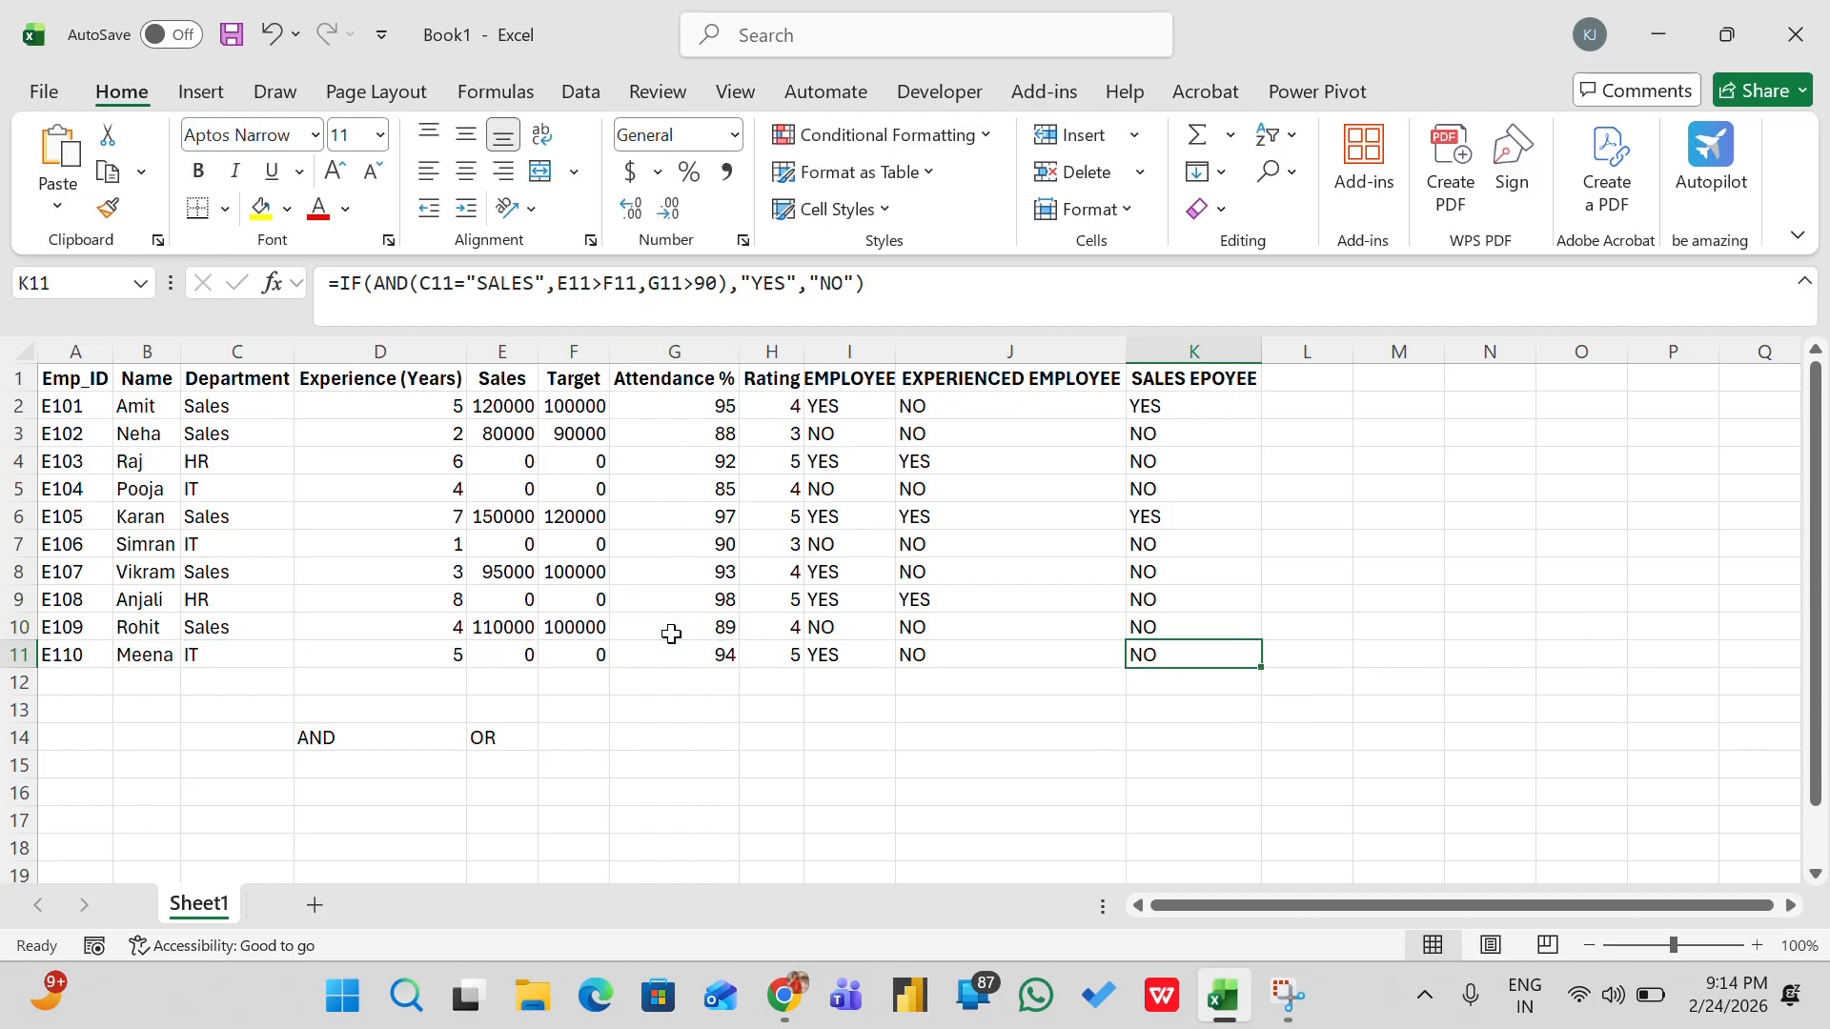
pyautogui.press('F2')
pyautogui.press('Return')
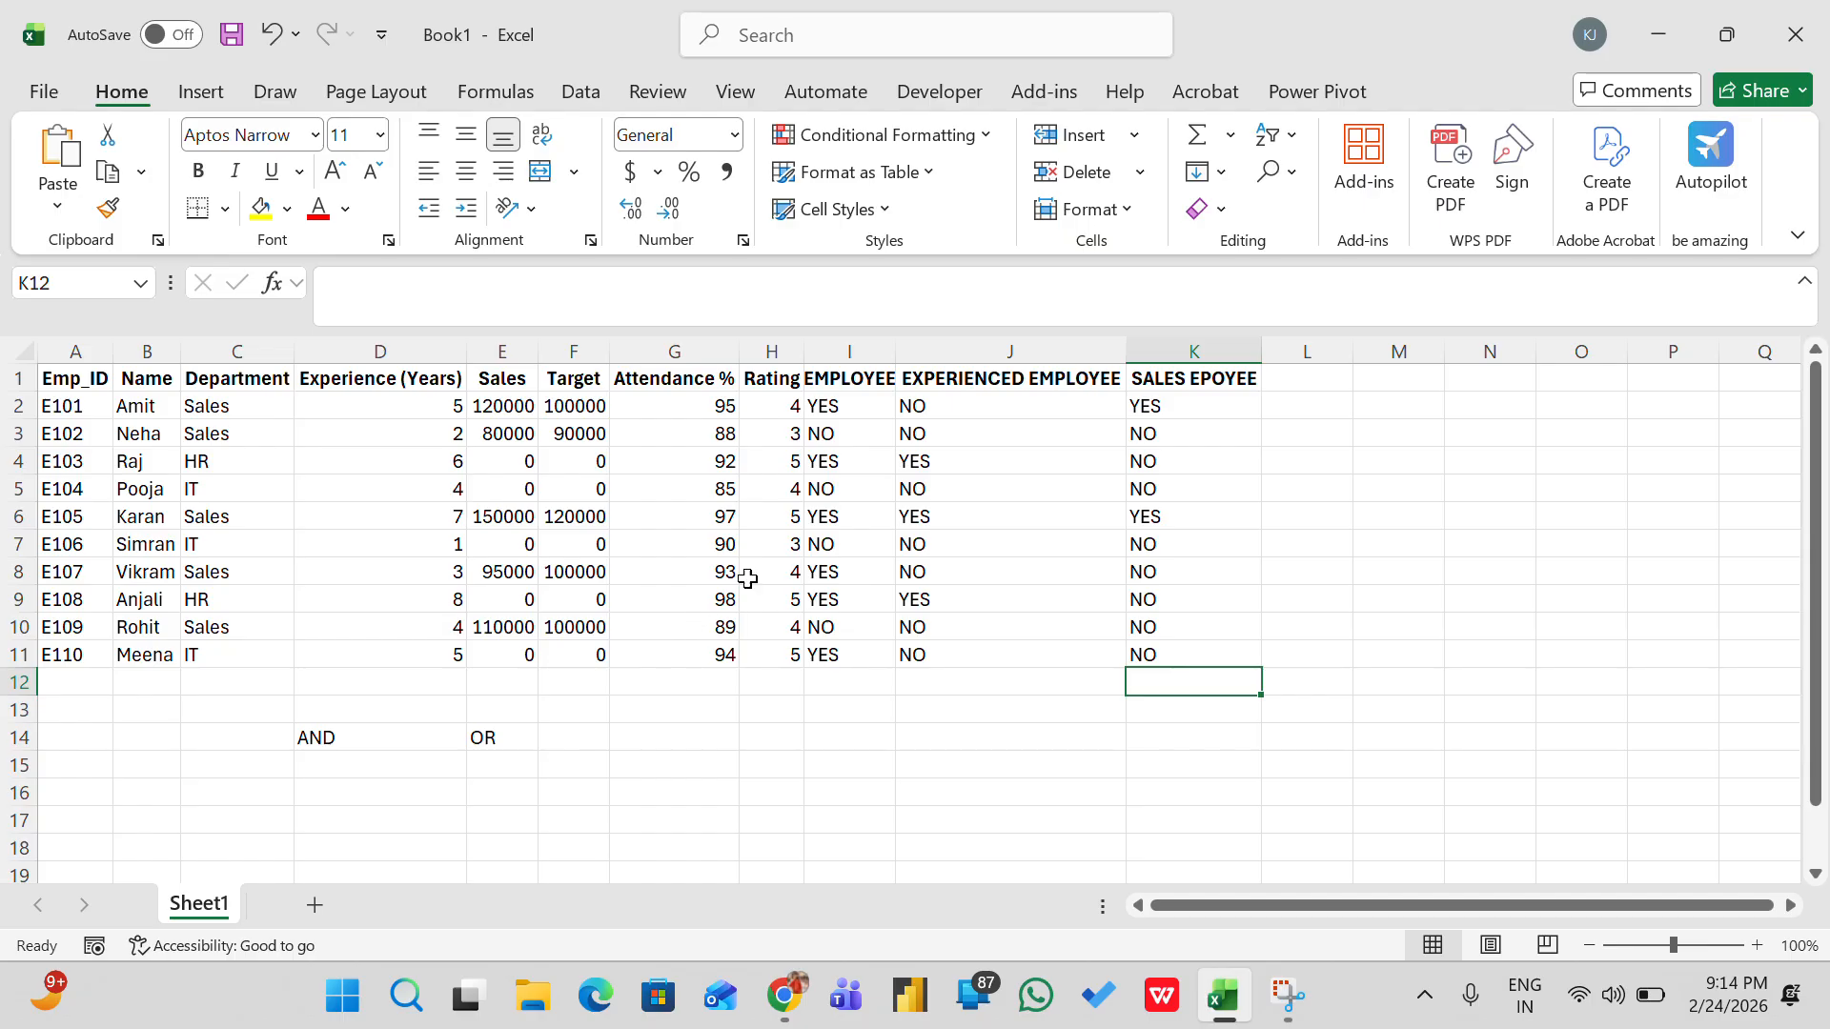
# Add the column header BONUS in cell L1
pyautogui.click(1309, 379)
pyautogui.write('BONUS')
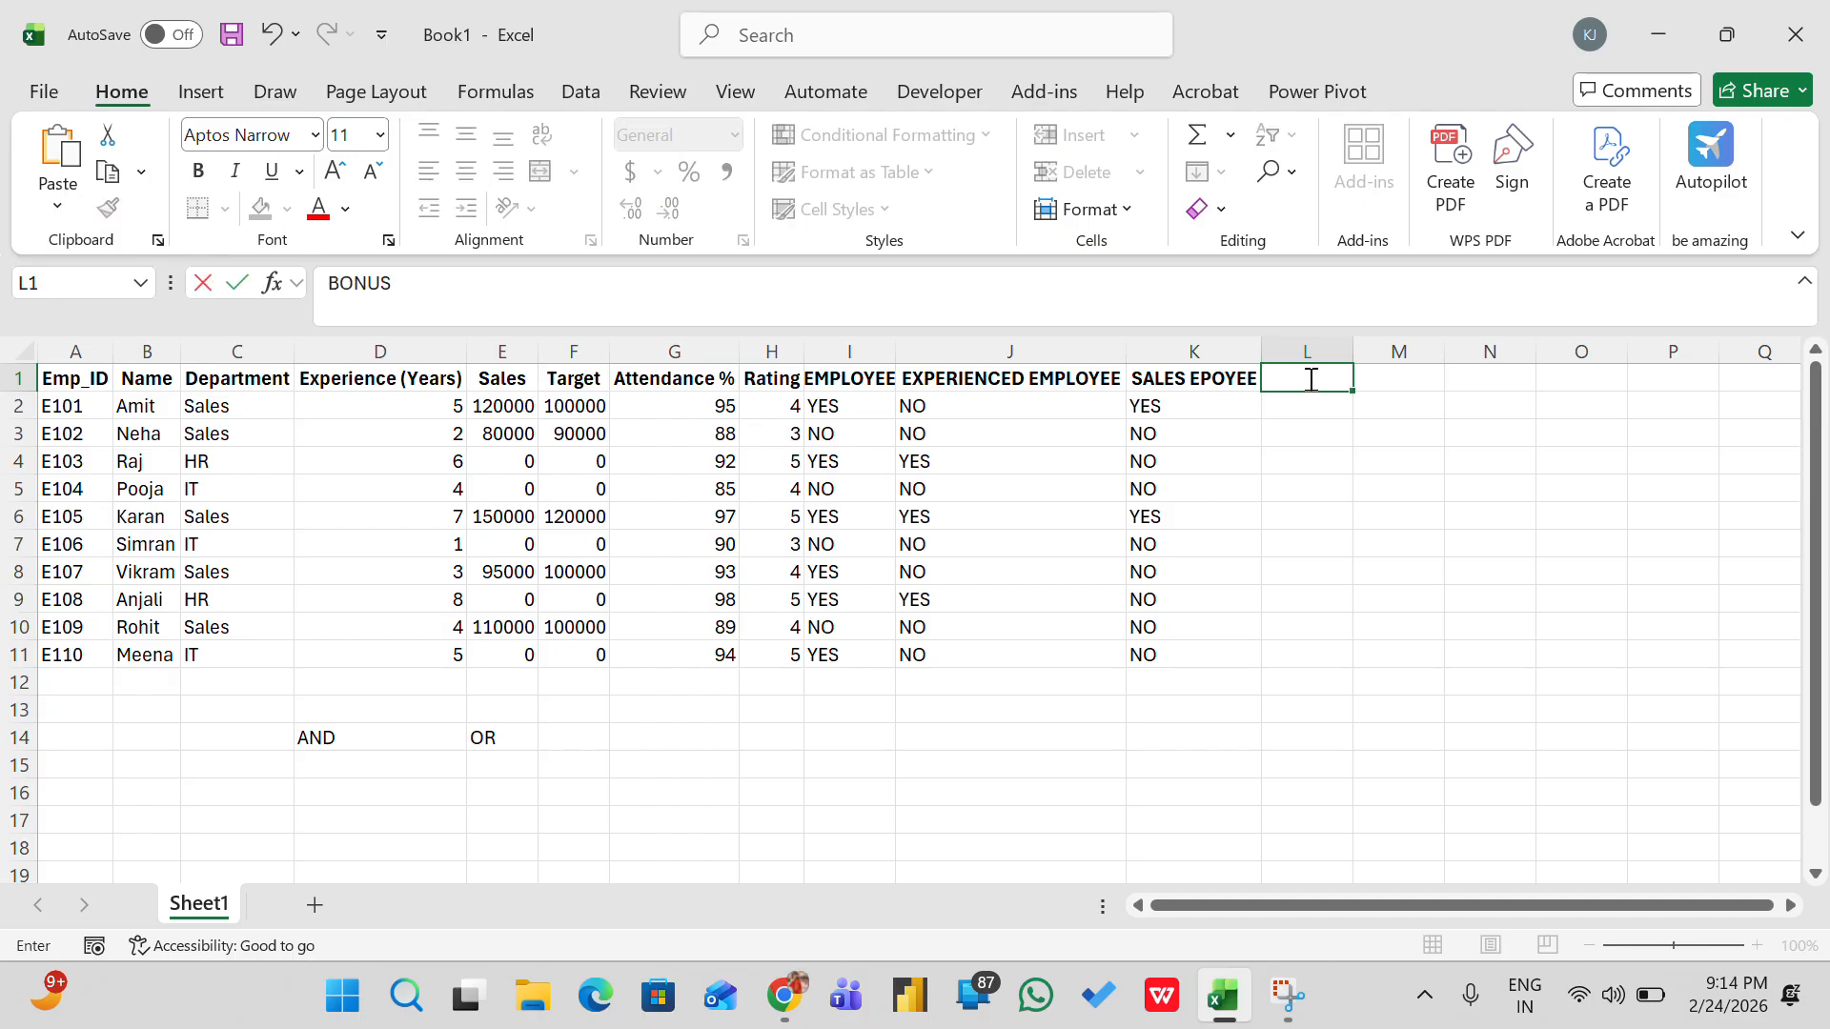
pyautogui.press('Return')
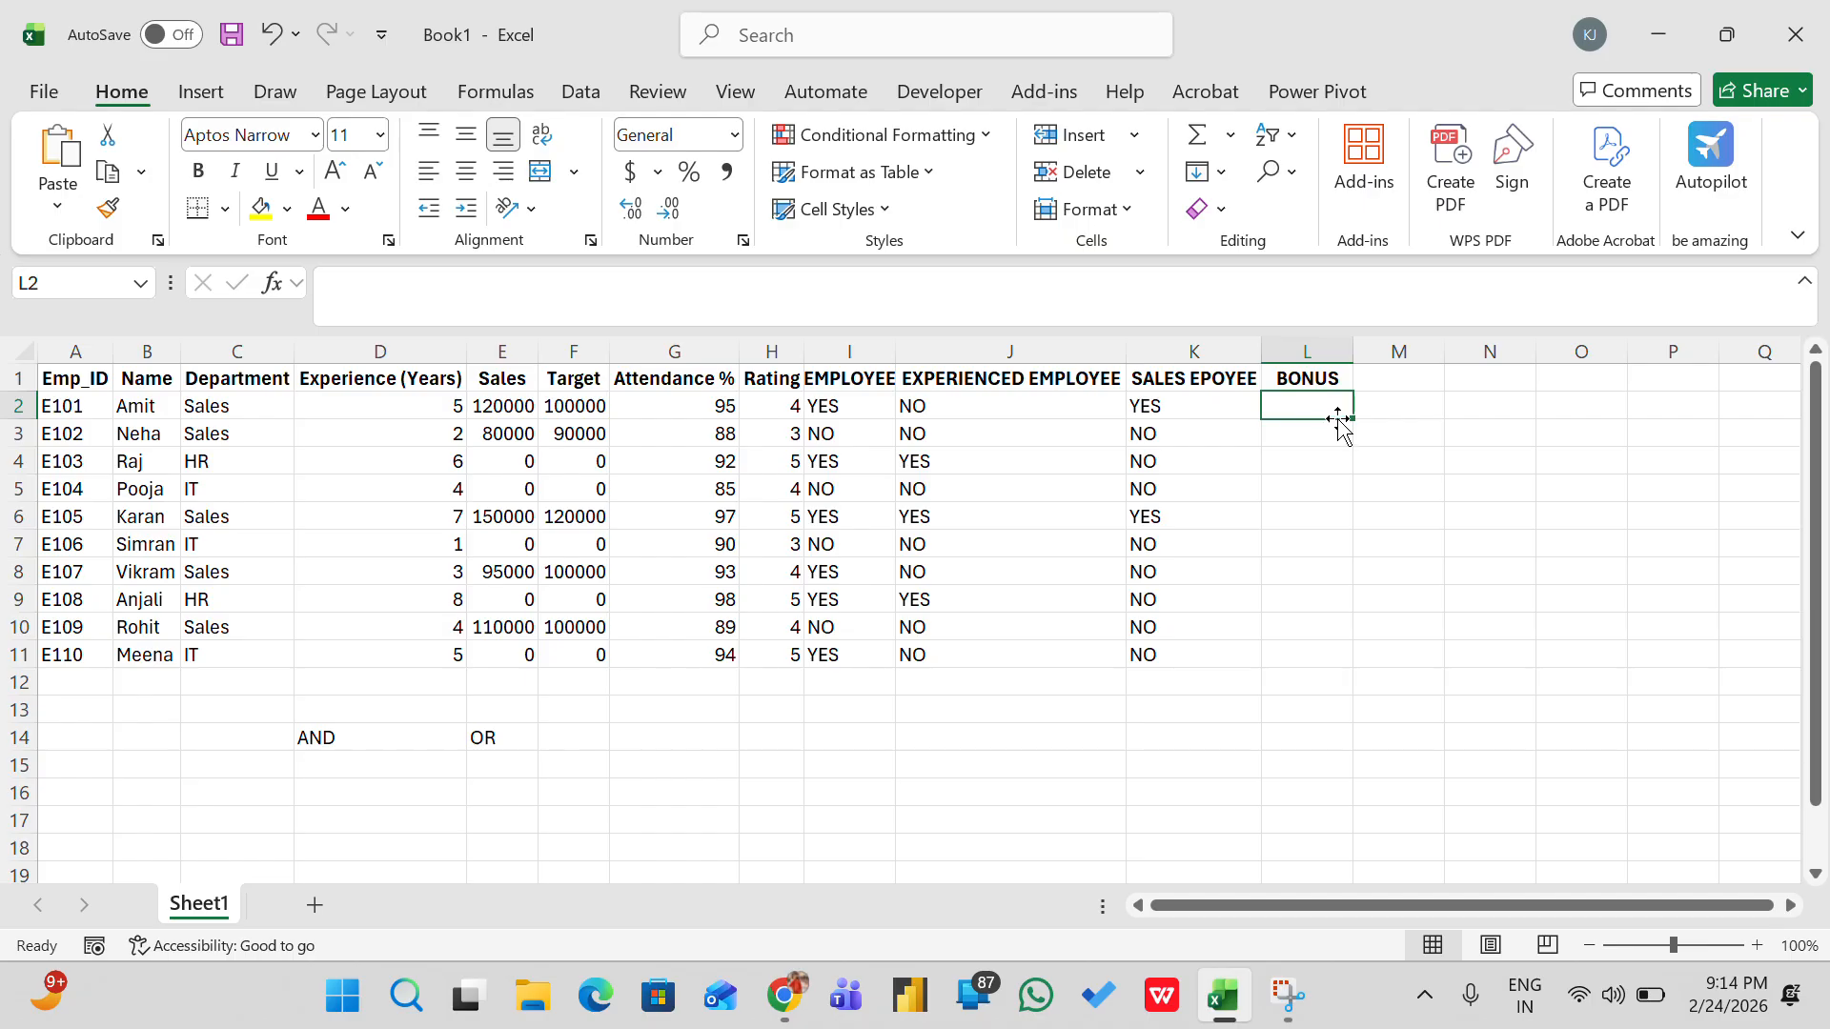
# Start an IF formula in cell L2 with an AND test whose first condition is C2="SALES"
pyautogui.click(255, 406)
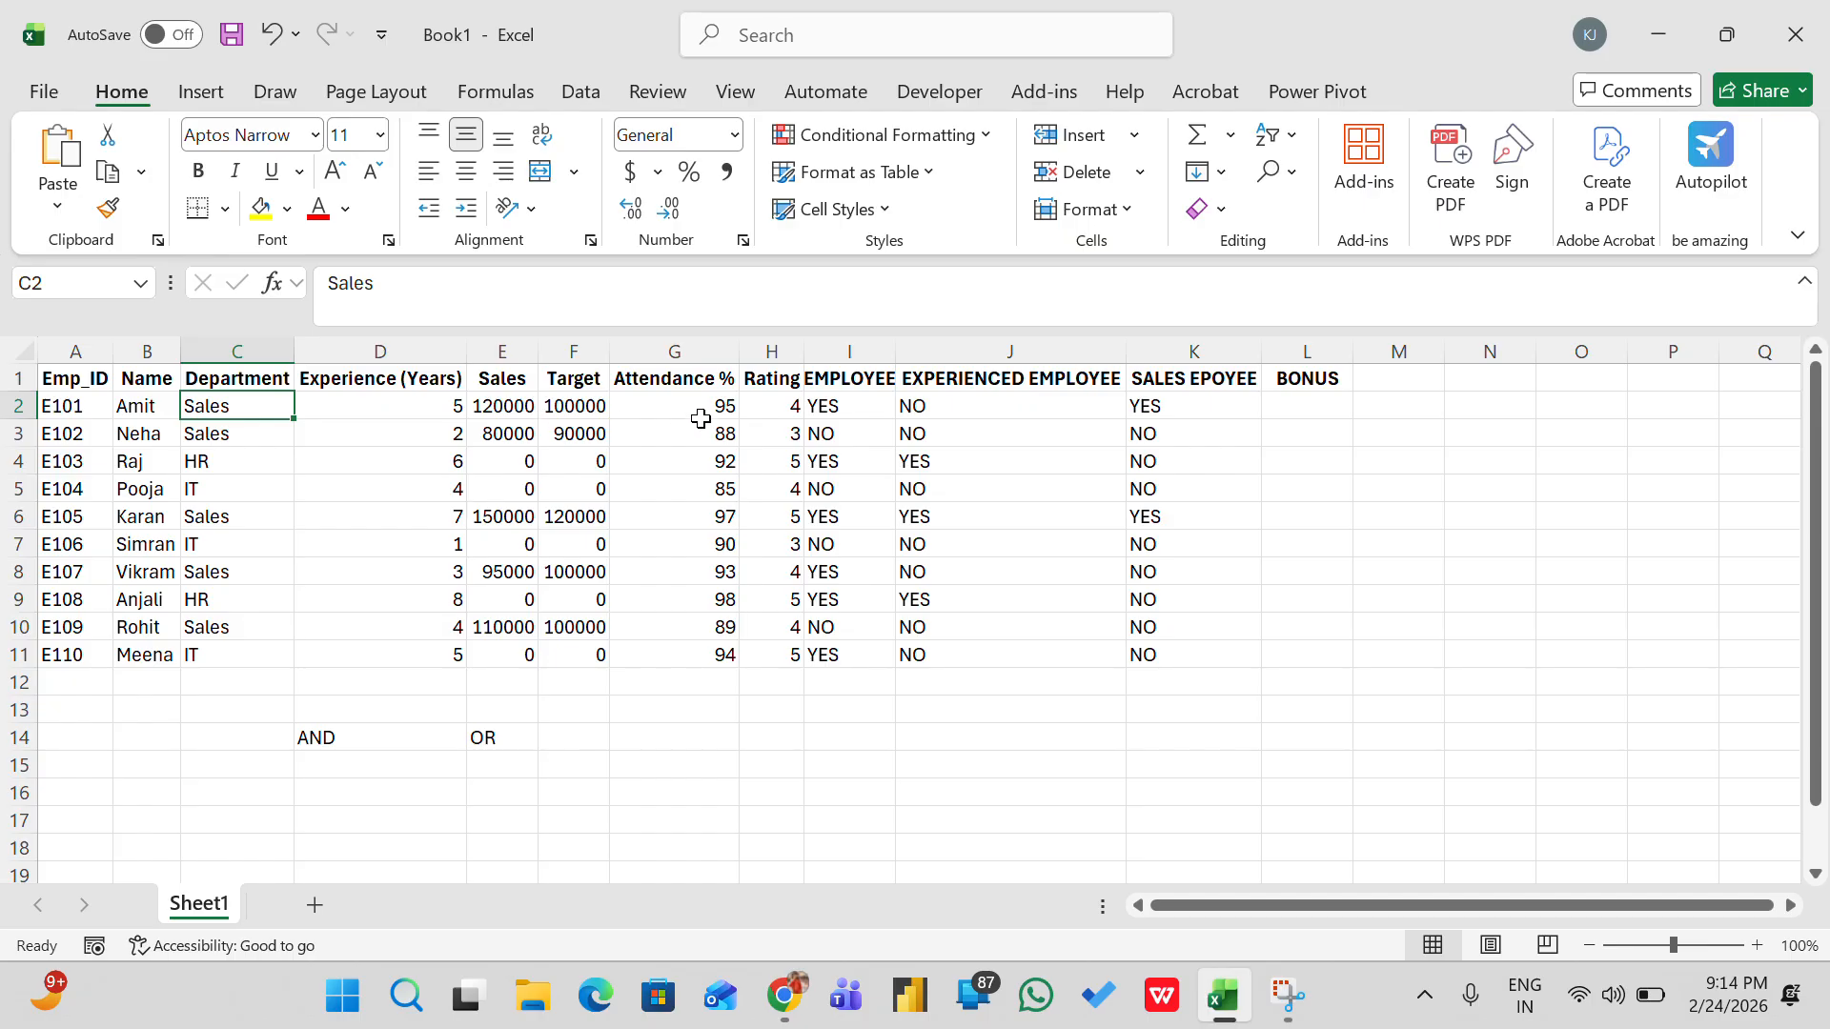
pyautogui.click(1316, 408)
pyautogui.write('=I')
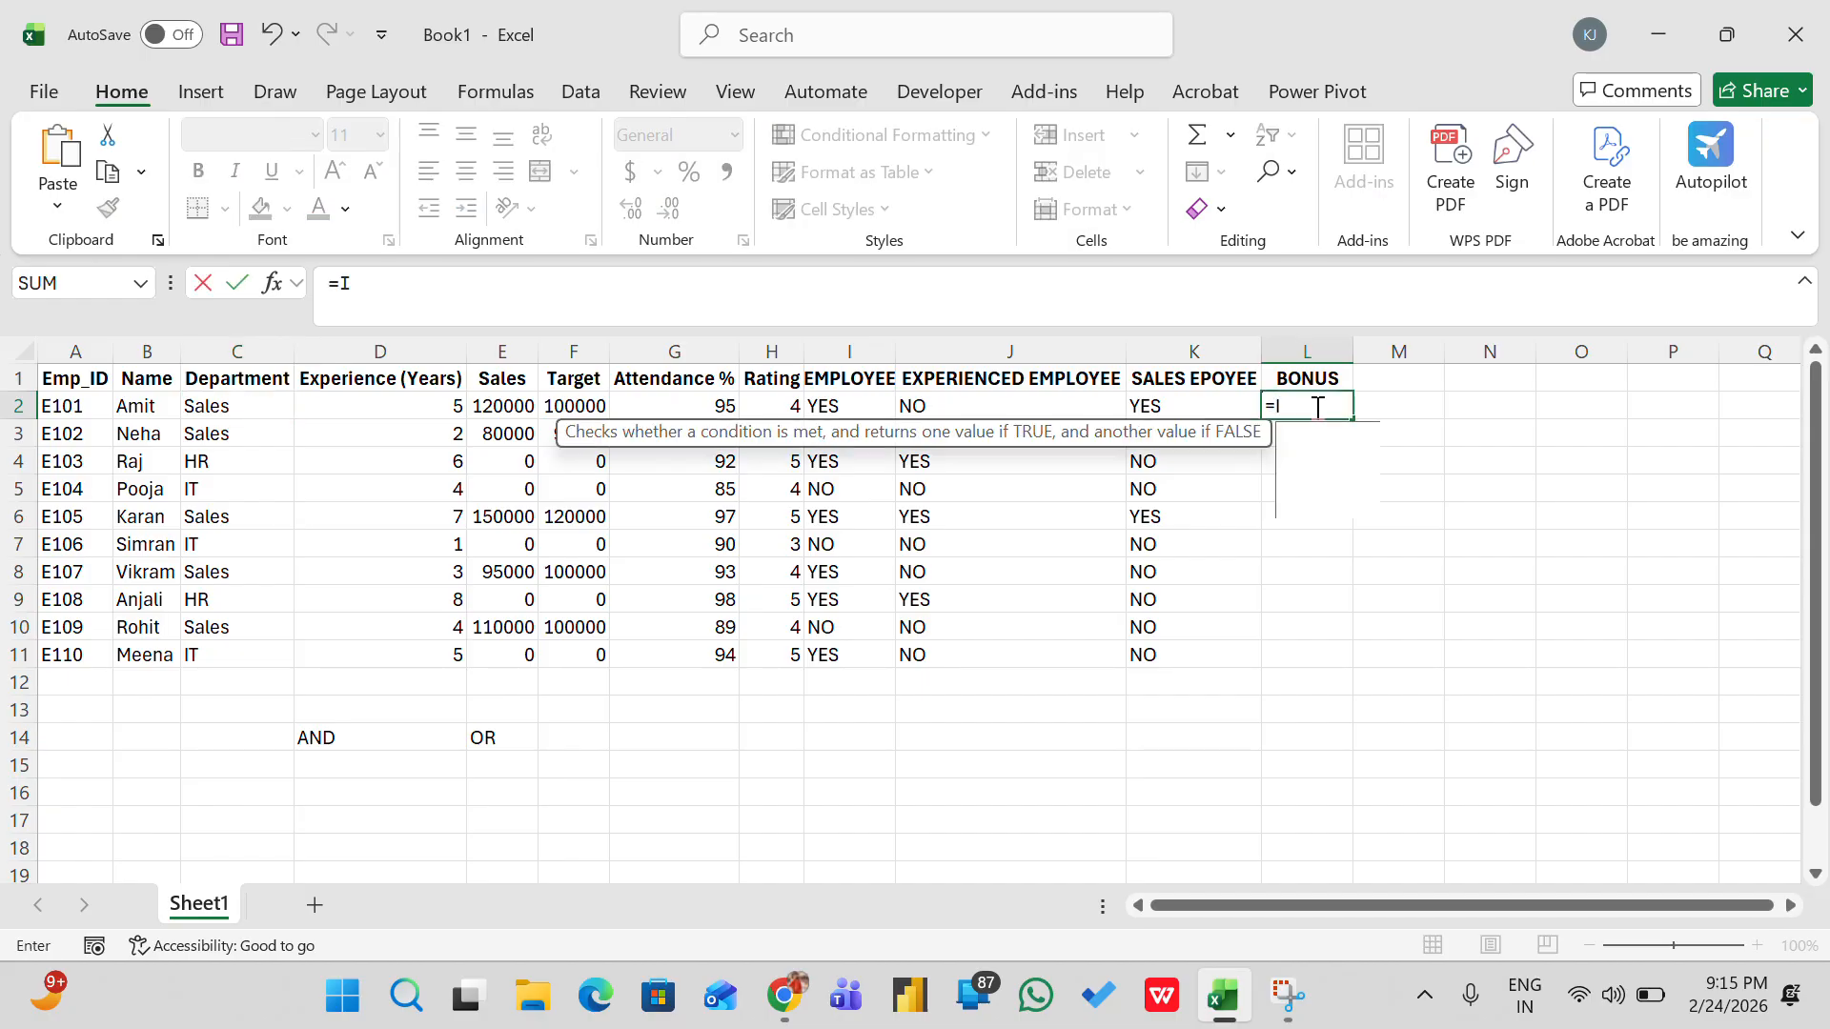
pyautogui.write('F(AND')
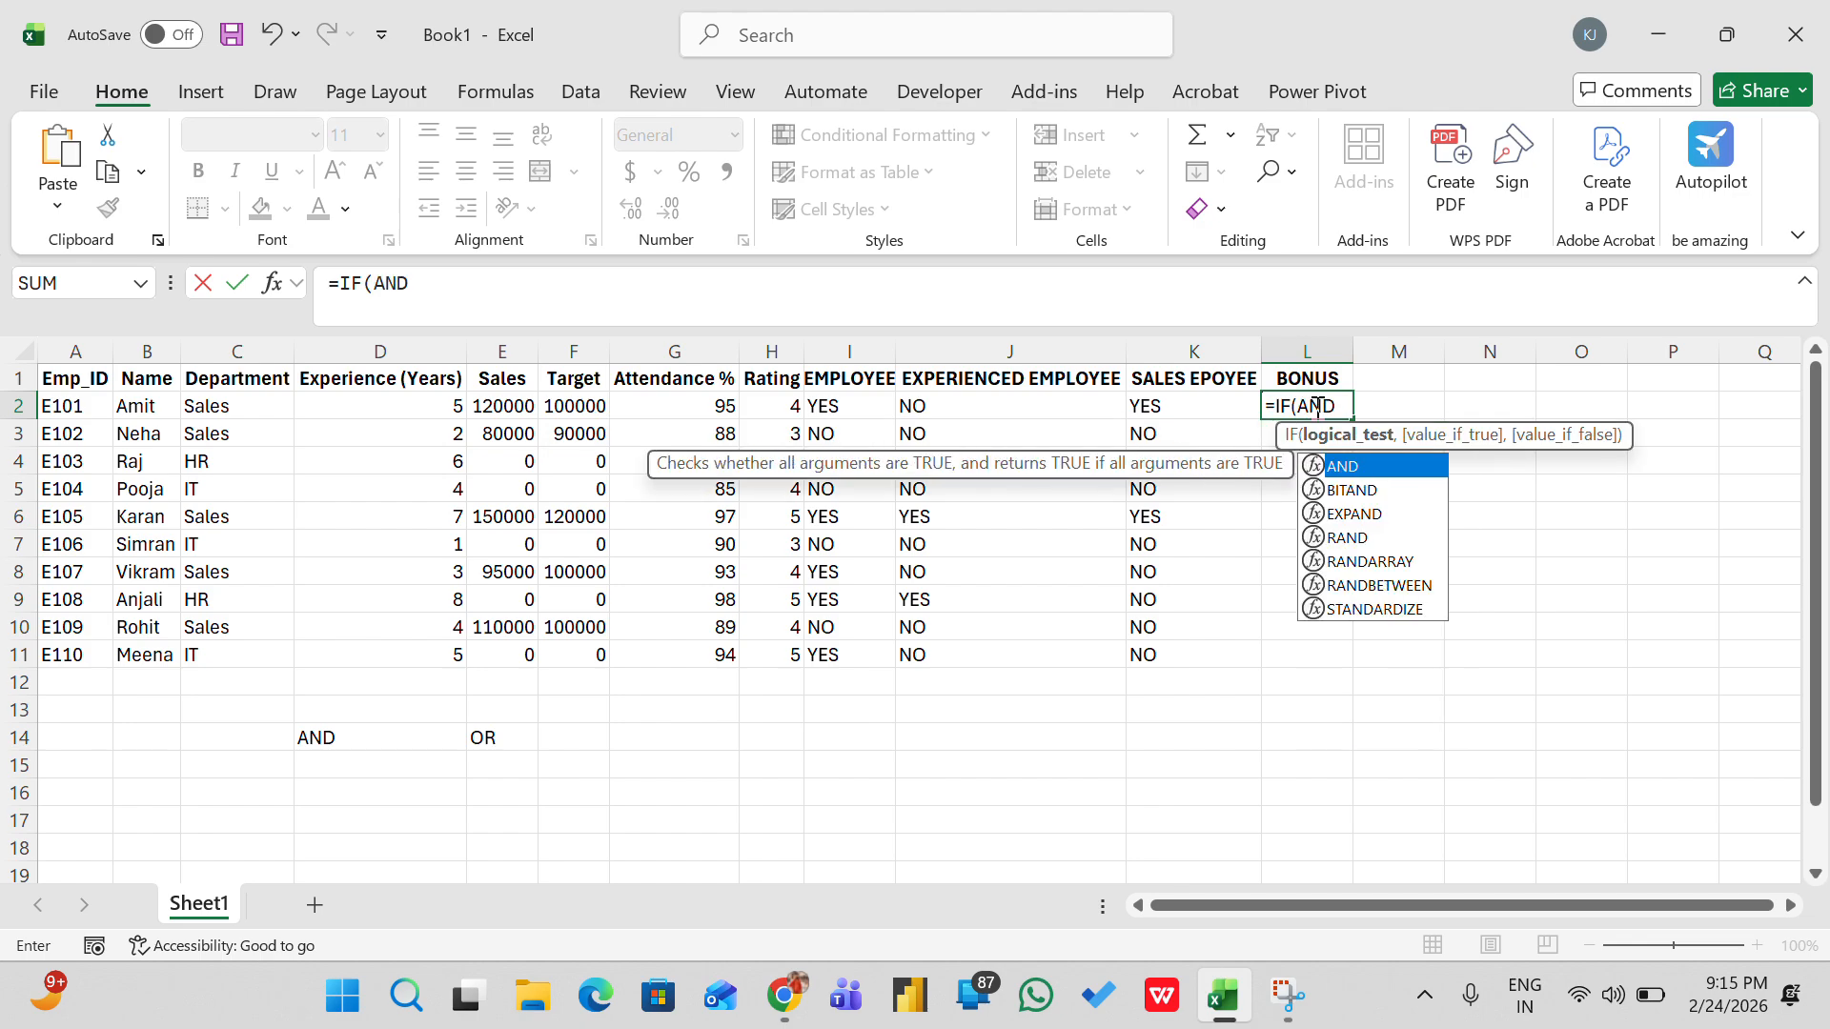
pyautogui.write('(')
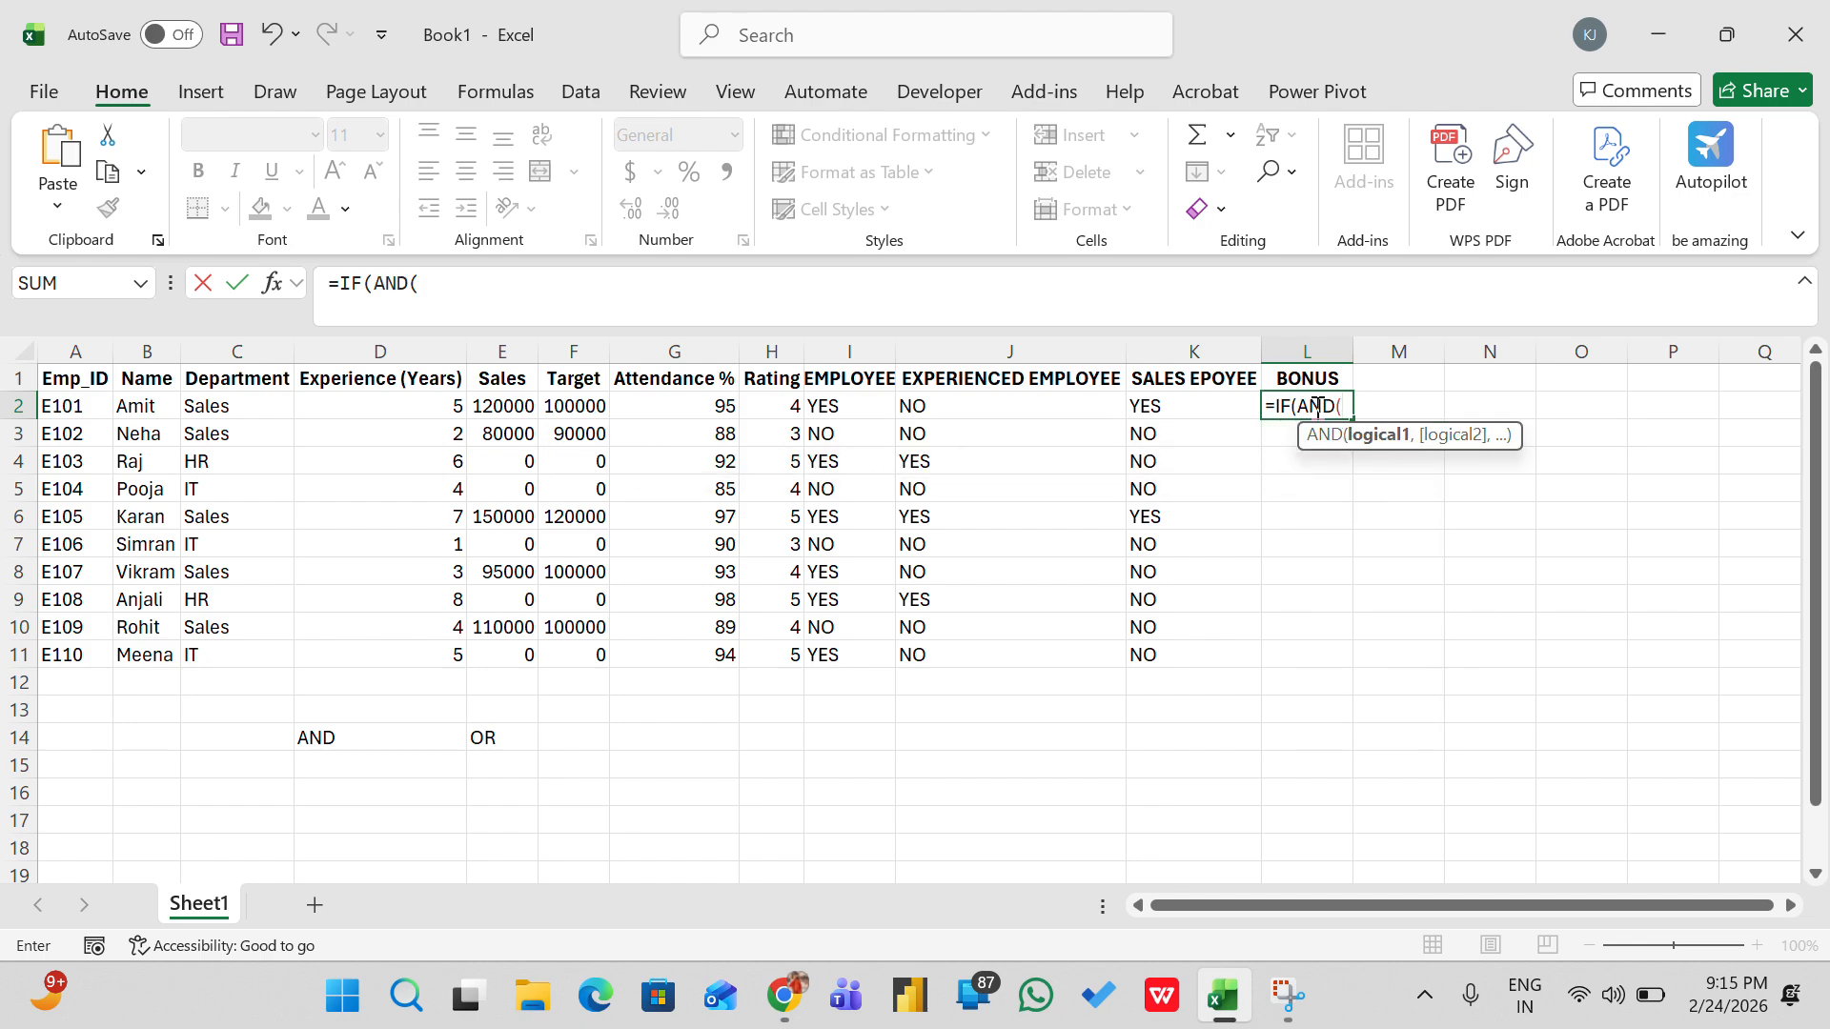
pyautogui.click(236, 408)
pyautogui.write('=')
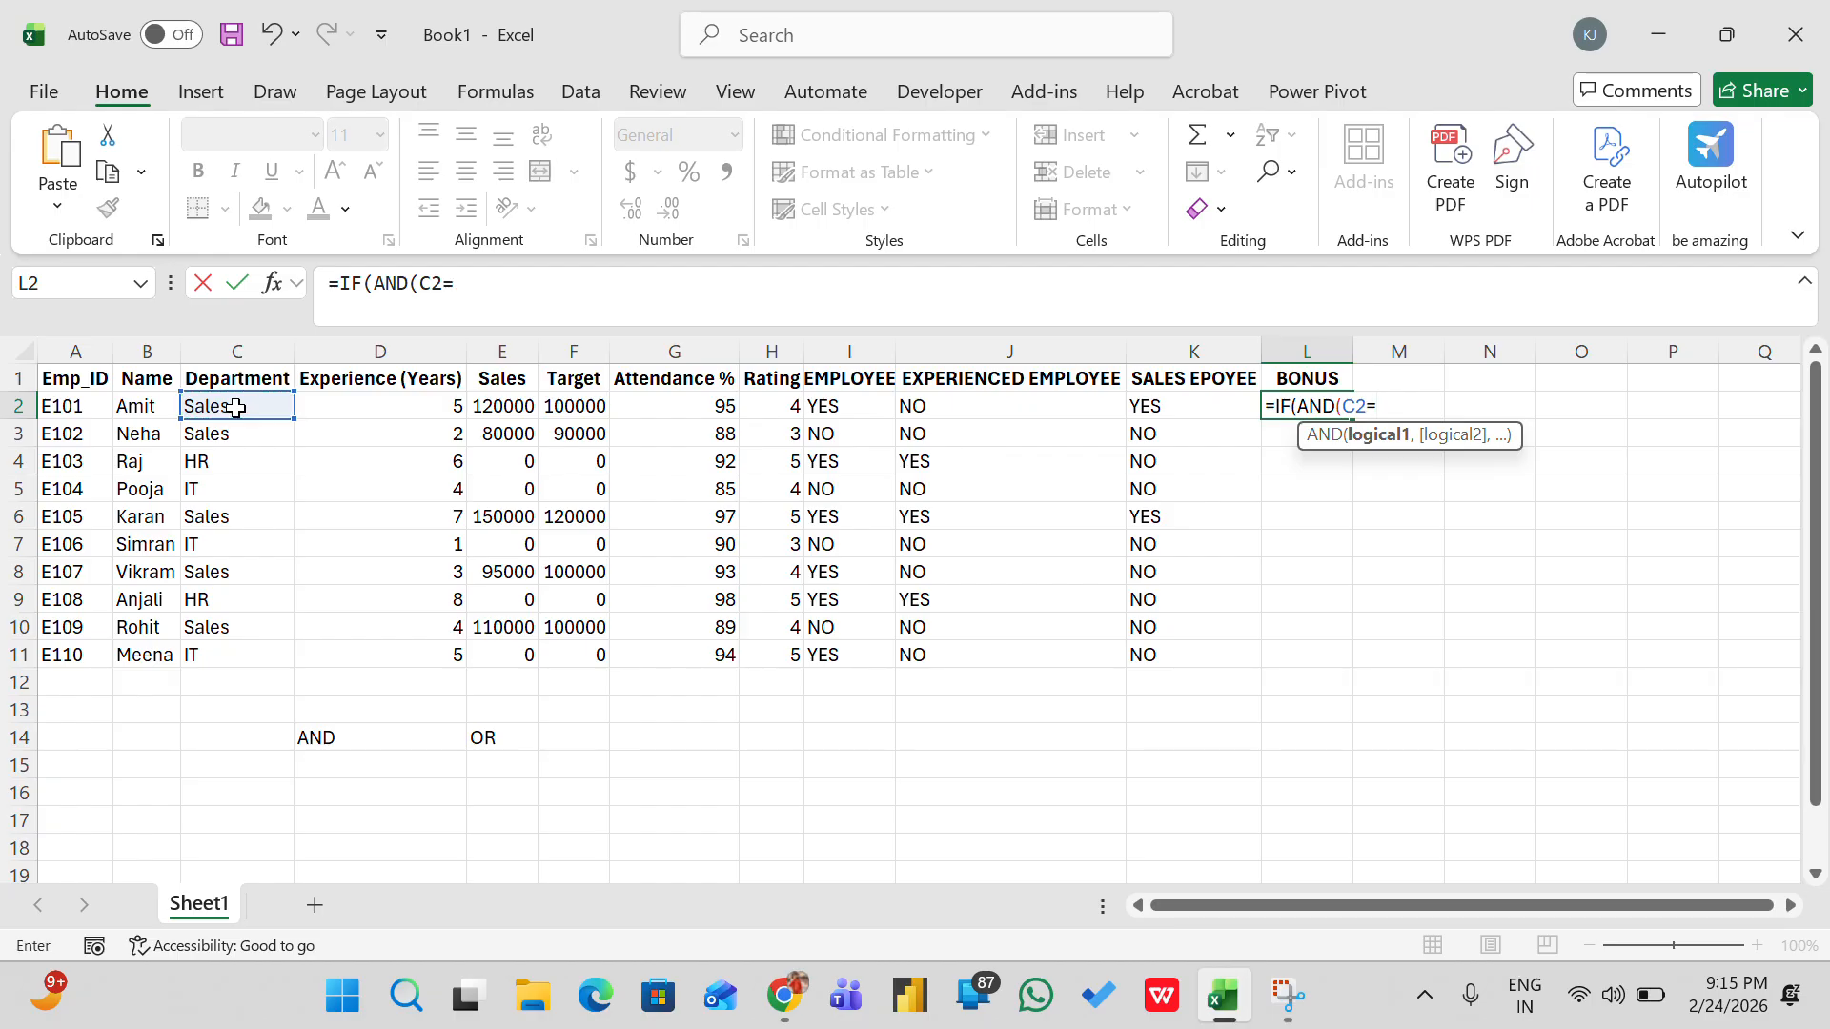
pyautogui.write('"SALES",')
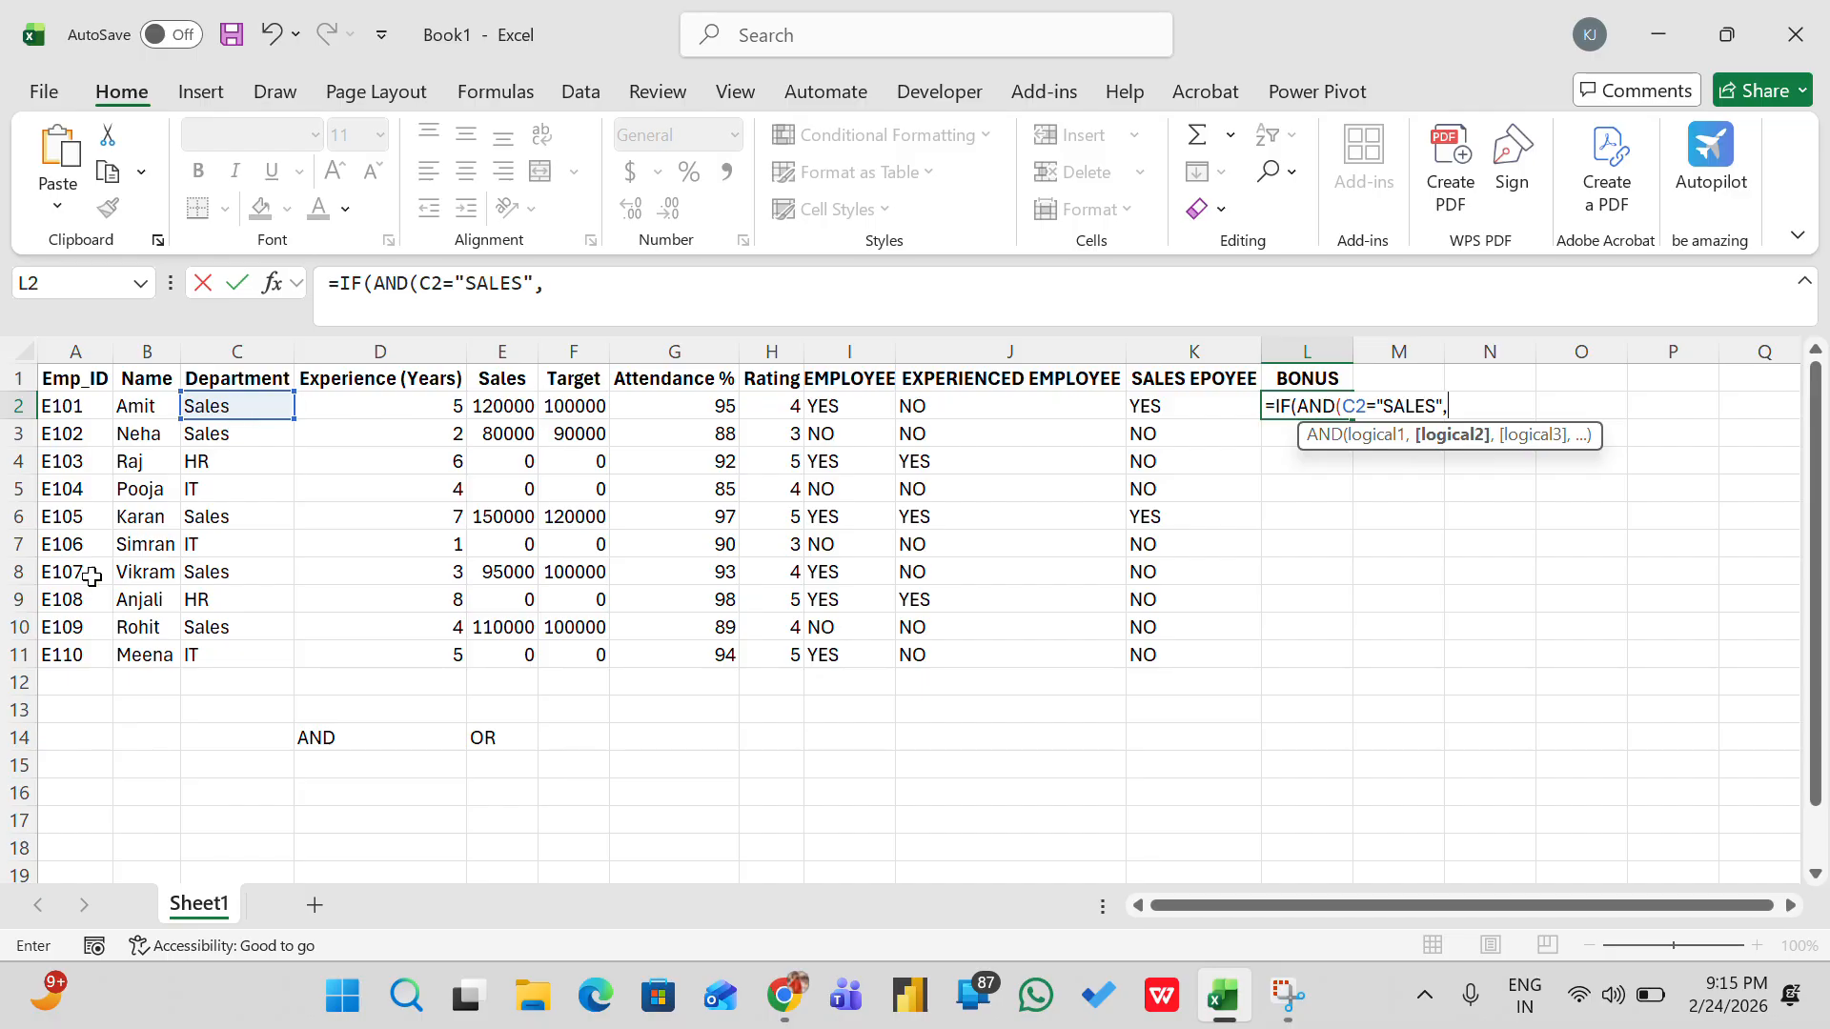
# Add the conditions E2>=F2 and G2>=90 to the AND test in L2 and close the test
pyautogui.click(499, 408)
pyautogui.write('>=')
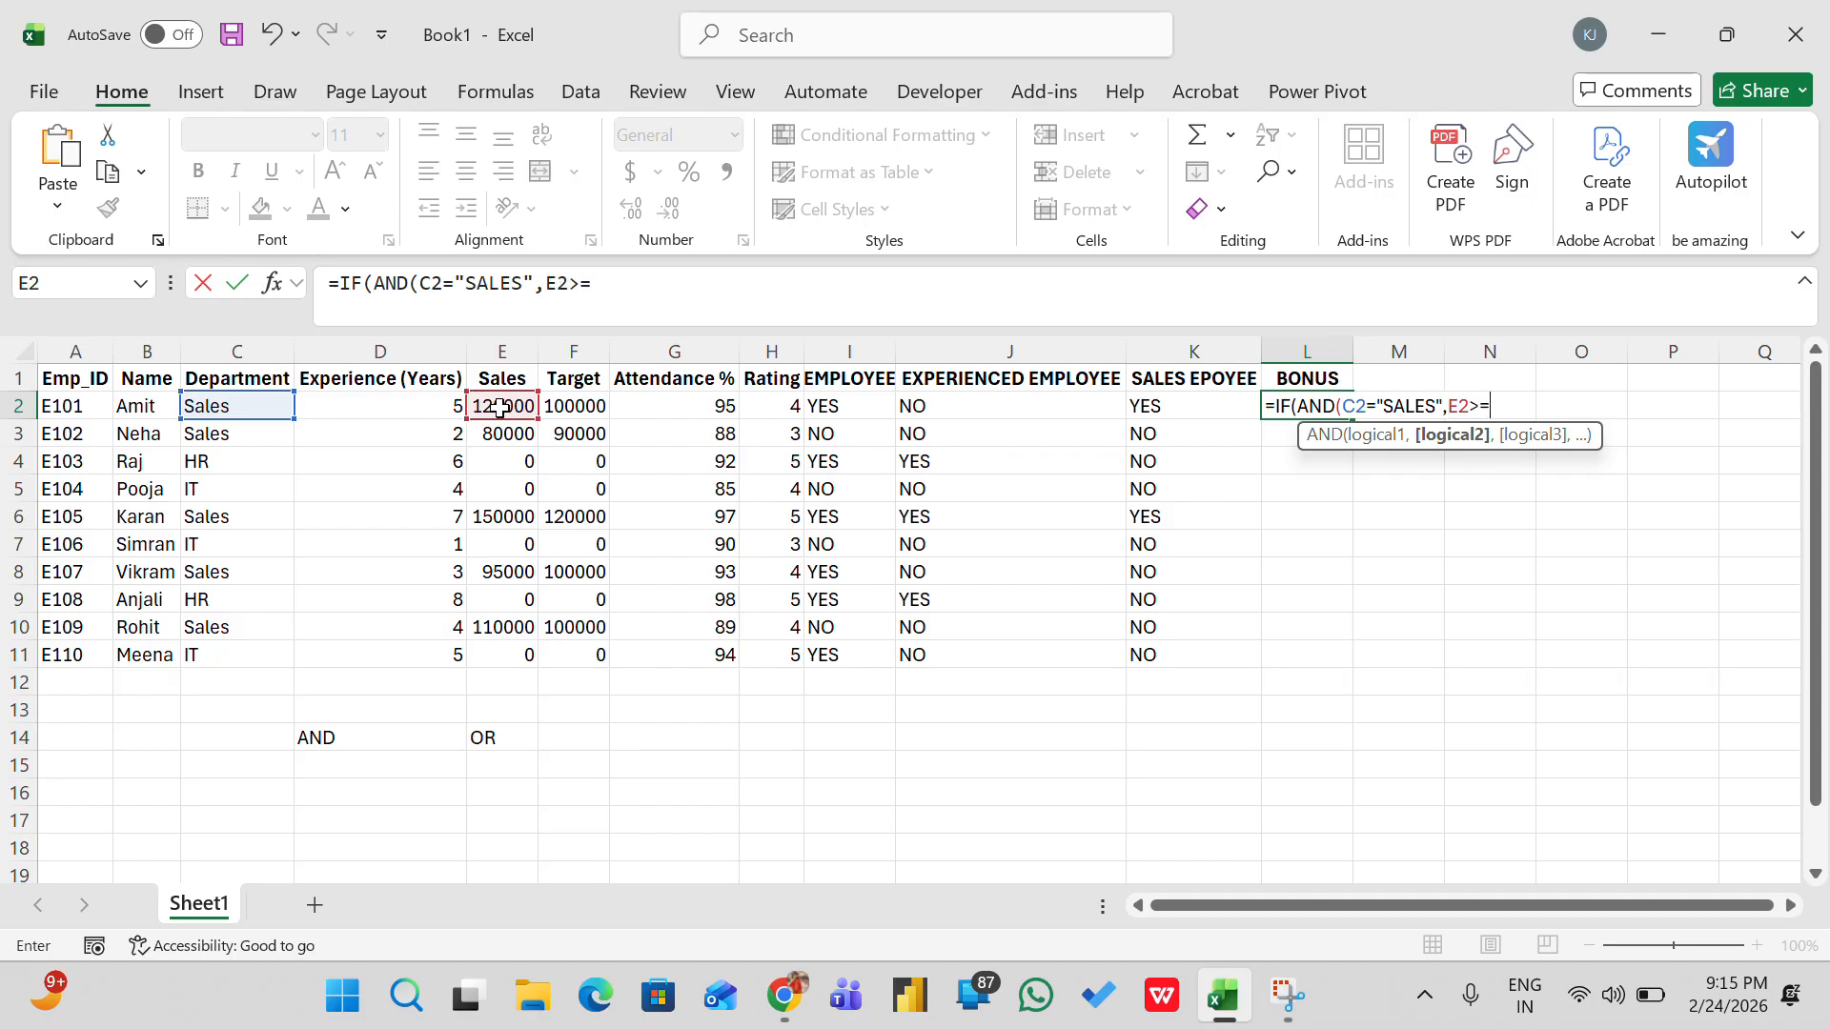
pyautogui.click(579, 410)
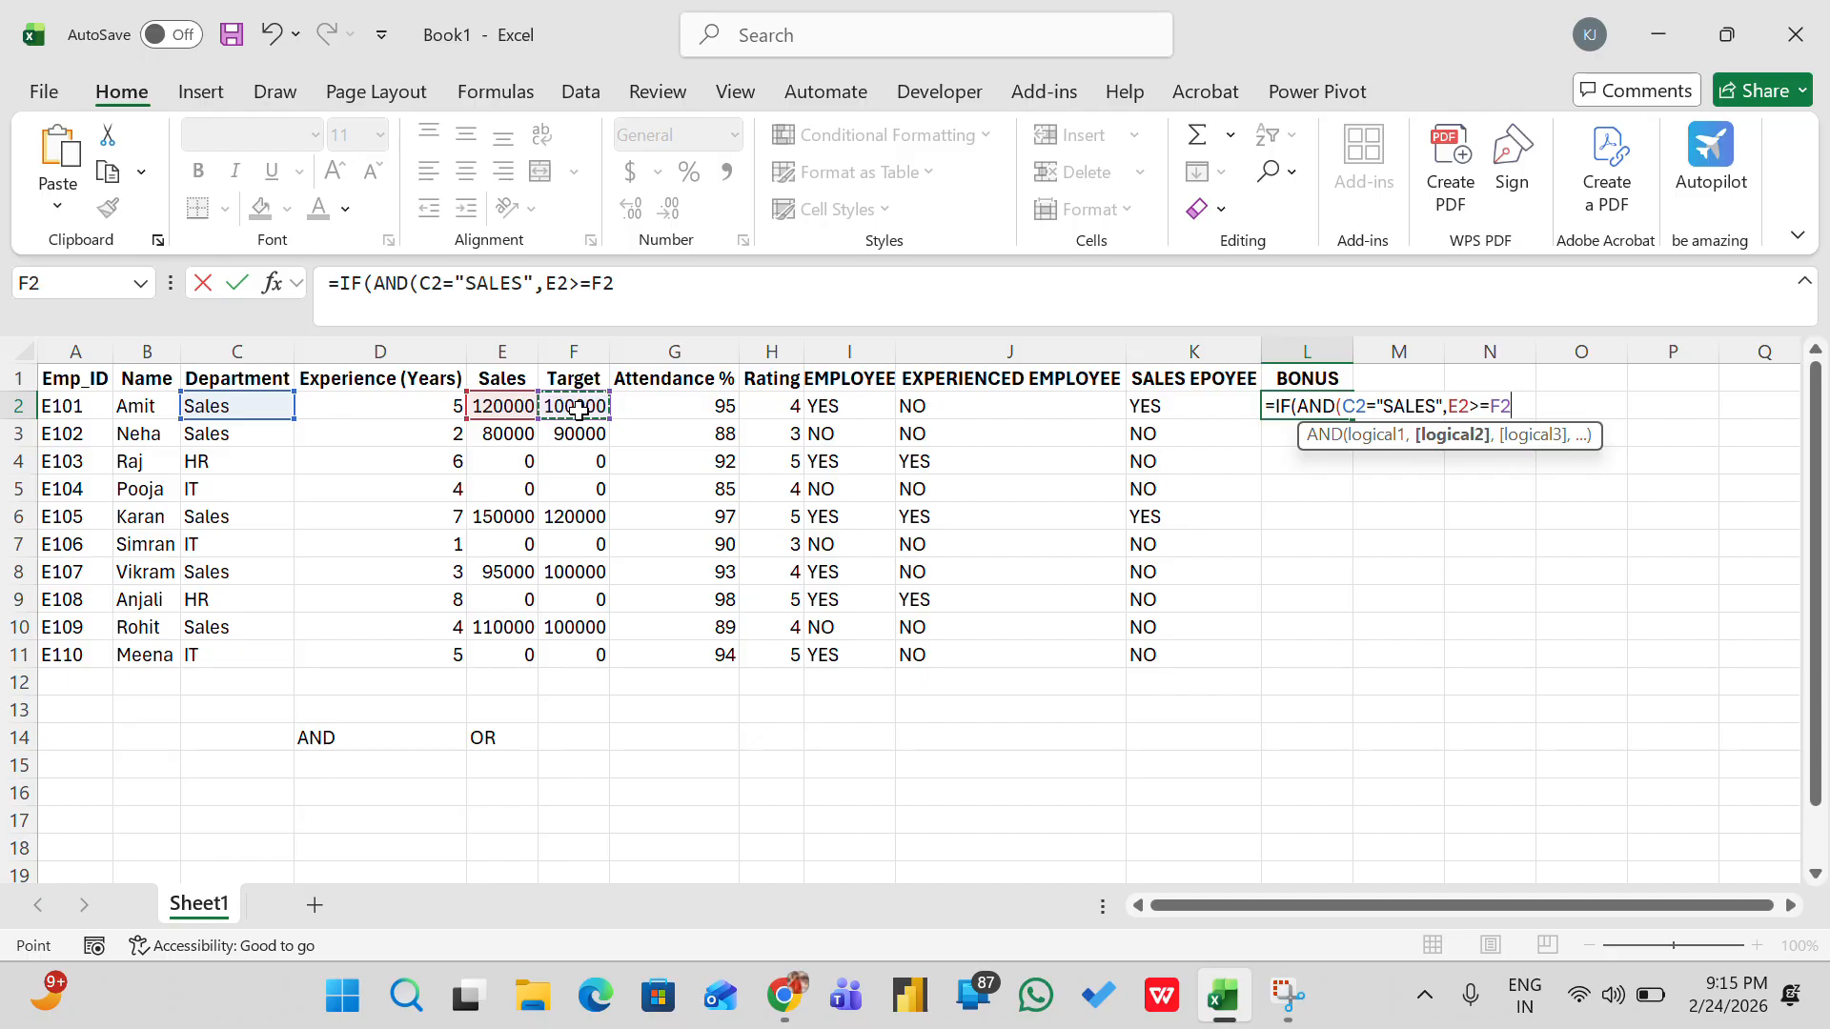
pyautogui.write(',')
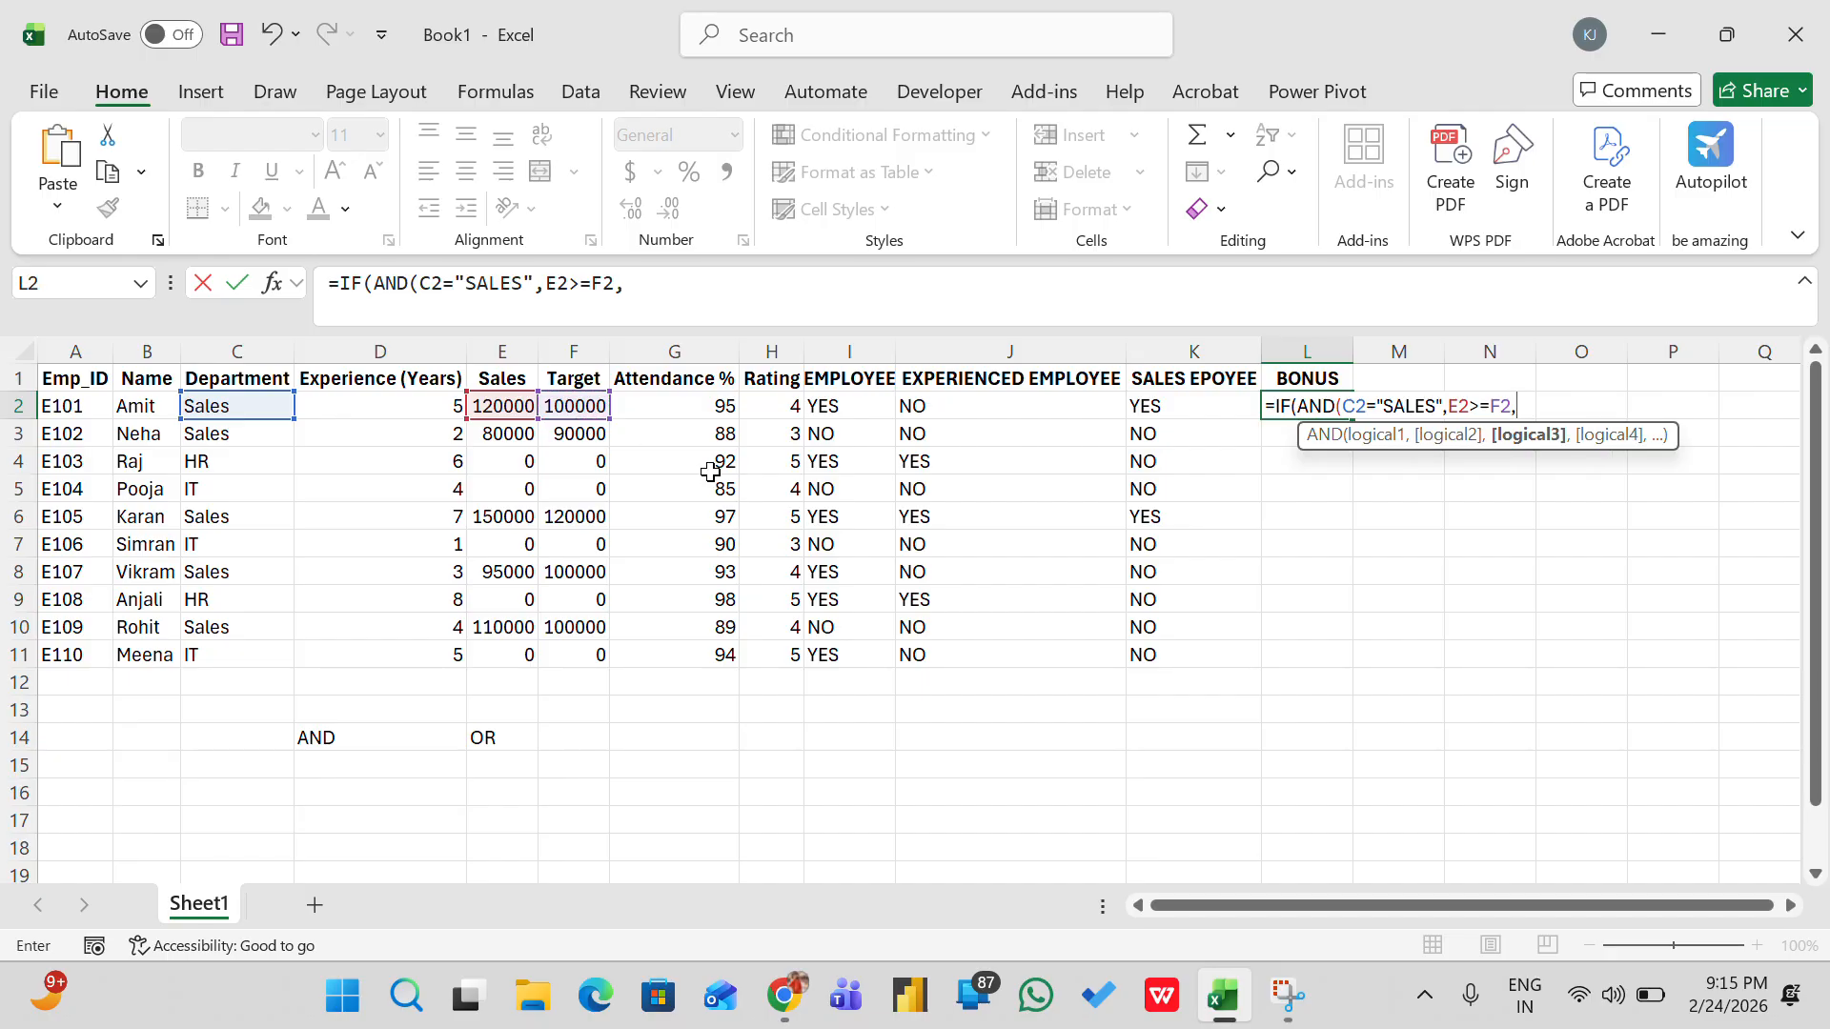
pyautogui.click(649, 407)
pyautogui.write('>=')
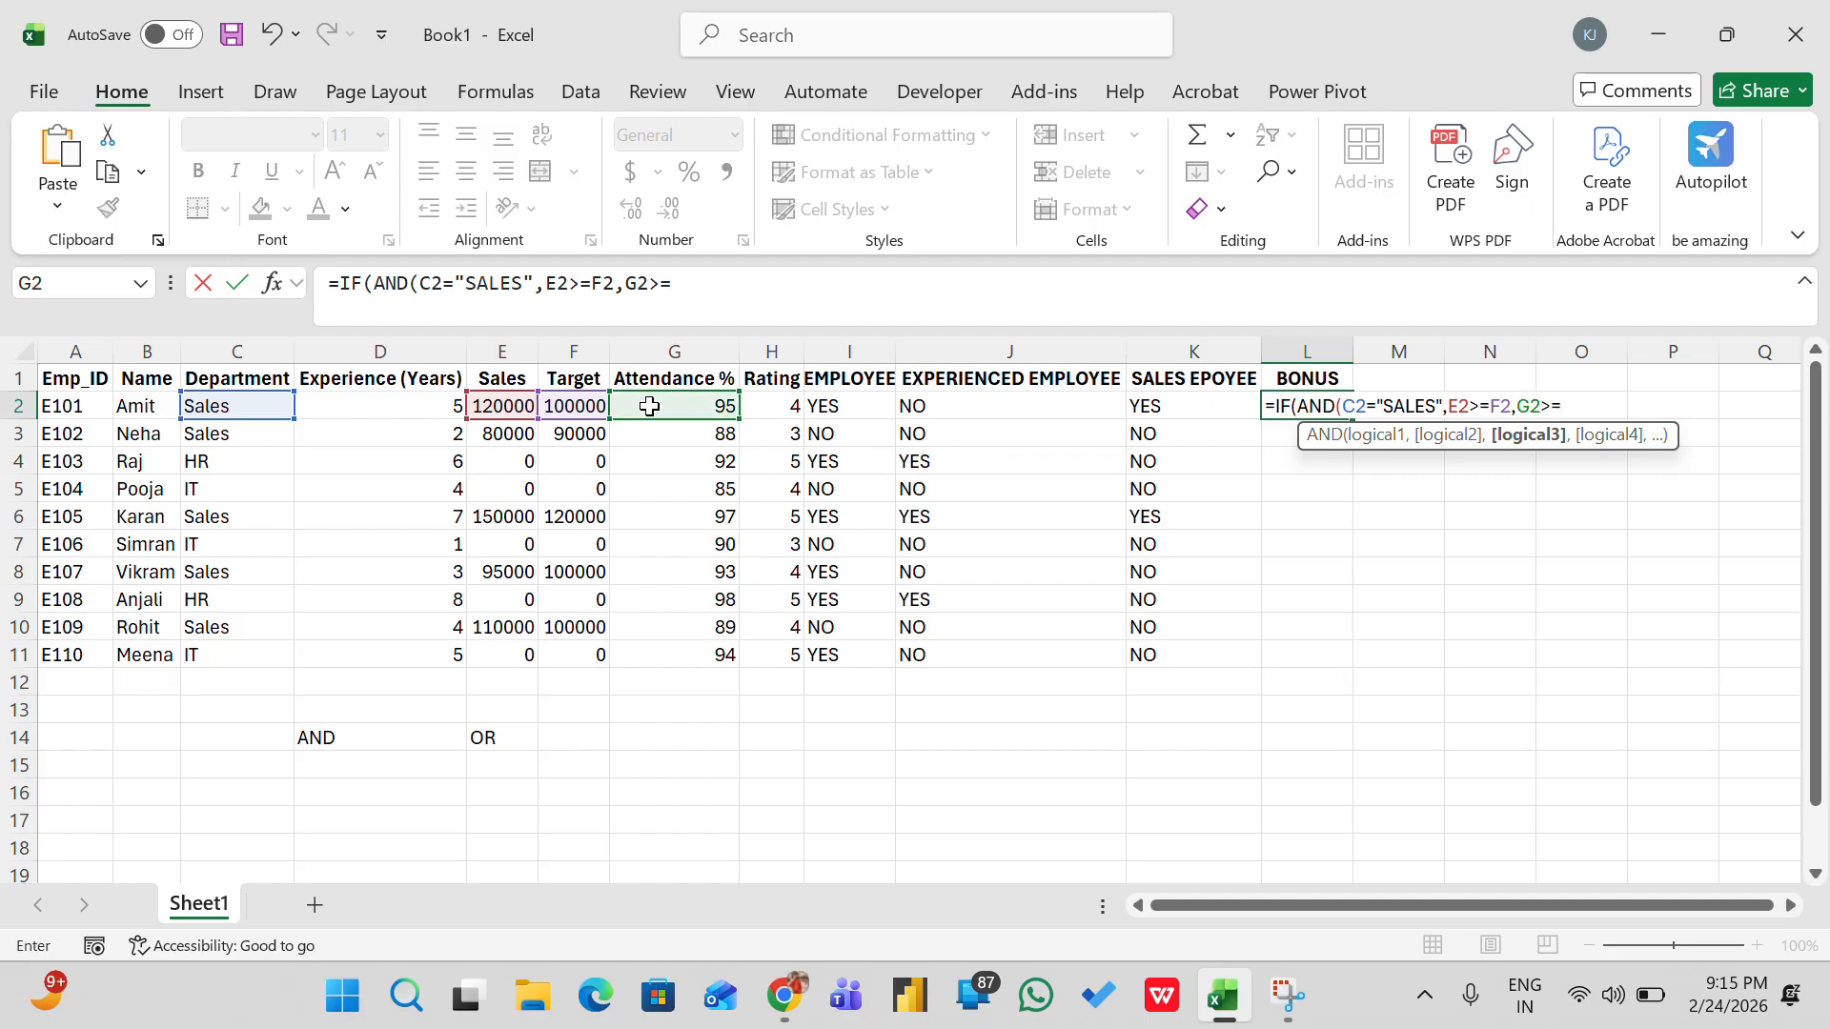
pyautogui.write('90),"')
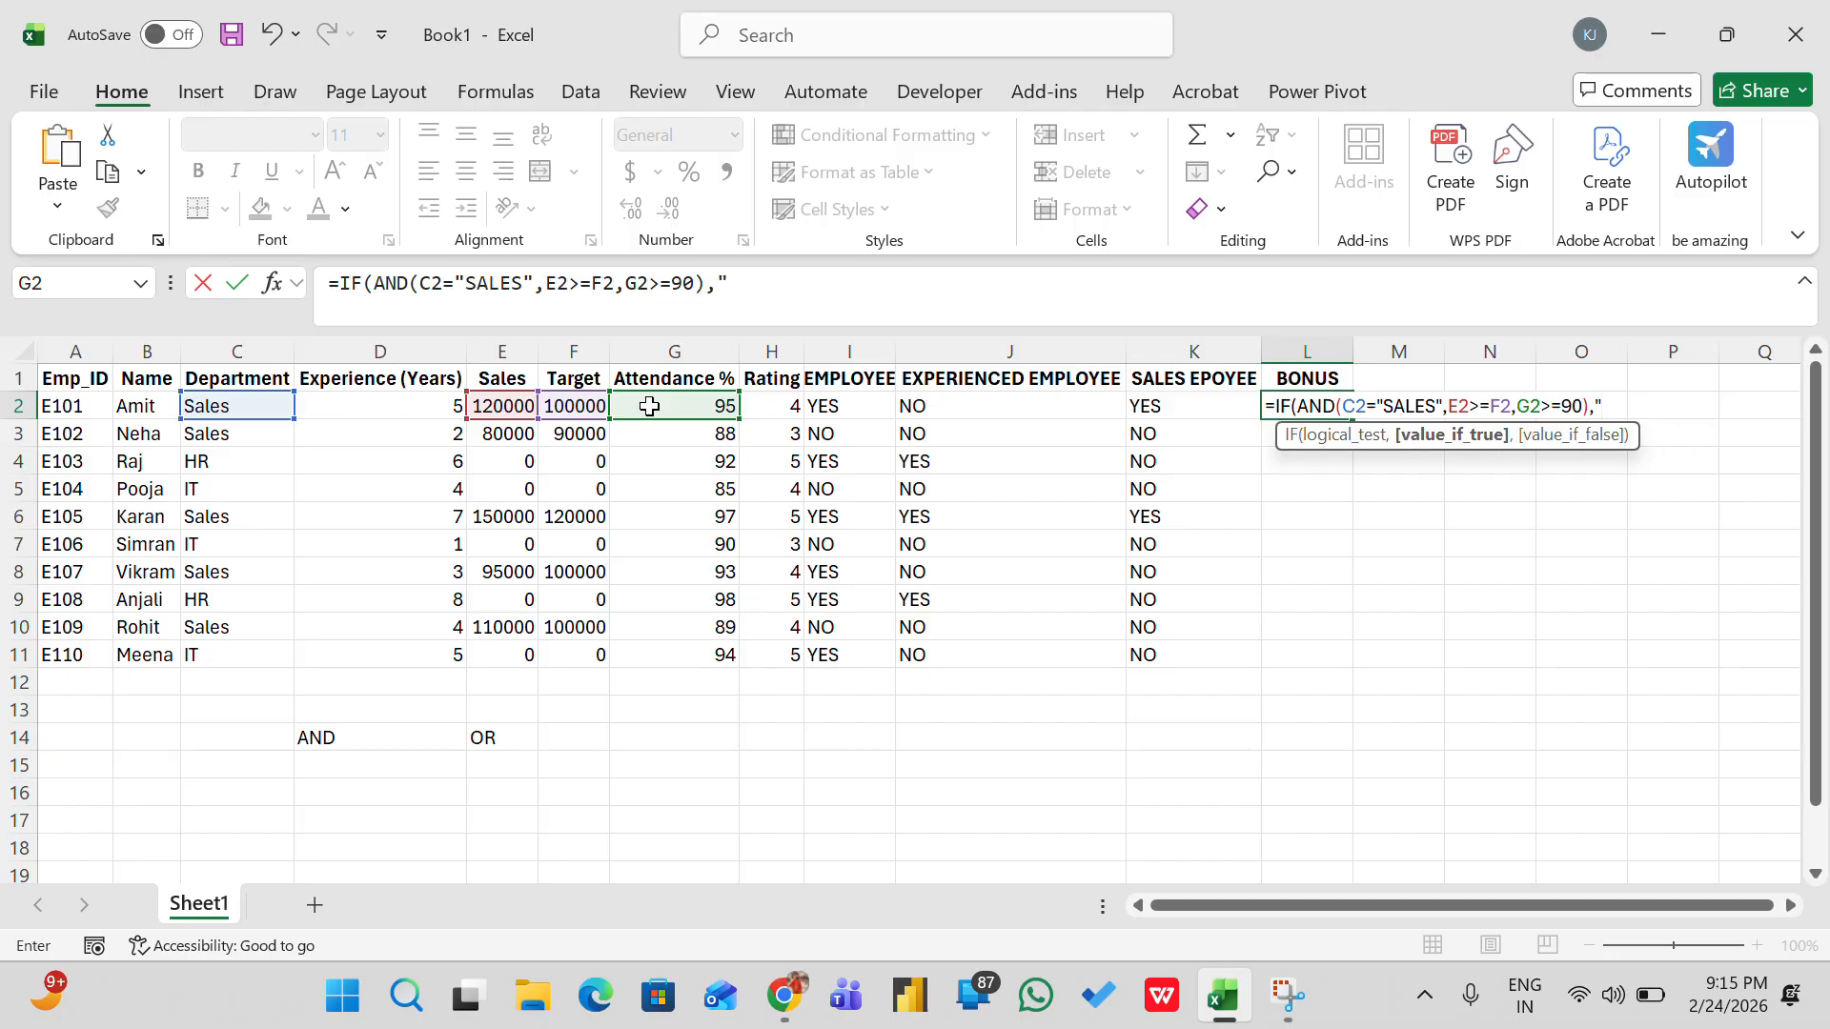
# Finish the L2 formula with "ELIGBLE" as the true result and "NOT EIGBLE" as the false result
pyautogui.write('ELIGBLE","')
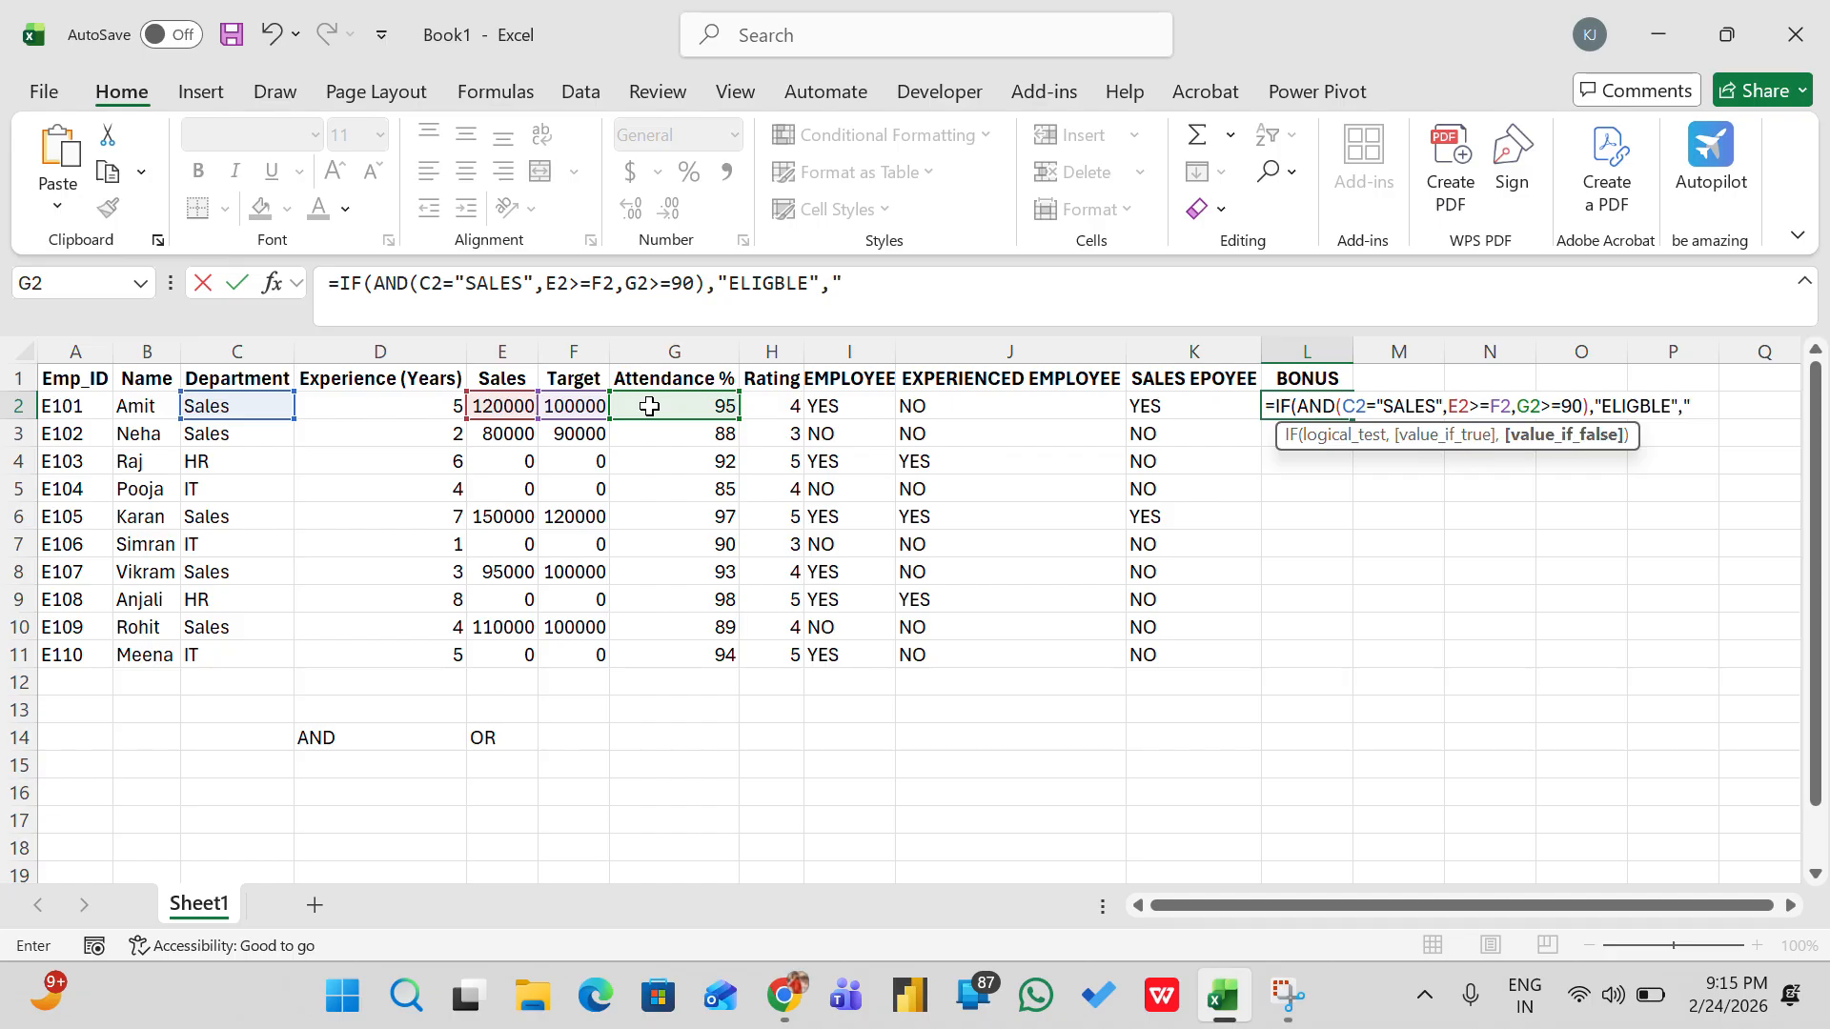
pyautogui.write('NOT EIGBLE')
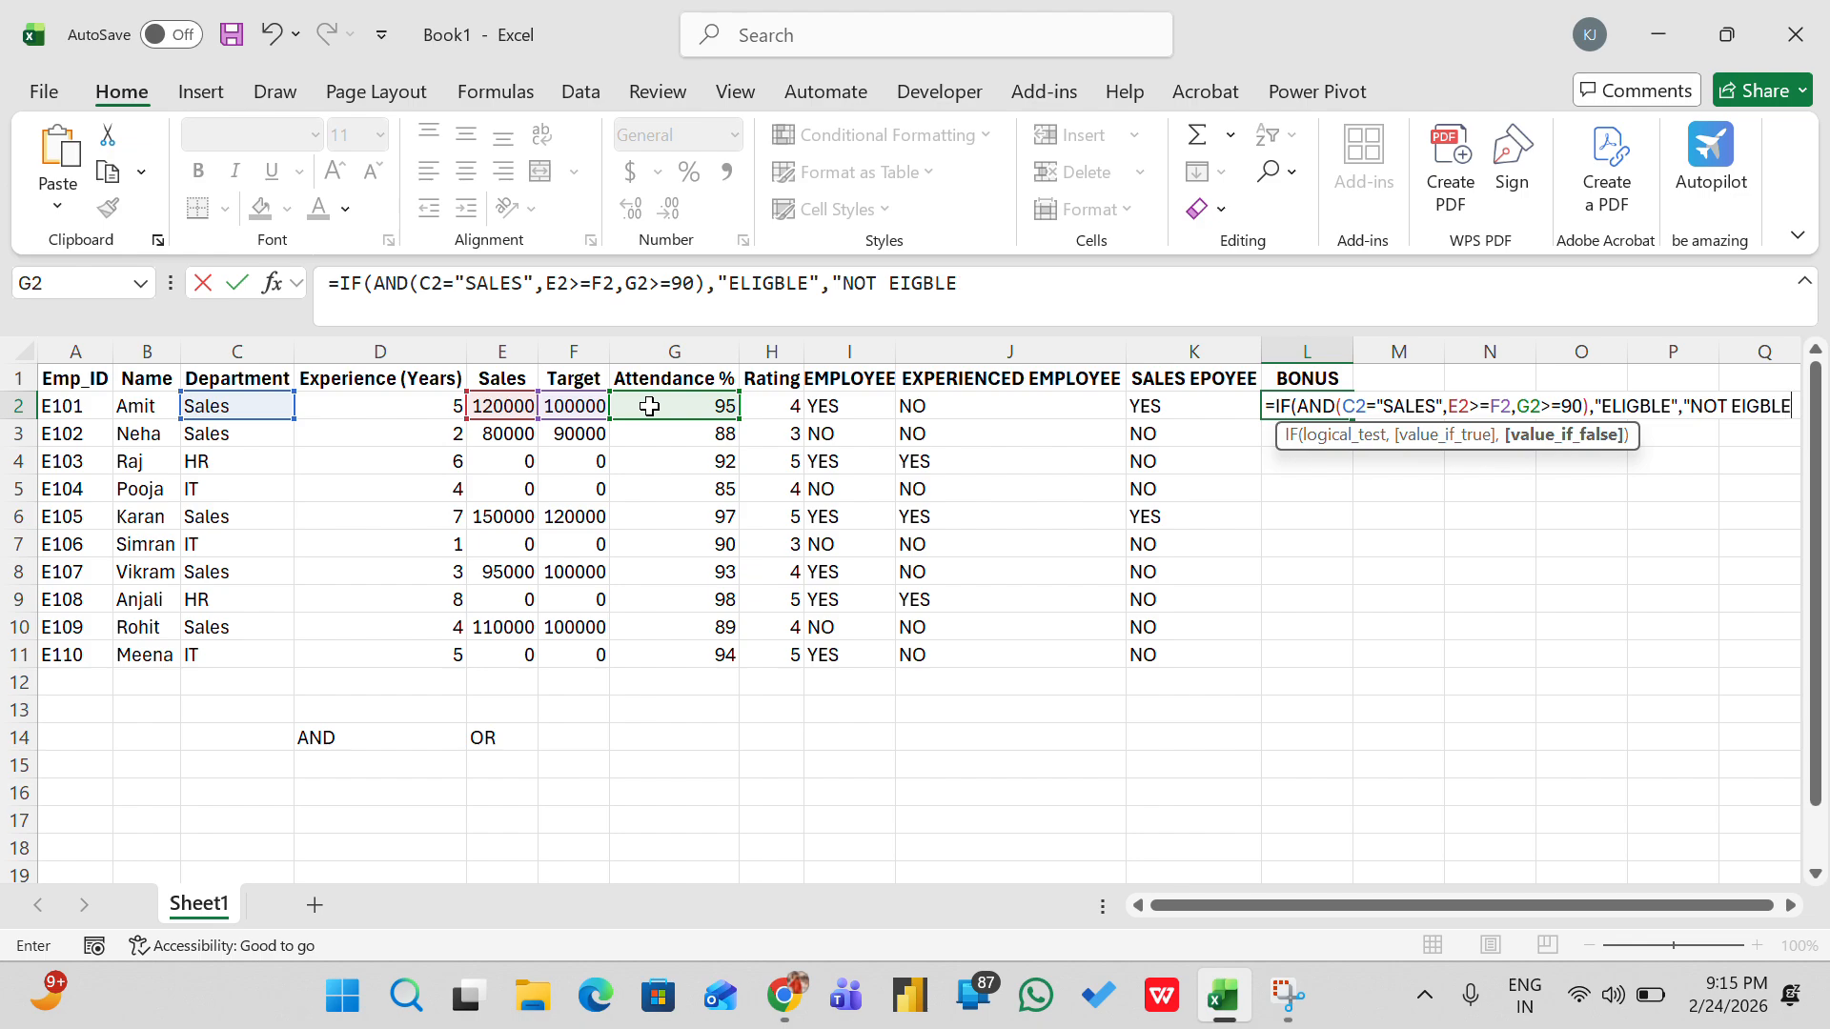
pyautogui.write('")')
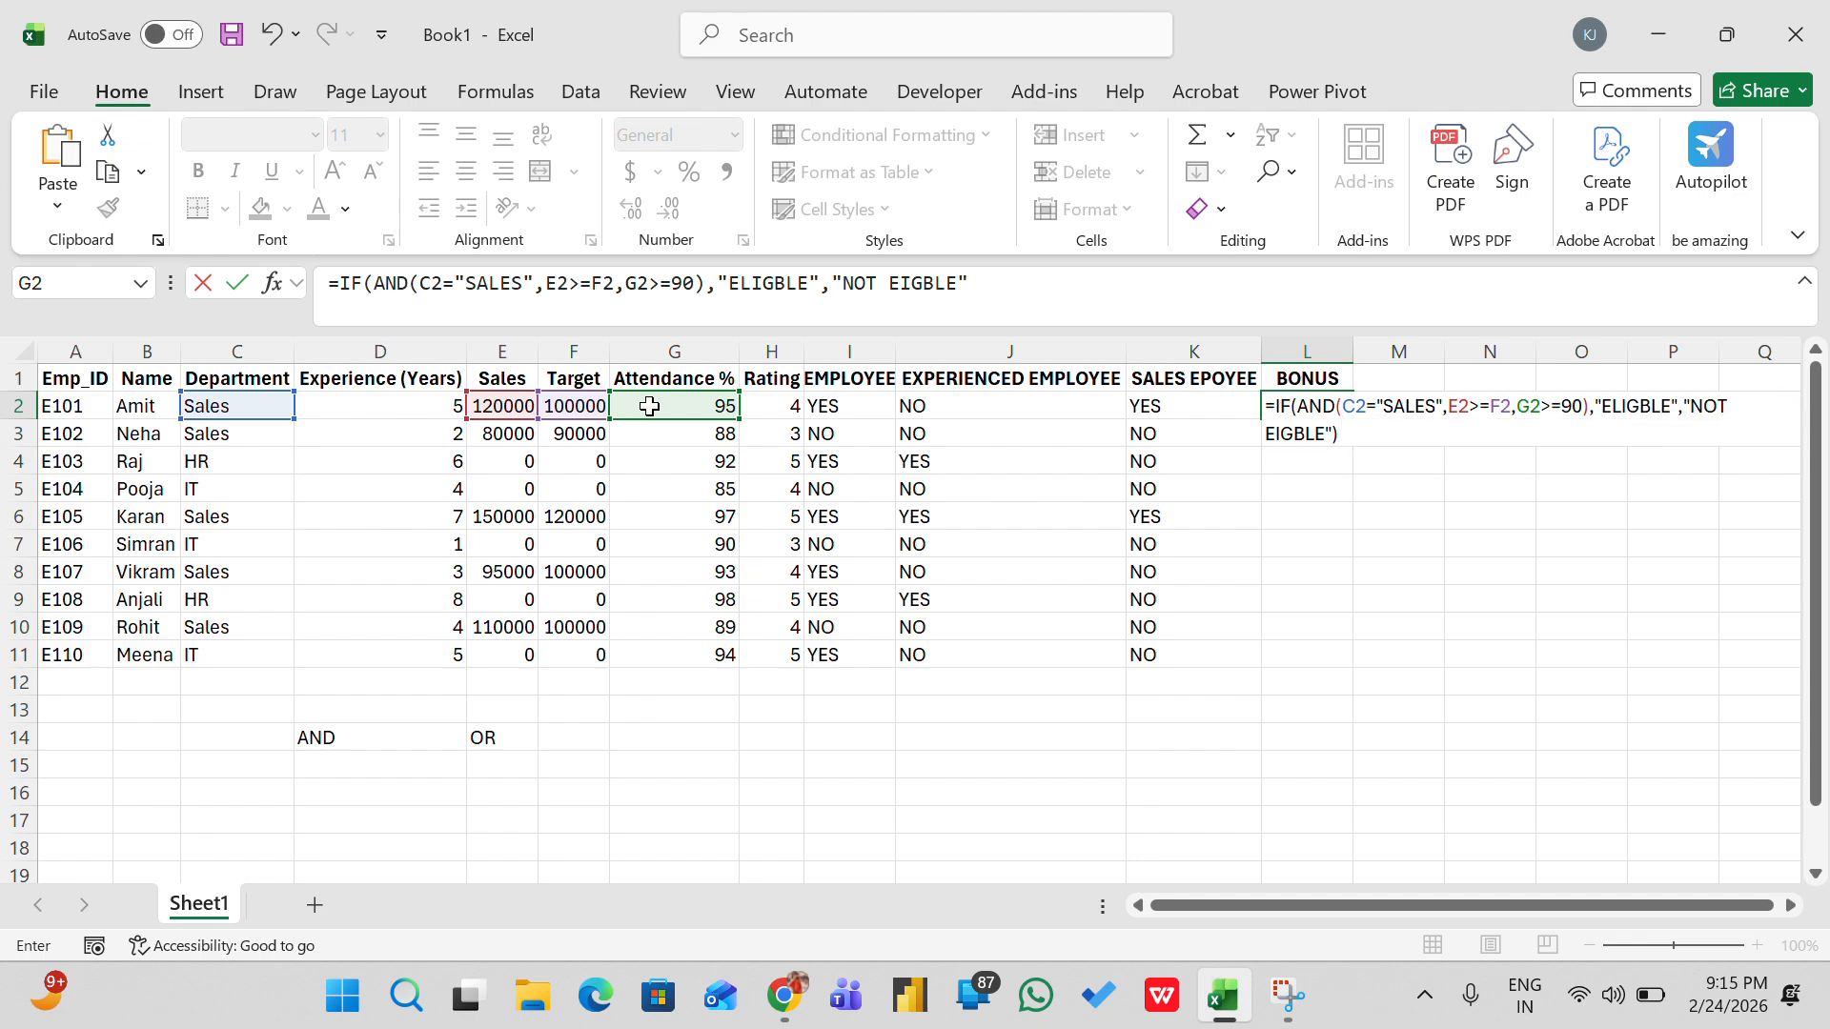
pyautogui.press('Return')
# Fill the BONUS formula from L2 down through L11 and look over the results down to L6
pyautogui.click(1317, 407)
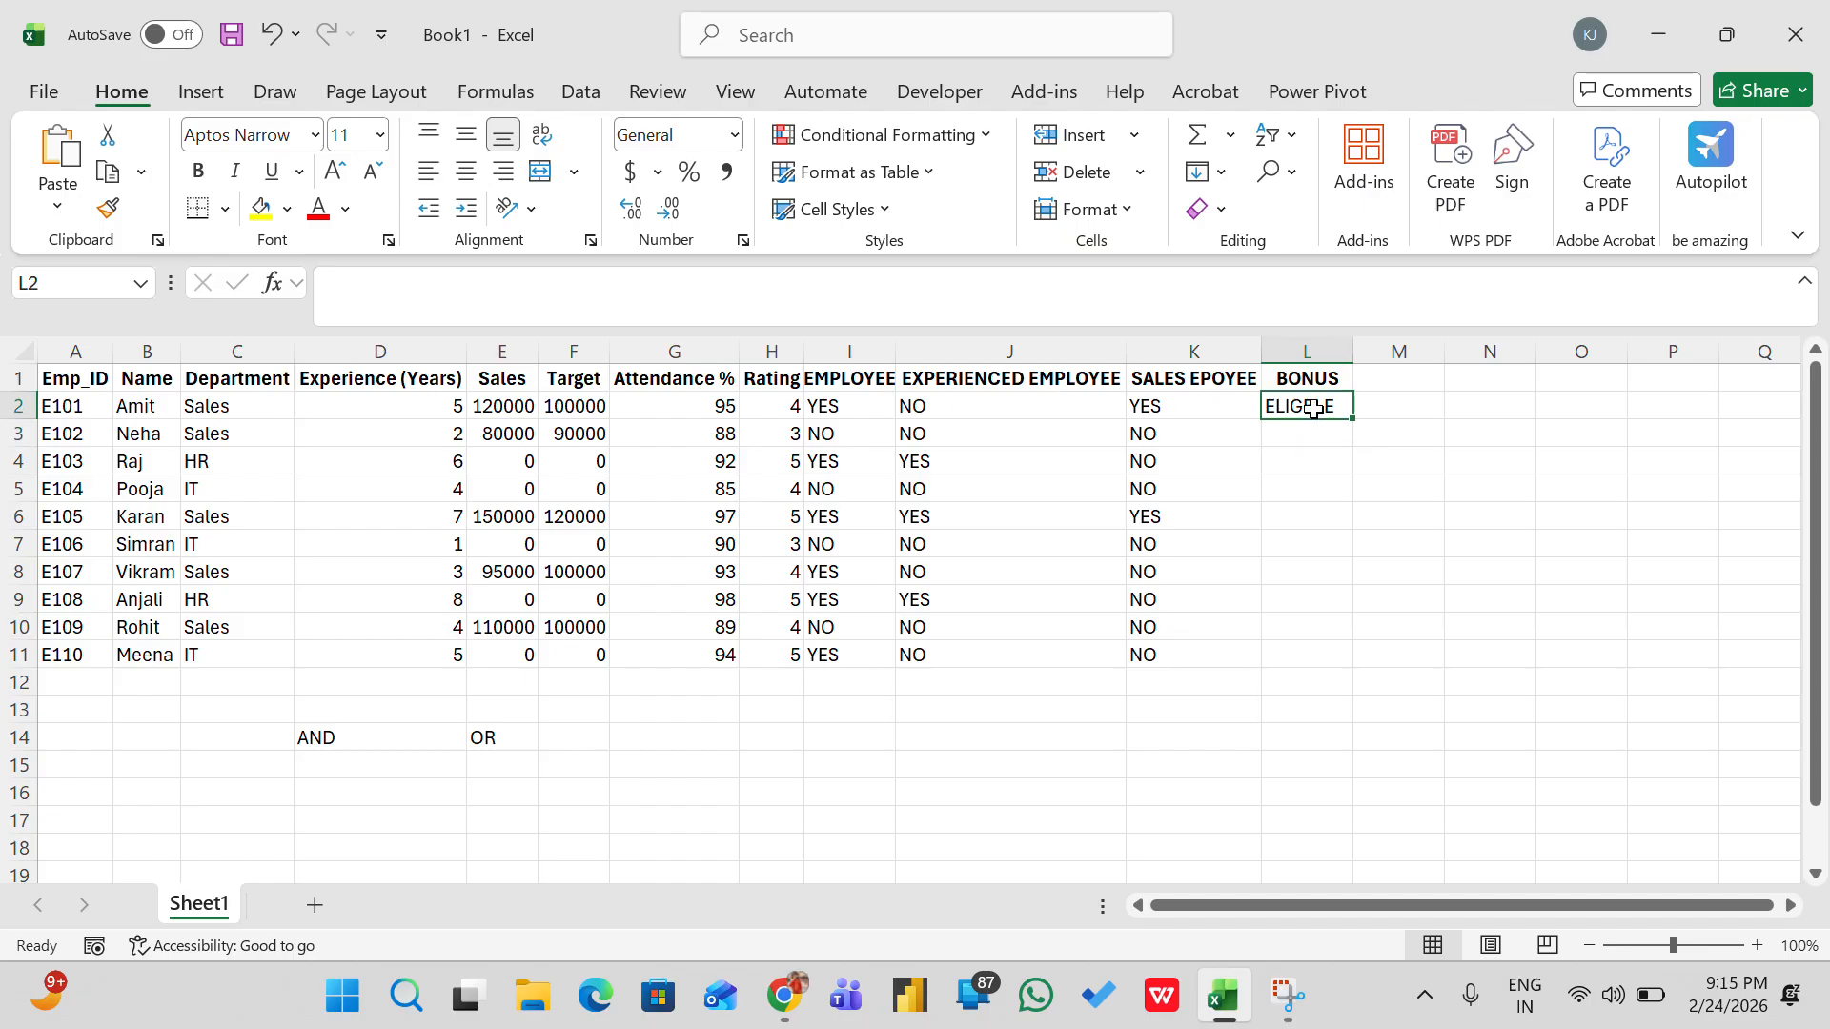
pyautogui.doubleClick(1355, 419)
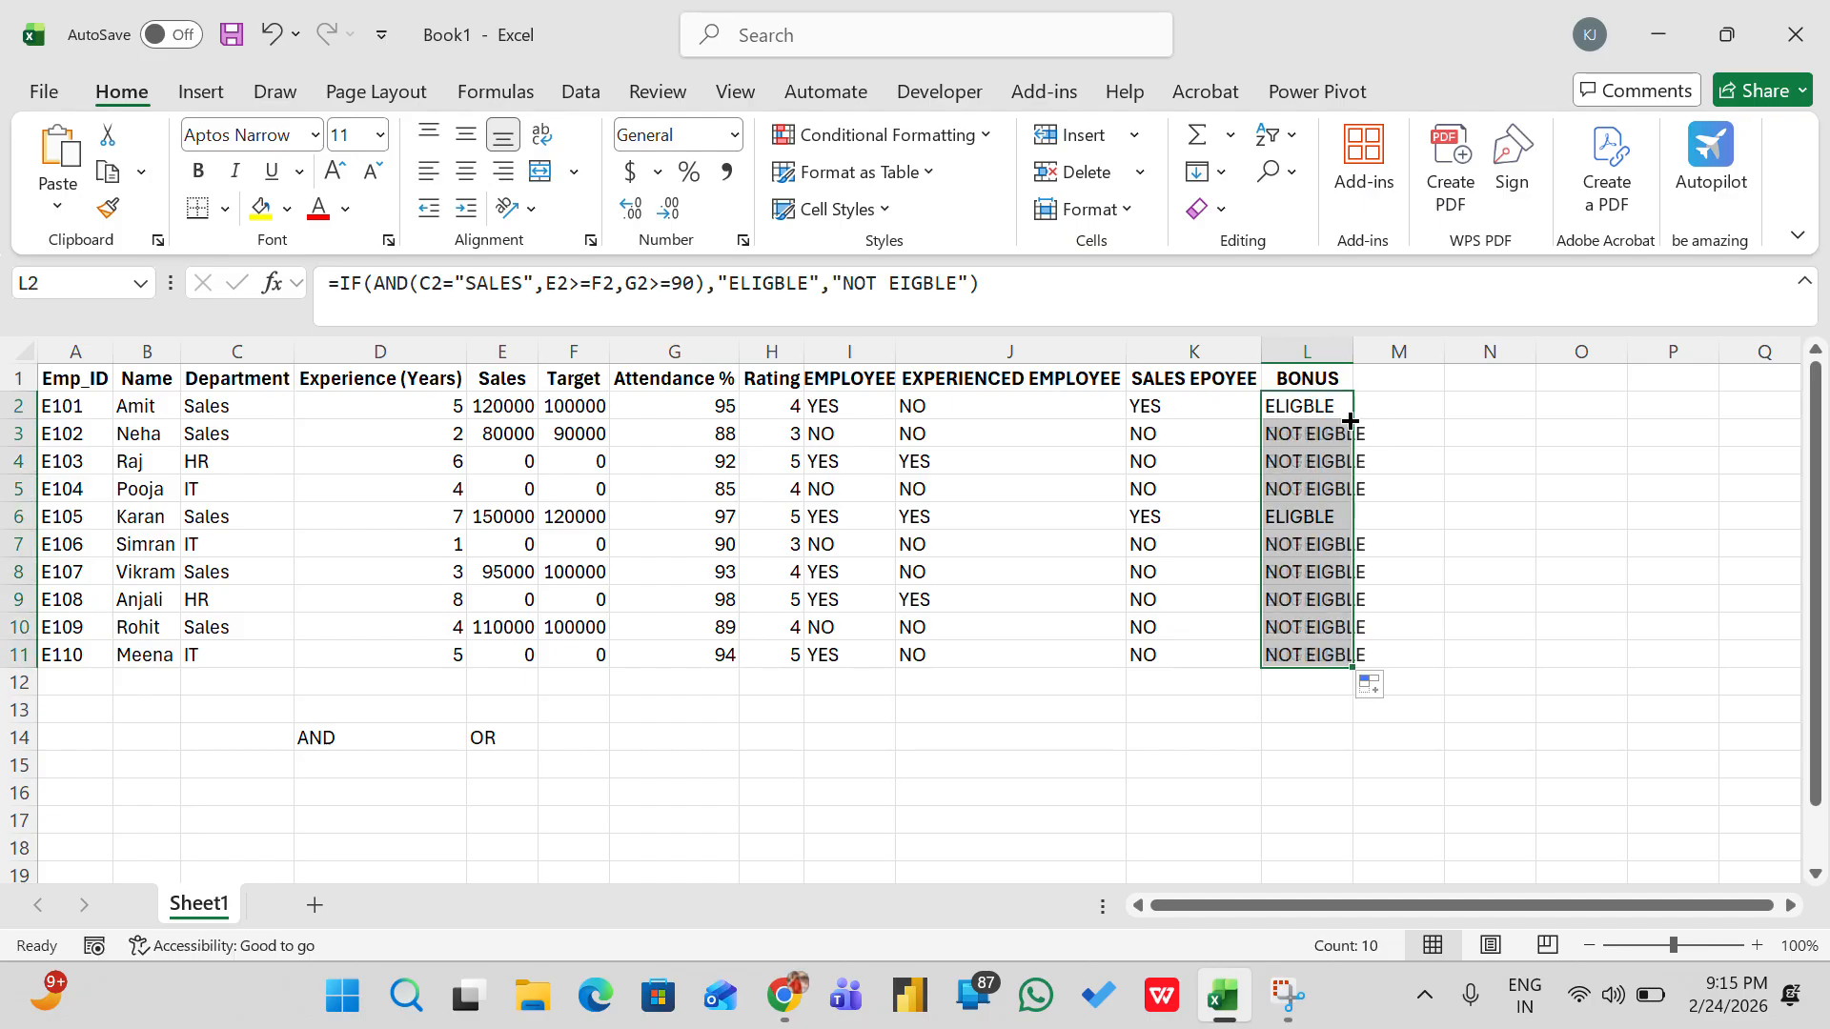
pyautogui.press('Down')
pyautogui.press('Down')
pyautogui.press('Down')
pyautogui.press('Down')
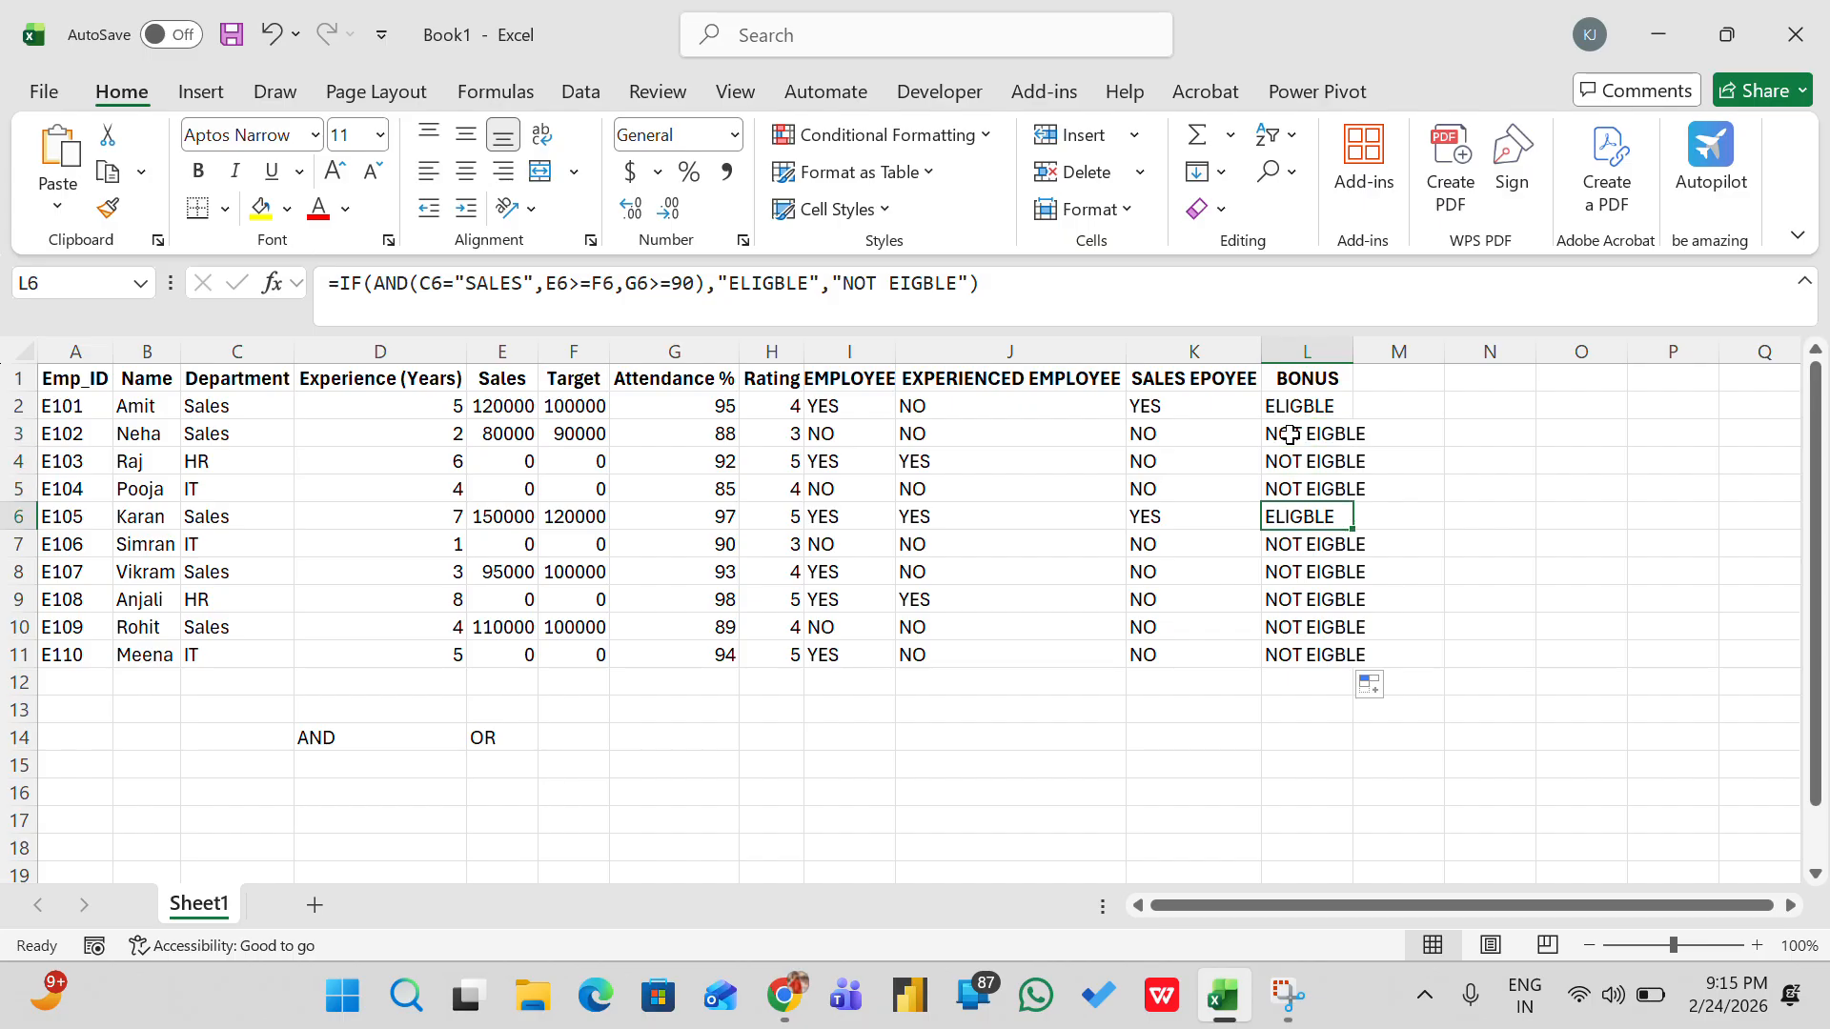
# Look over the remaining BONUS results down the column and widen column L to fit its entries
pyautogui.press('Down')
pyautogui.press('Down')
pyautogui.press('Down')
pyautogui.press('Down')
pyautogui.press('Down')
pyautogui.press('Down')
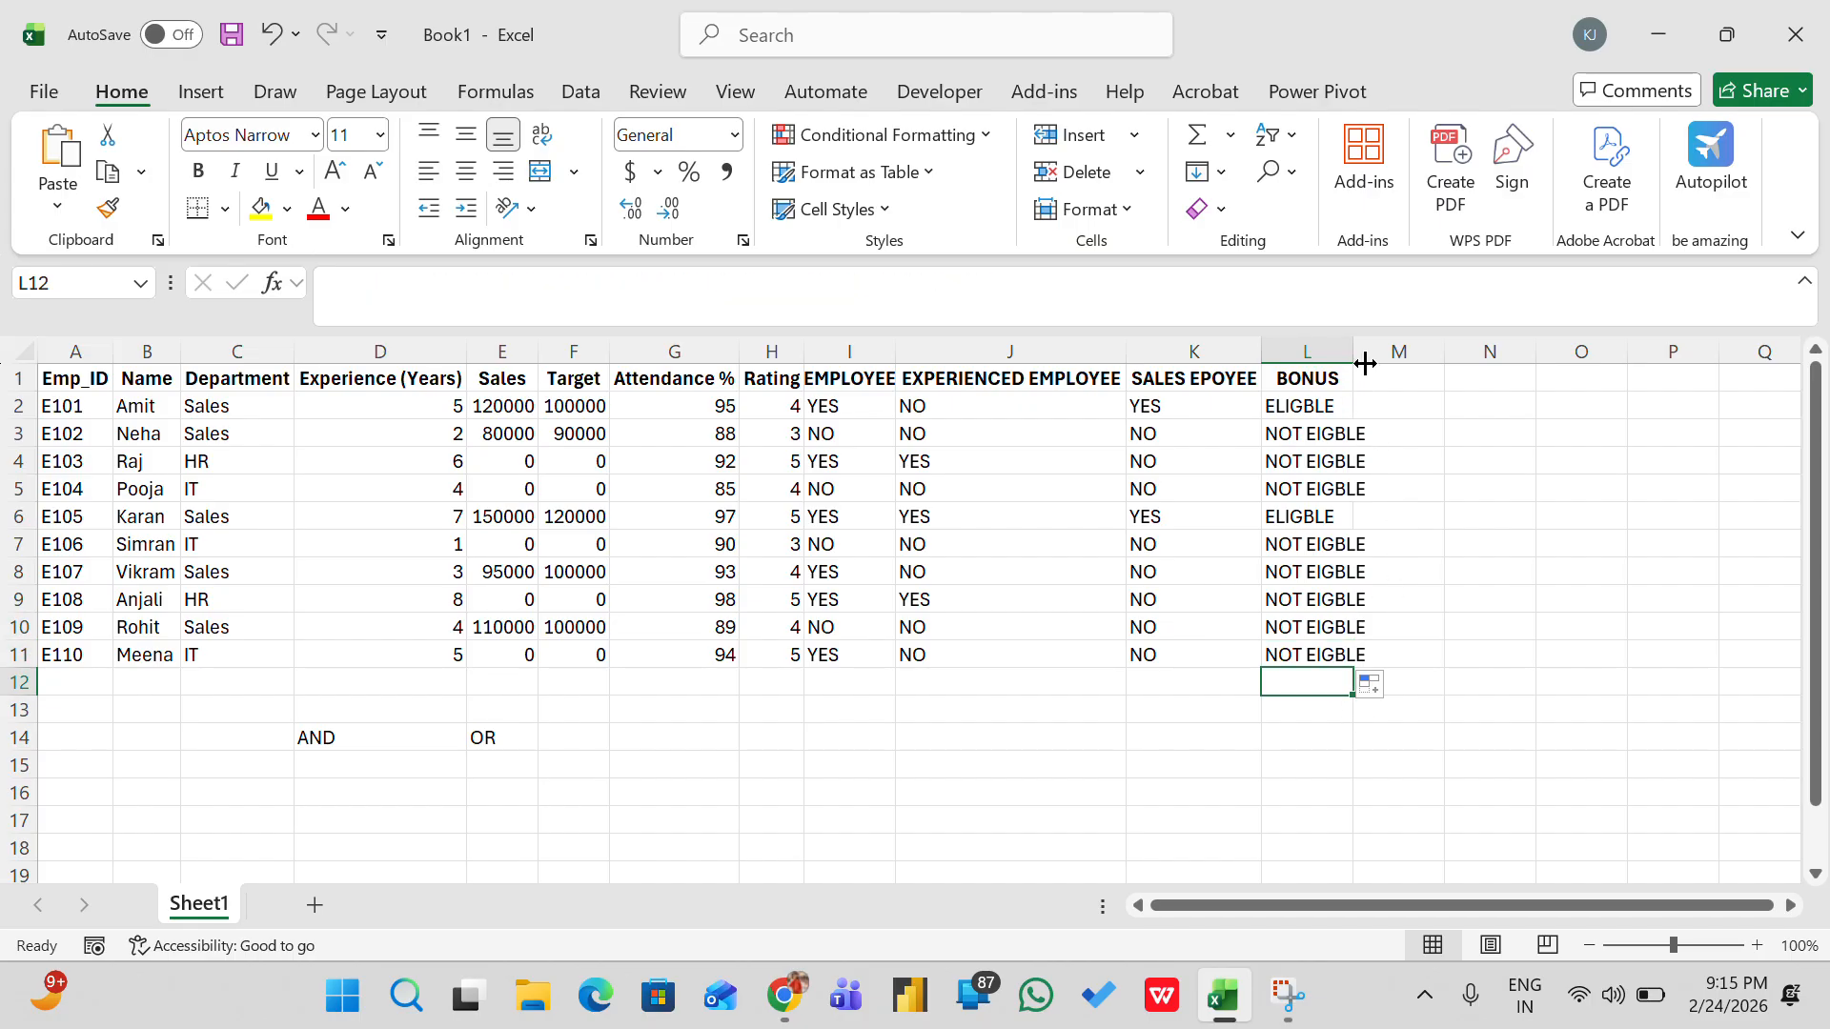
pyautogui.moveTo(1353, 351); pyautogui.dragTo(1364, 348)
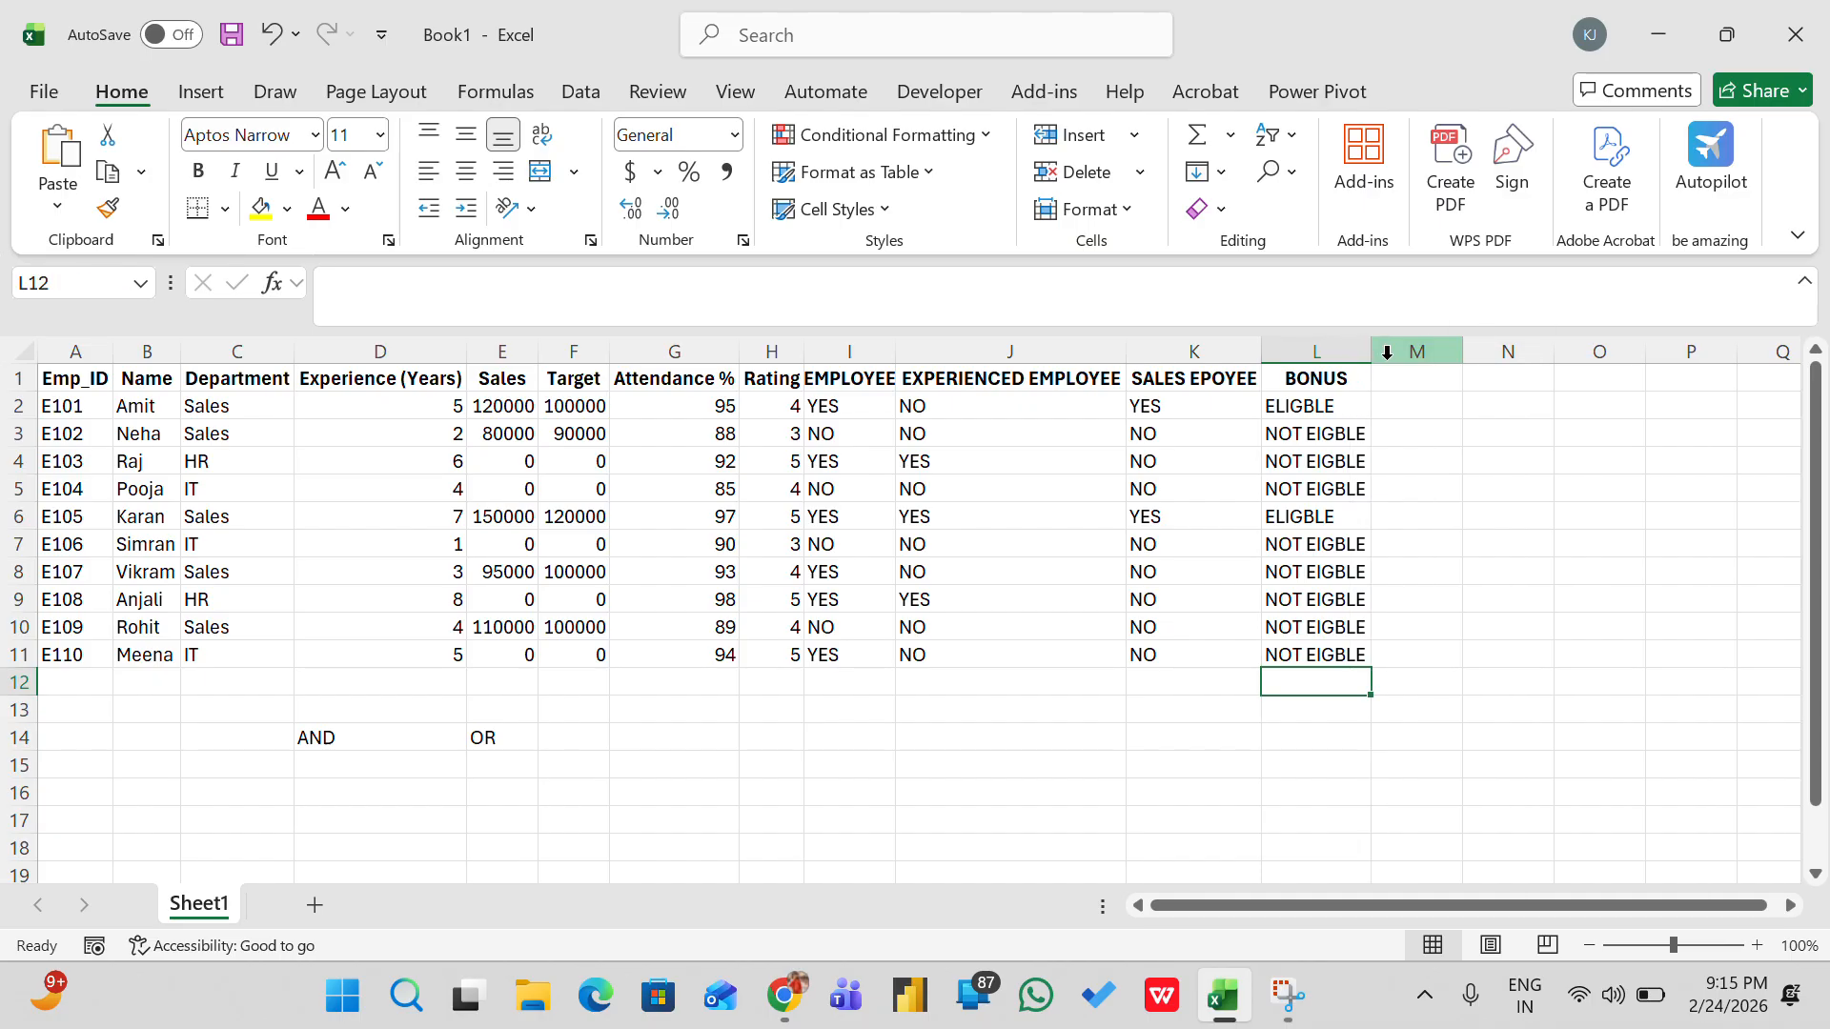
# Enter the heading PROMOTION in cell M1 and autofit column M to it
pyautogui.click(1389, 378)
pyautogui.write('PRO')
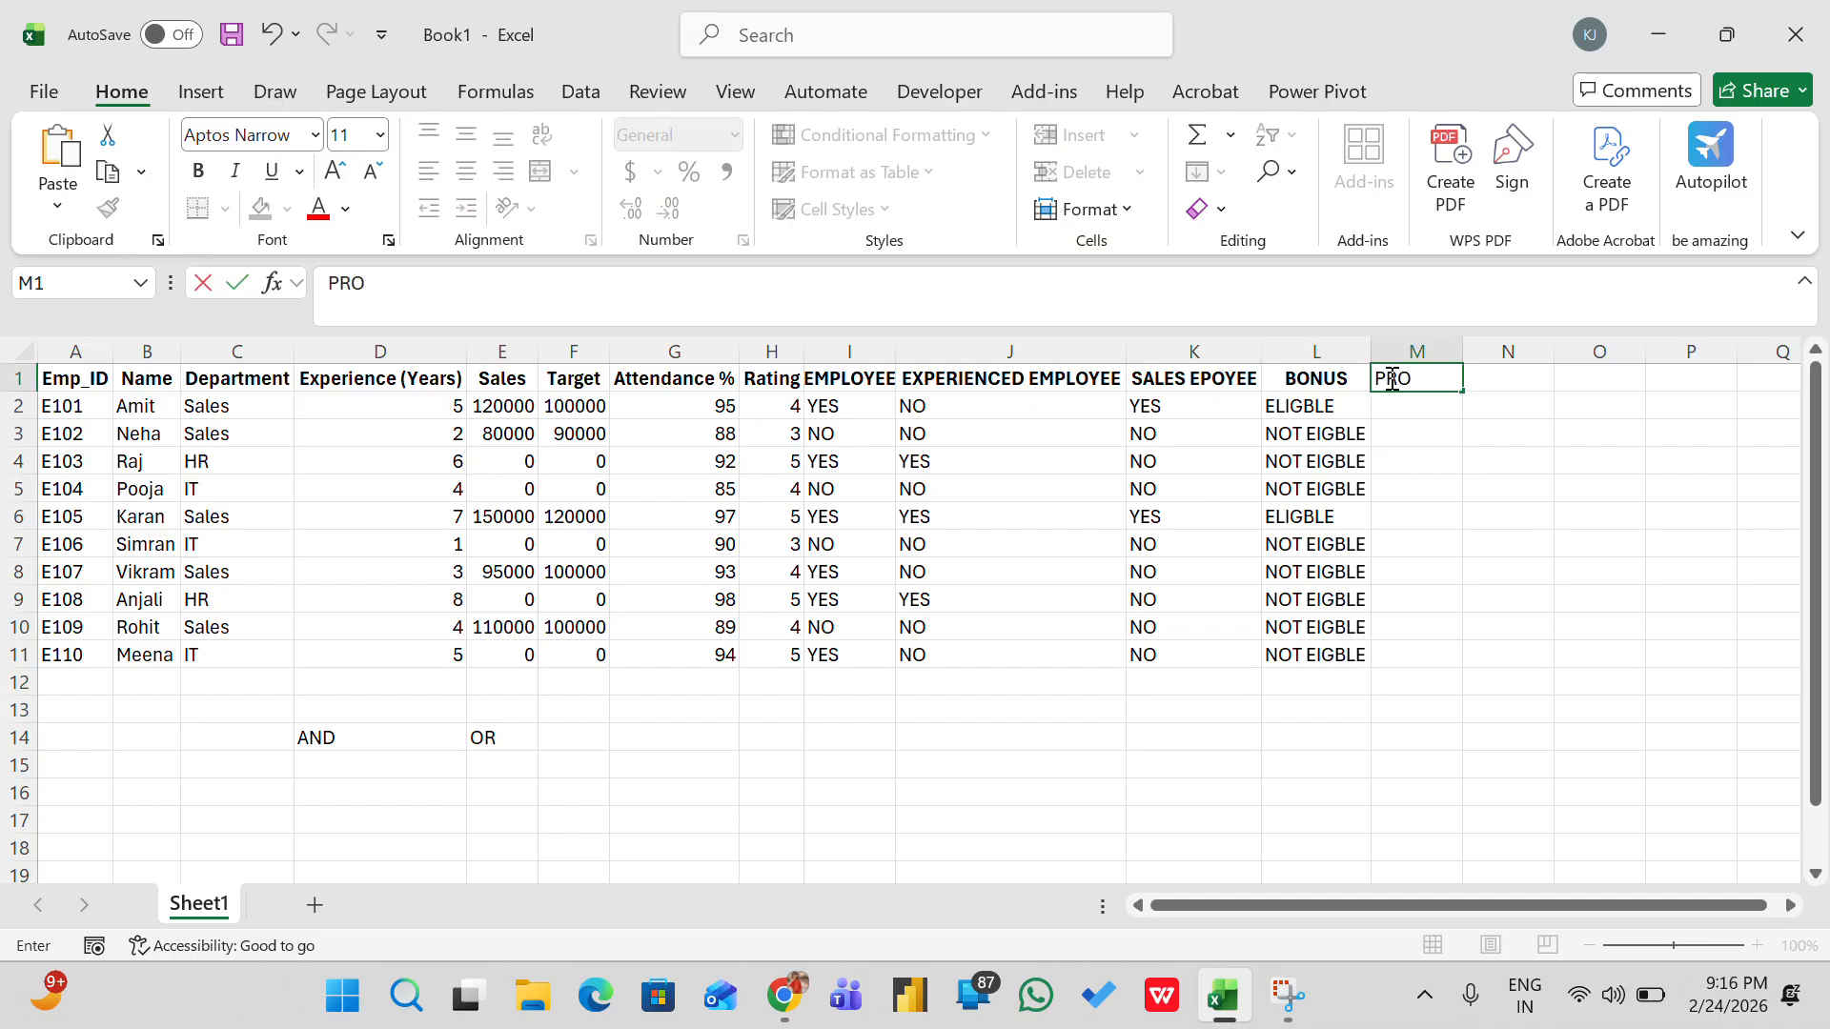
pyautogui.write('MOTION')
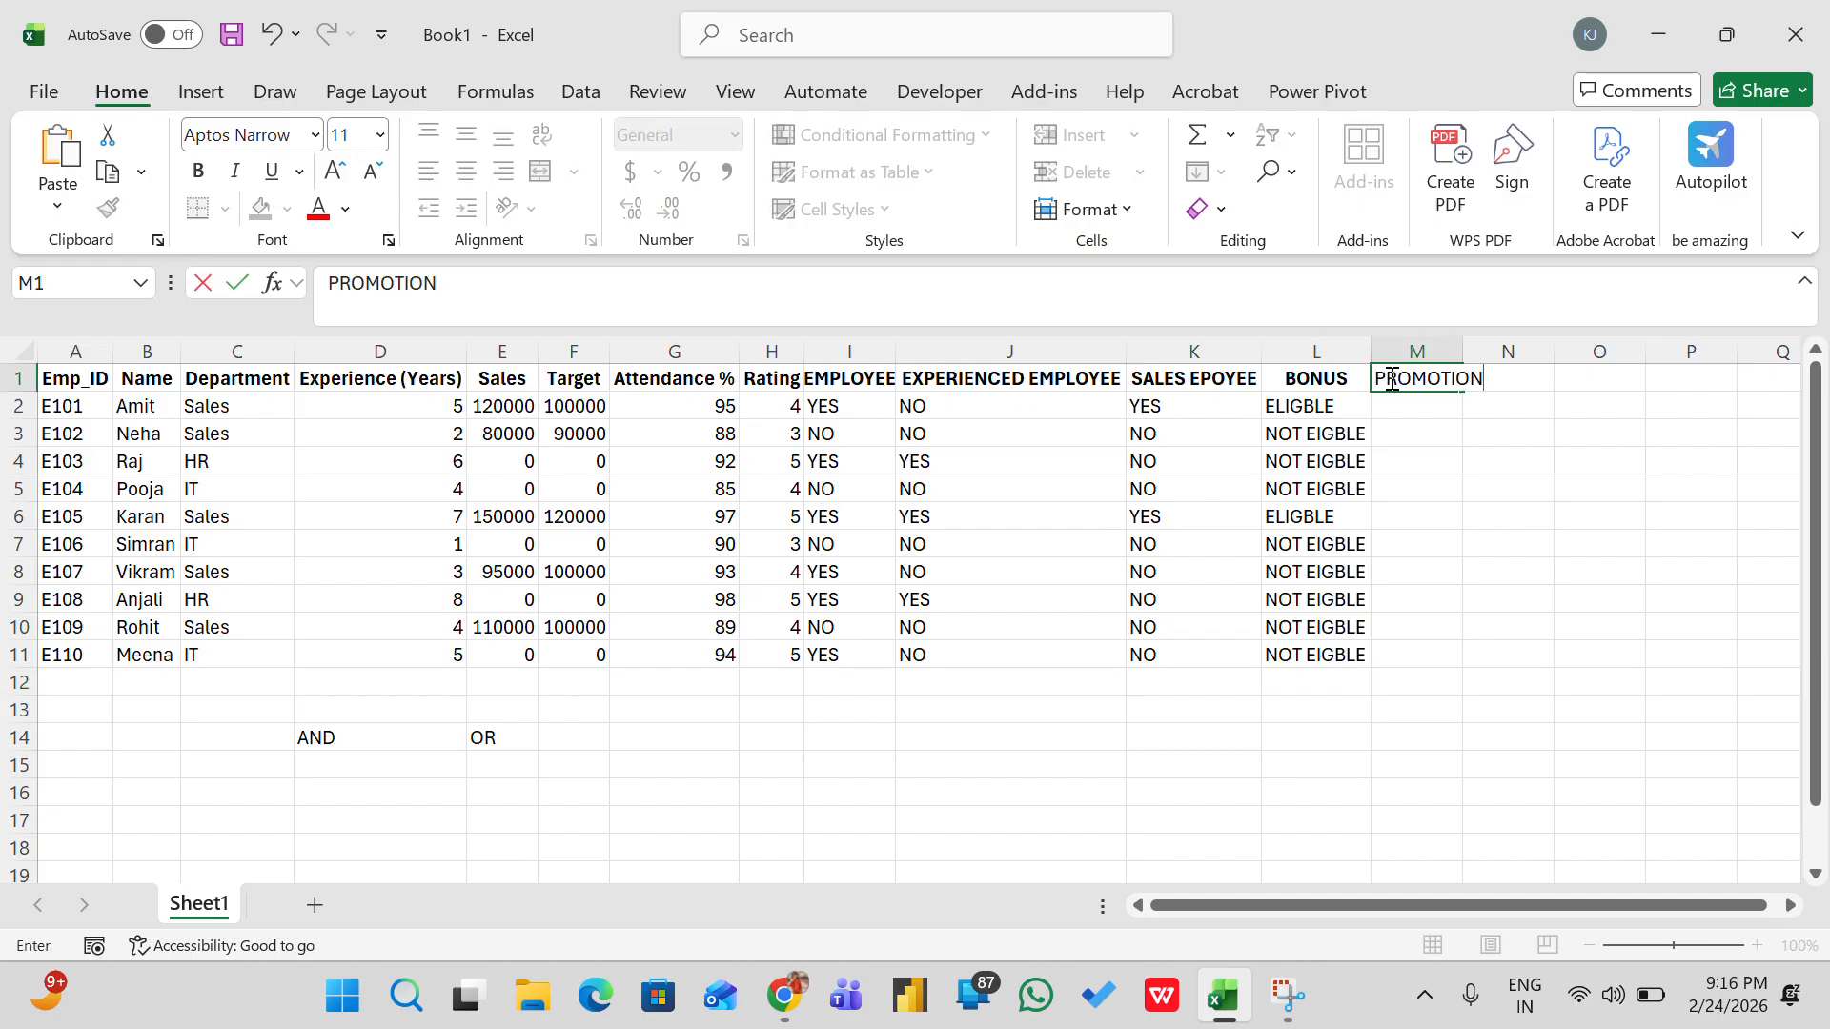
pyautogui.press('Return')
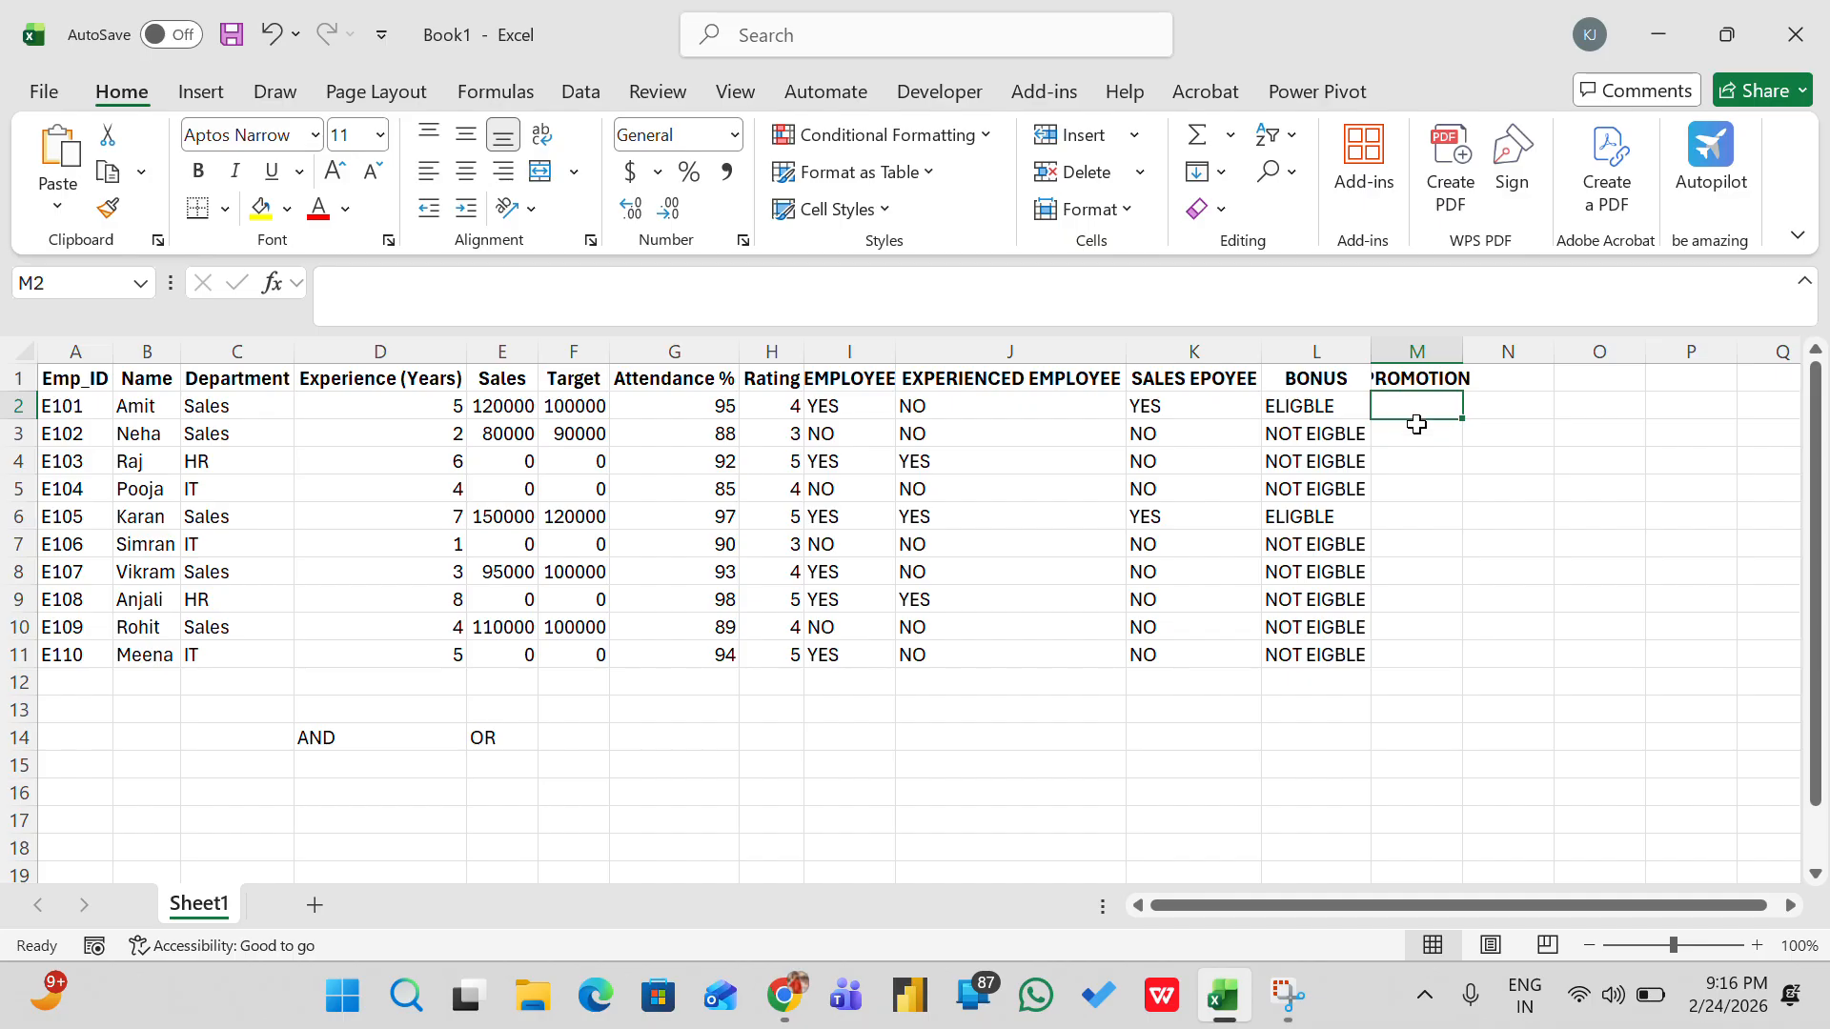
pyautogui.doubleClick(1462, 349)
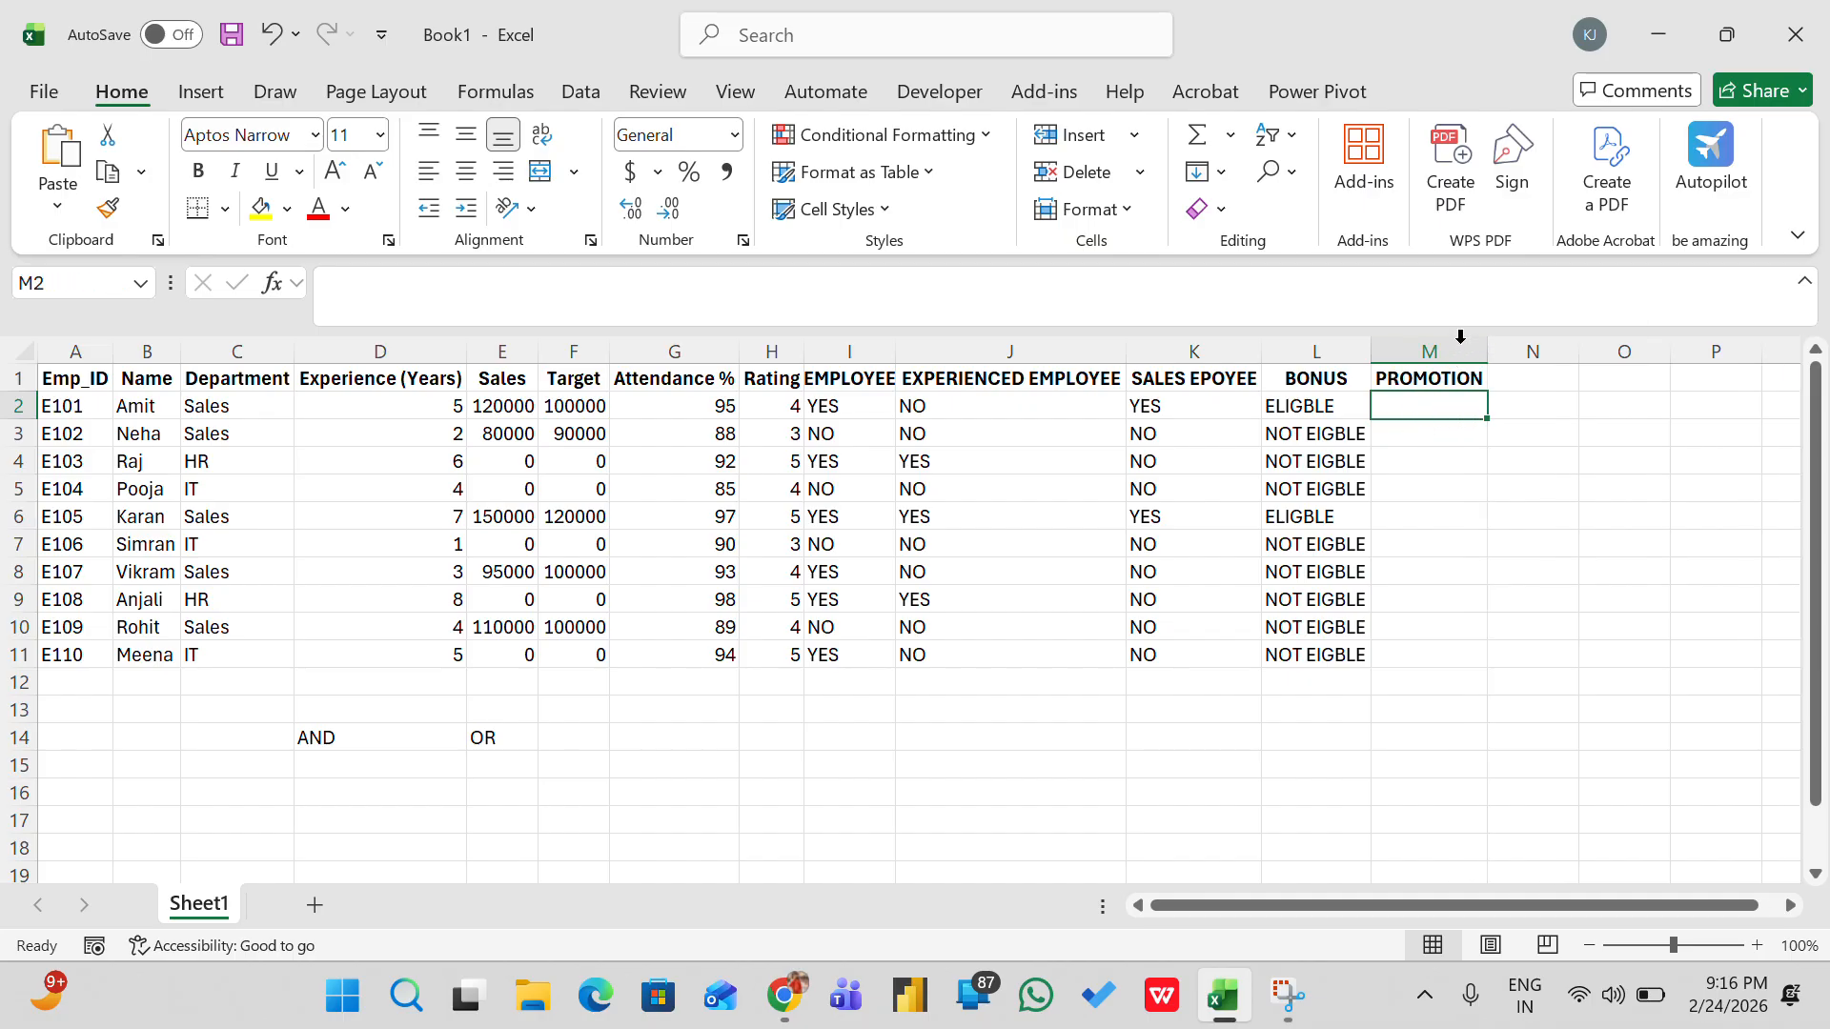
# Start an IF formula in cell M2 with an AND test whose first condition is D2>=5
pyautogui.write('=')
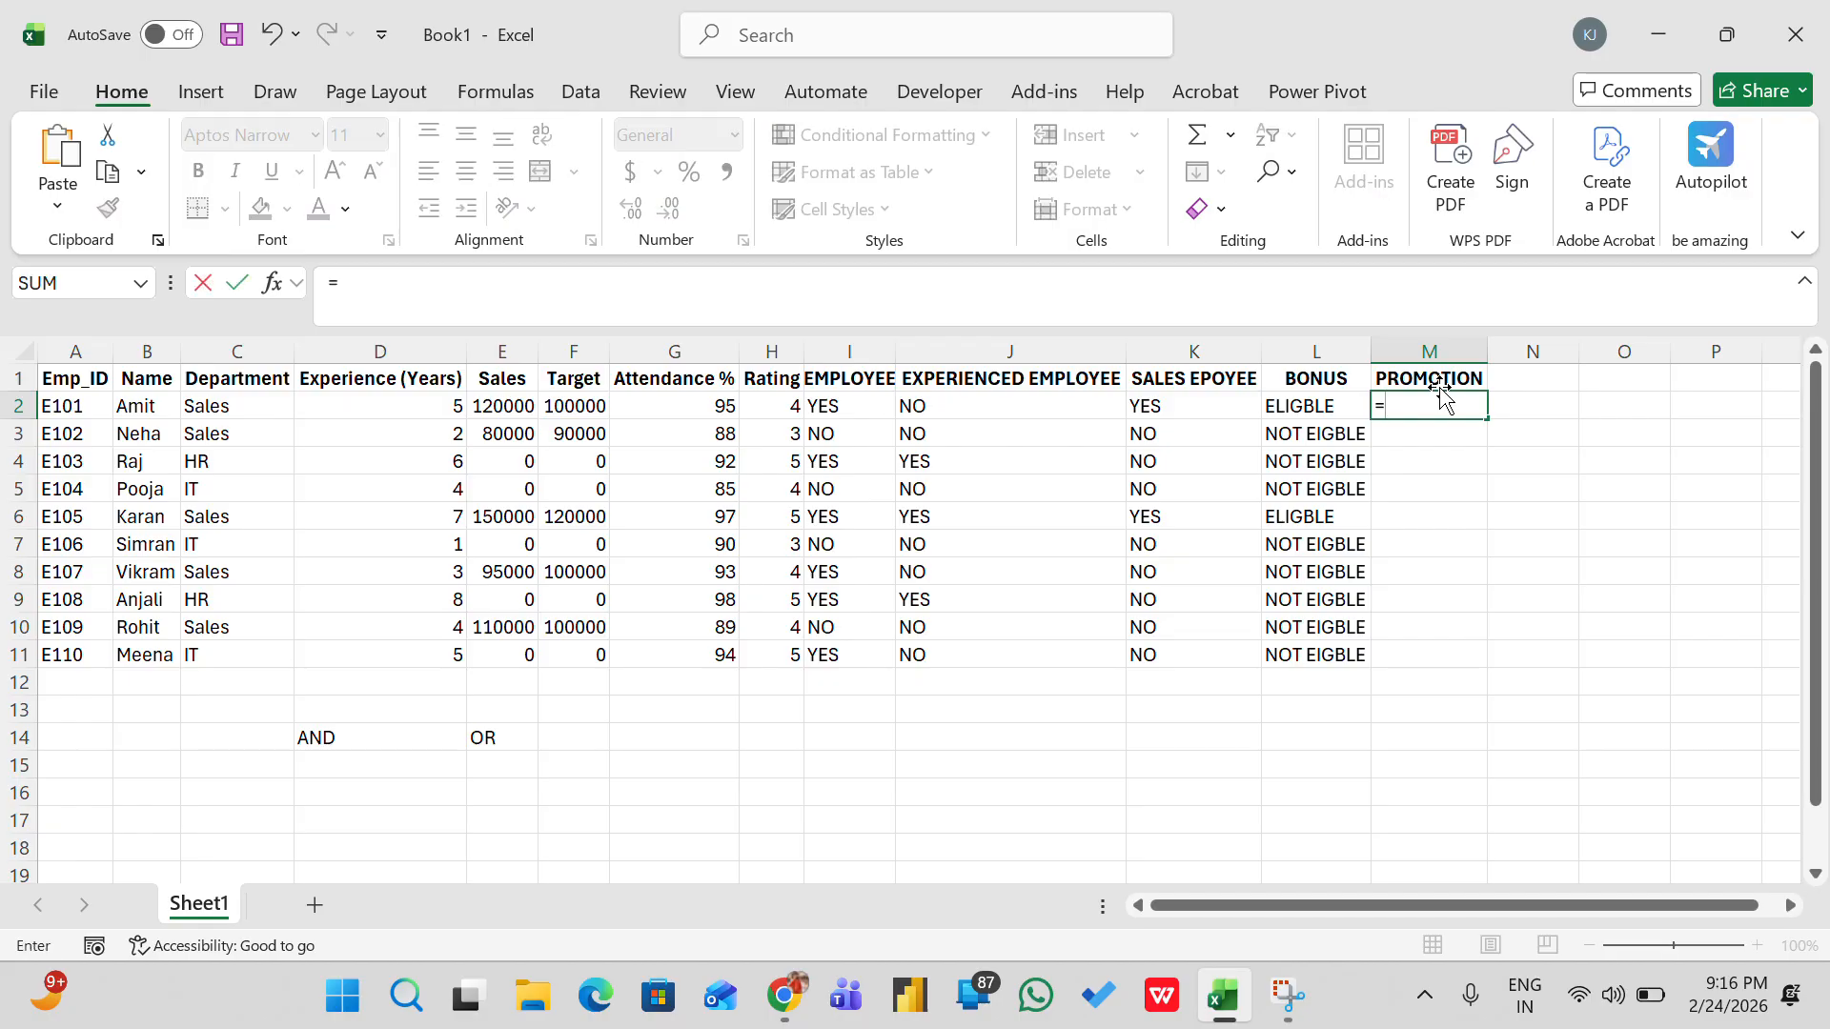
pyautogui.write('IF(')
pyautogui.write('AND')
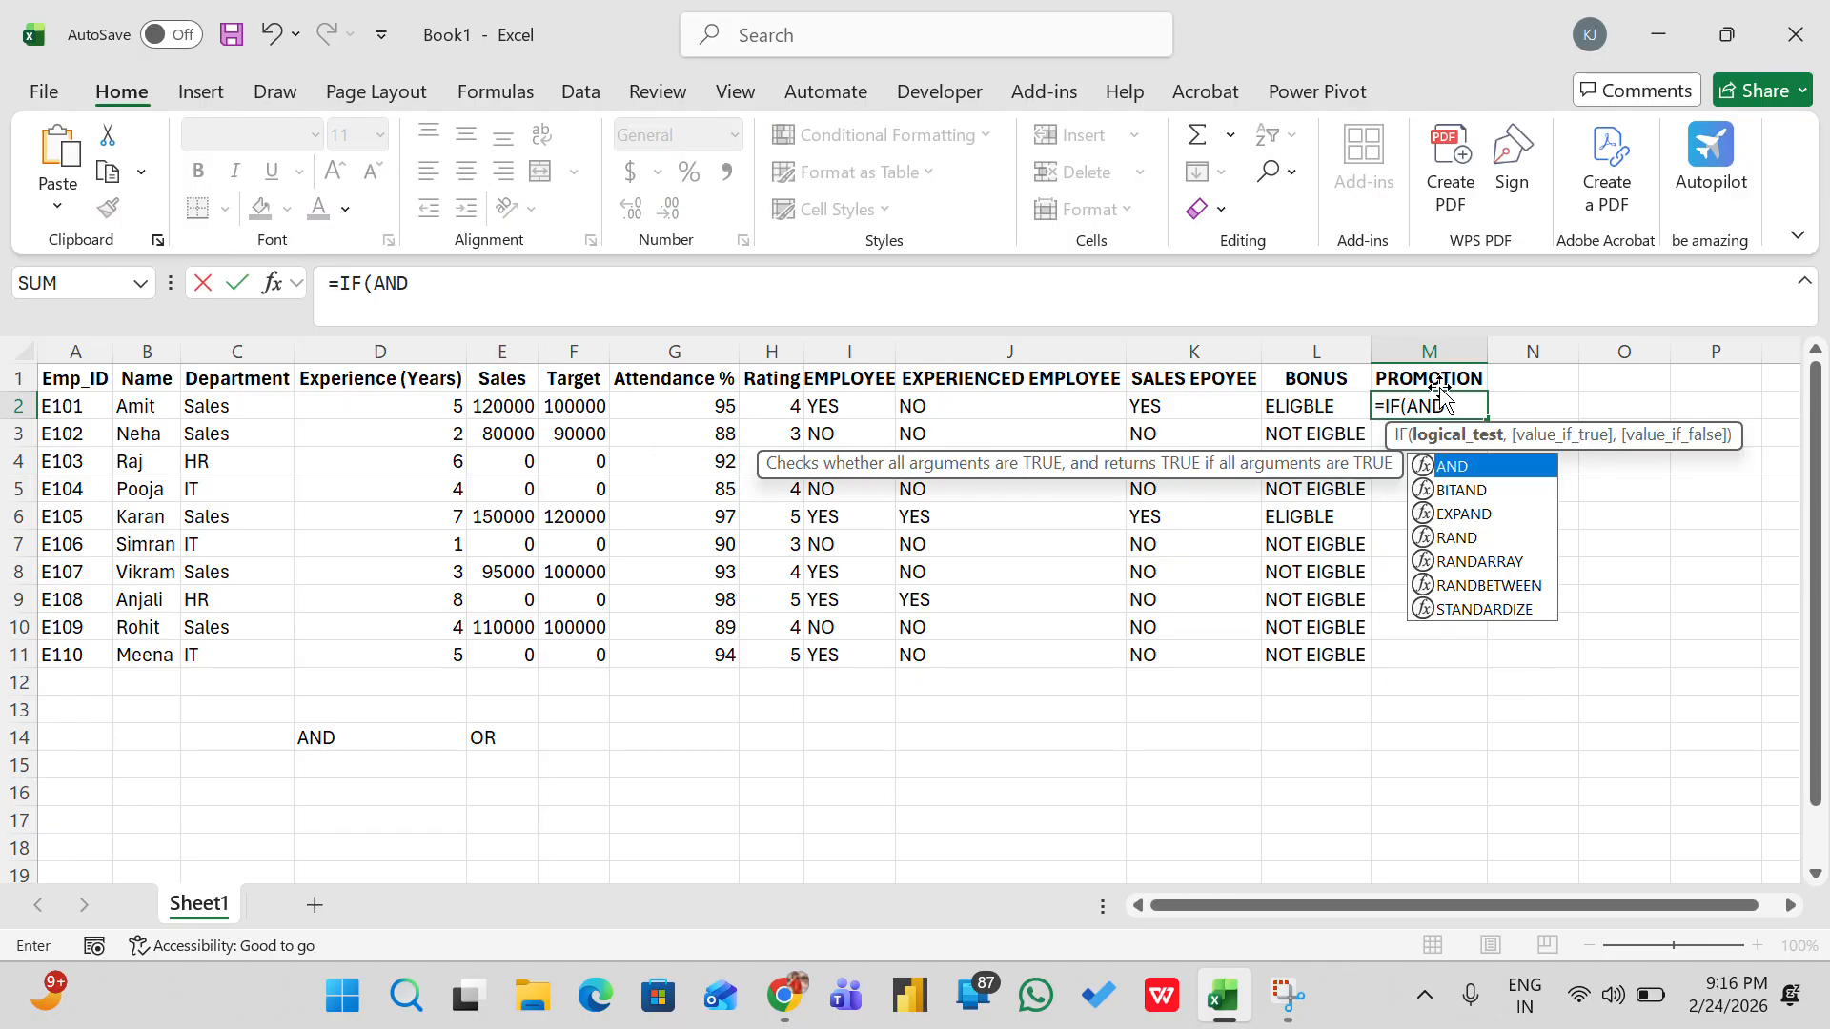
pyautogui.write('(')
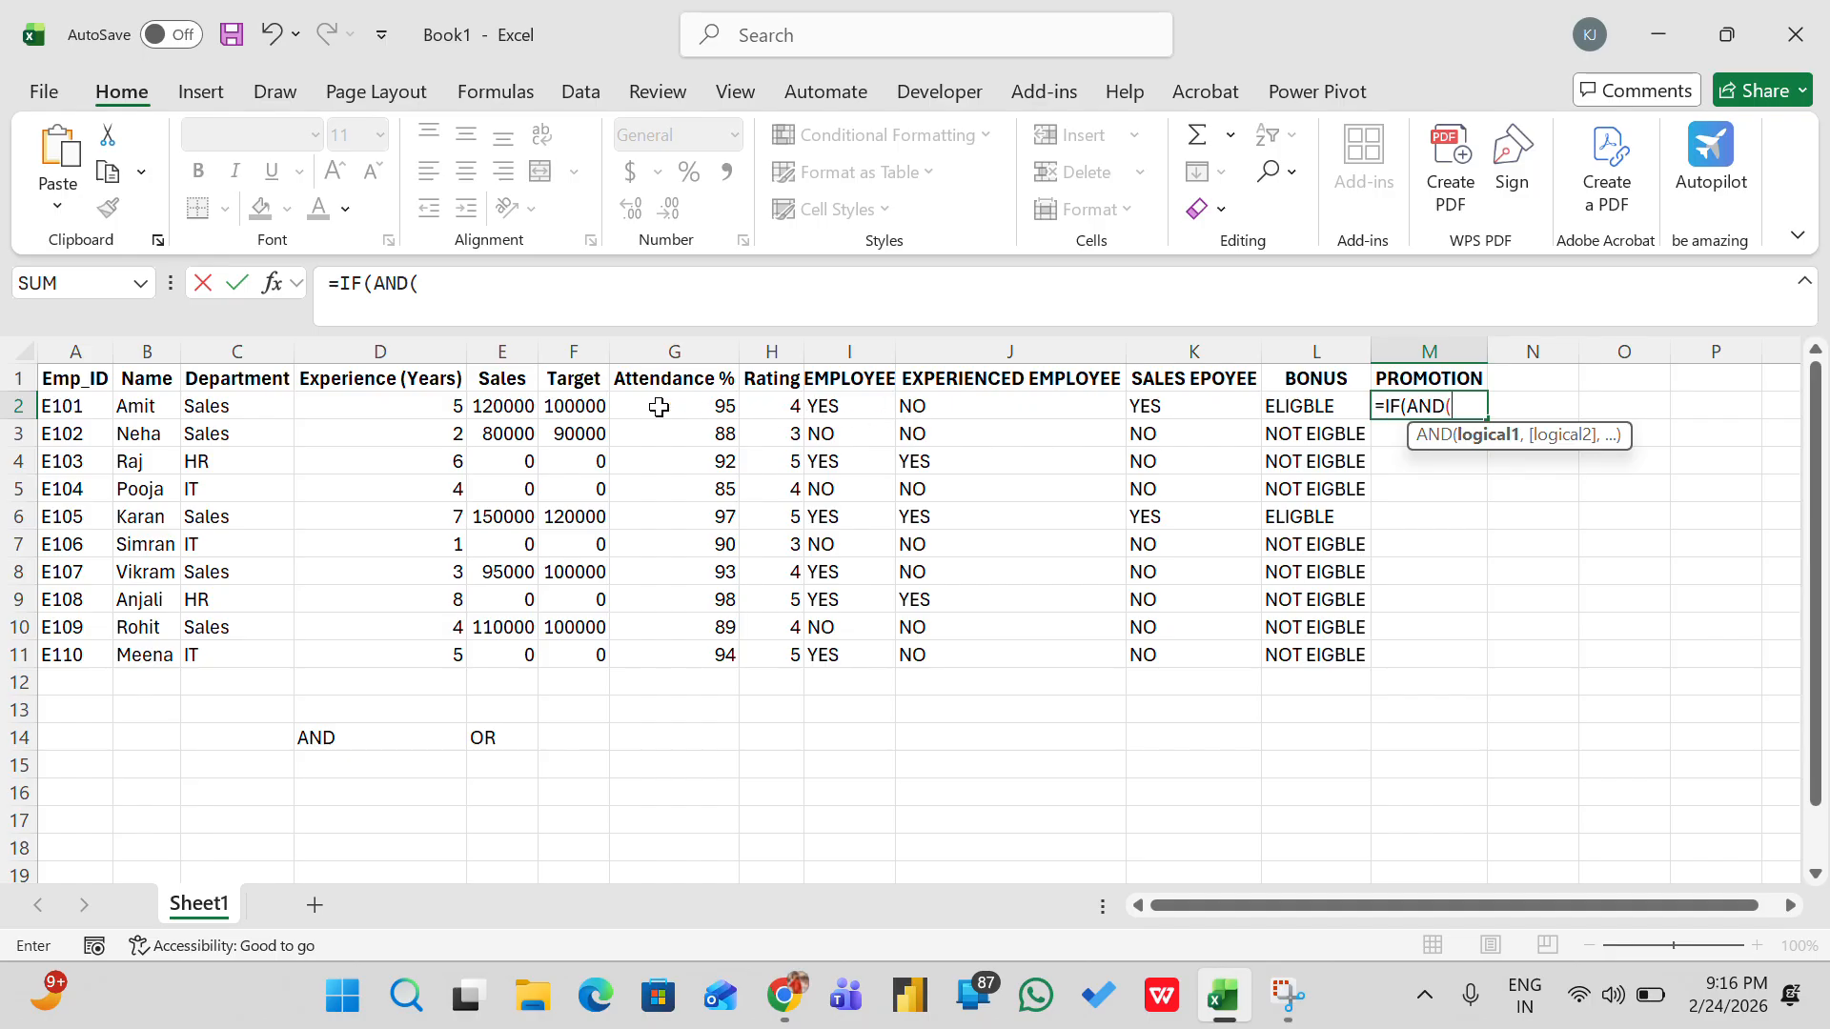
pyautogui.click(448, 407)
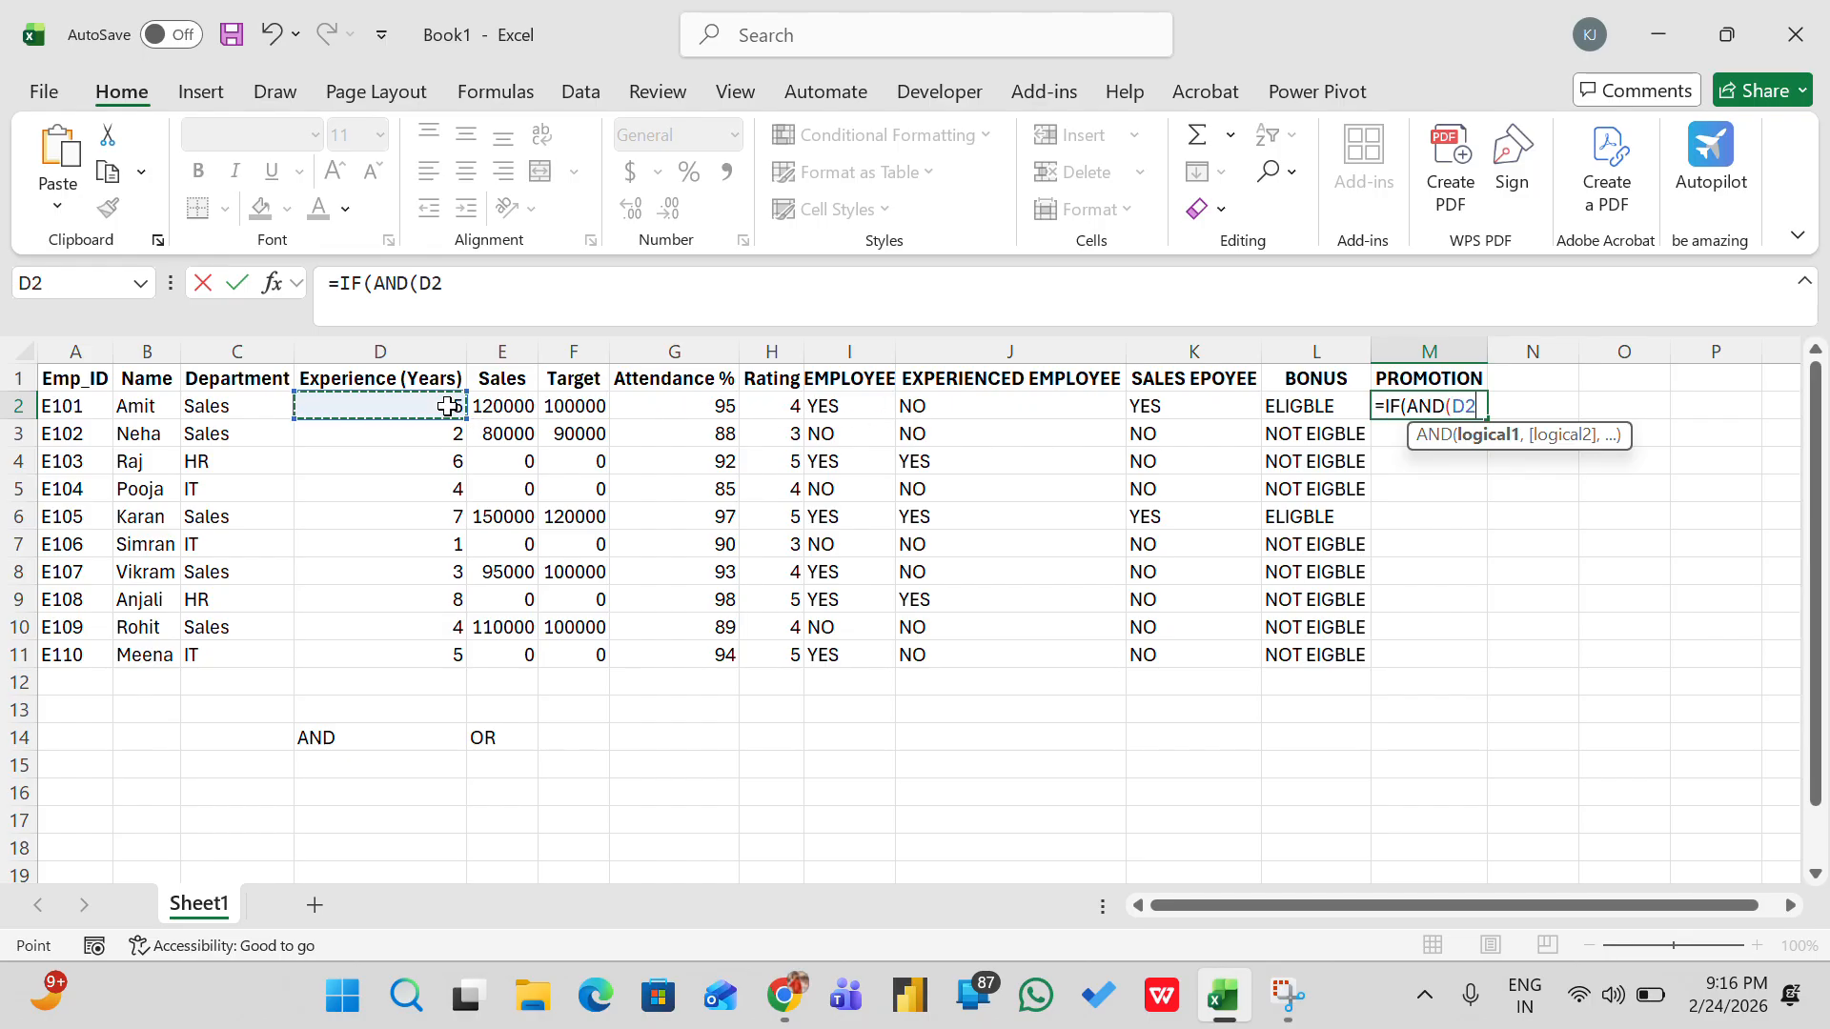
pyautogui.write('>=5')
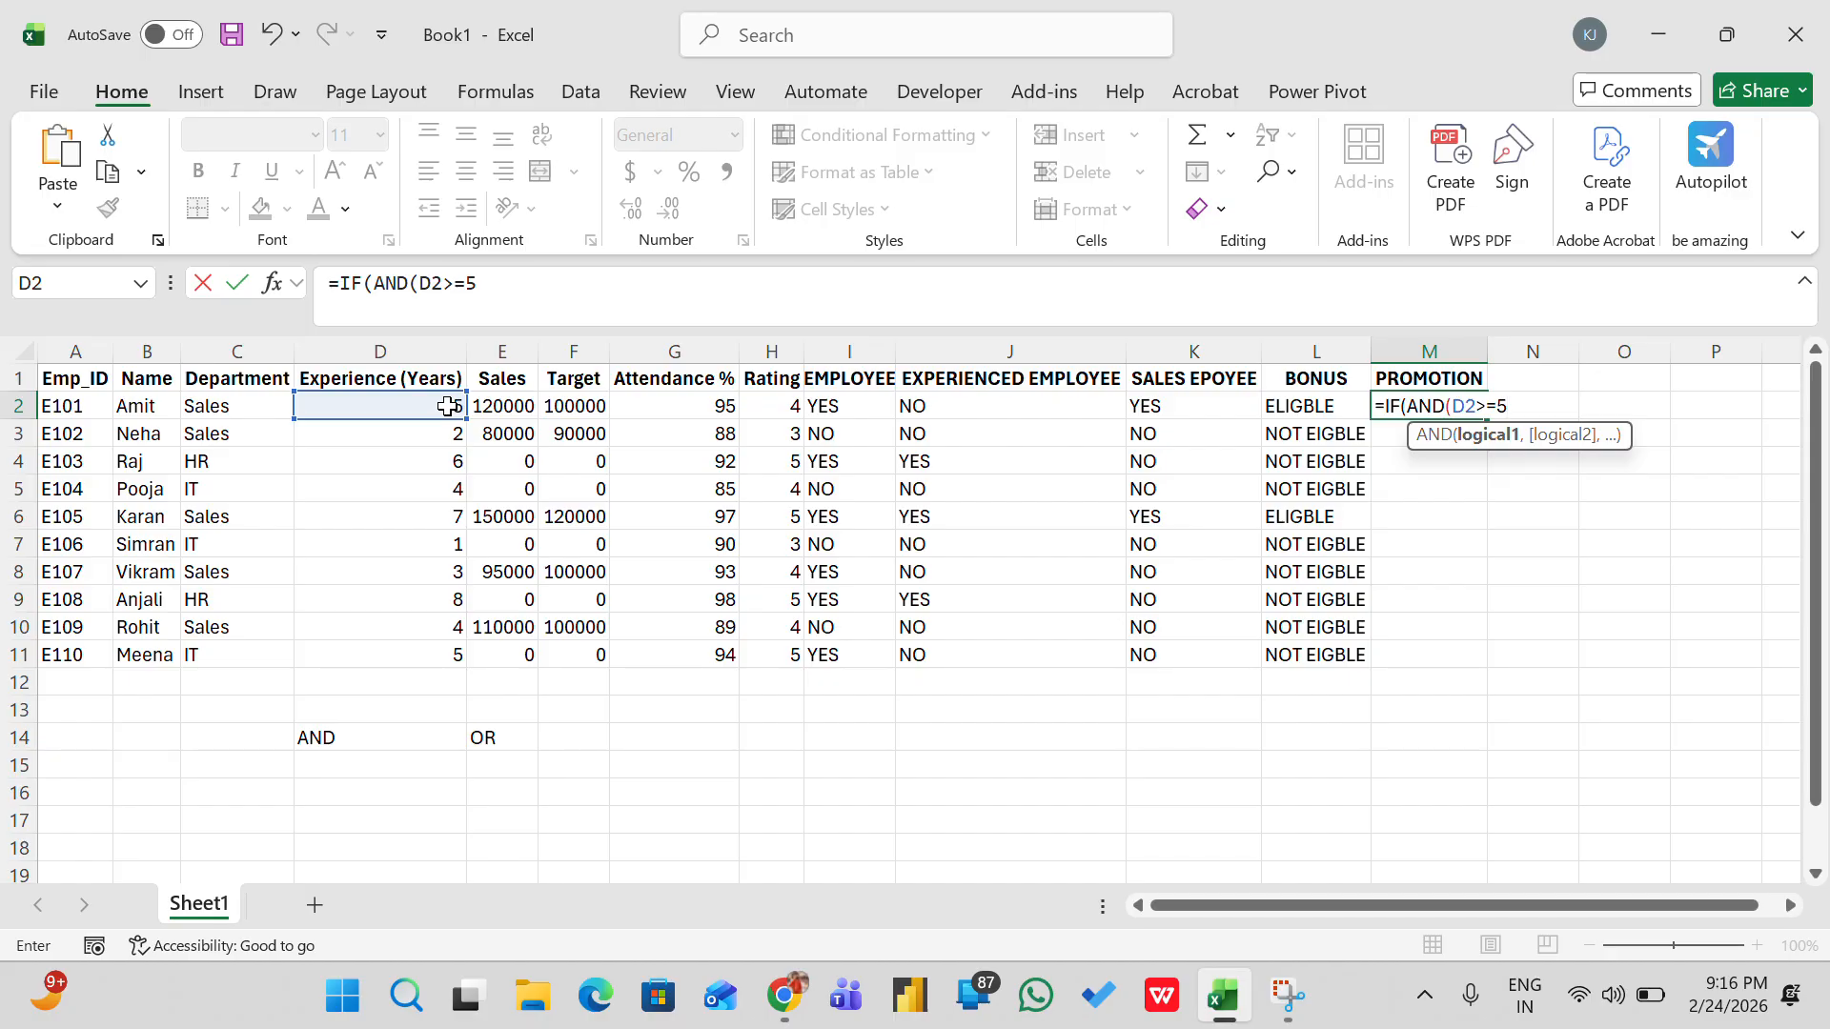
pyautogui.write(',')
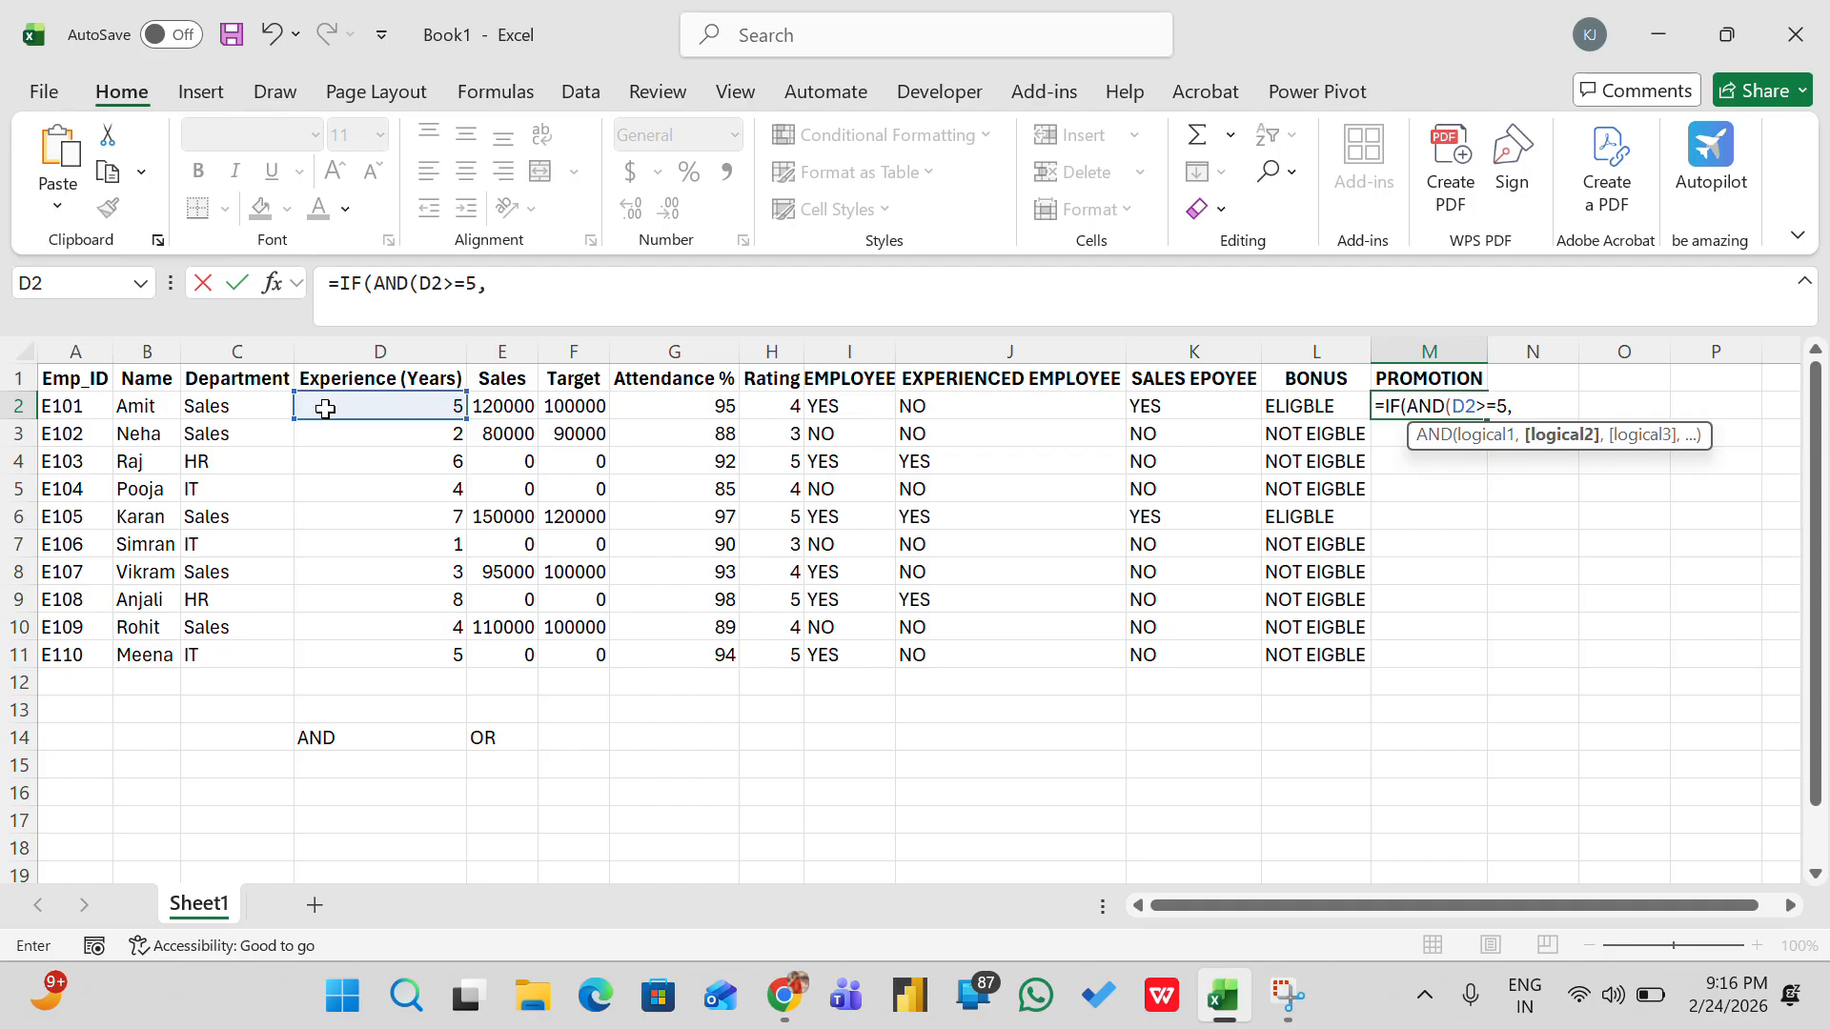
# Add the condition H2=5 to the AND test in M2 and close the test
pyautogui.click(784, 403)
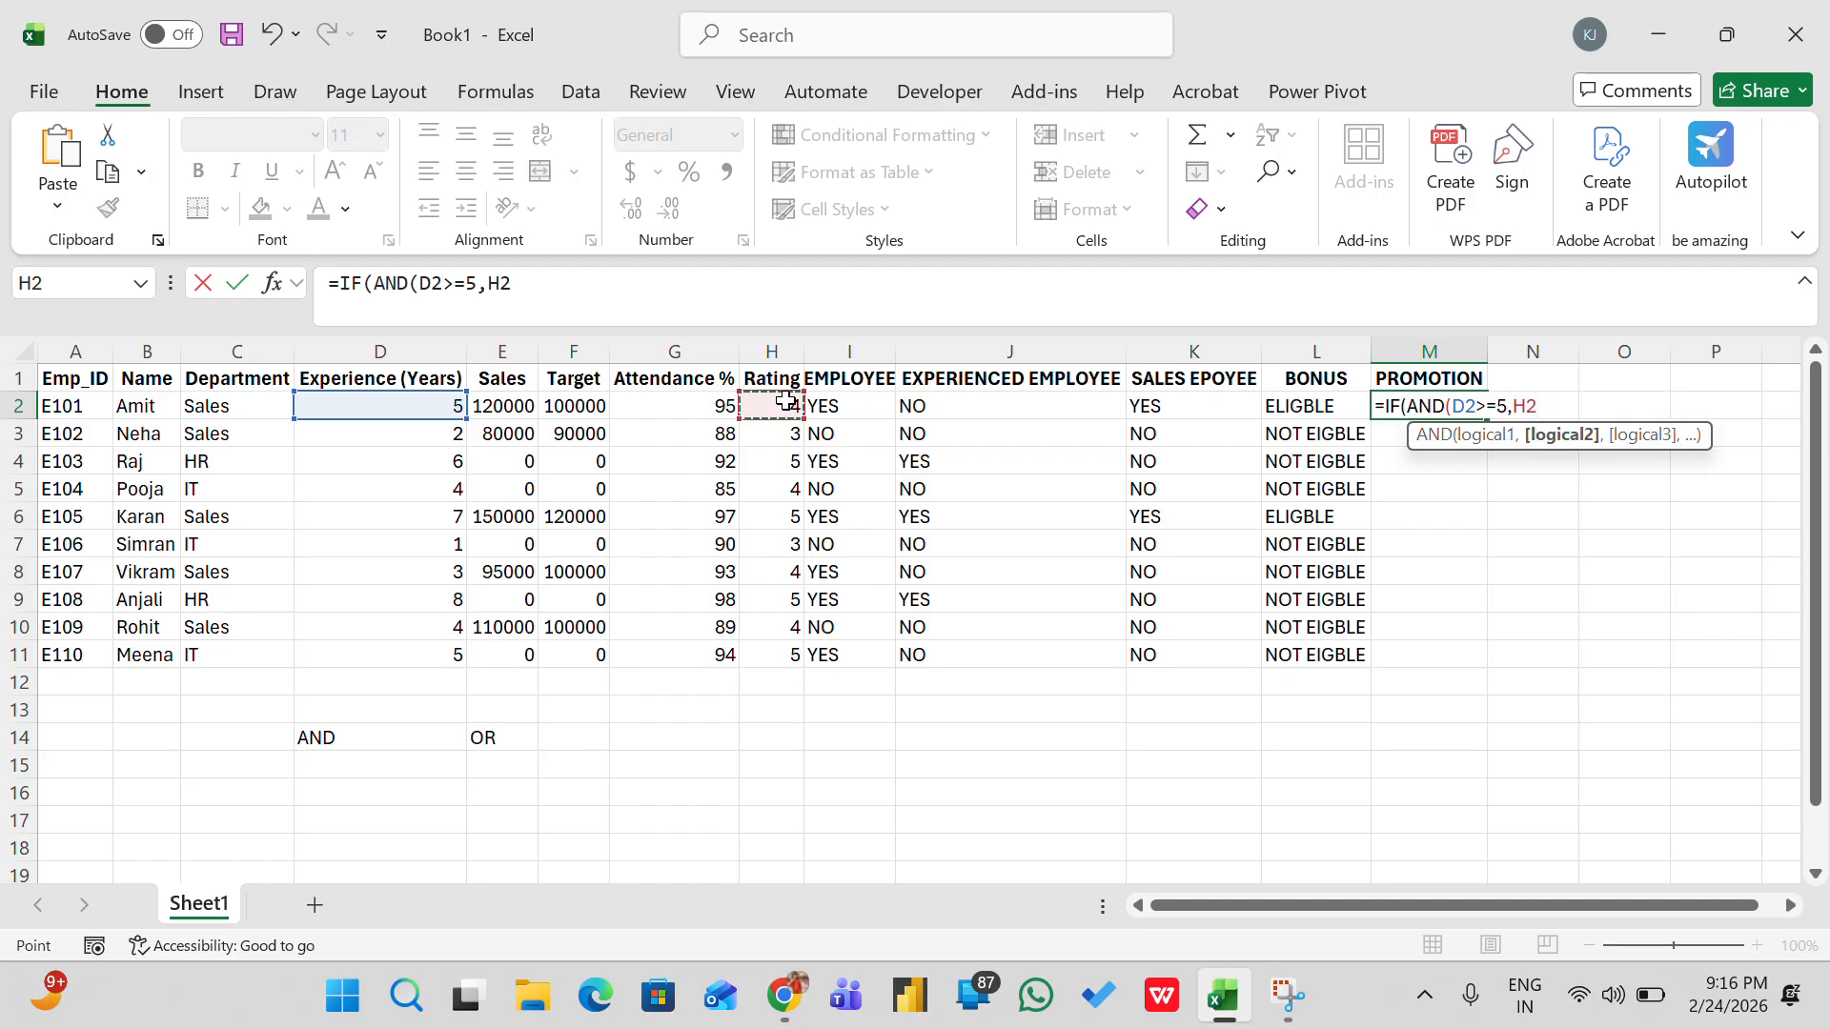
pyautogui.write('>')
pyautogui.press('BackSpace')
pyautogui.write('=5')
pyautogui.write('),')
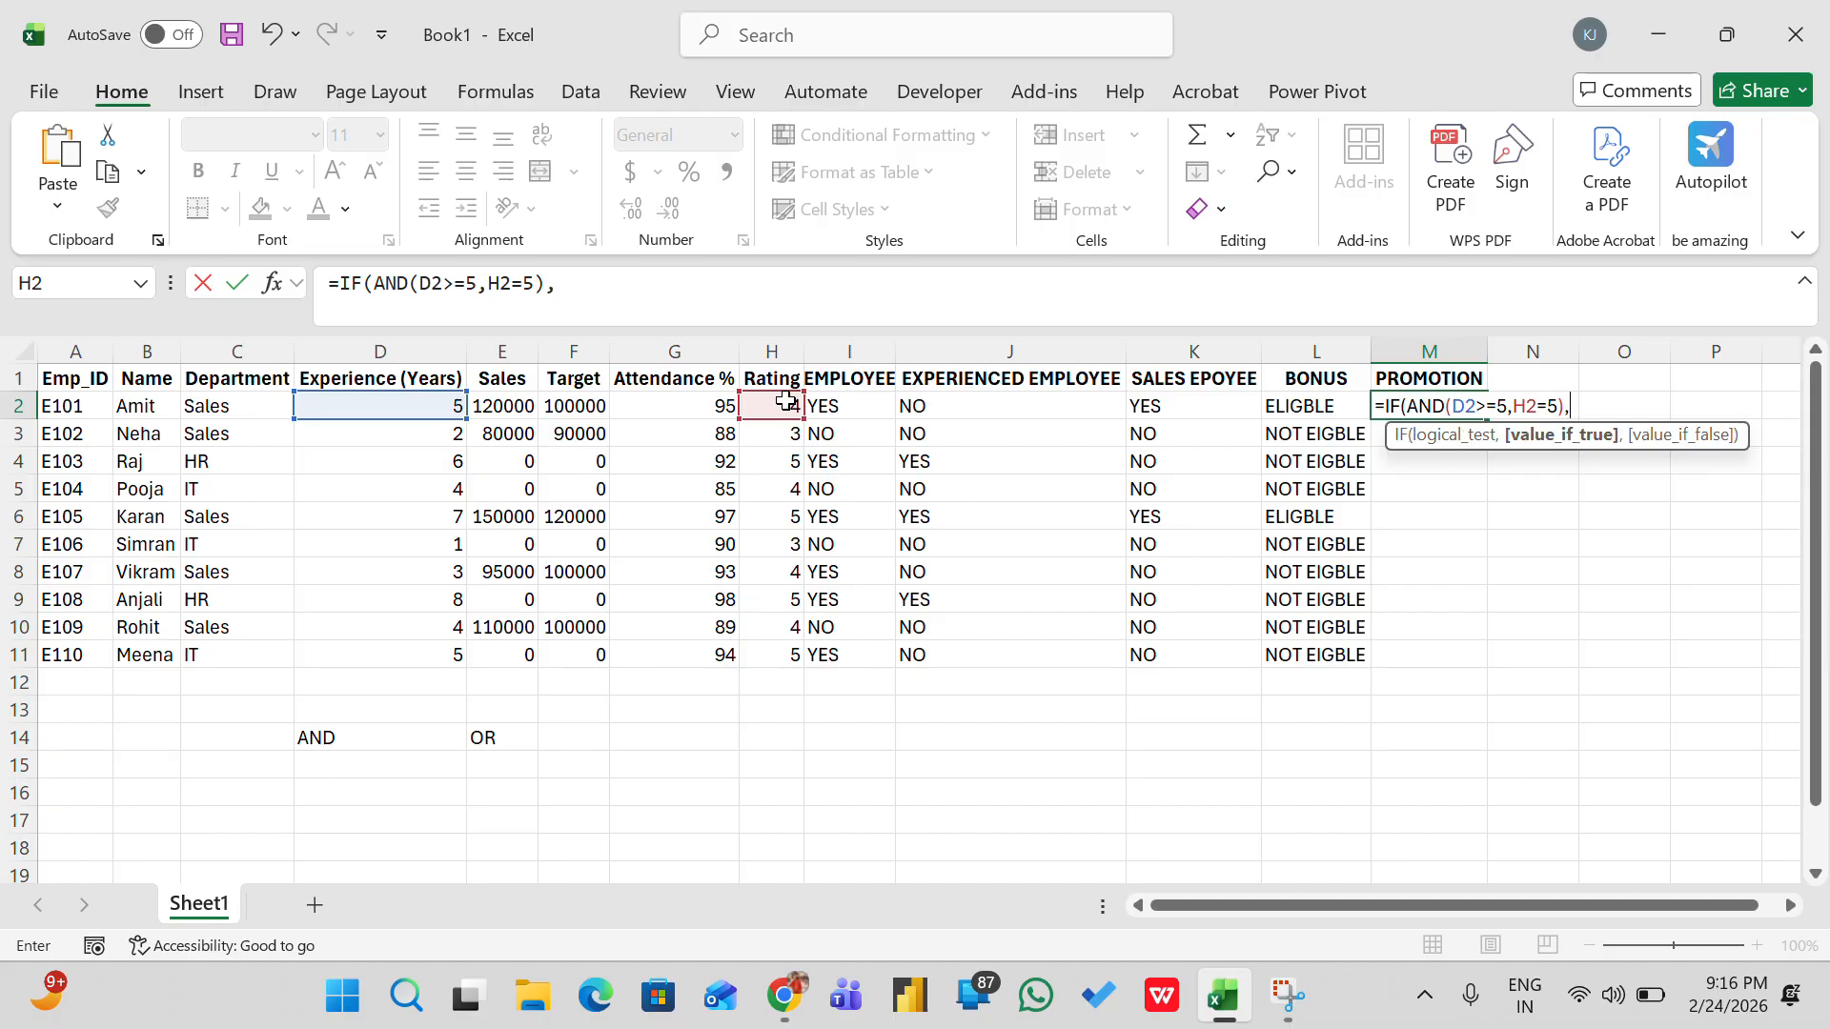
# Finish the M2 formula with "ELIGBLE" as the true result and "NOT ELIGBLE" as the false result
pyautogui.write('"ELIGBLE","')
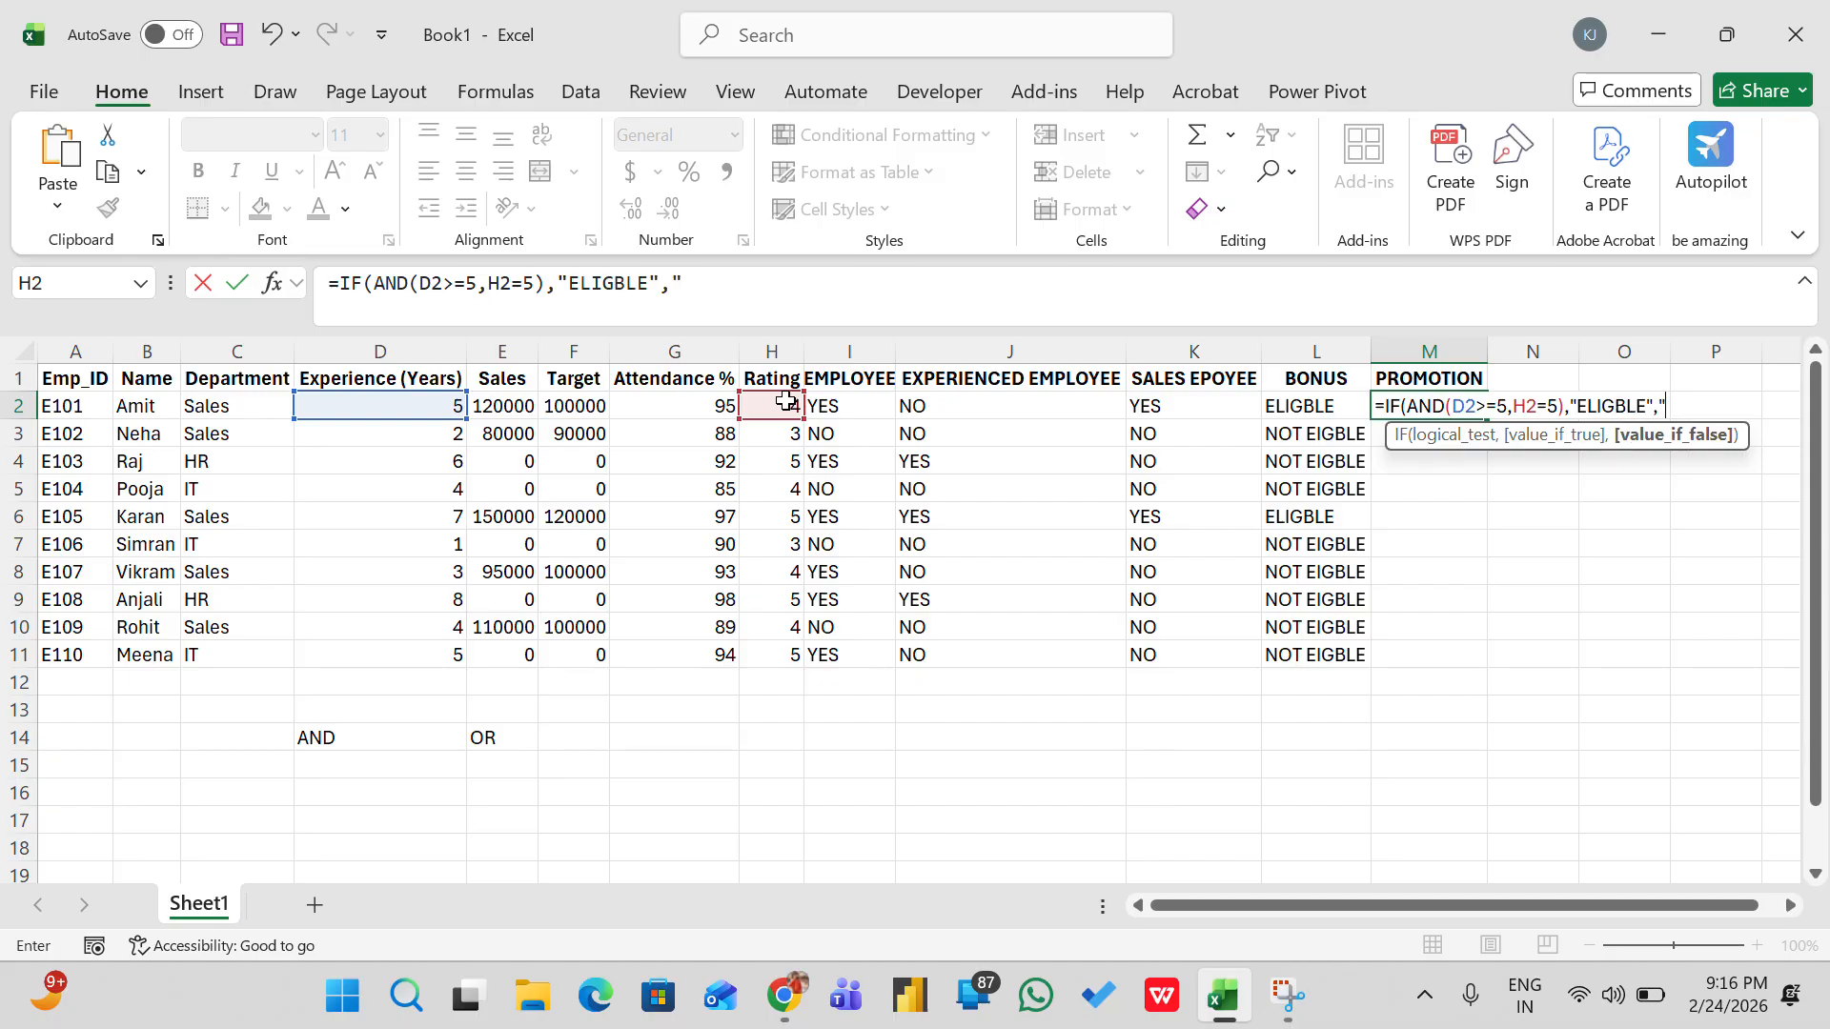
pyautogui.write('NOT ELIGBLE')
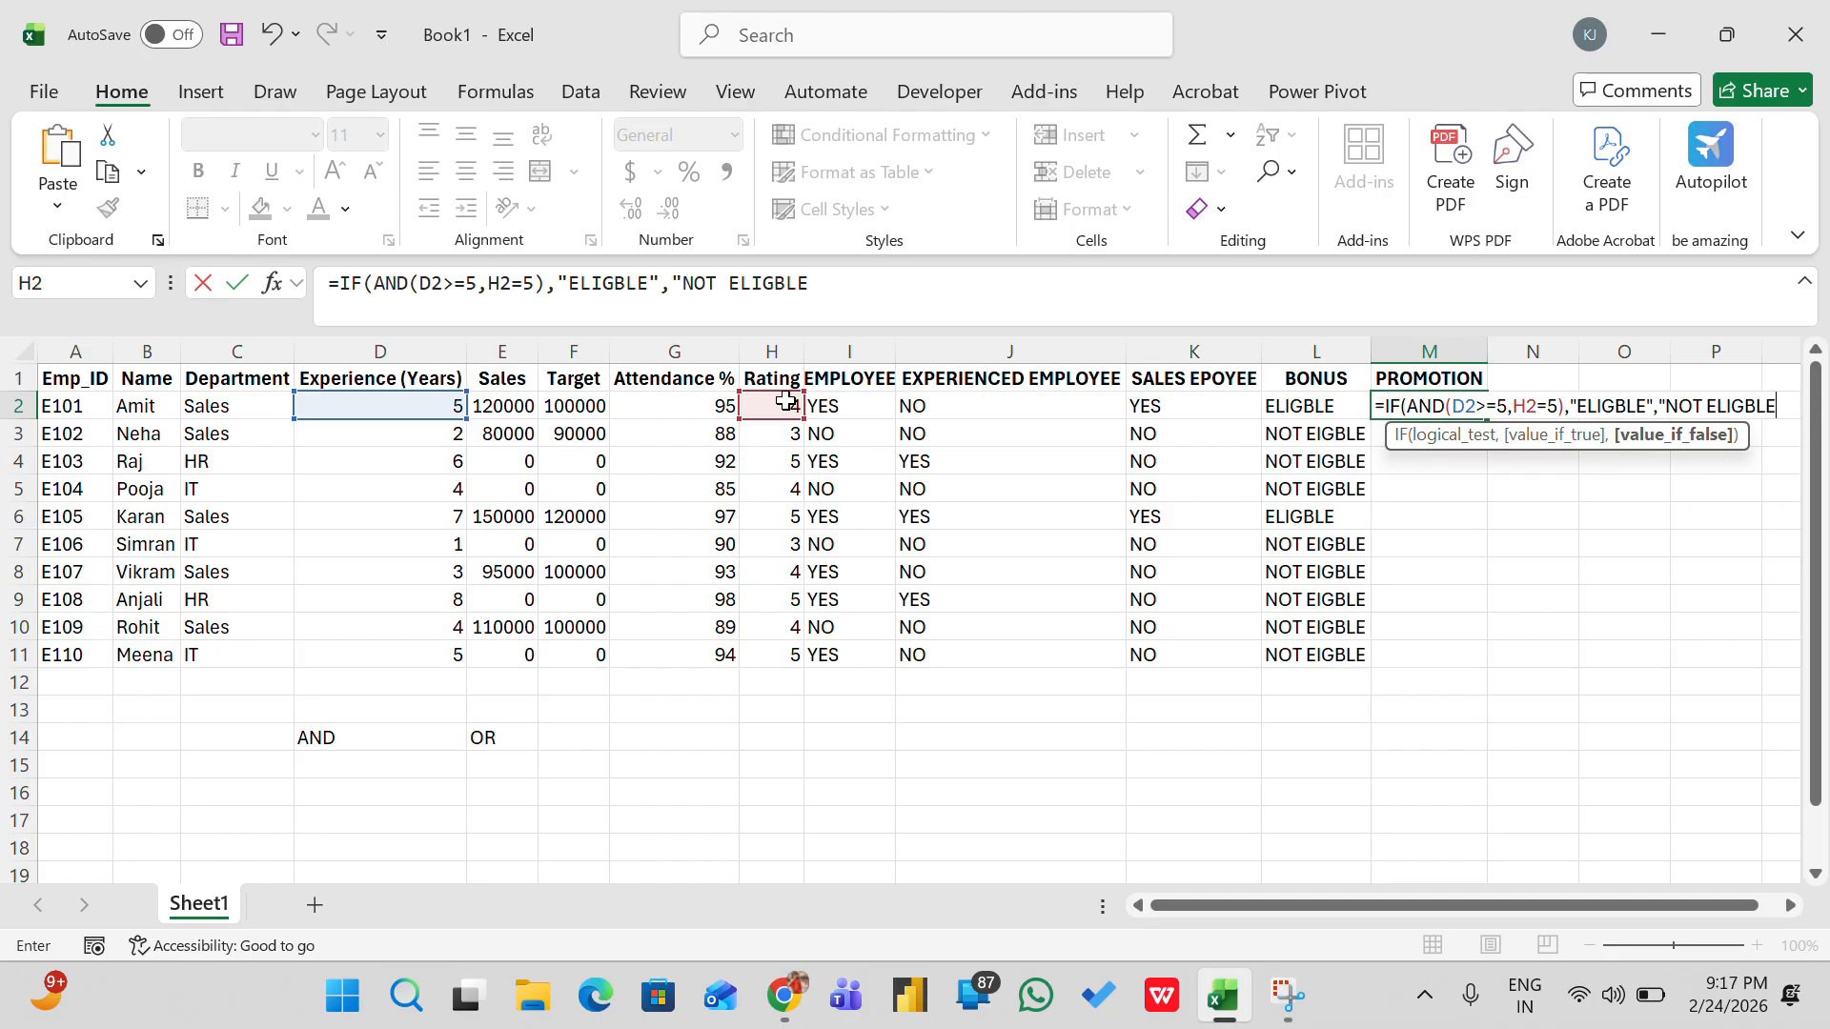
pyautogui.write('"(')
pyautogui.press('BackSpace')
pyautogui.write(')')
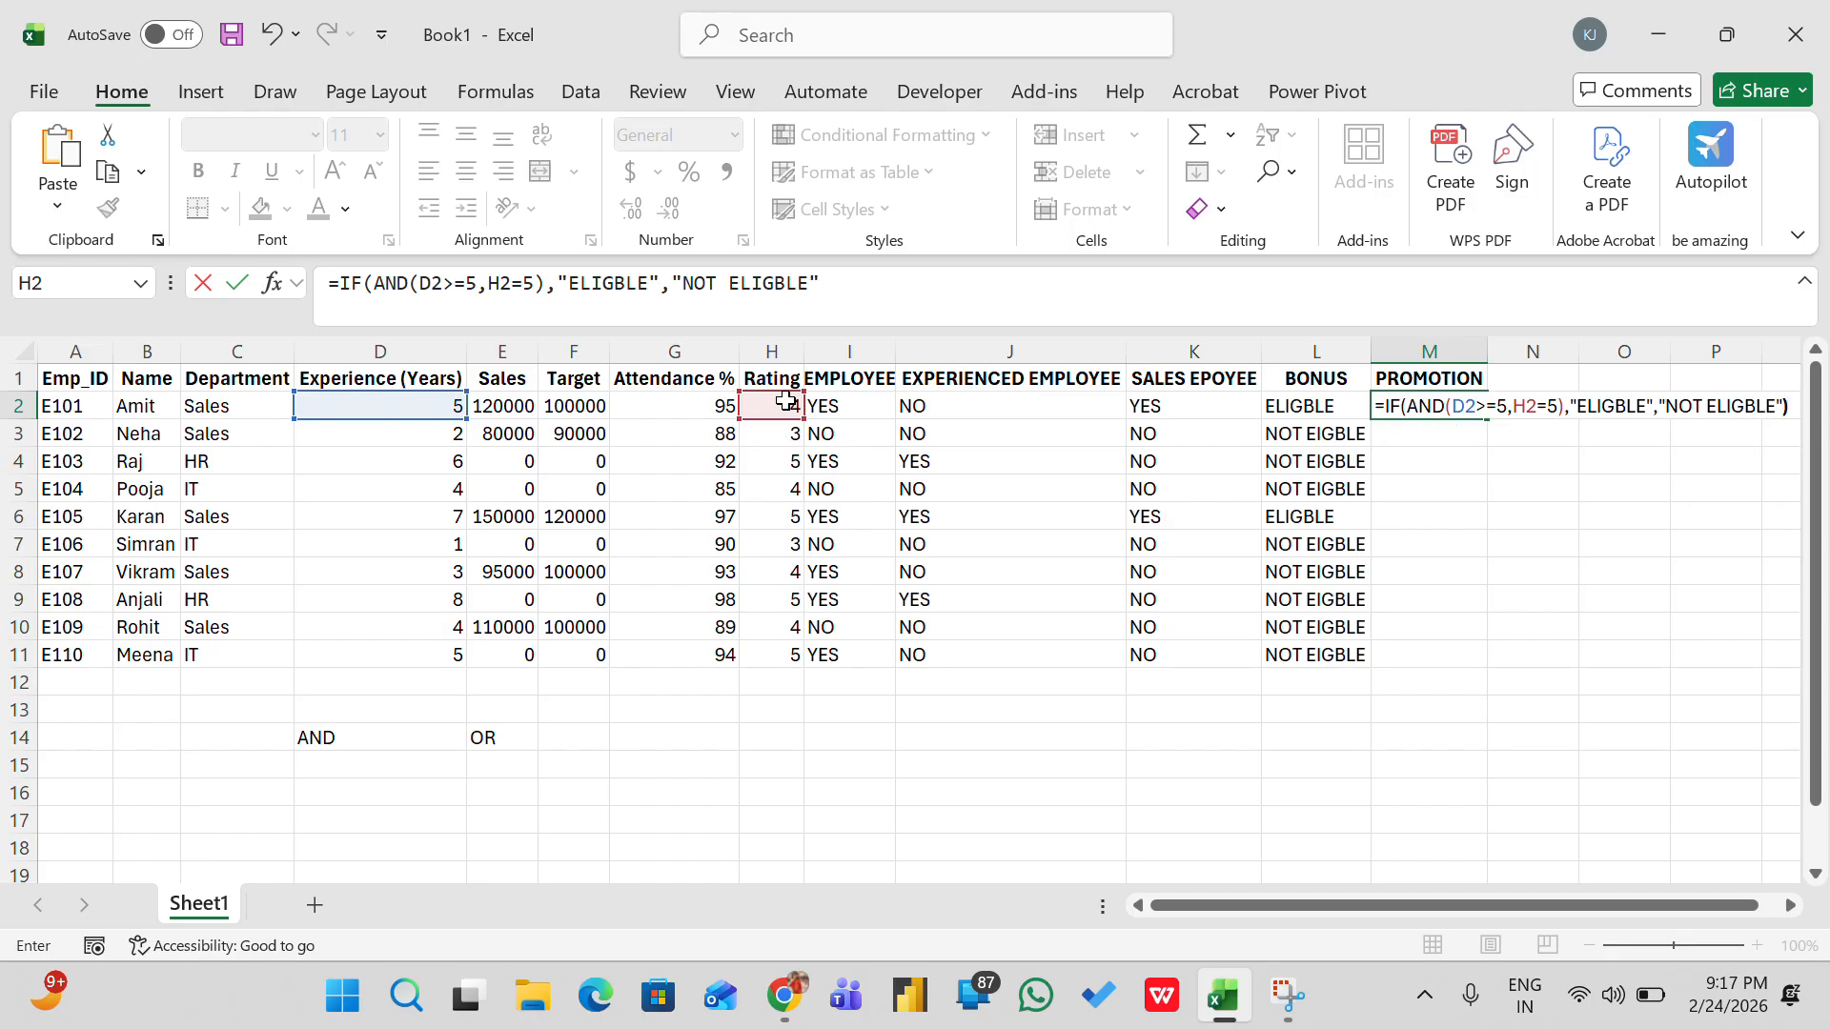
pyautogui.press('Return')
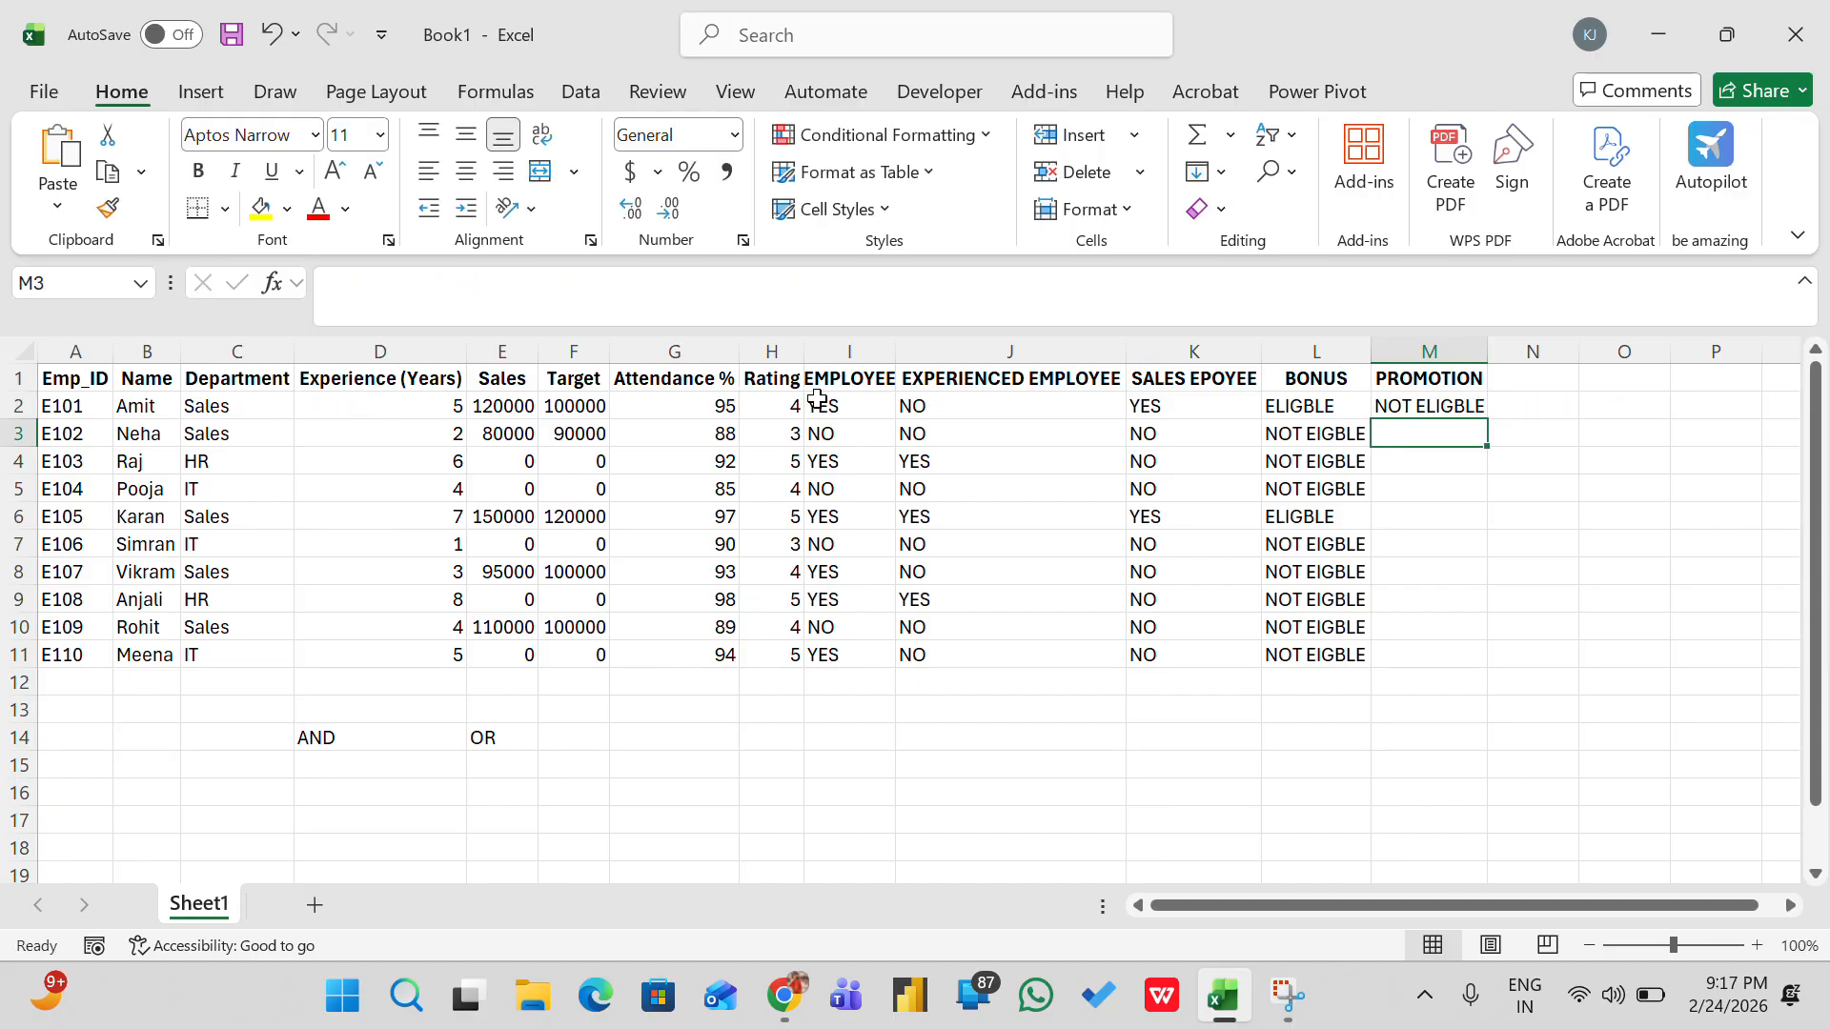
# Check the cell references of the M2 formula and fill it down through M11
pyautogui.doubleClick(1415, 410)
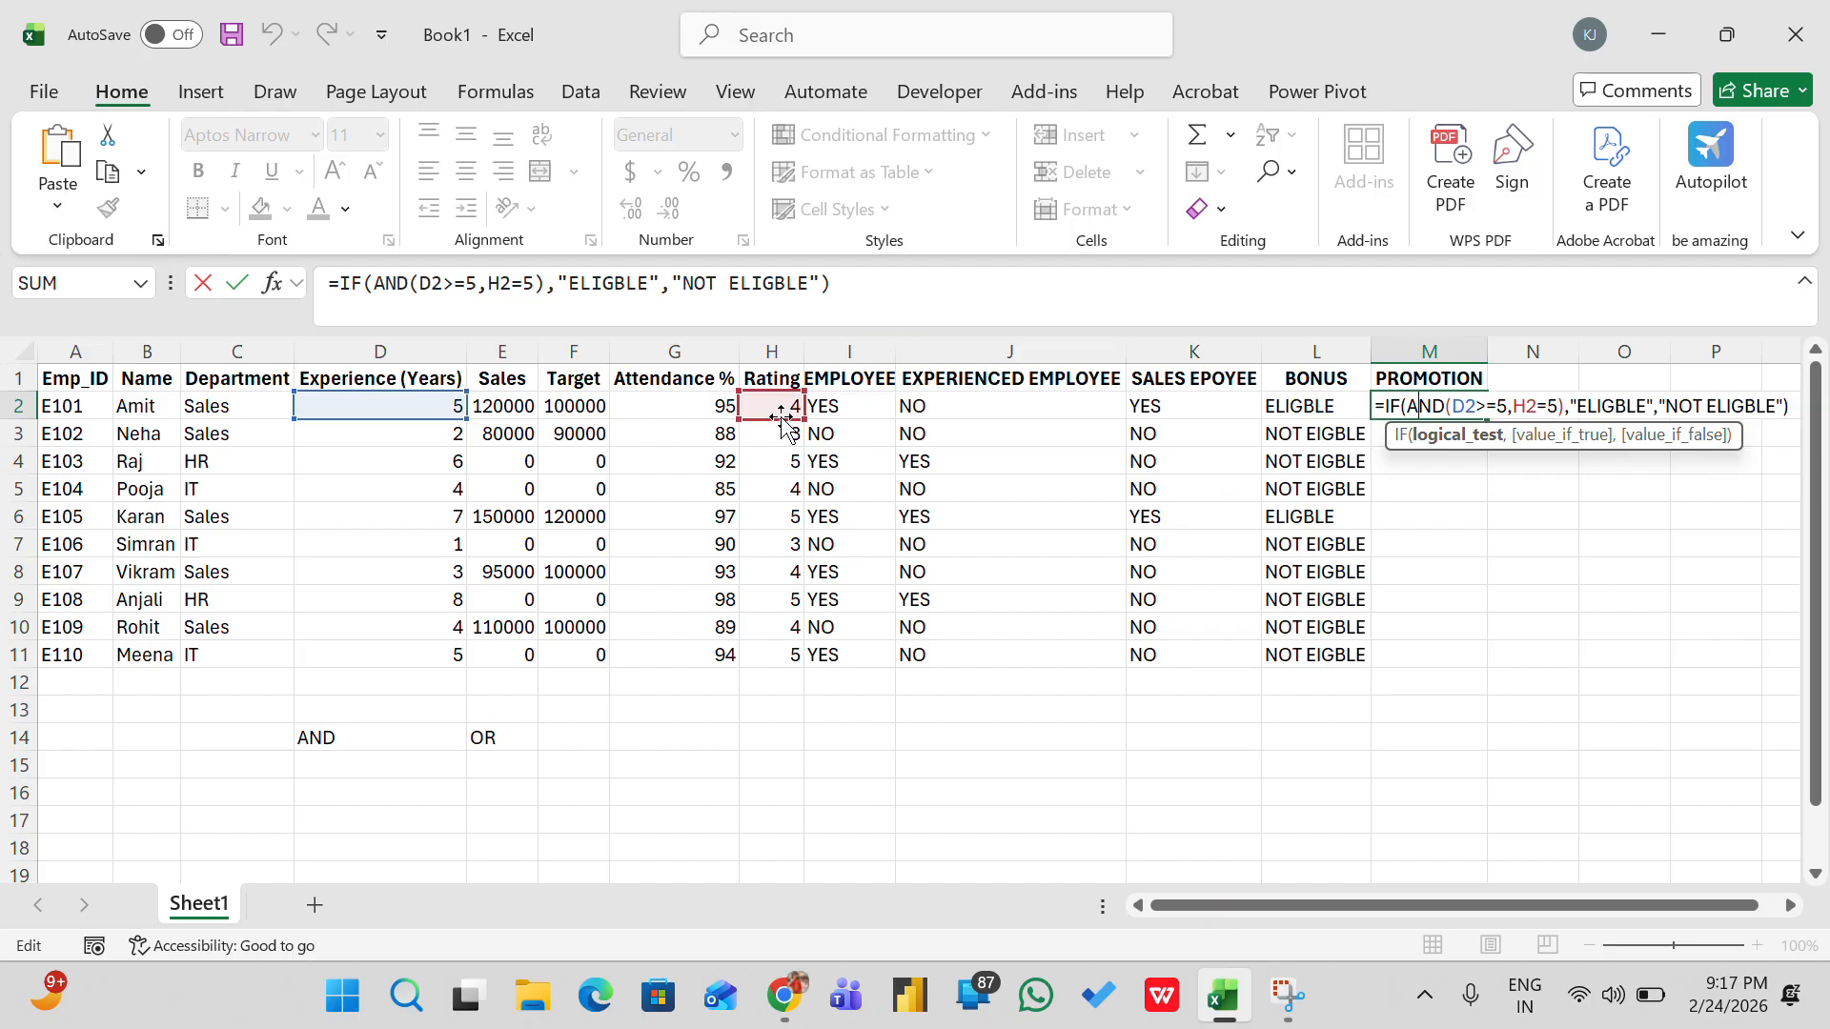
pyautogui.press('Return')
pyautogui.press('Up')
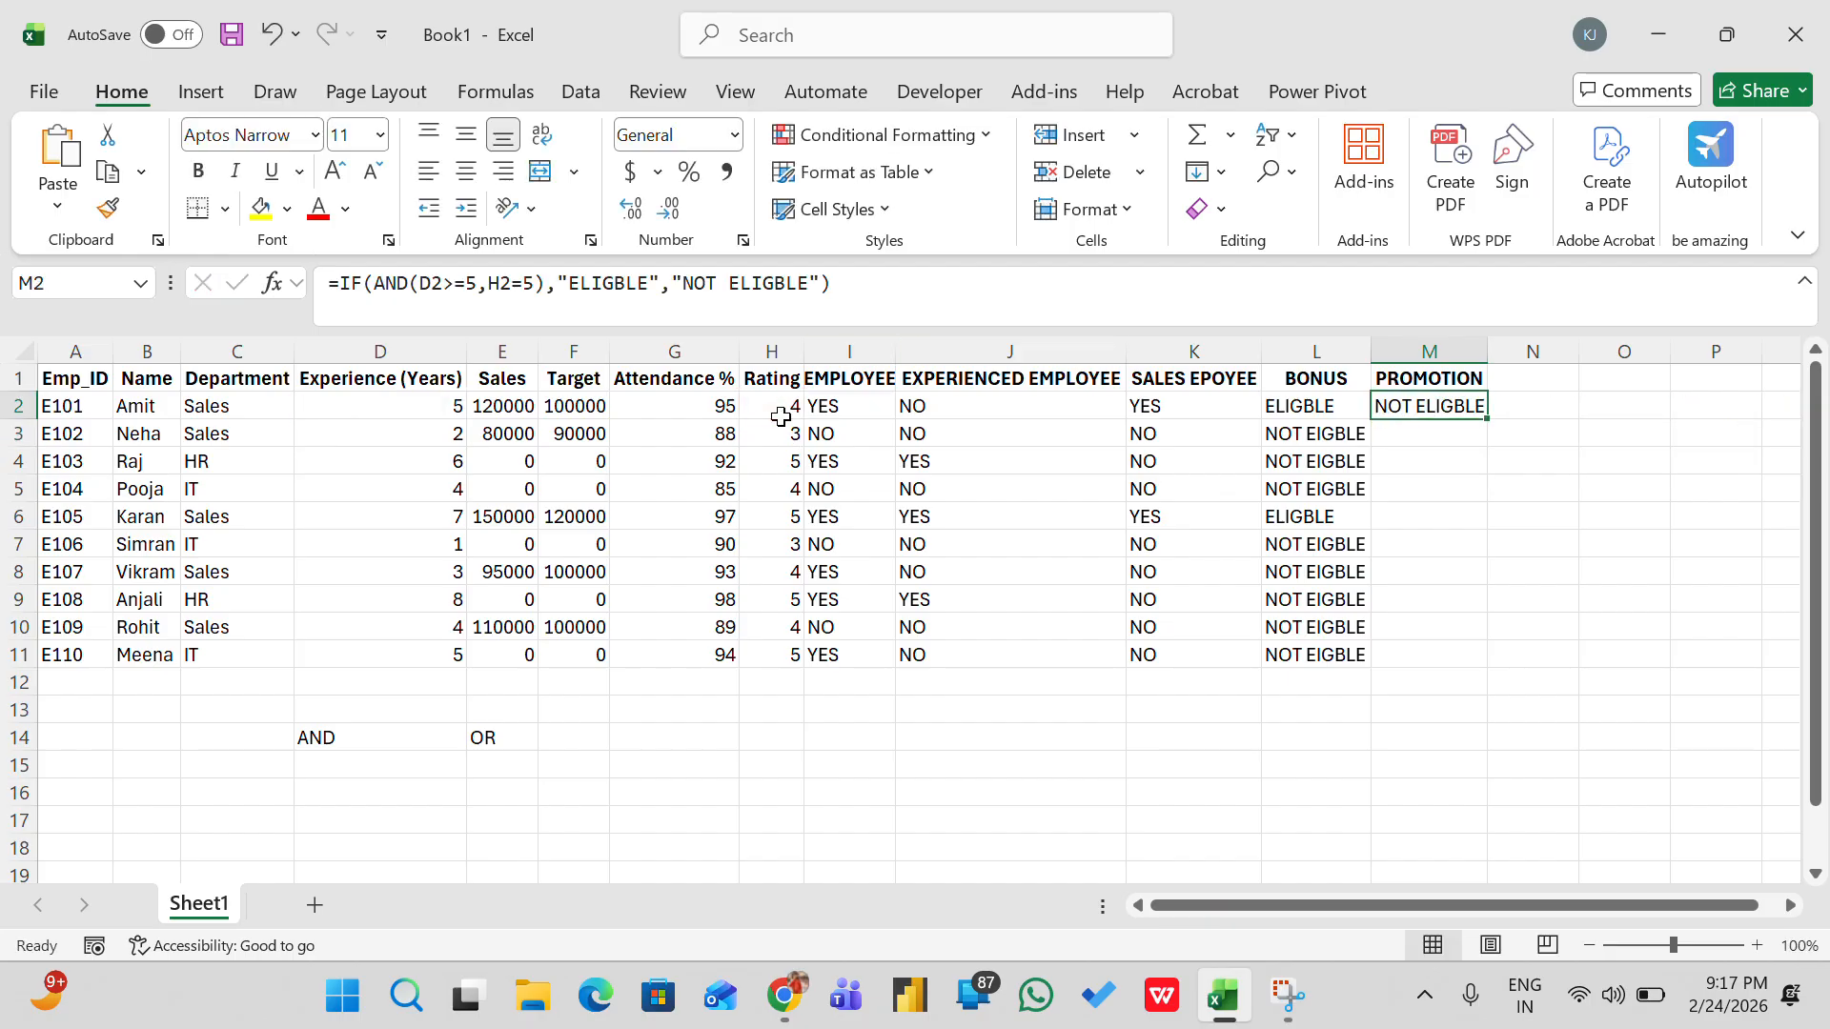
pyautogui.hotkey('shift', 'Down')
pyautogui.hotkey('shift', 'Down')
pyautogui.hotkey('shift', 'Down')
pyautogui.hotkey('shift', 'Down')
pyautogui.hotkey('shift', 'Down')
pyautogui.hotkey('shift', 'Down')
pyautogui.hotkey('shift', 'Down')
pyautogui.hotkey('shift', 'Down')
pyautogui.hotkey('shift', 'Down')
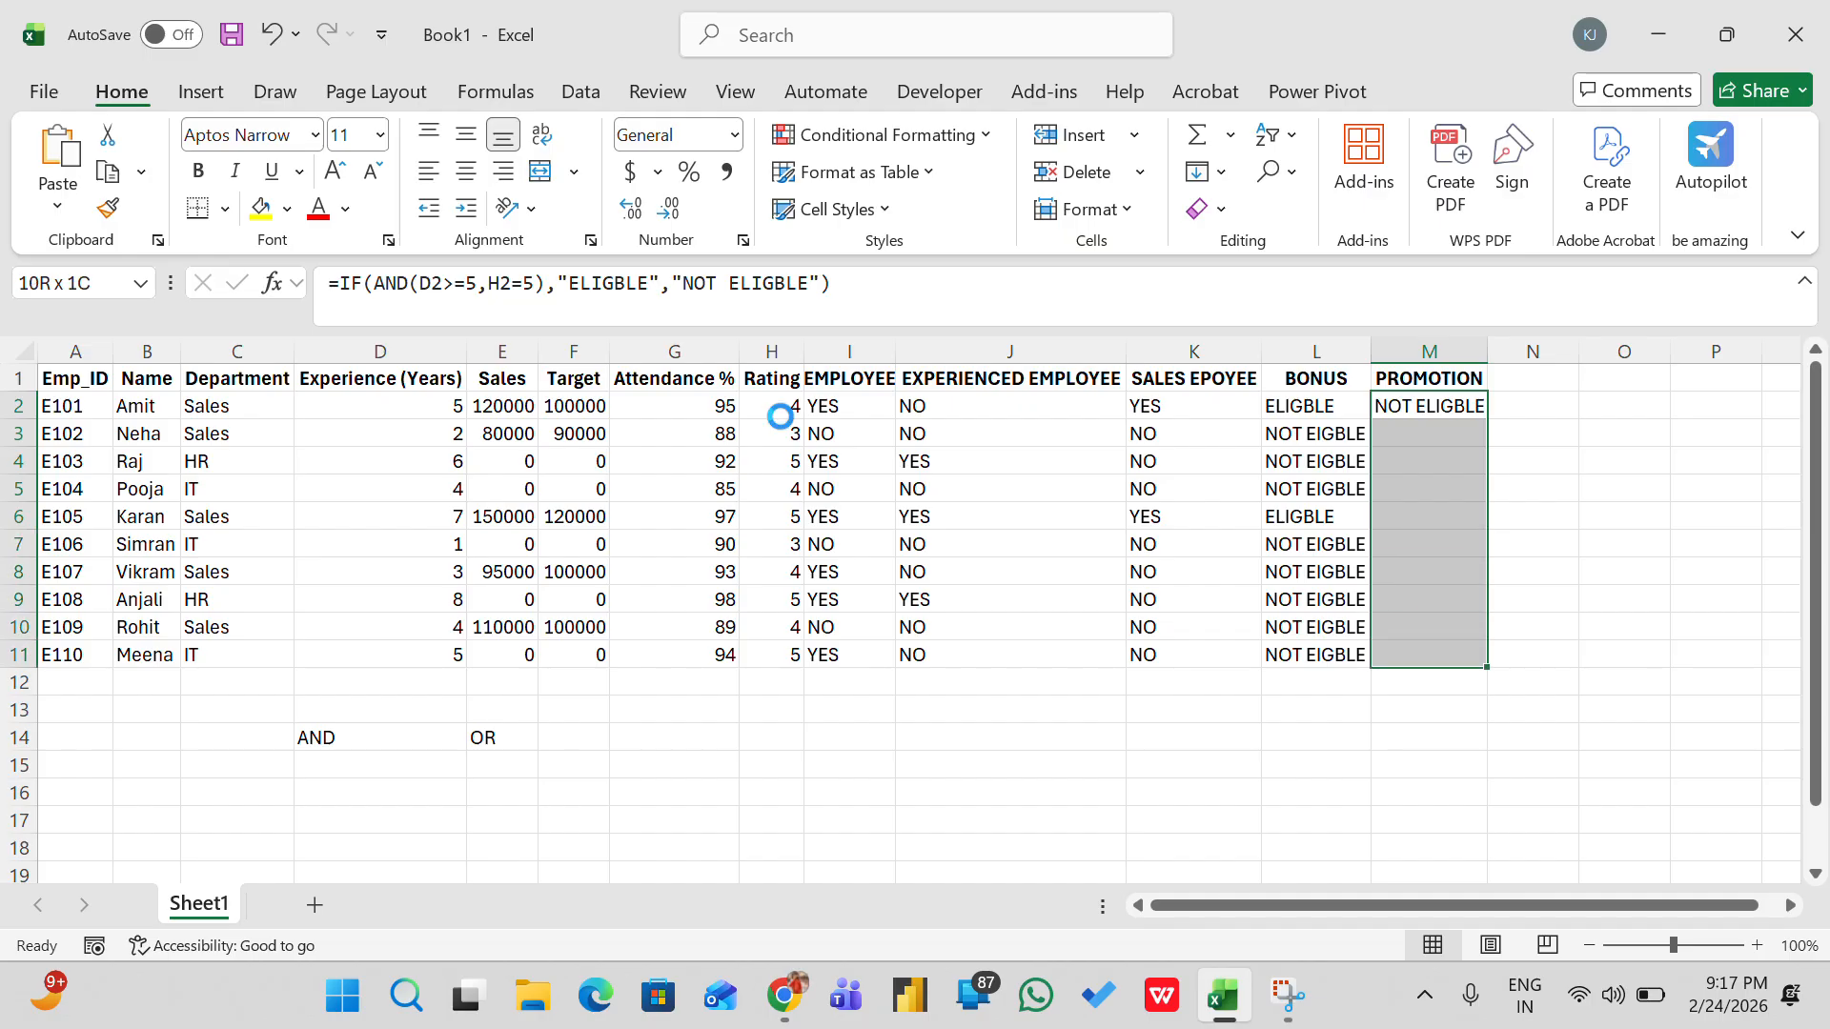
pyautogui.hotkey('ctrl', 'd')
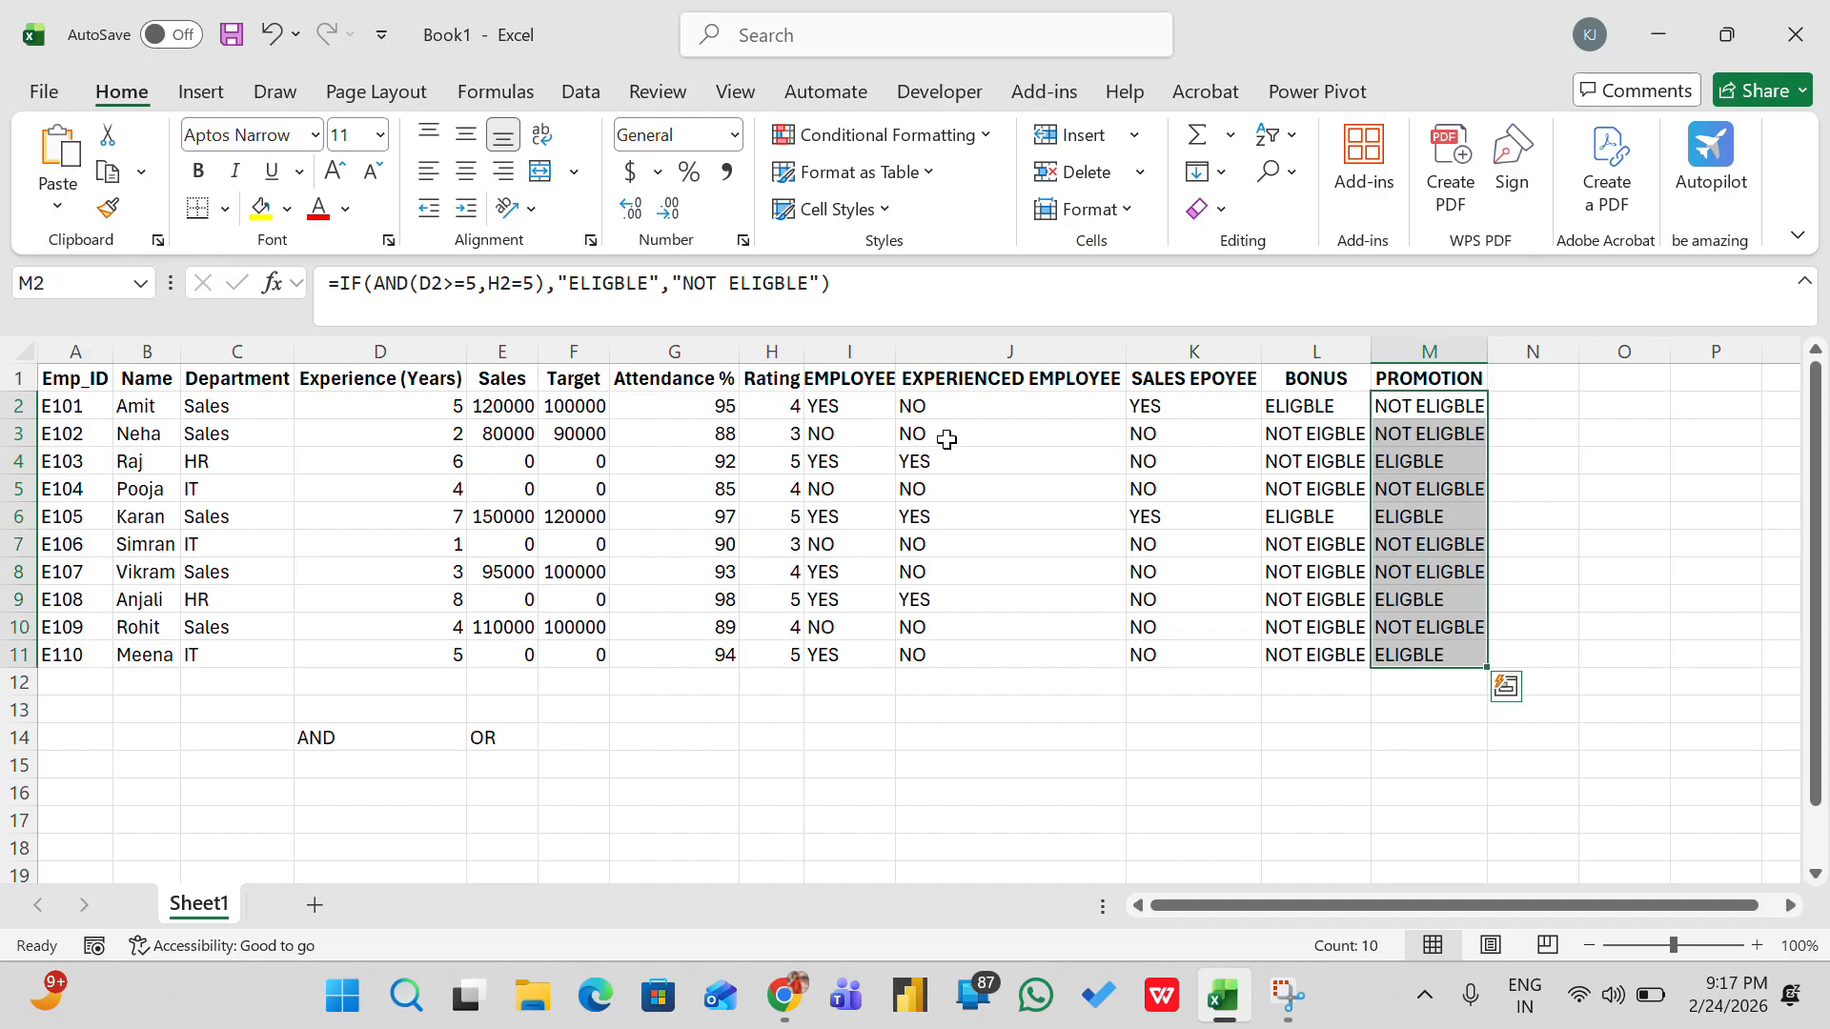
# Examine the PROMOTION formulas in M4, M6, M9 and M11 against each row's experience and rating
pyautogui.click(1405, 467)
pyautogui.doubleClick(1405, 467)
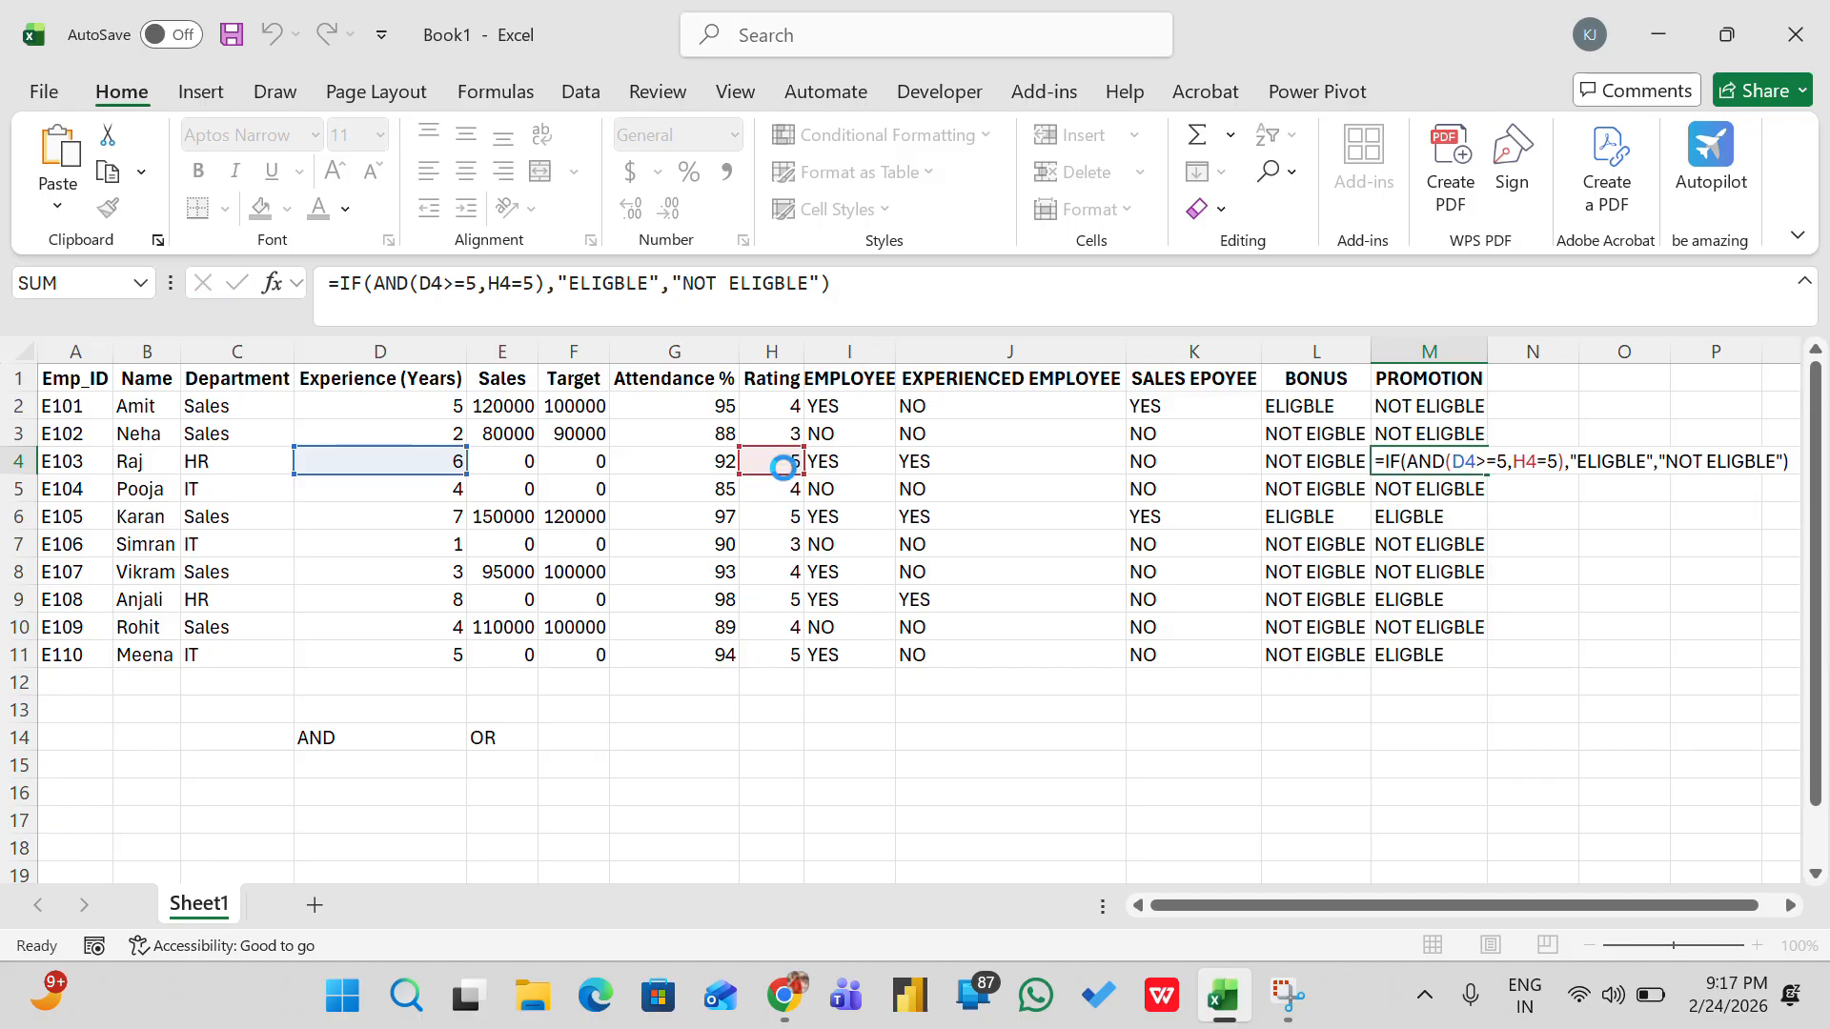
pyautogui.press('Return')
pyautogui.press('Return')
pyautogui.press('F2')
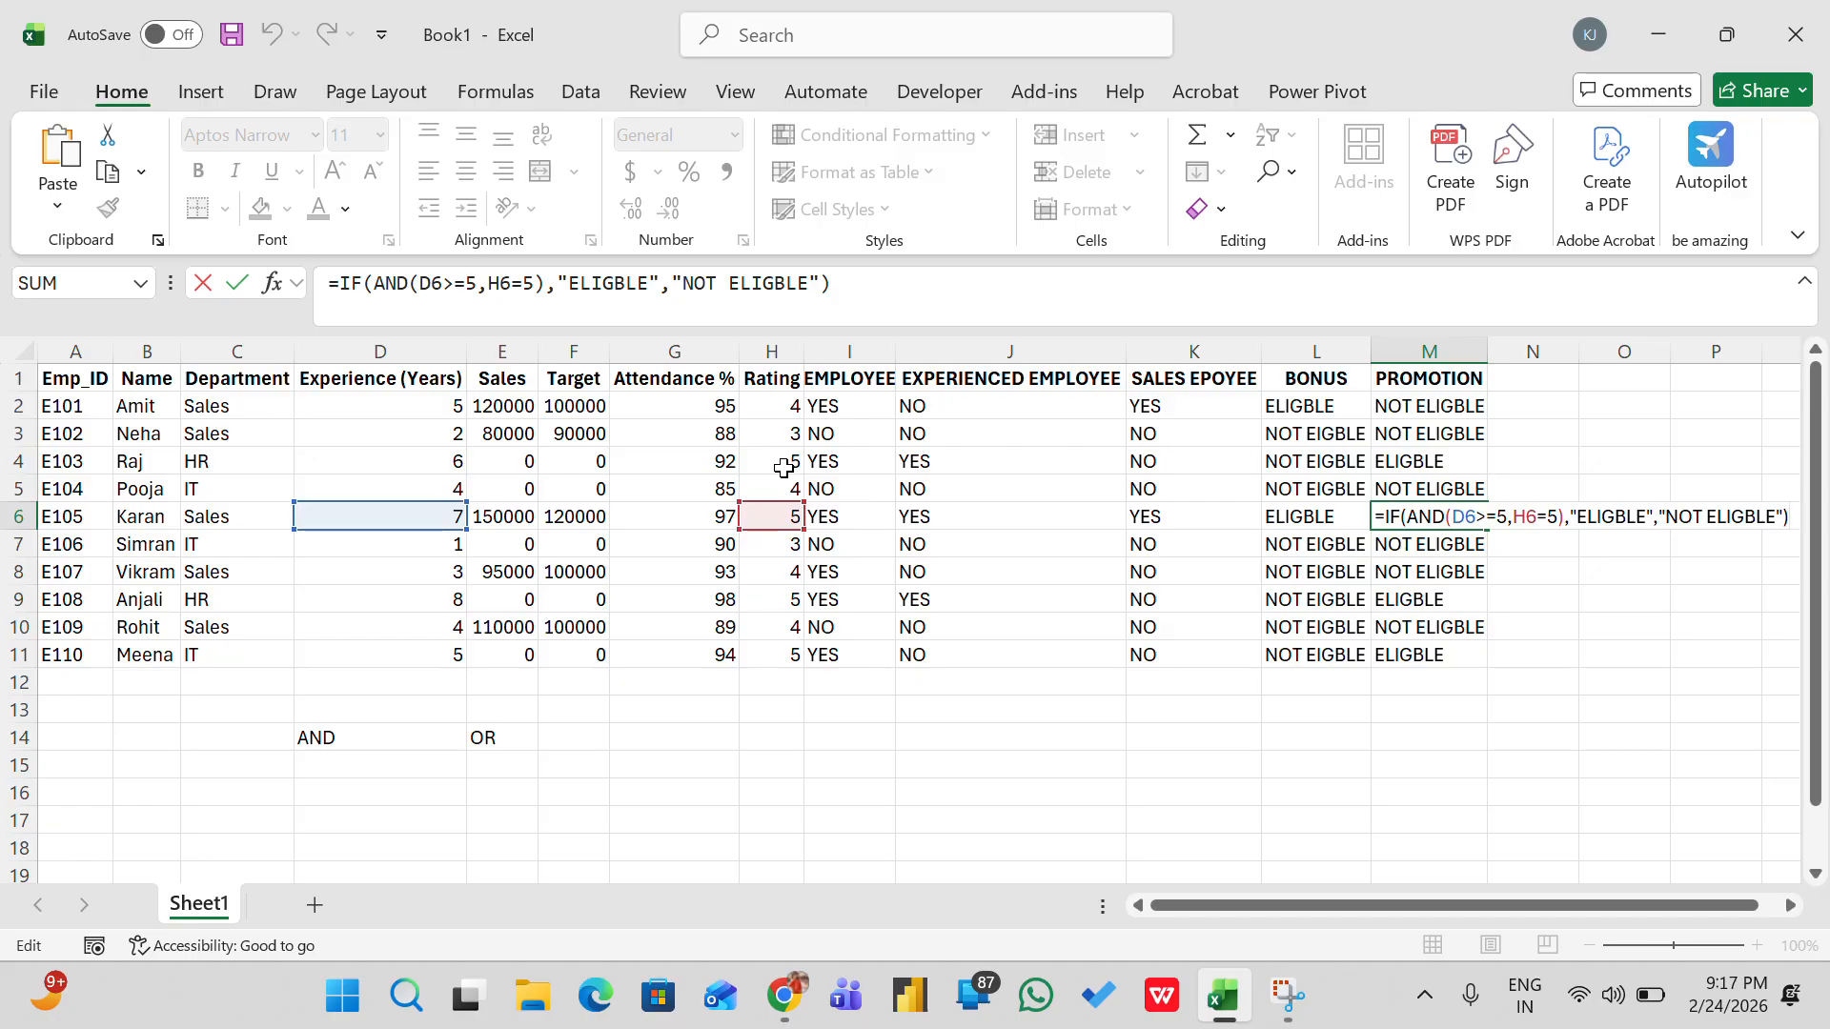
pyautogui.press('Return')
pyautogui.press('Down')
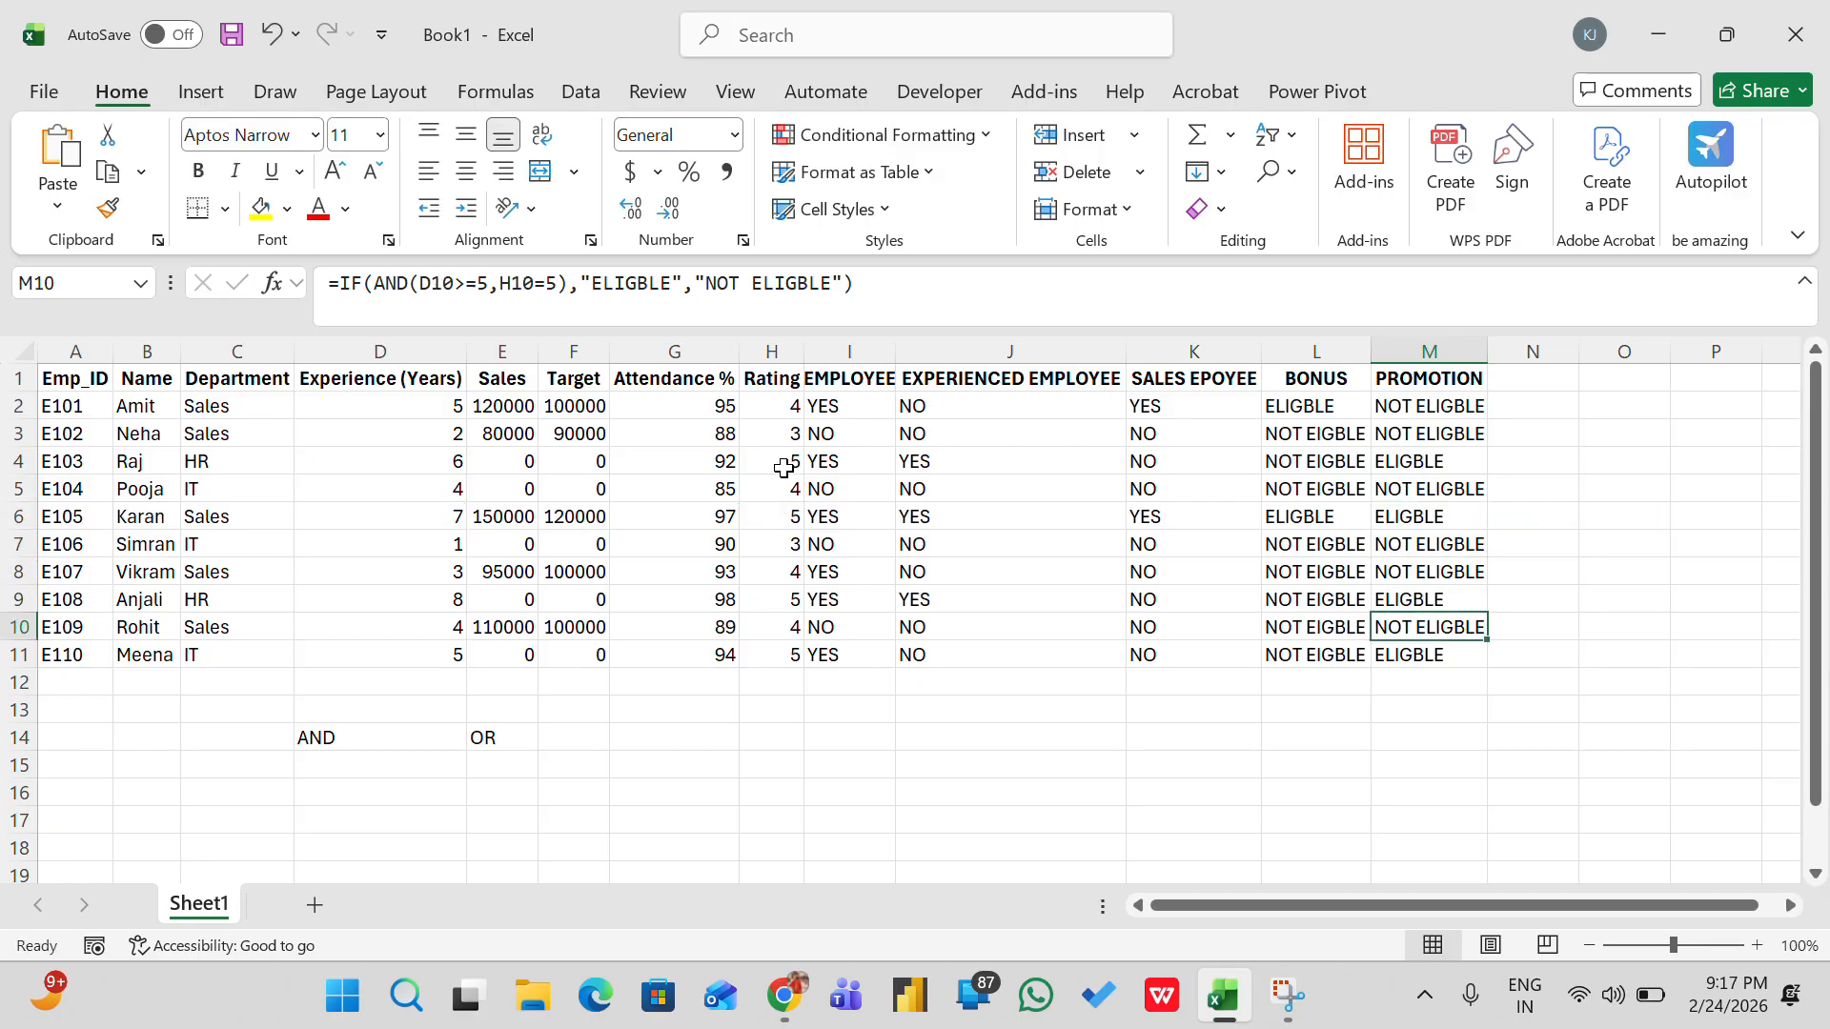
pyautogui.press('Down')
pyautogui.press('F2')
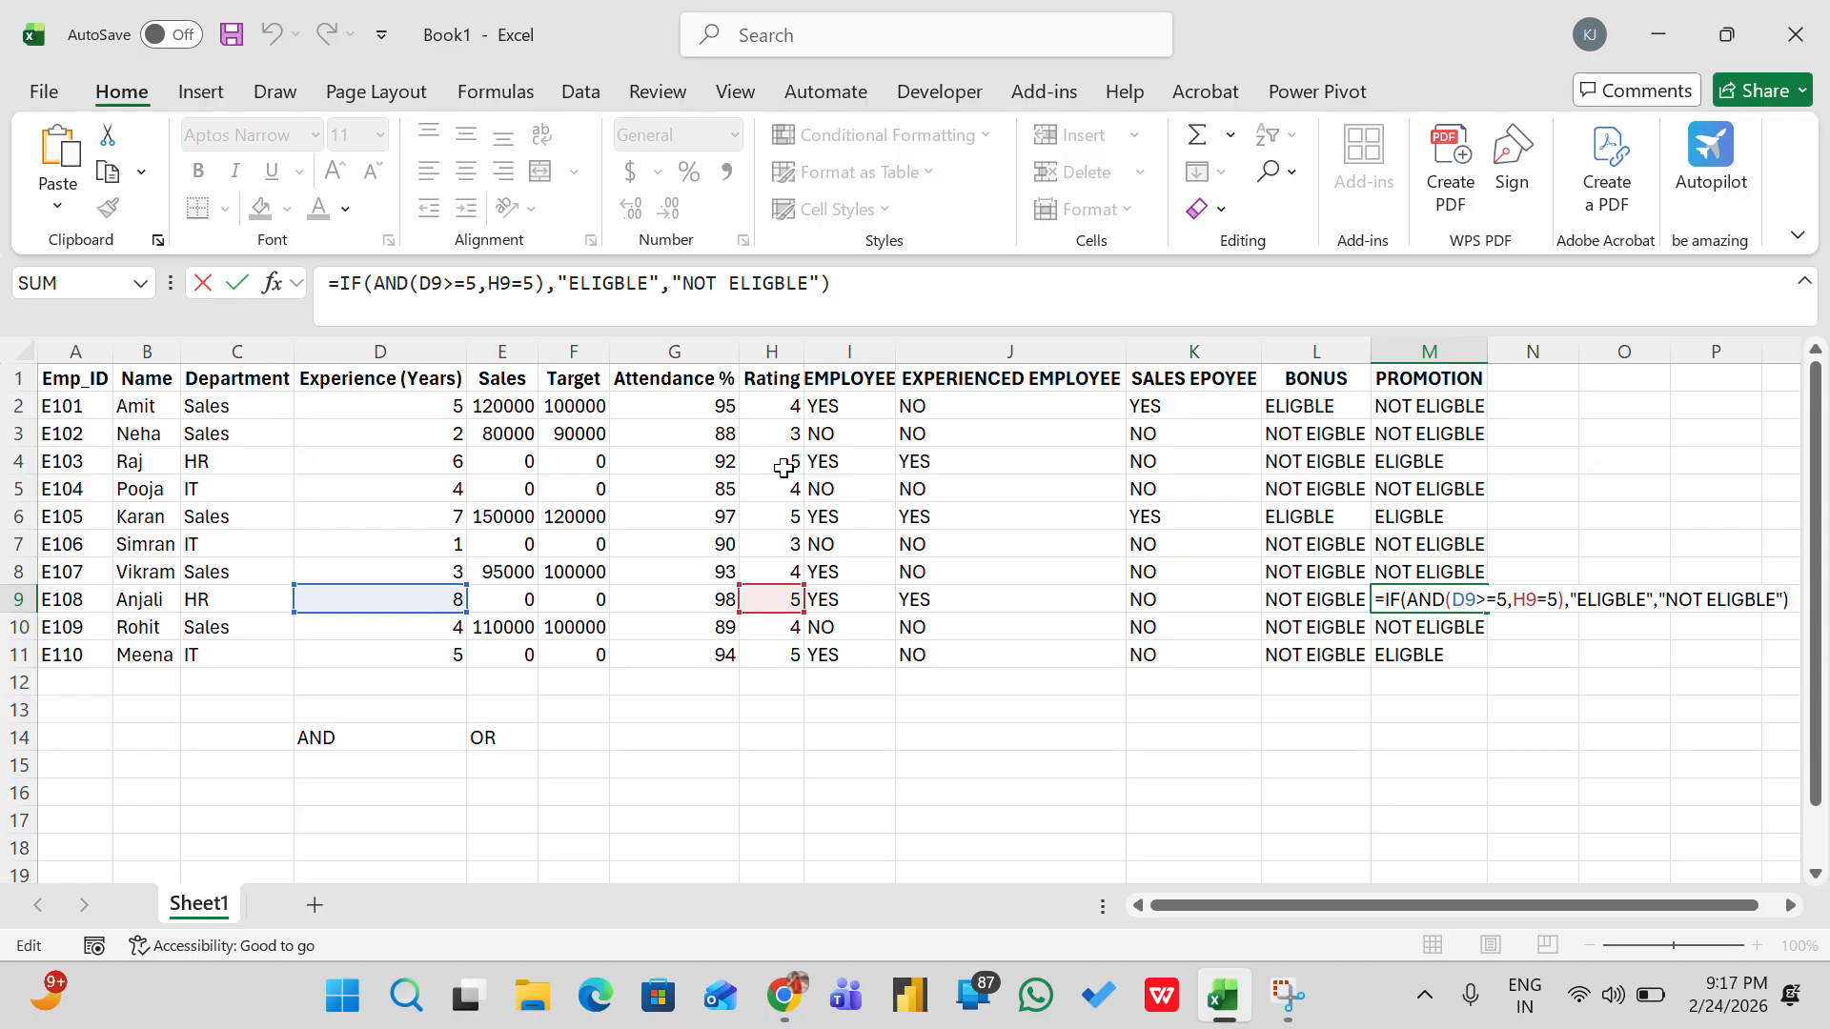
pyautogui.press('Return')
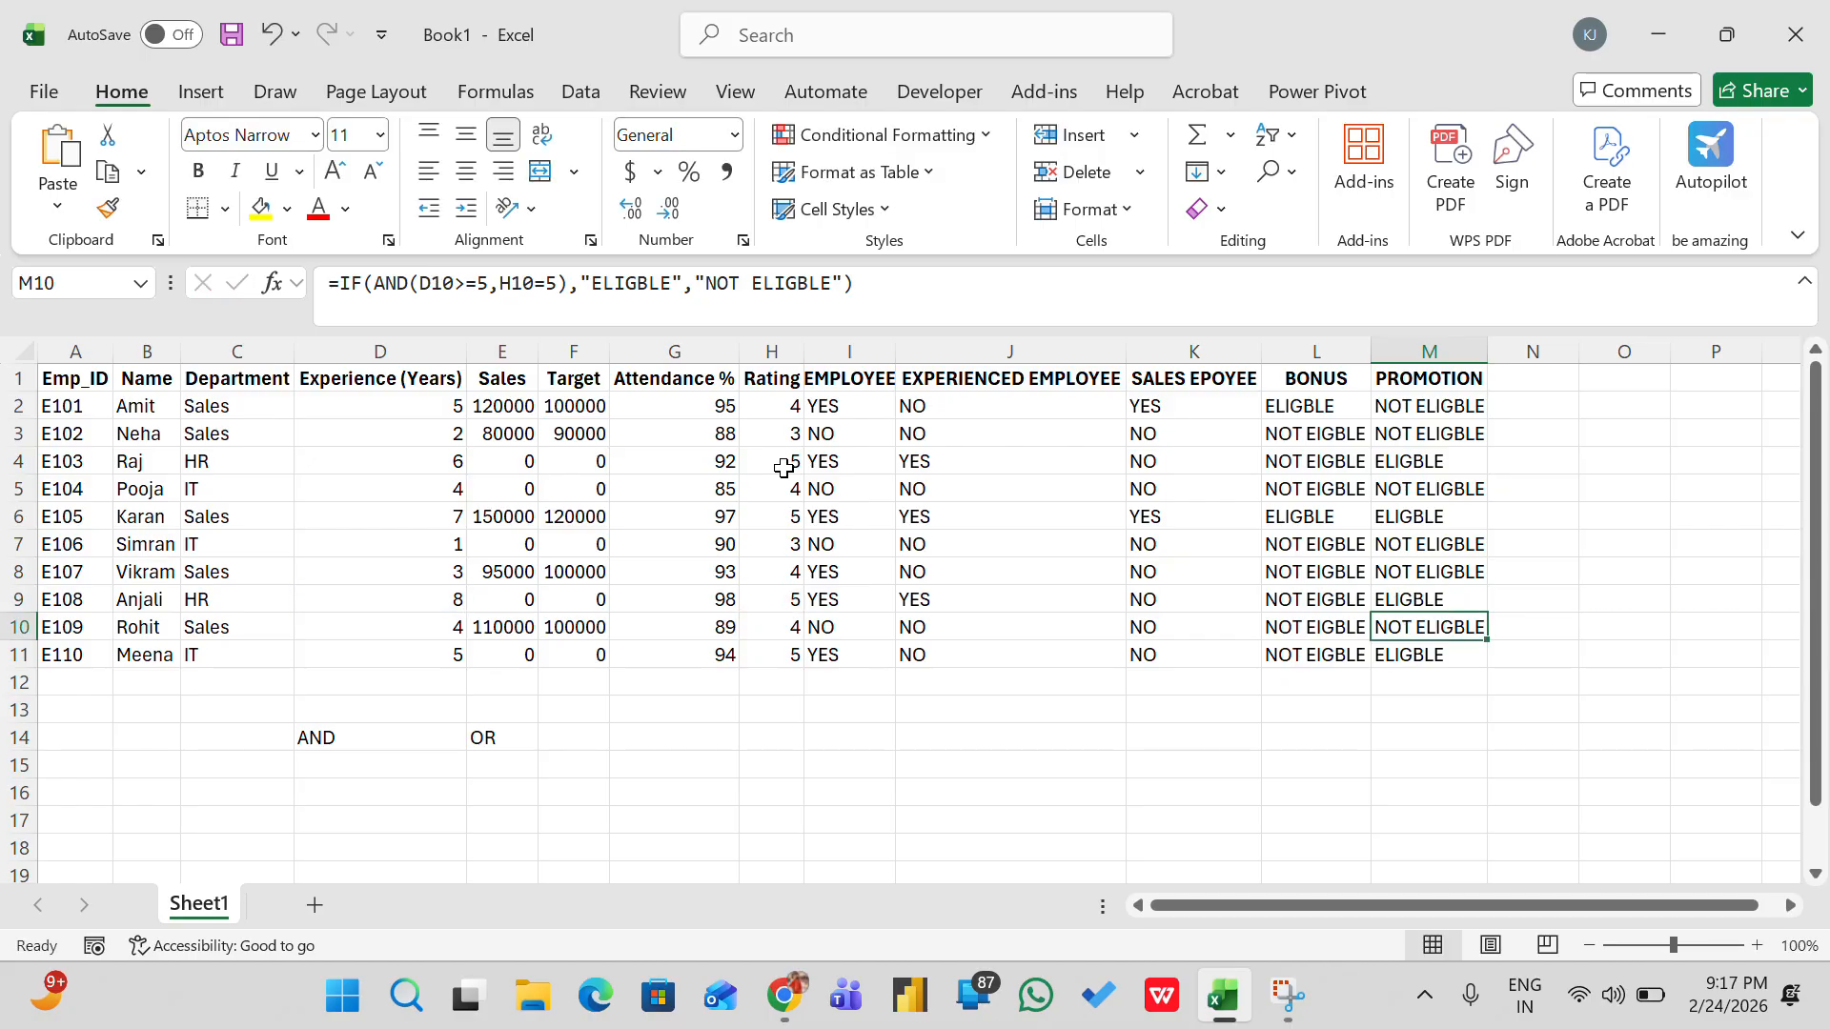
pyautogui.press('Down')
pyautogui.press('F2')
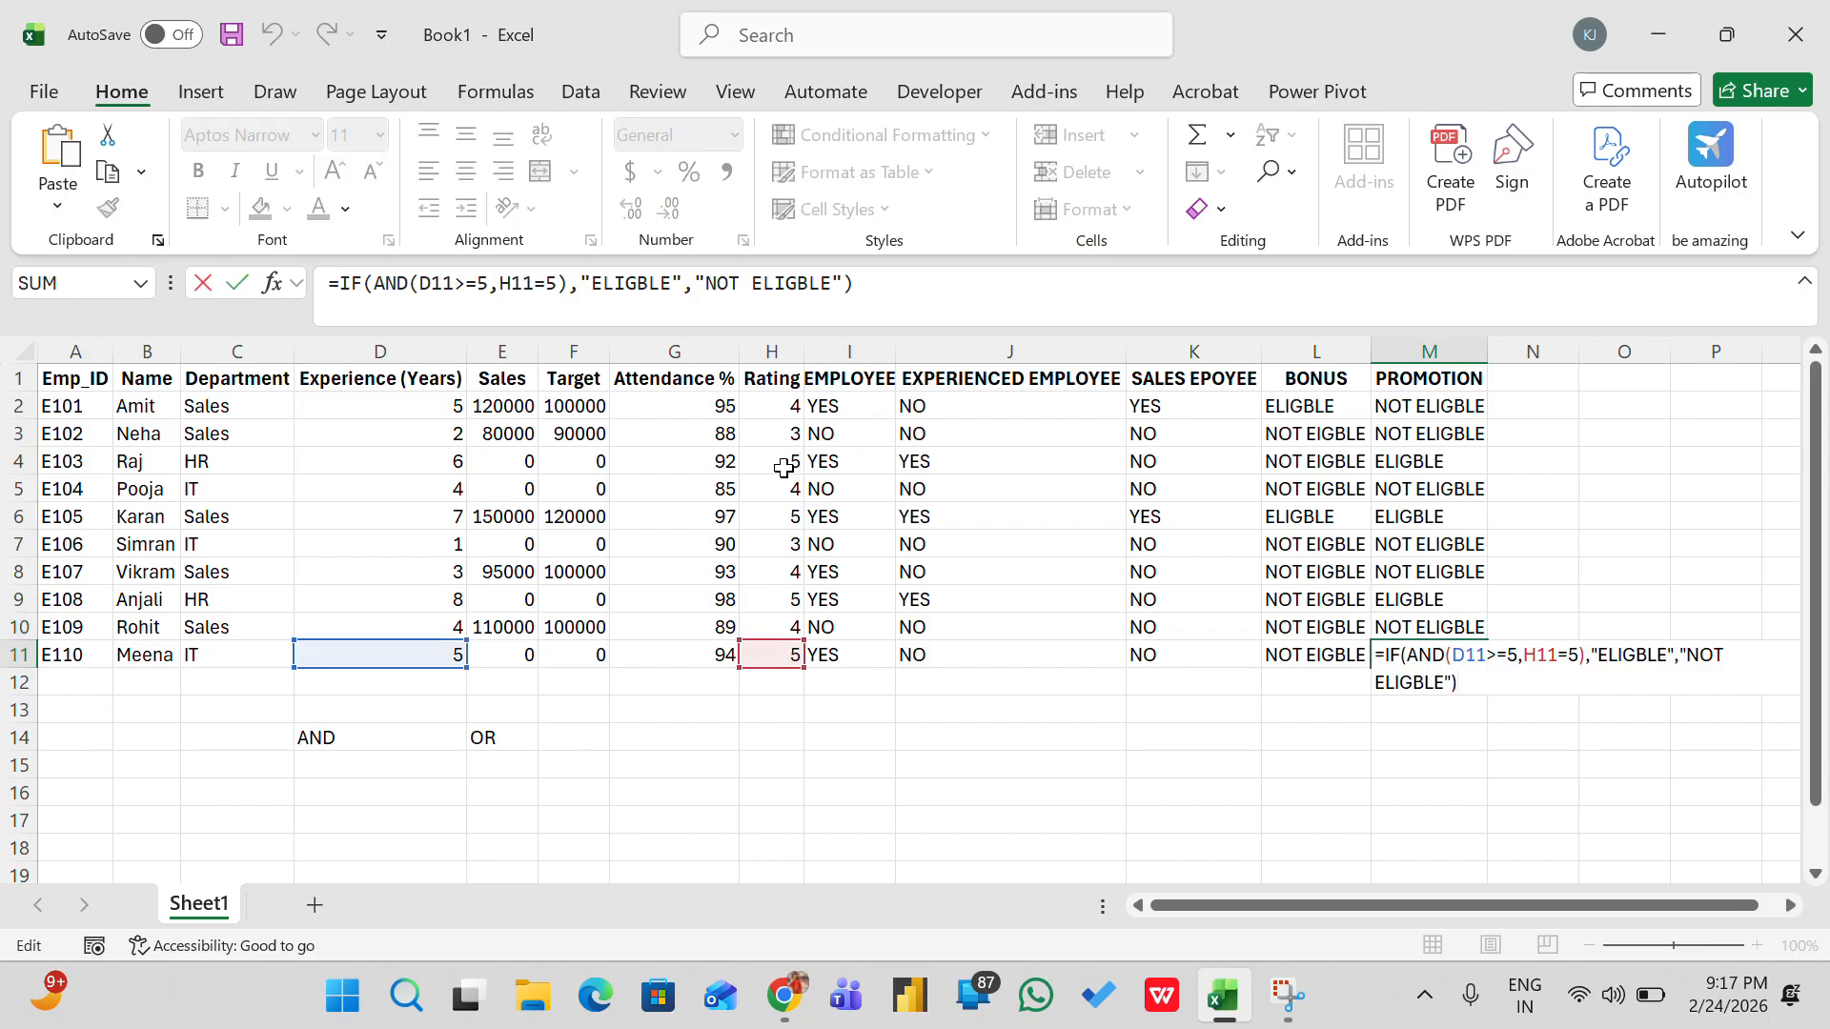
pyautogui.press('Return')
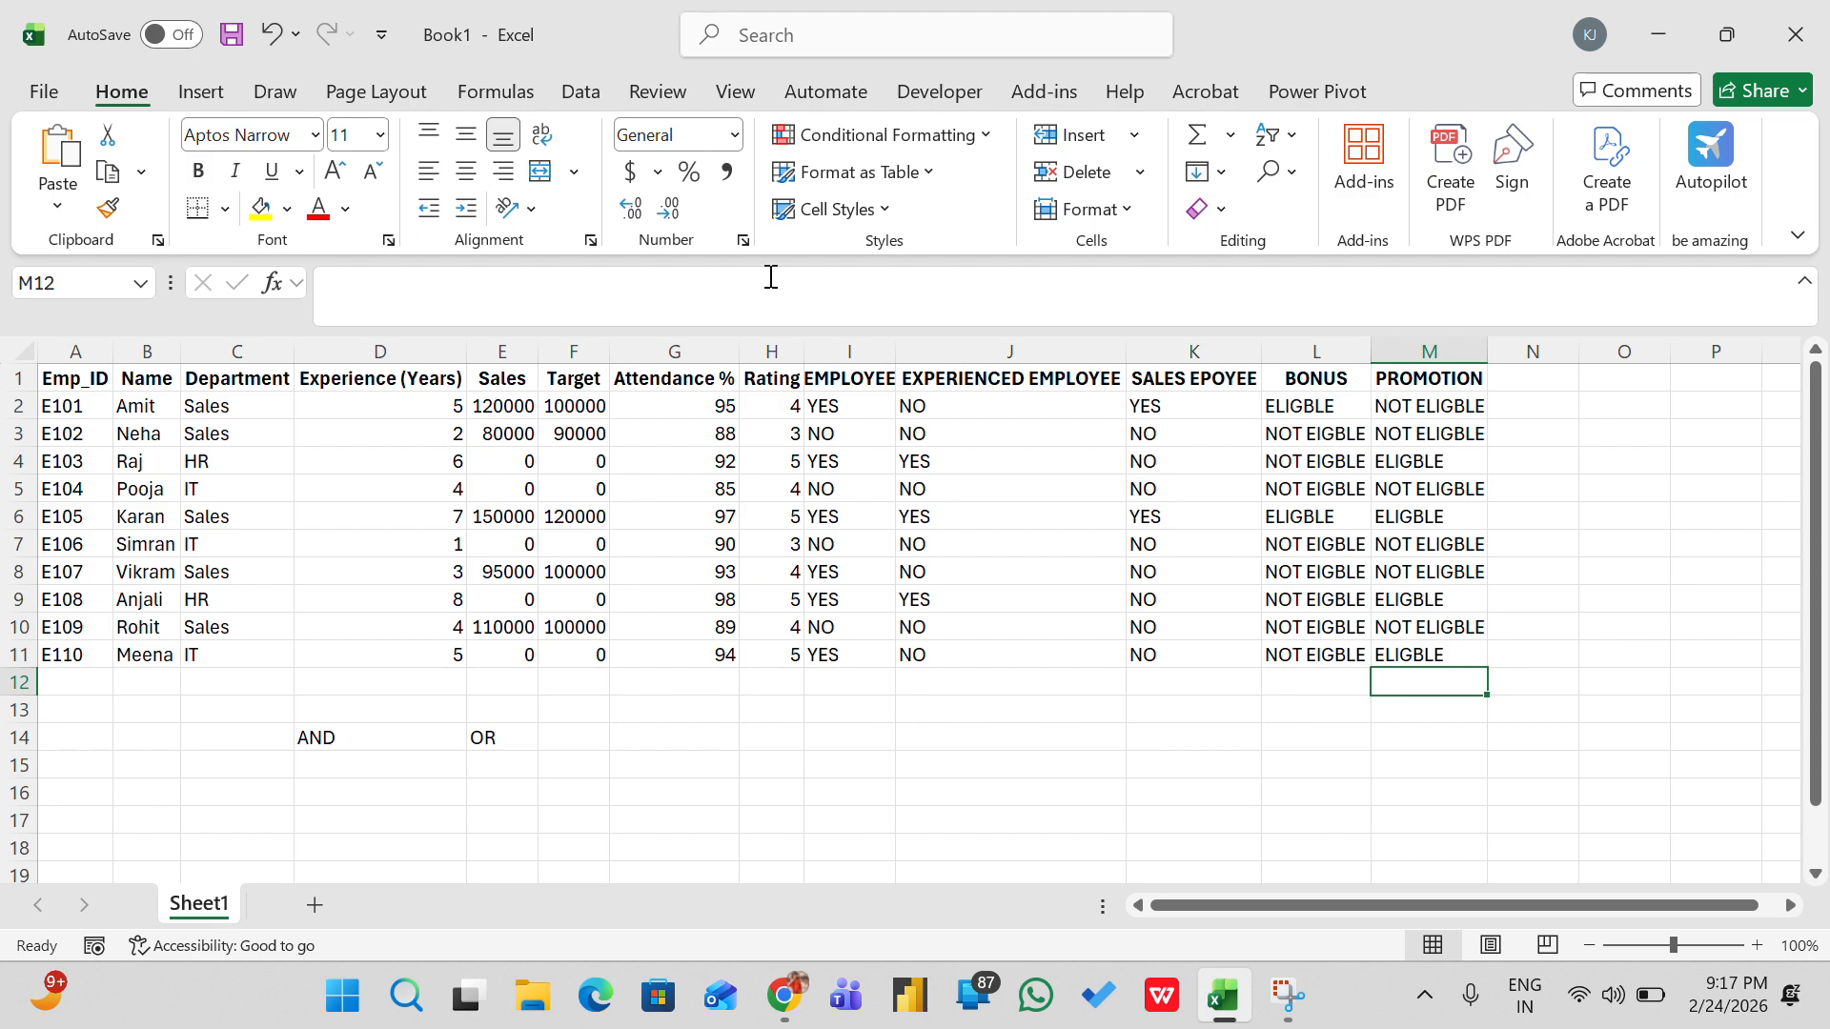
pyautogui.click(769, 55)
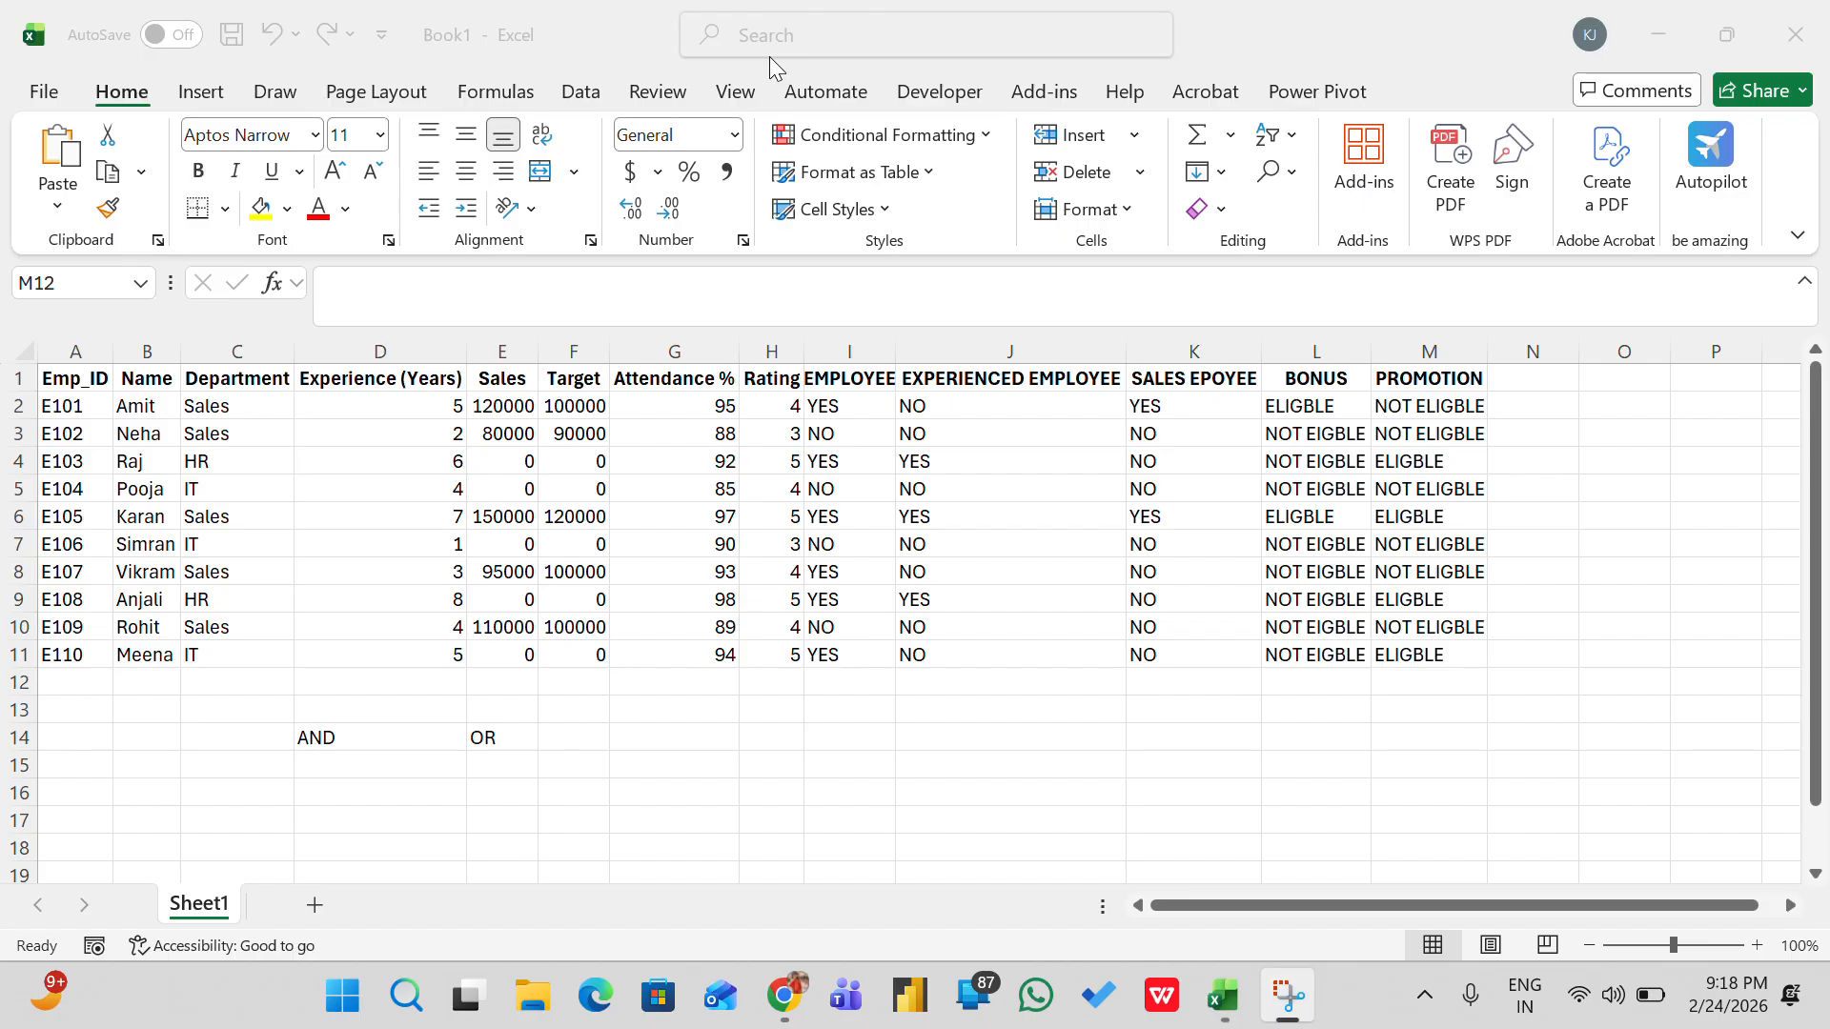